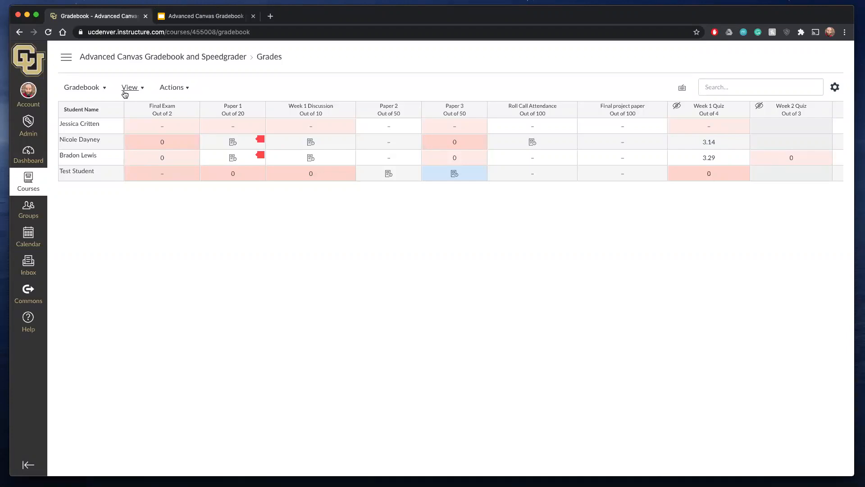
- Visit the course home page and People roster, and return to the gradebook to look over its columns through Total
click(149, 62)
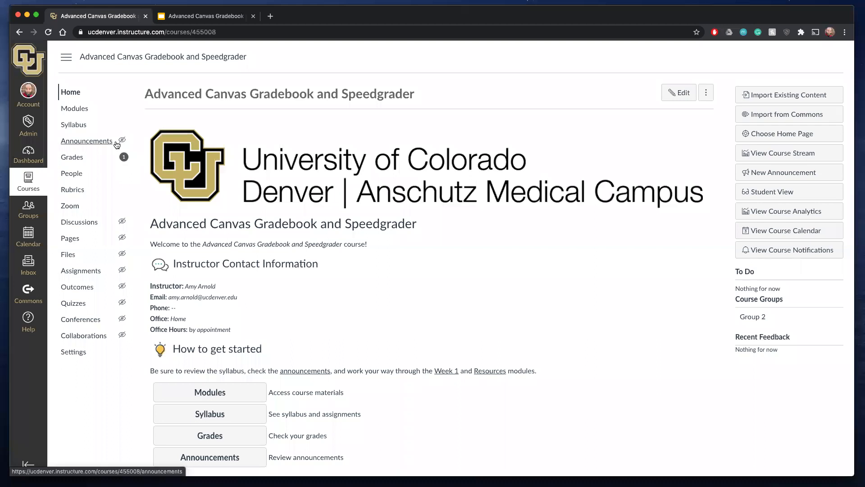
click(119, 173)
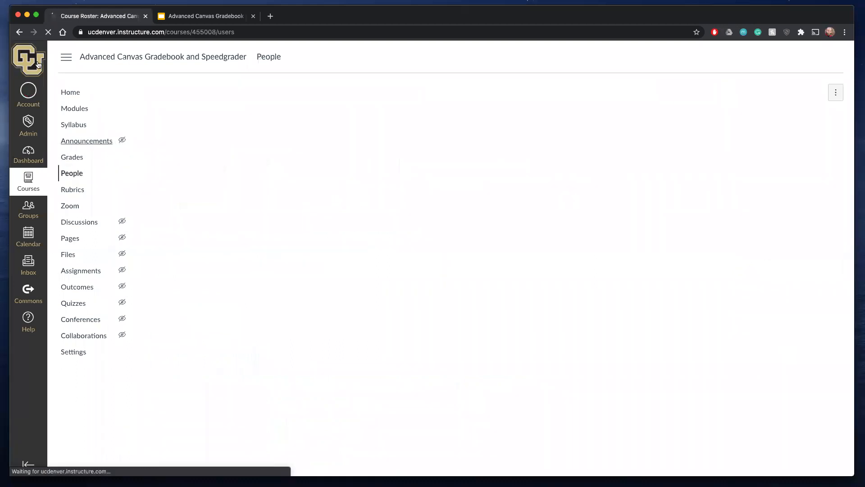
click(76, 161)
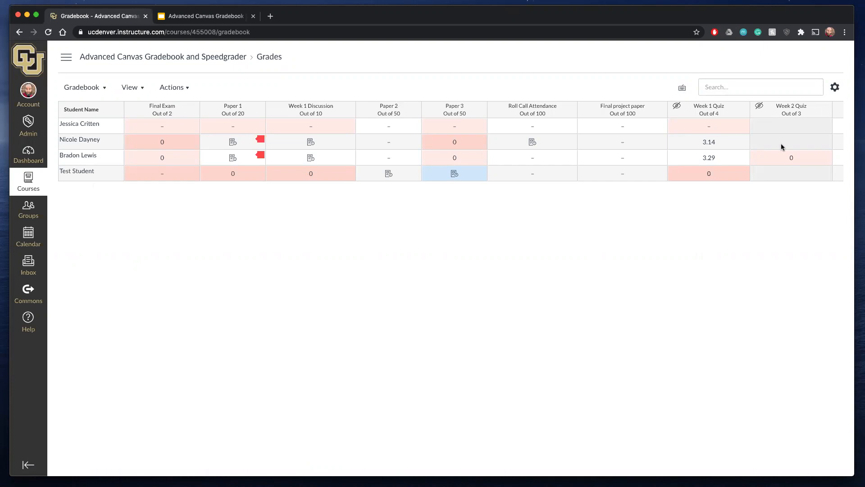
scroll(782, 147, right, 5)
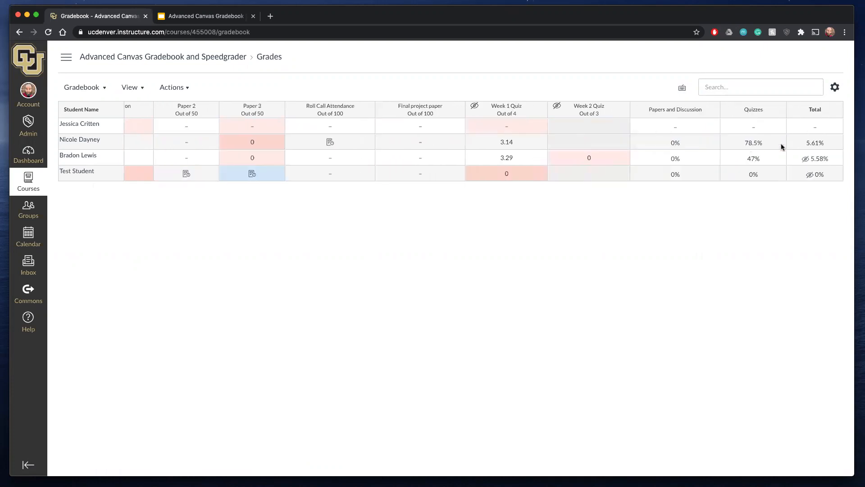
scroll(782, 147, left, 5)
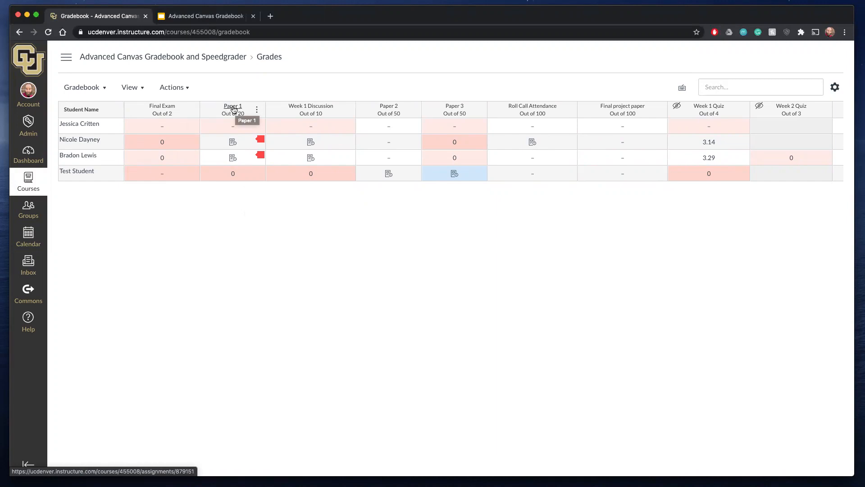
- Open the Paper 1 assignment from the gradebook, view its details and edit form, and return to the gradebook
click(233, 109)
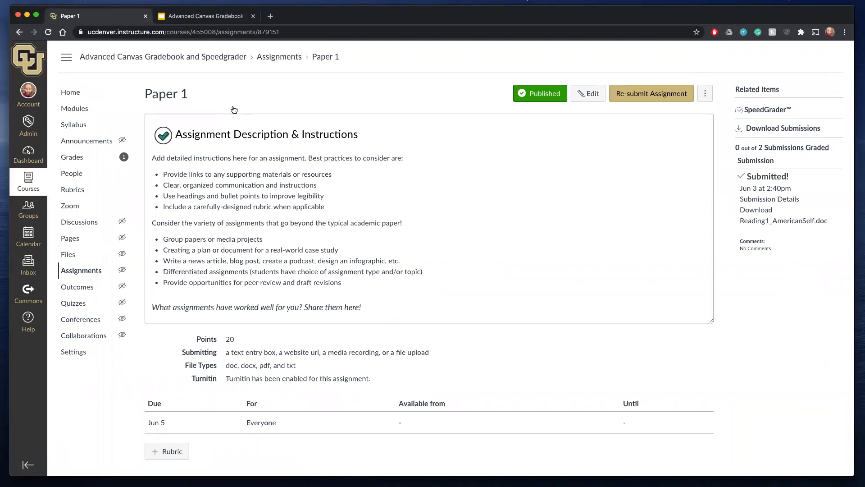
click(72, 157)
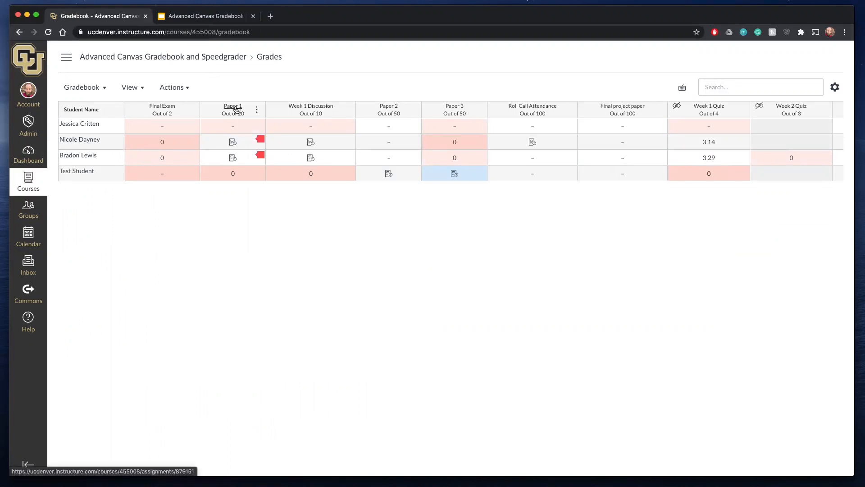
click(236, 109)
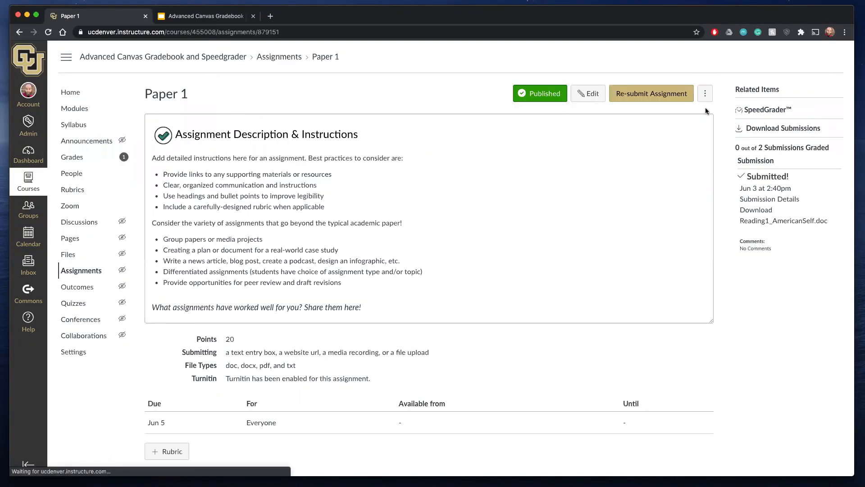
click(589, 96)
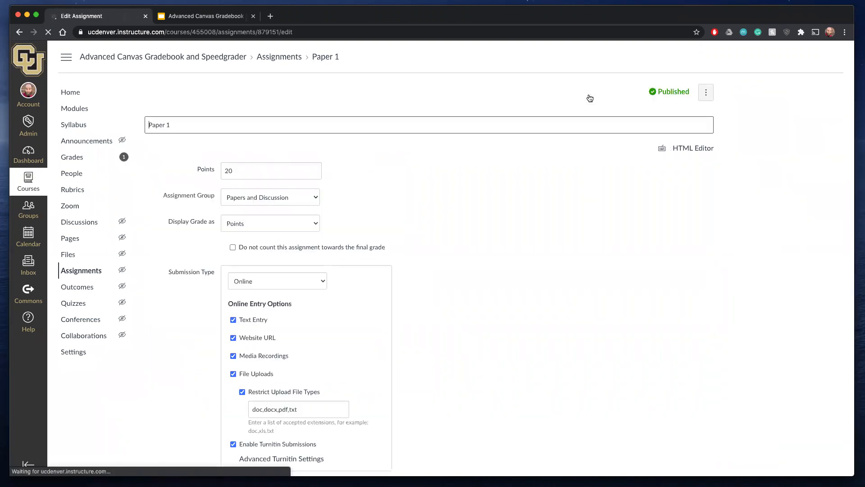
click(86, 159)
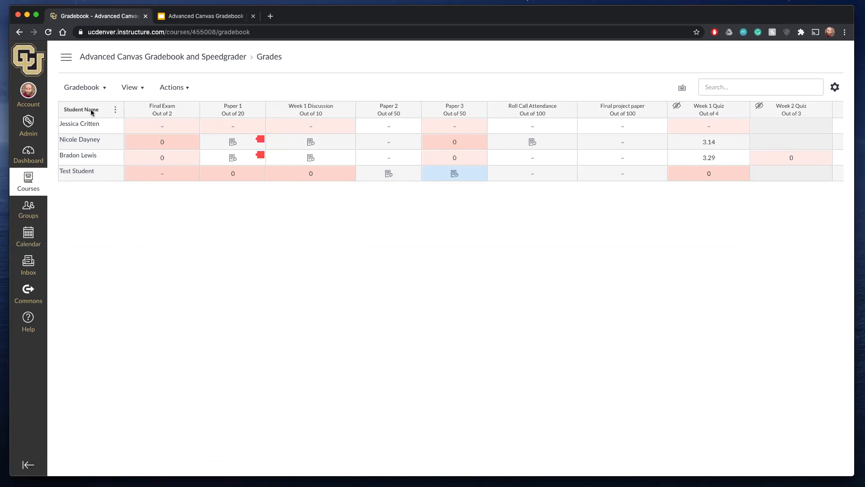
- Display the student names in the gradebook as Last, First Name
click(117, 111)
mouse_move(114, 131)
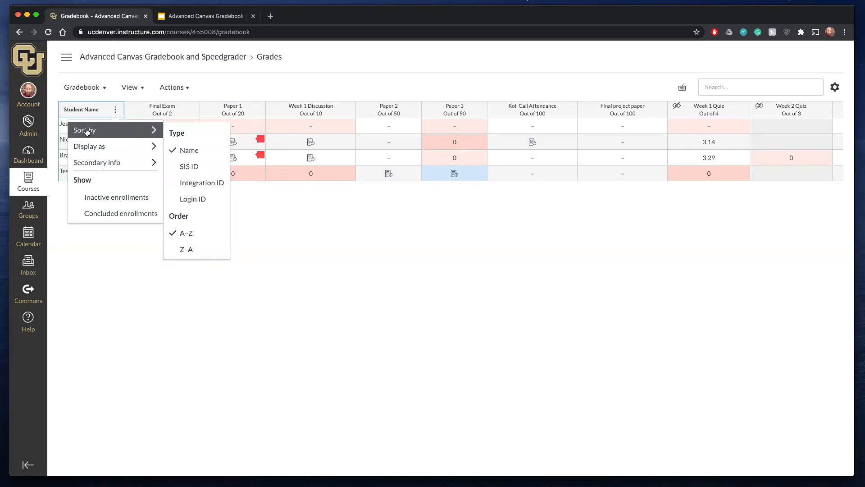
mouse_move(137, 145)
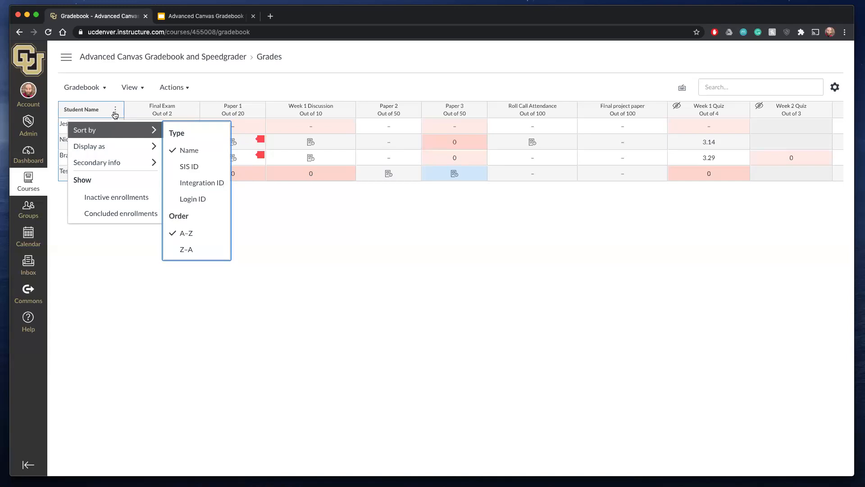
mouse_move(103, 148)
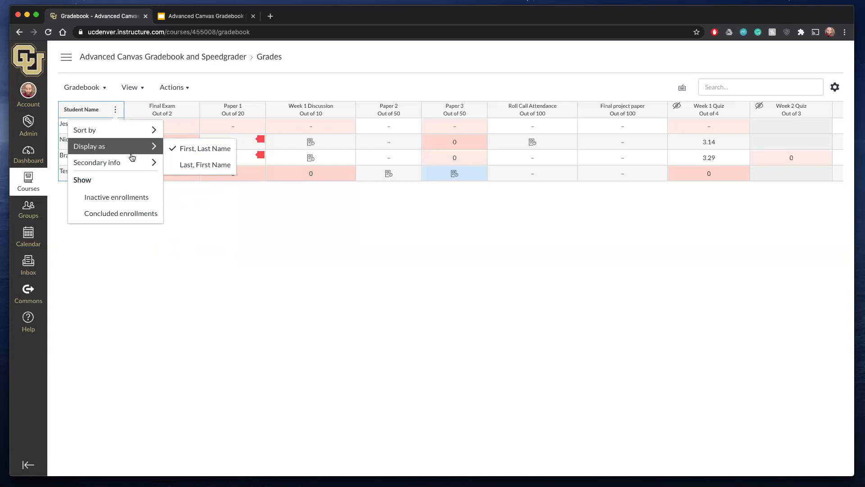
click(187, 162)
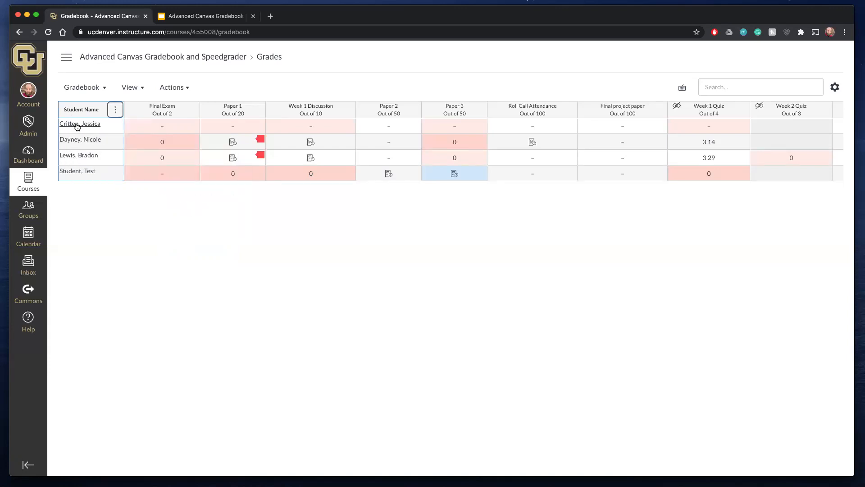
- Show the University username as secondary info under the student names, and switch it to Integration ID
click(109, 116)
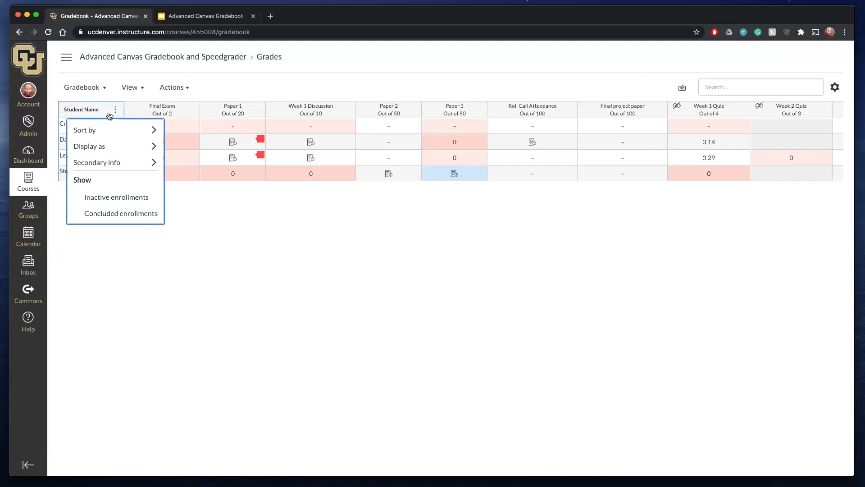
mouse_move(107, 164)
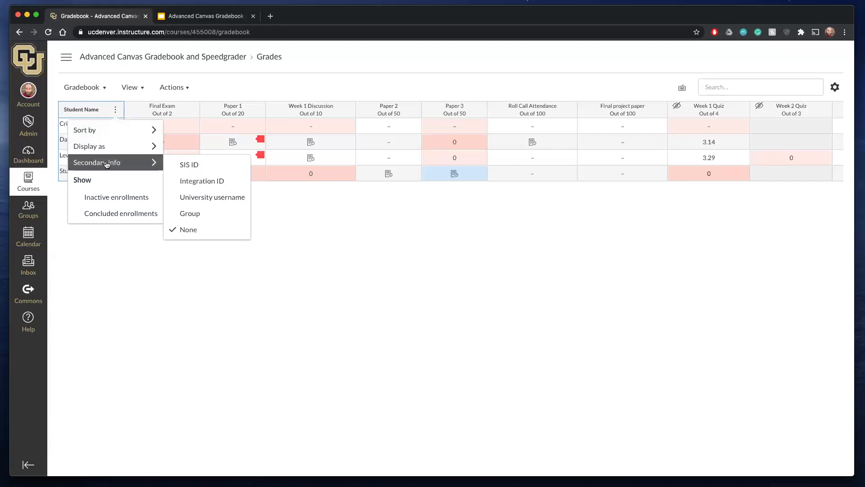
click(202, 196)
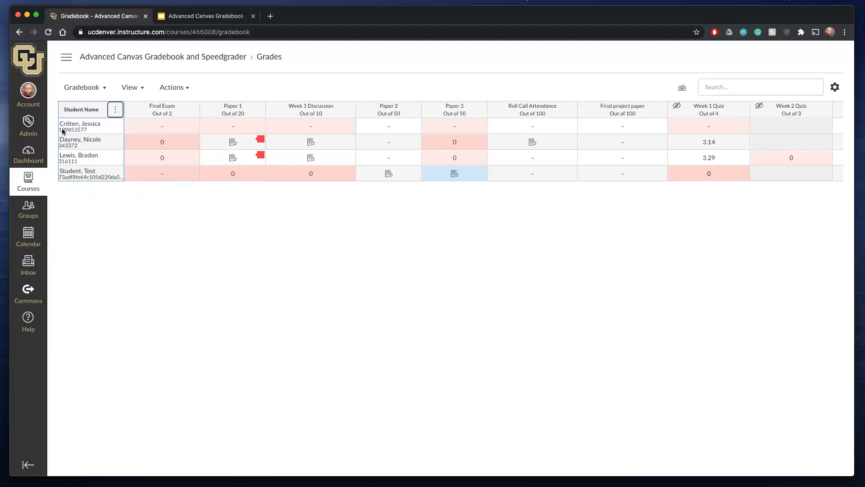
click(115, 108)
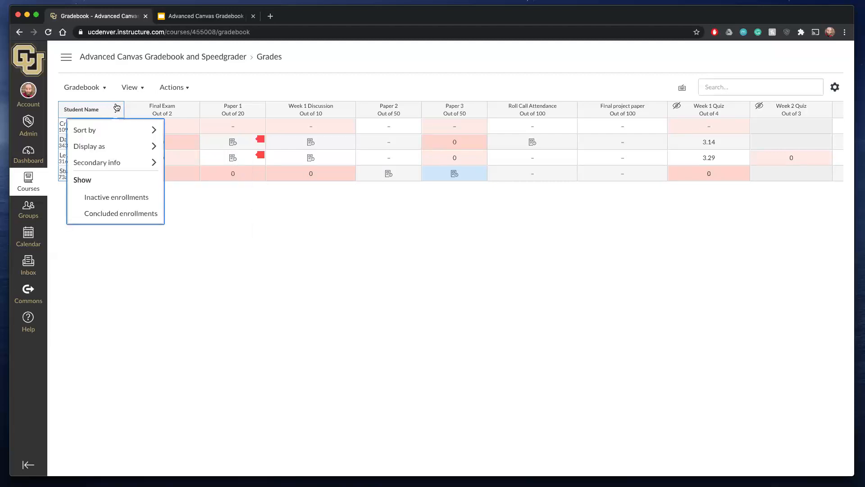
mouse_move(135, 162)
click(198, 180)
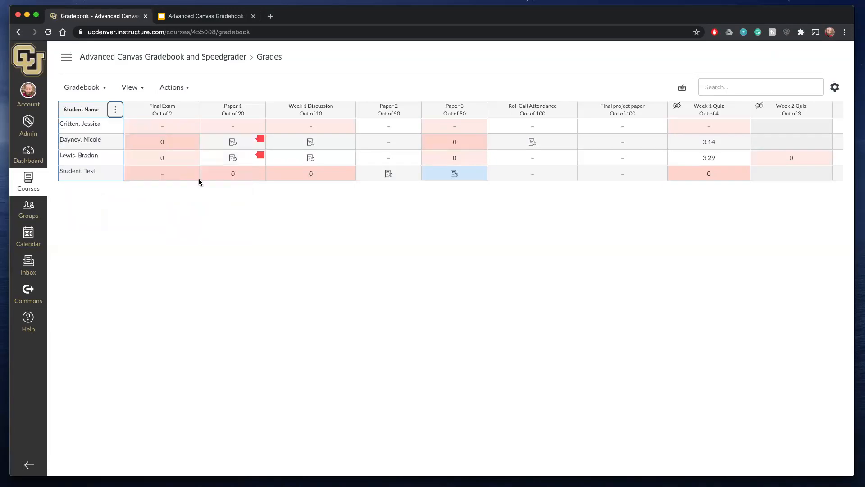
- Switch the secondary info under the student names to SIS ID, and set it back to None
click(115, 109)
mouse_move(112, 163)
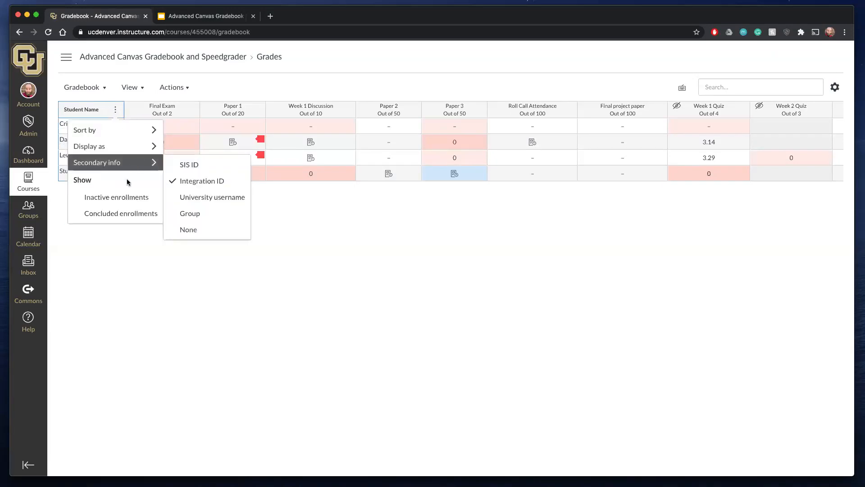
click(190, 170)
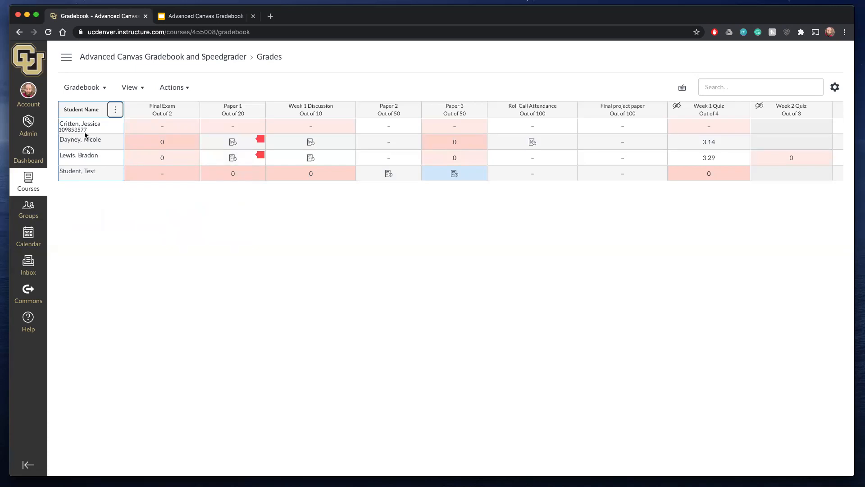
click(116, 110)
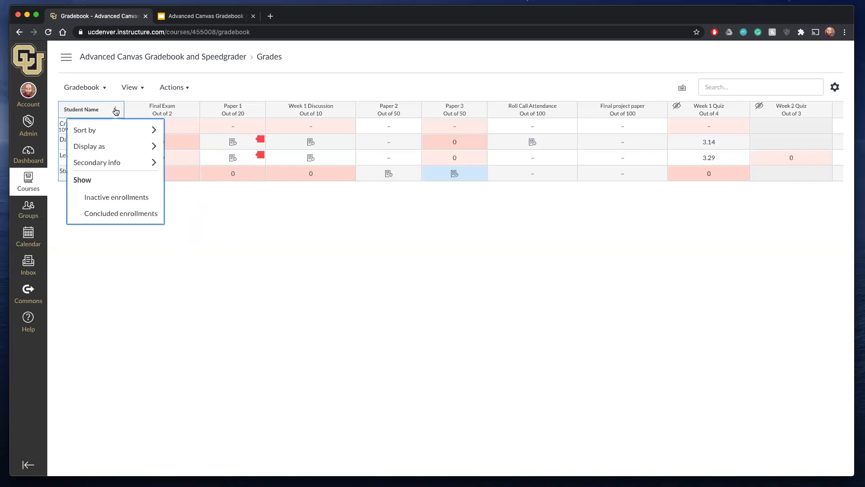
mouse_move(135, 162)
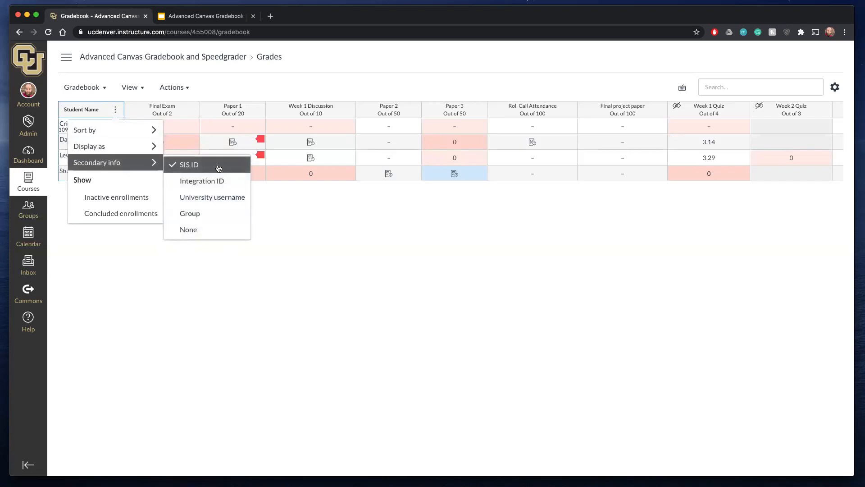
click(195, 231)
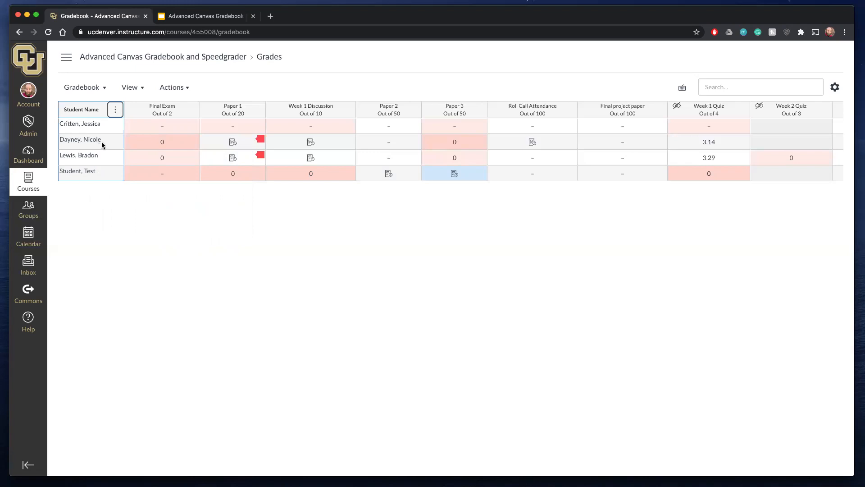
- Turn on showing inactive enrollments in the student name column, and turn it off again
click(115, 115)
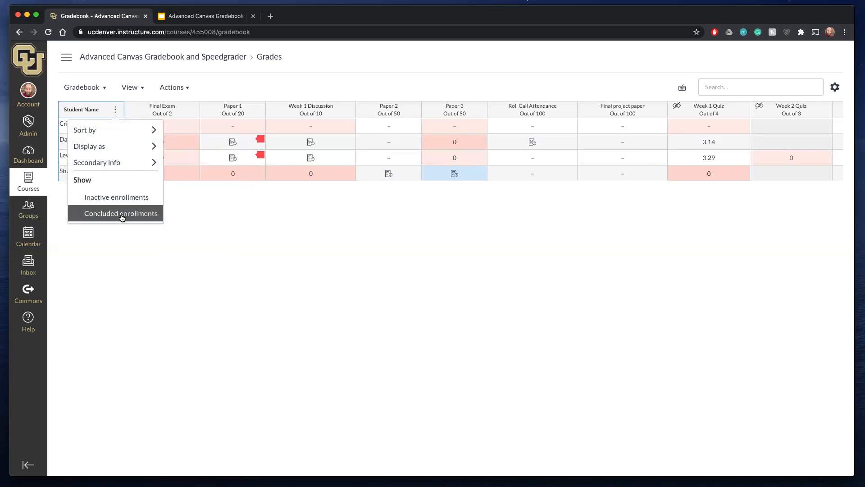
click(117, 199)
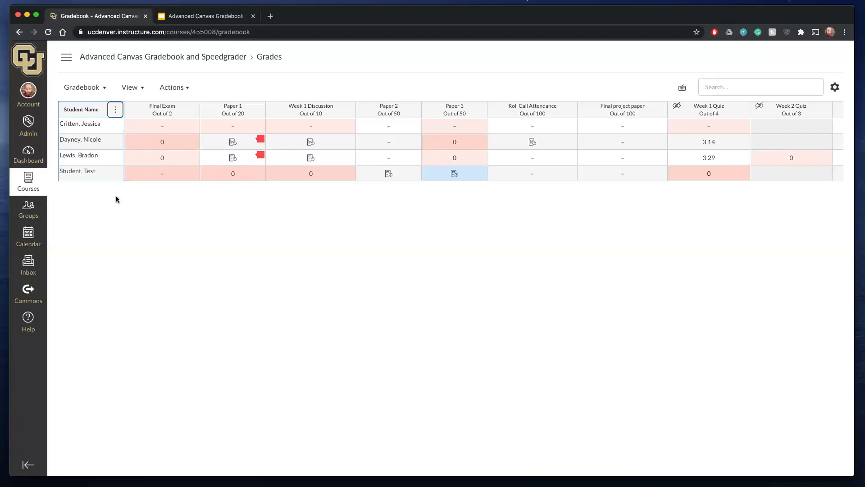
click(115, 112)
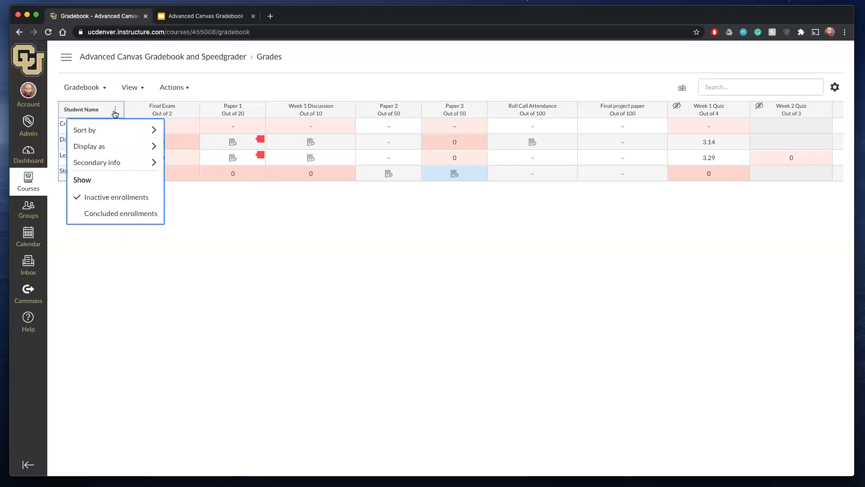
click(76, 199)
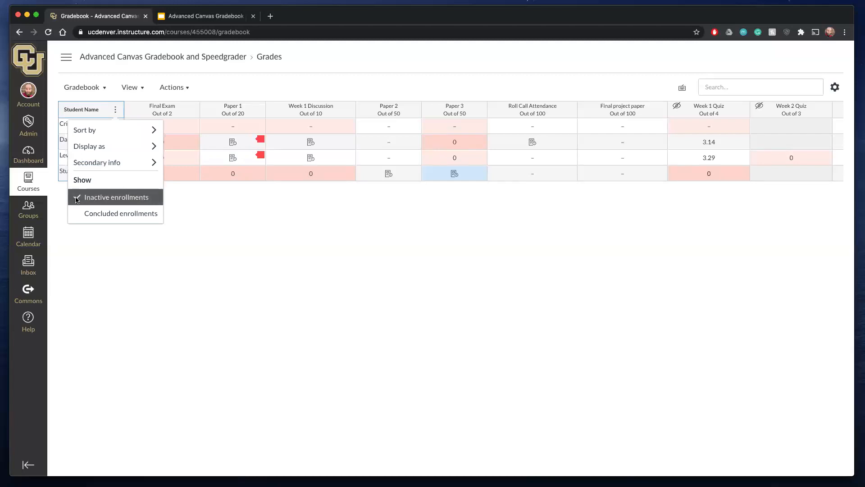
click(115, 110)
mouse_move(154, 162)
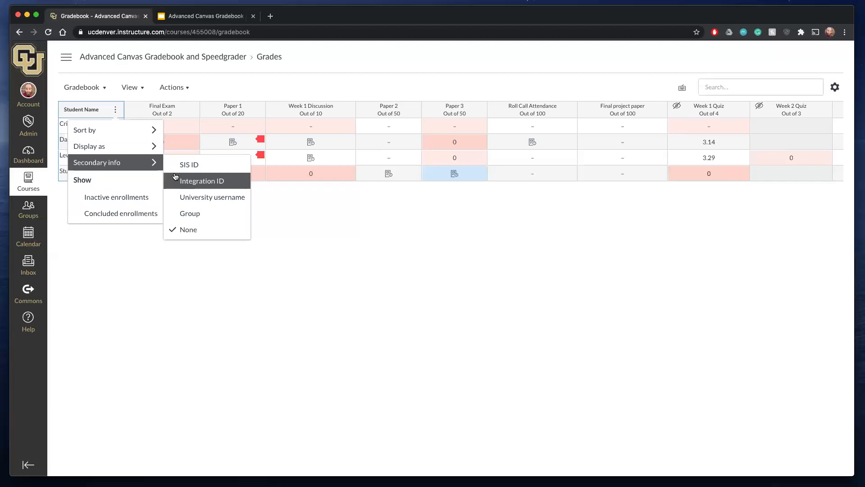
click(107, 245)
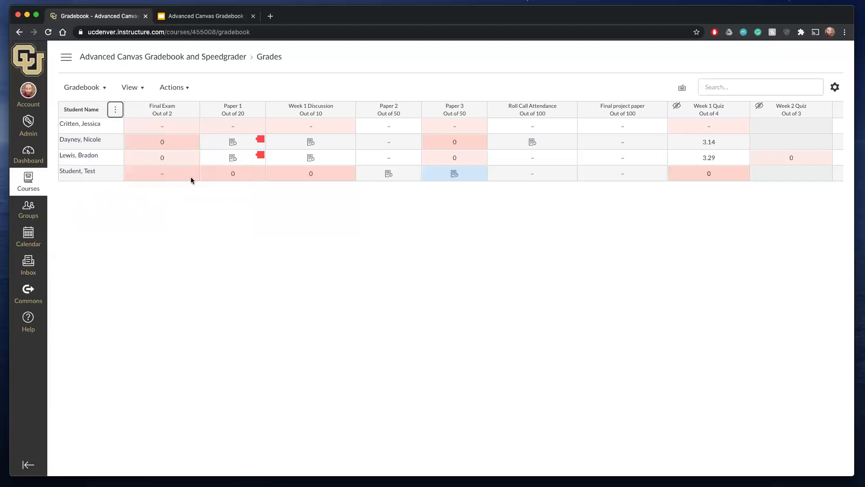
- Enable the inactive enrollments option for the student list once more, and disable it again
click(115, 110)
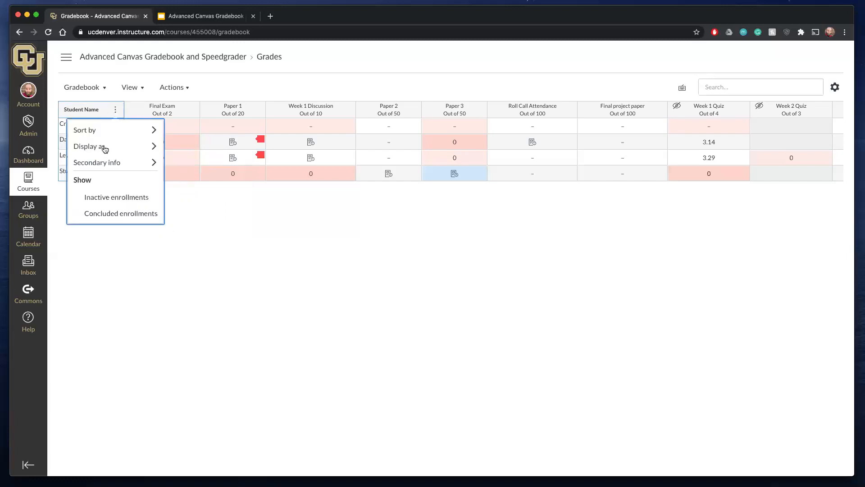
click(111, 201)
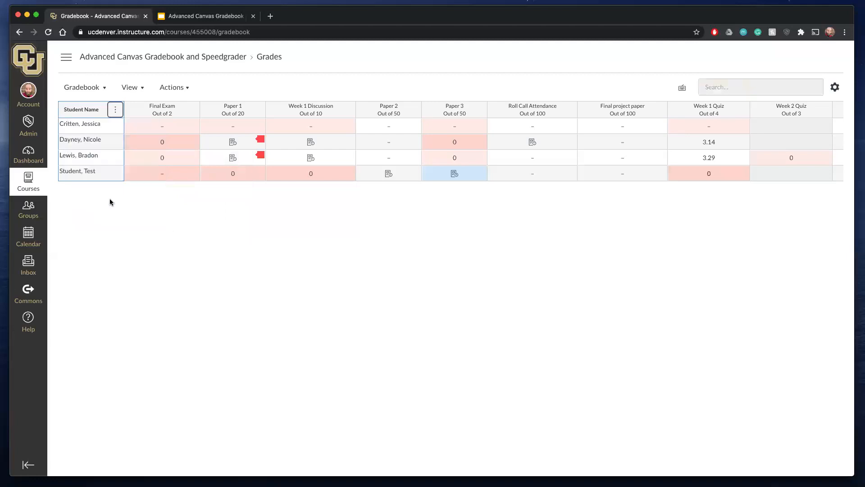
click(115, 110)
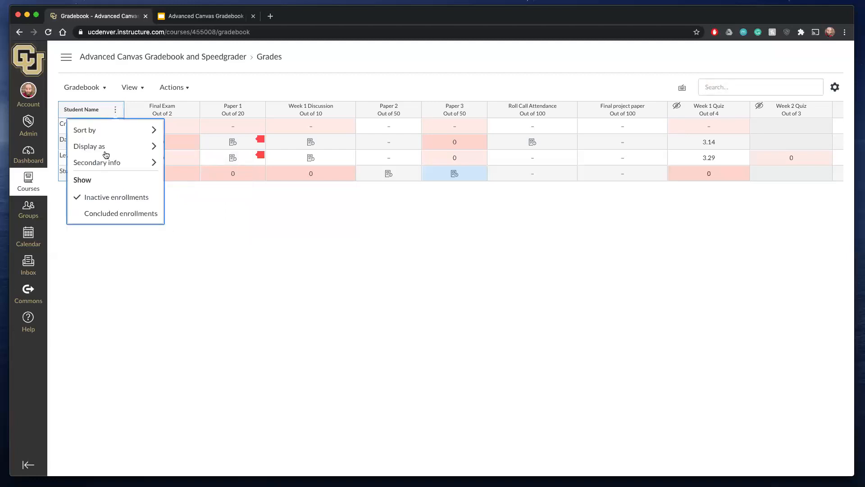
click(78, 202)
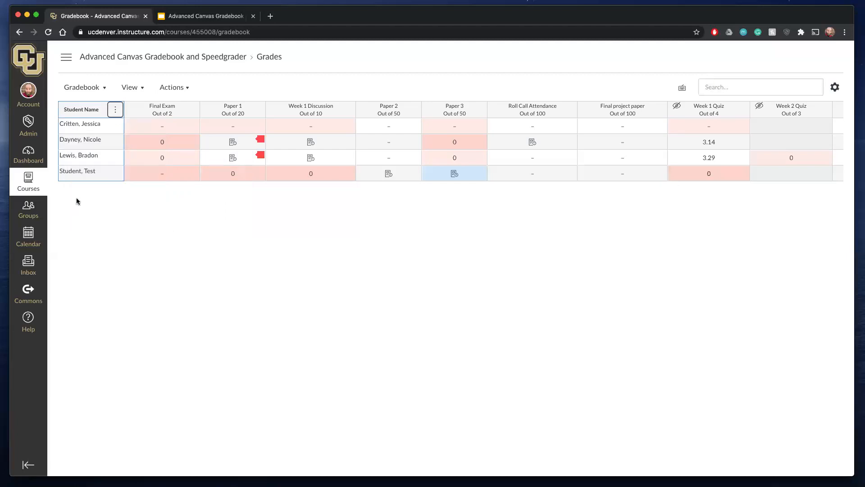
click(115, 111)
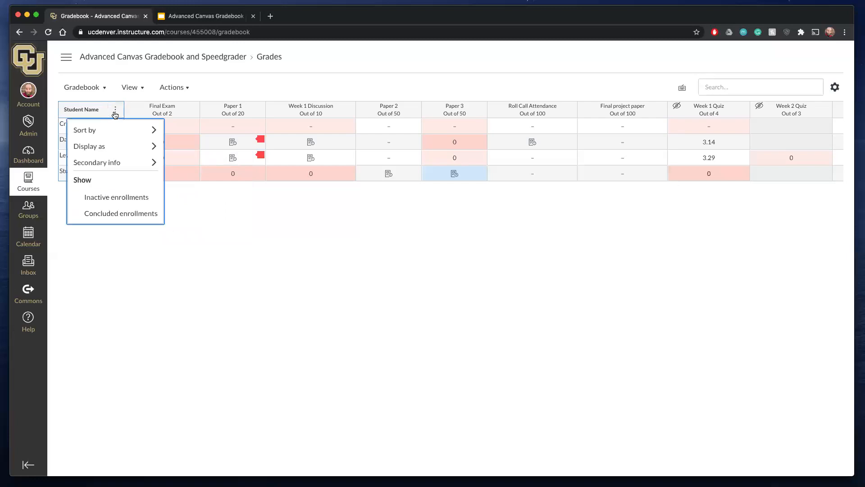
mouse_move(106, 131)
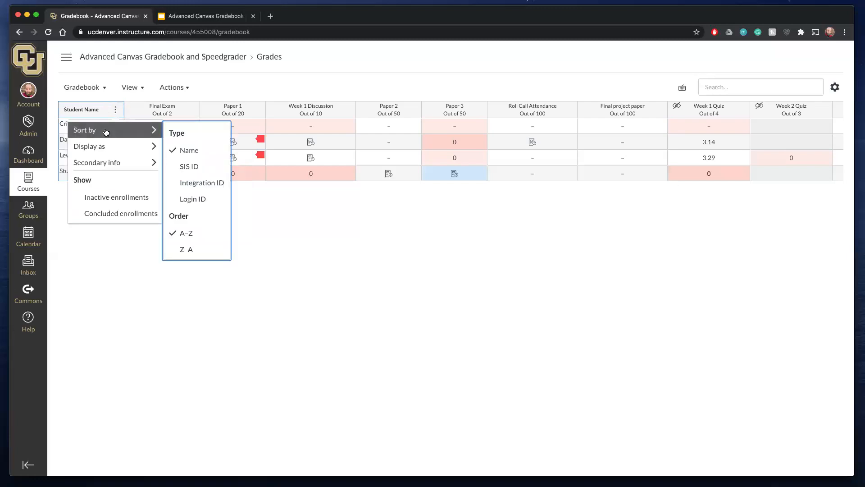
mouse_move(109, 152)
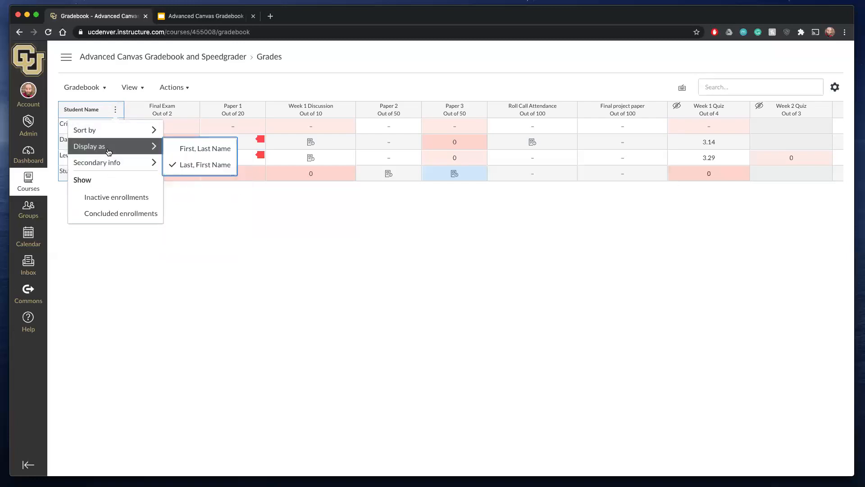
click(117, 257)
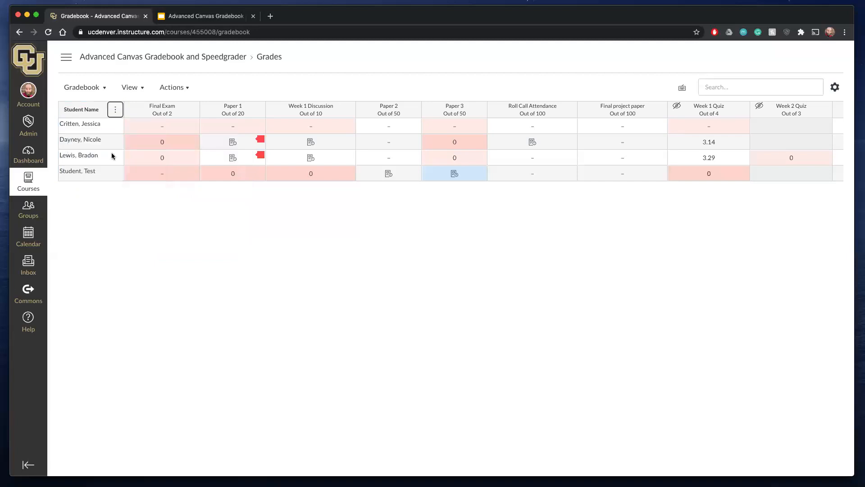
- Arrange the gradebook's assignment columns by Assignment Name - A-Z
click(141, 92)
mouse_move(135, 107)
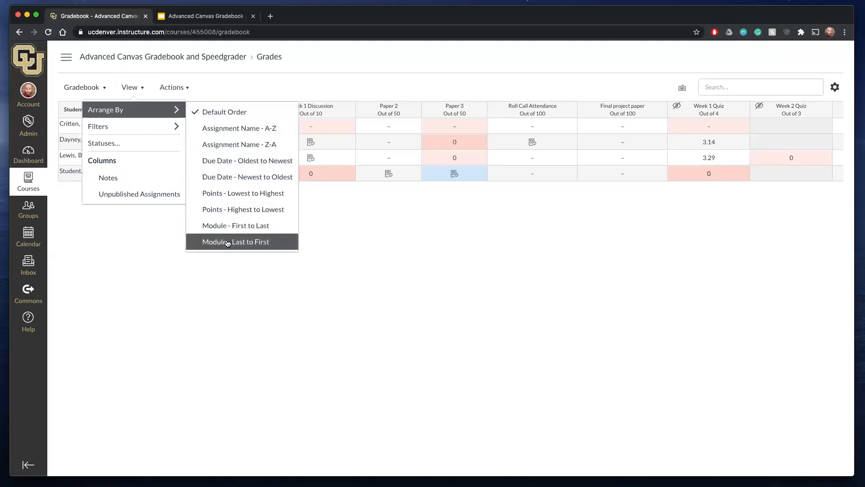
click(161, 263)
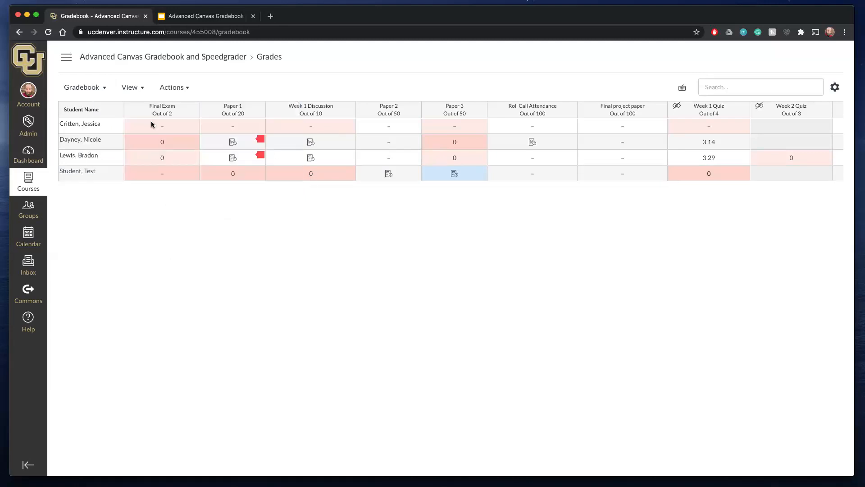
scroll(269, 133, right, 5)
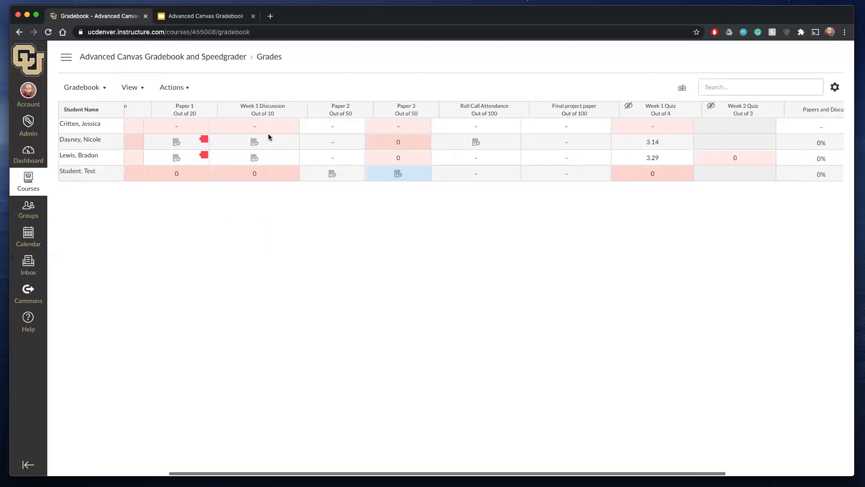
scroll(268, 133, left, 5)
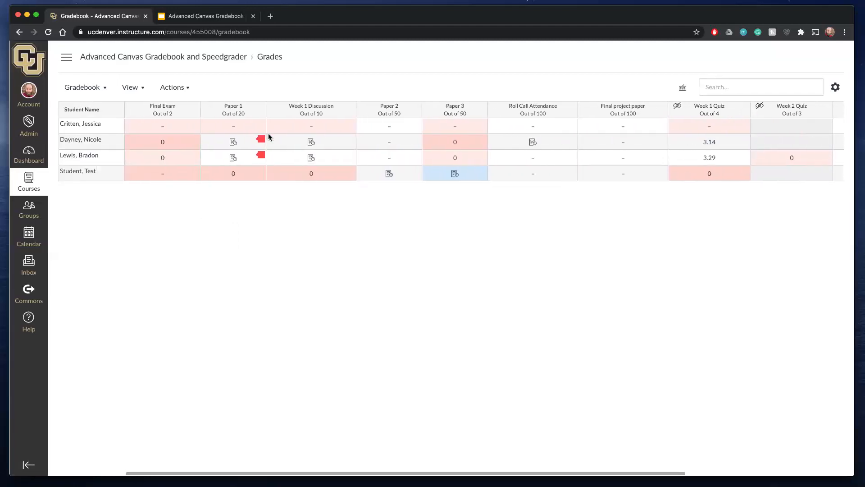
click(131, 88)
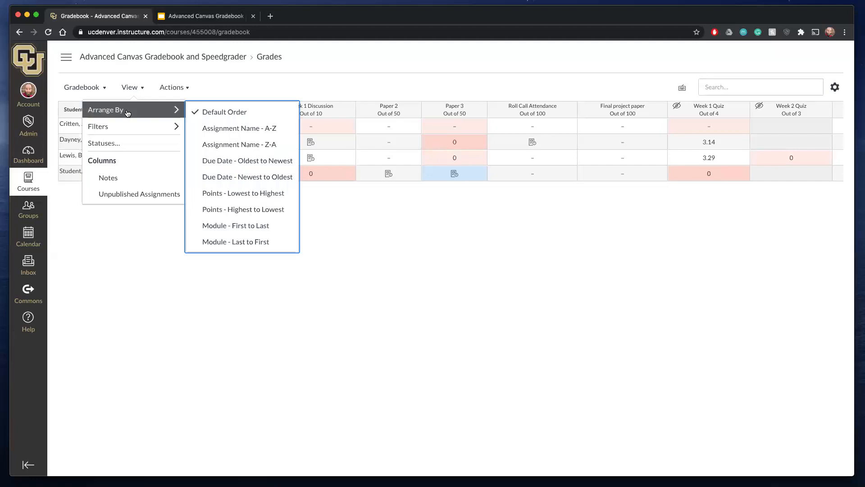
click(218, 129)
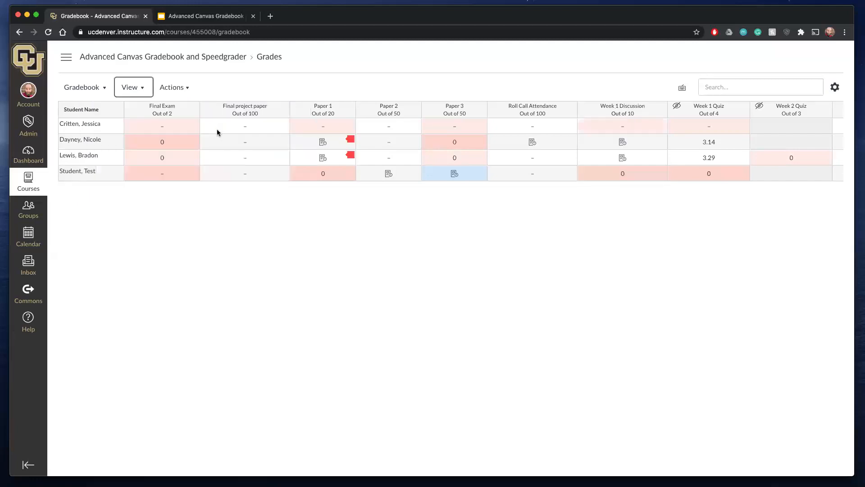
- Arrange the assignment columns by Due Date - Oldest to Newest
click(138, 90)
mouse_move(135, 126)
mouse_move(162, 110)
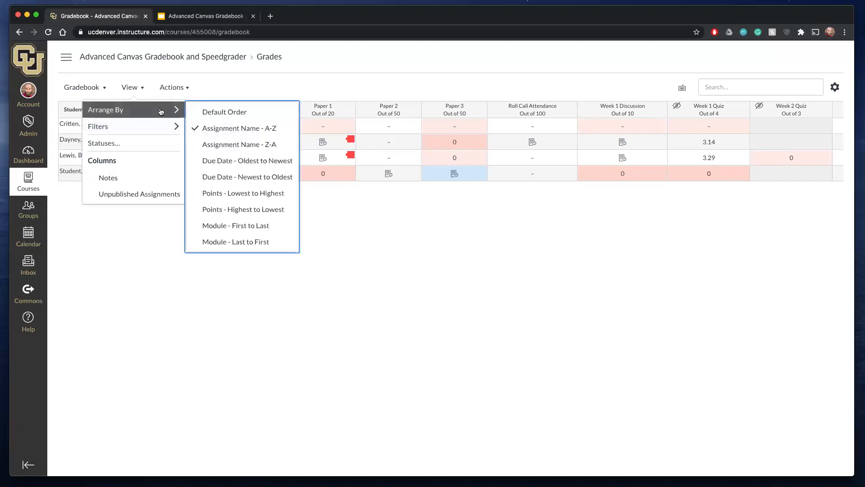
click(223, 159)
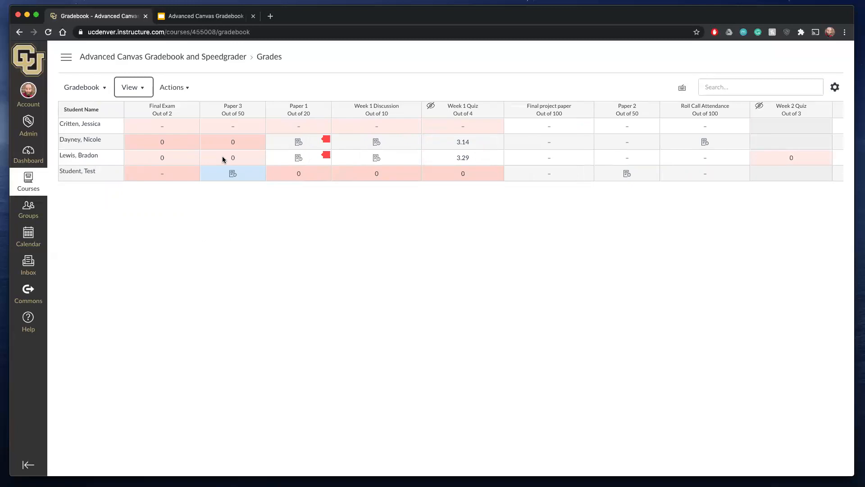
- Change the assignment column arrangement to Due Date - Newest to Oldest
click(136, 88)
mouse_move(133, 119)
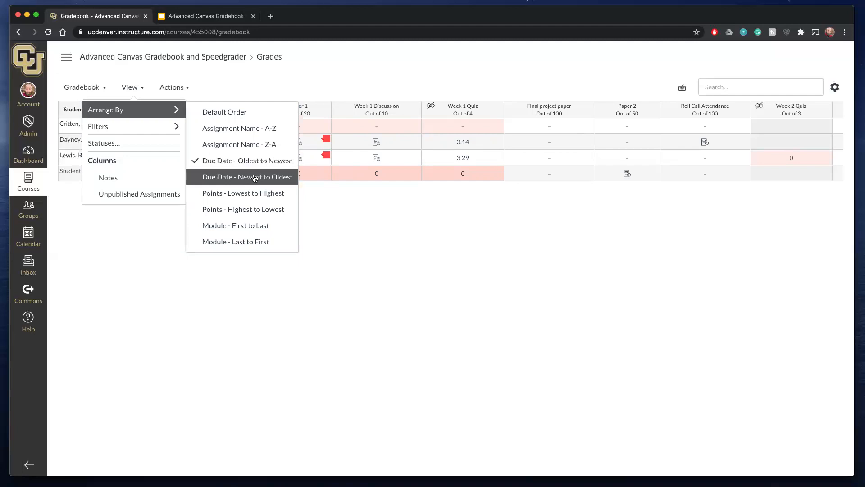
click(255, 178)
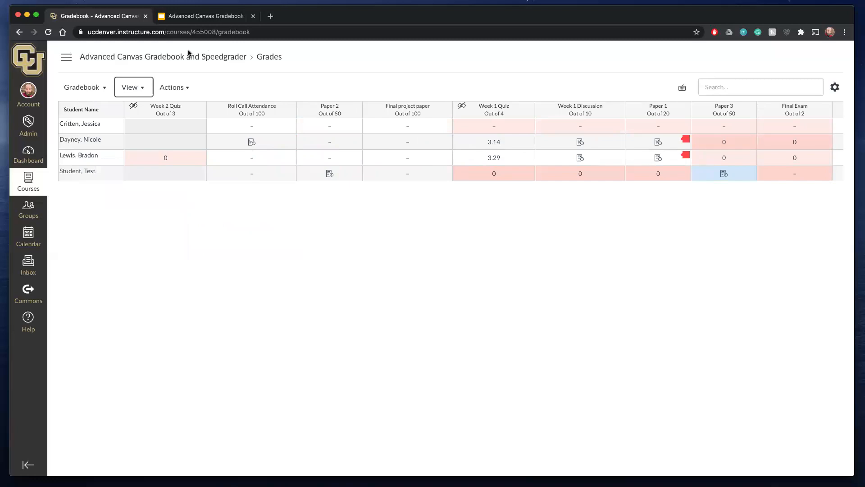
click(144, 86)
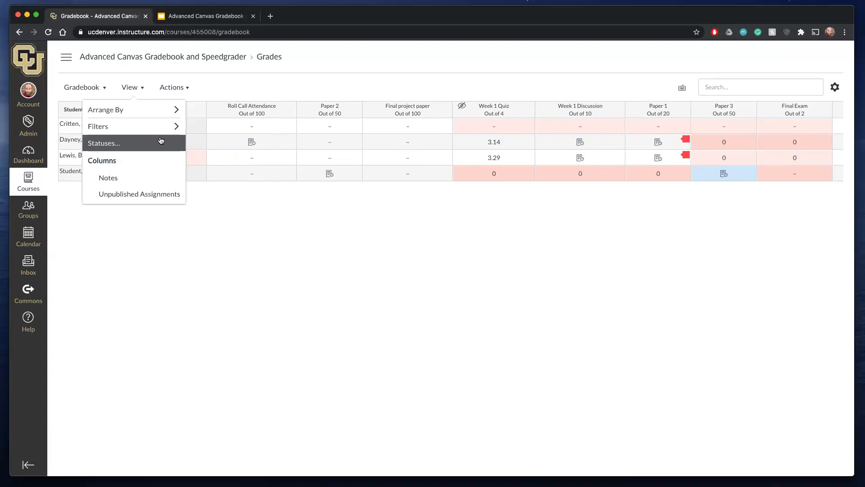
click(318, 224)
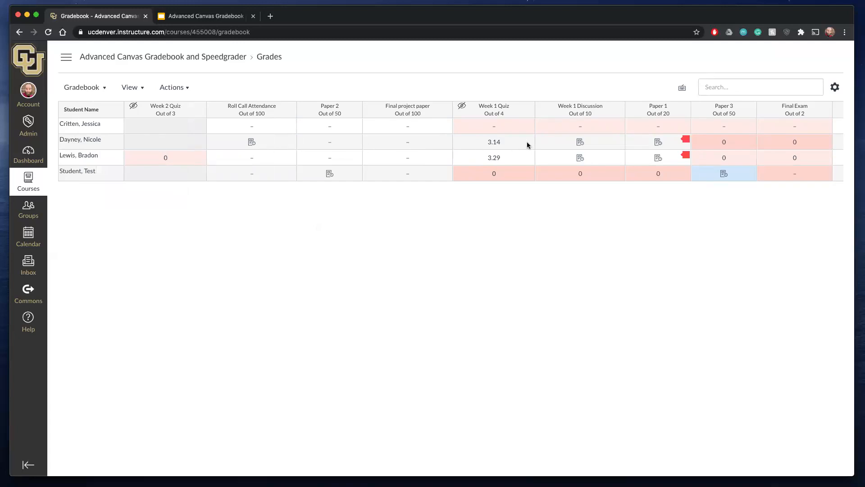
scroll(707, 181, right, 5)
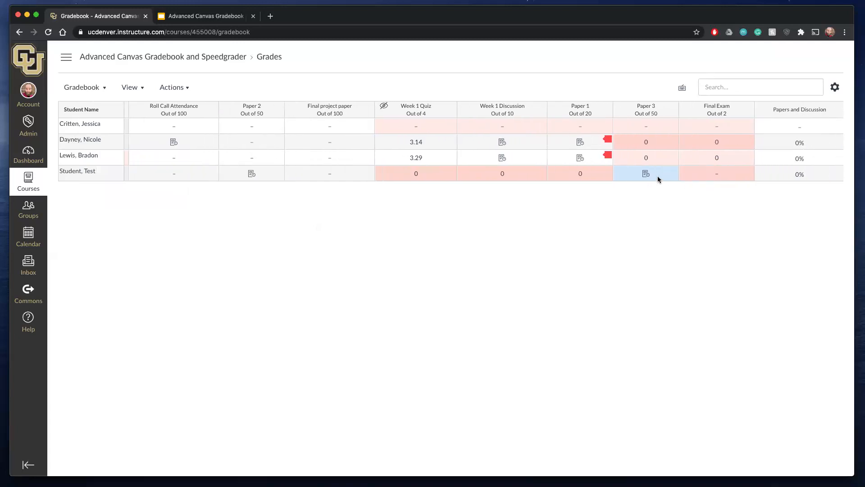
scroll(664, 175, left, 5)
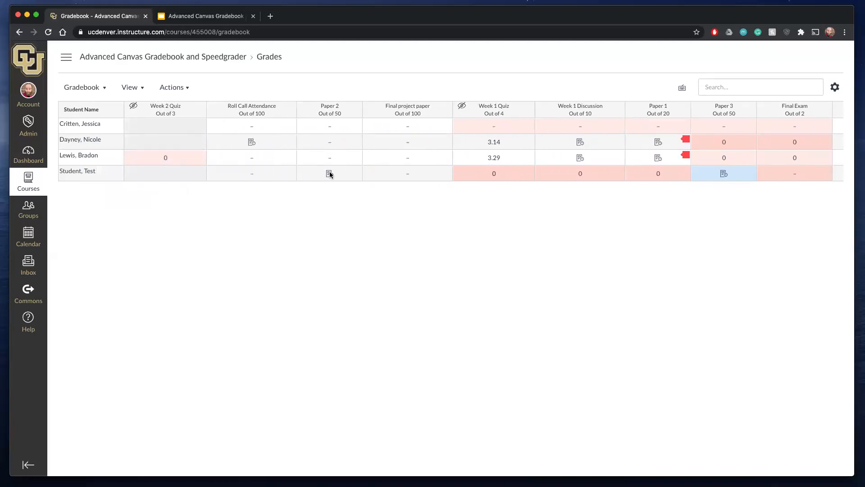
- Review the gradebook's filter choices and the color-coded grade statuses, and close the status list
click(100, 92)
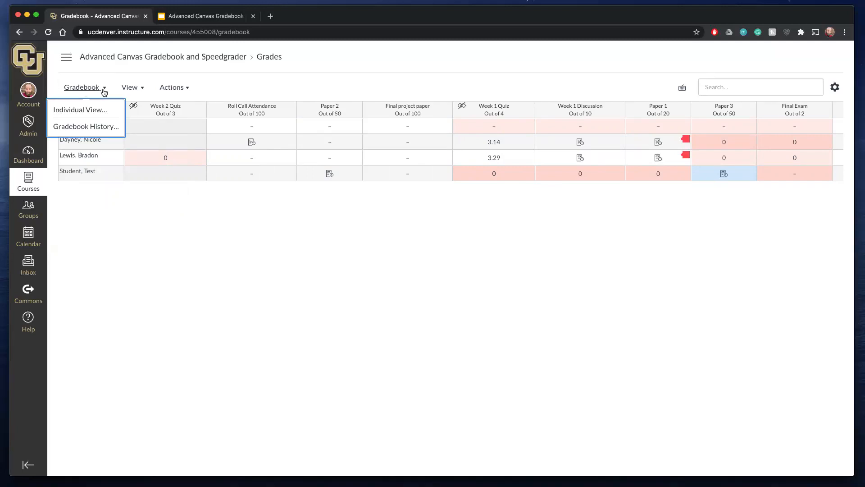
click(135, 90)
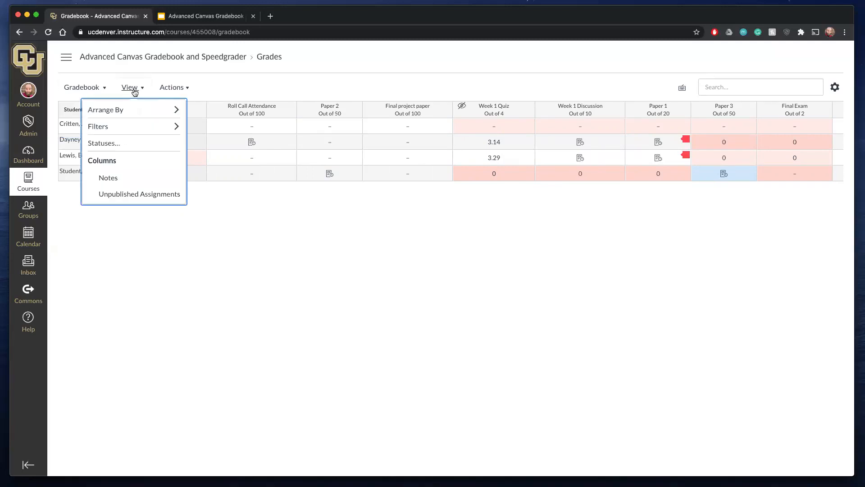
click(120, 143)
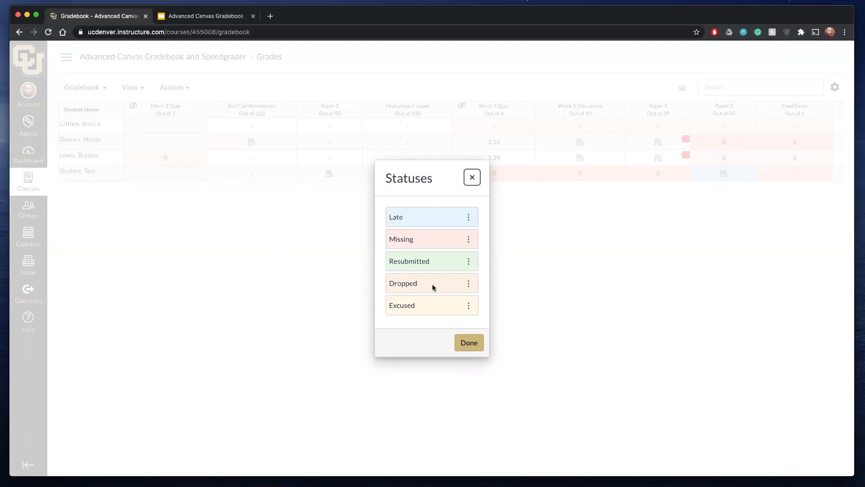
click(473, 176)
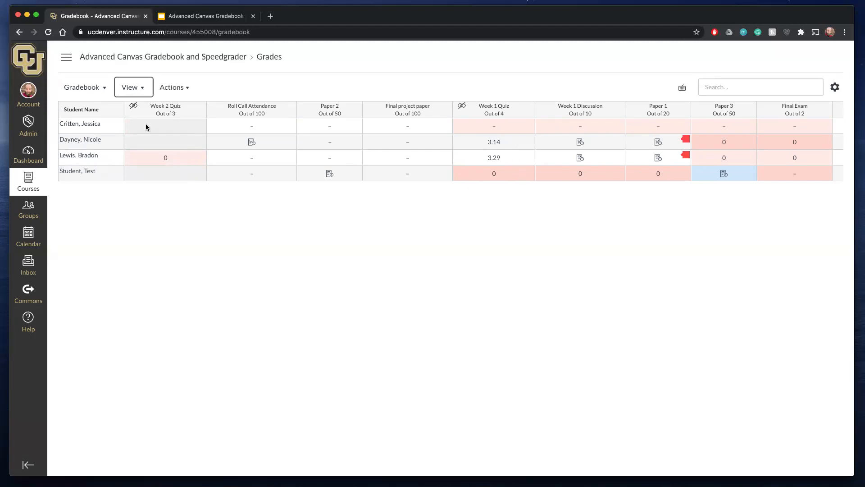
click(143, 88)
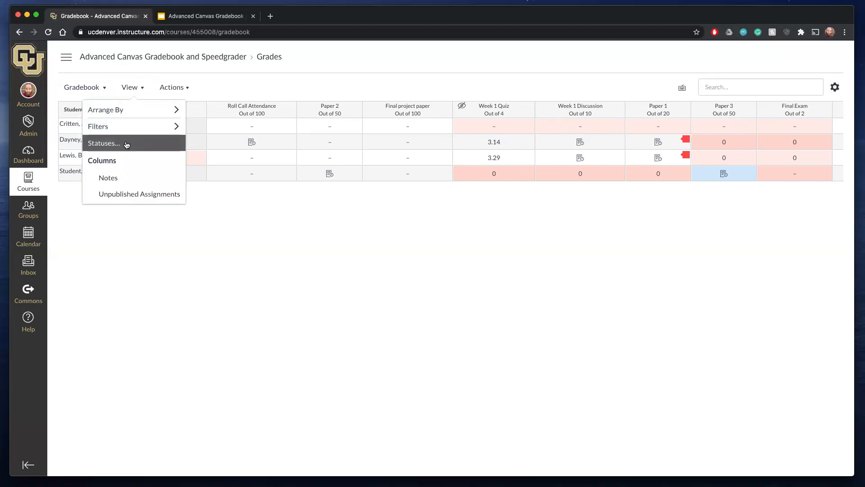
click(127, 143)
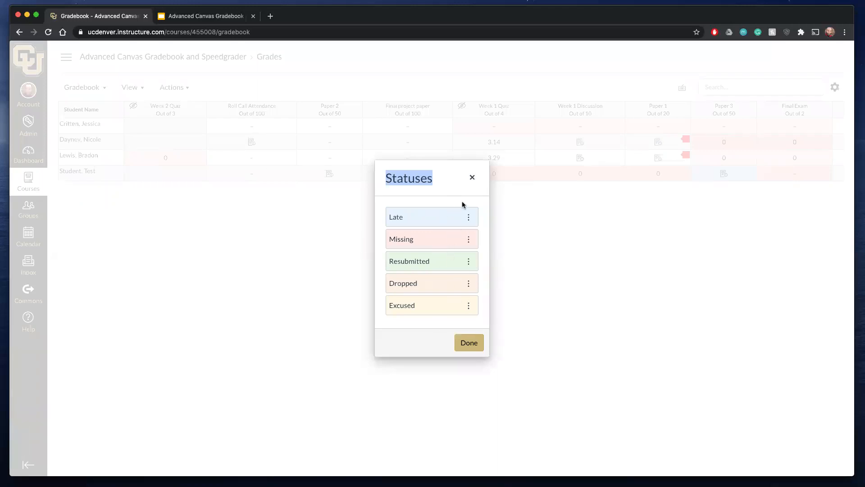
right_click(470, 177)
key(Escape)
click(473, 178)
- Show the Notes column and the unpublished assignments in the gradebook
click(142, 89)
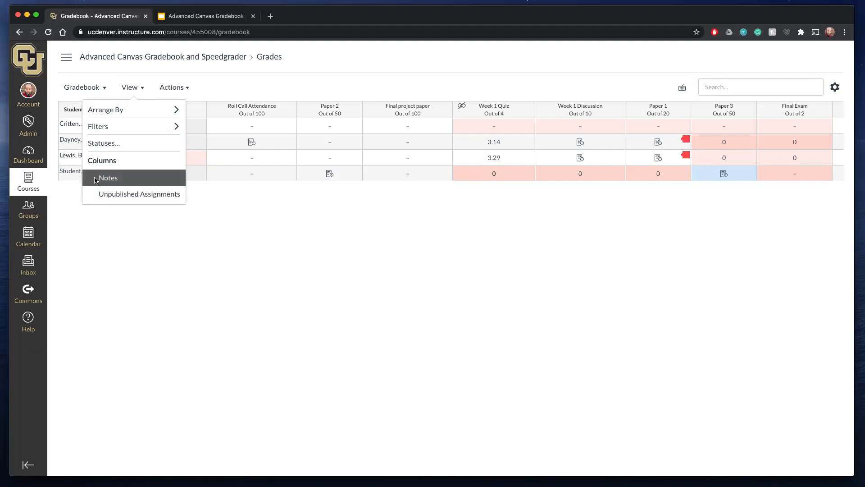
click(95, 181)
click(143, 90)
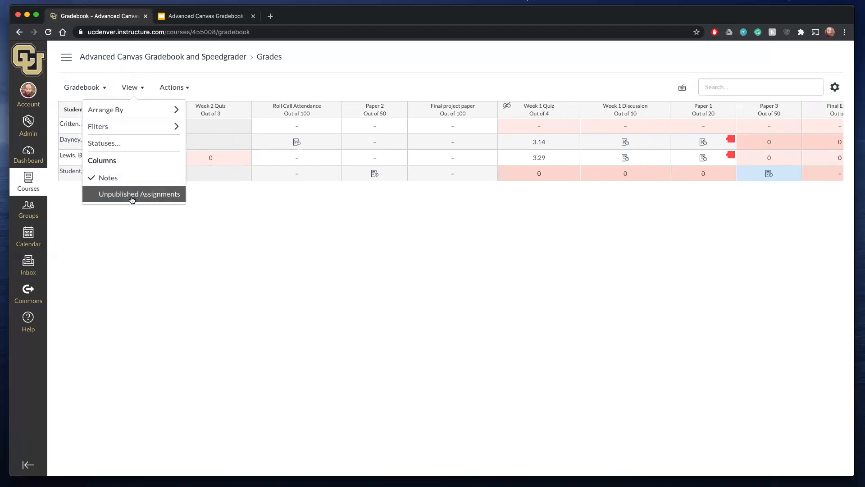
click(132, 197)
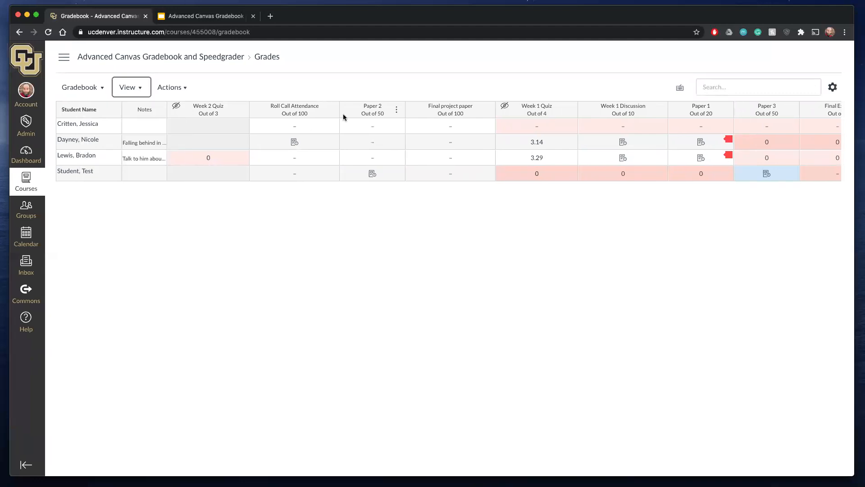
scroll(523, 124, right, 5)
scroll(524, 125, left, 5)
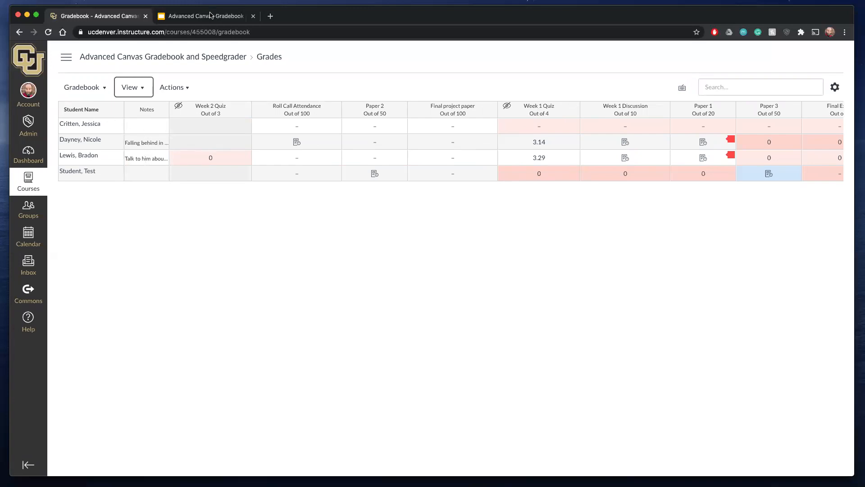
- Widen the Notes column to about three times its width so the full notes fit
right_click(167, 111)
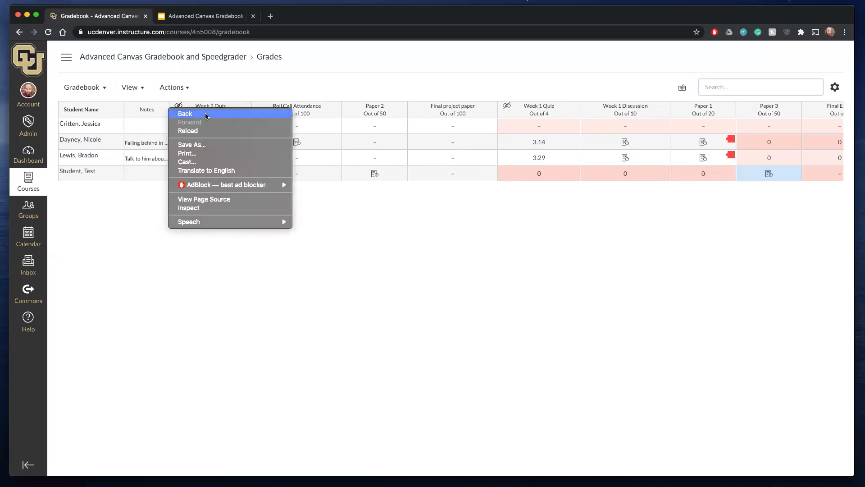
click(116, 146)
drag(168, 111, 266, 110)
- Add and save the note "lhk jshg sjh j kjf g;j ;j g;jg ; ;jk g;dfgj p" for the first student in the list
click(196, 129)
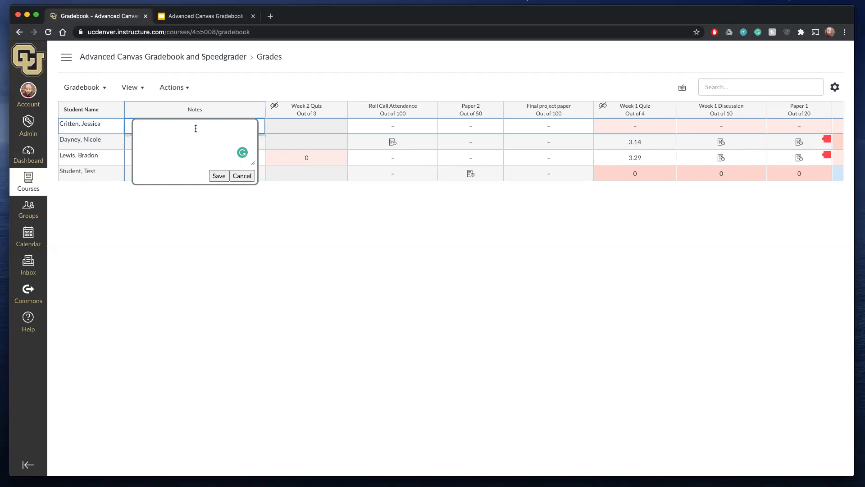
text(lhk jshg sjh j kjf g;j ;j g;jg ; ;jk g;dfgj p)
click(220, 176)
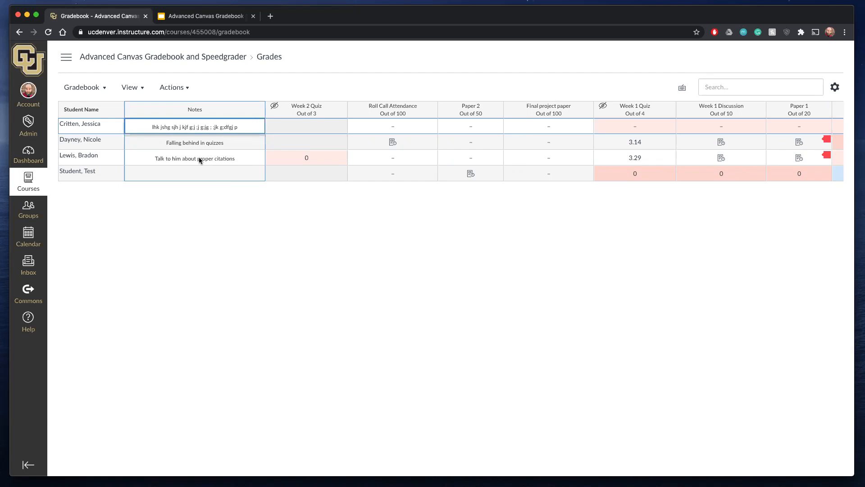
- Hide the unpublished assignments from the gradebook, and check the column display options
click(140, 89)
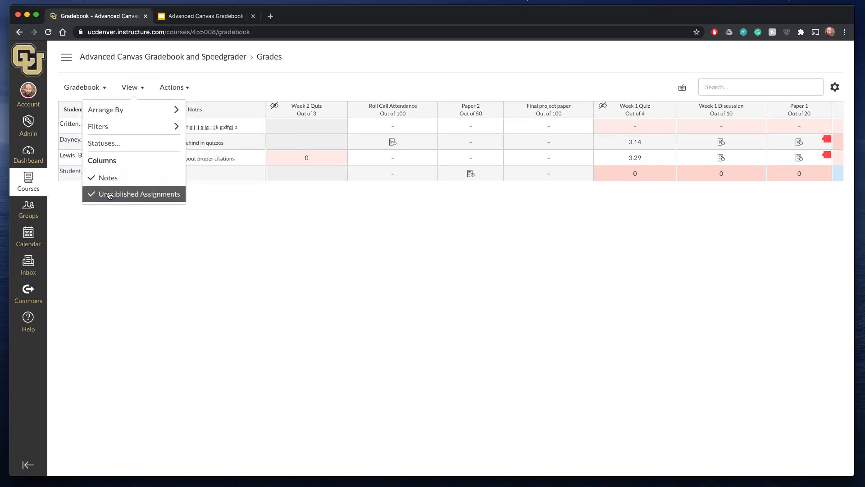
click(110, 194)
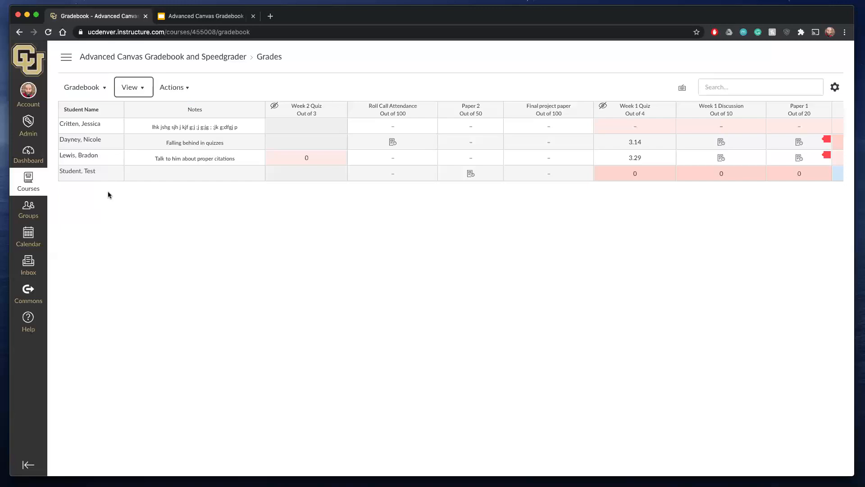
click(134, 88)
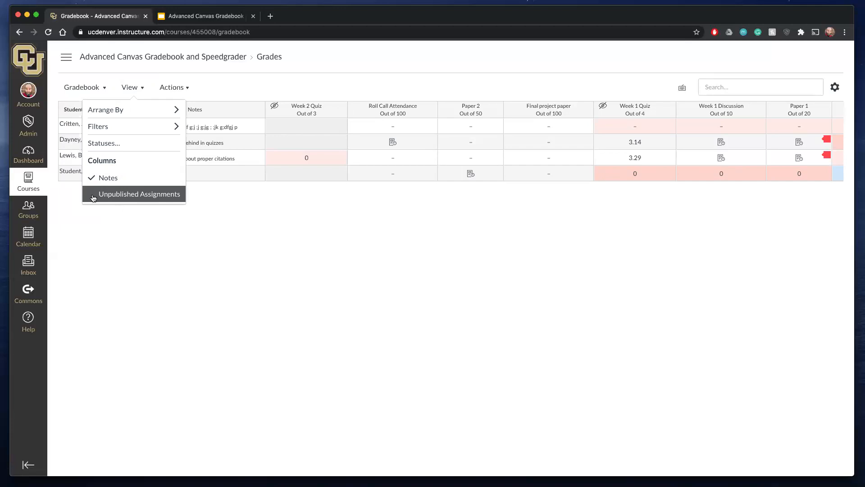
click(163, 235)
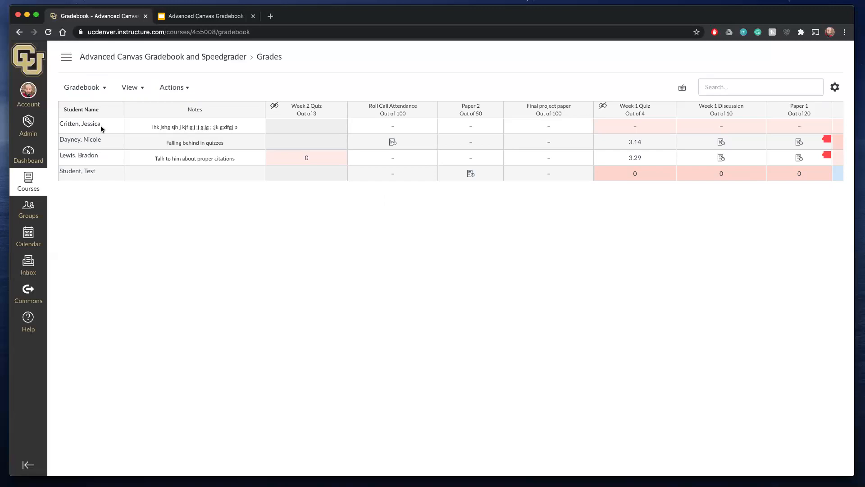
- Open the Gradebook History for the course
click(78, 88)
click(182, 259)
click(106, 92)
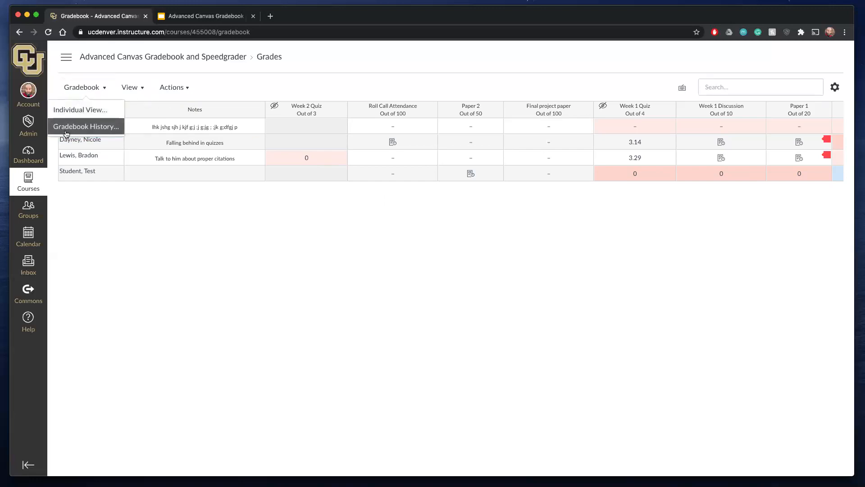
click(83, 128)
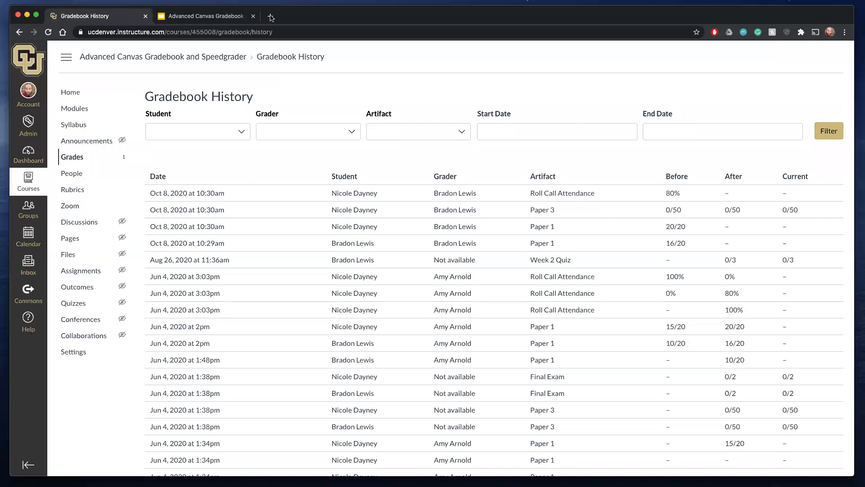
- Try to filter the gradebook history by the name of the grader of the most recent October 8 entries
click(242, 133)
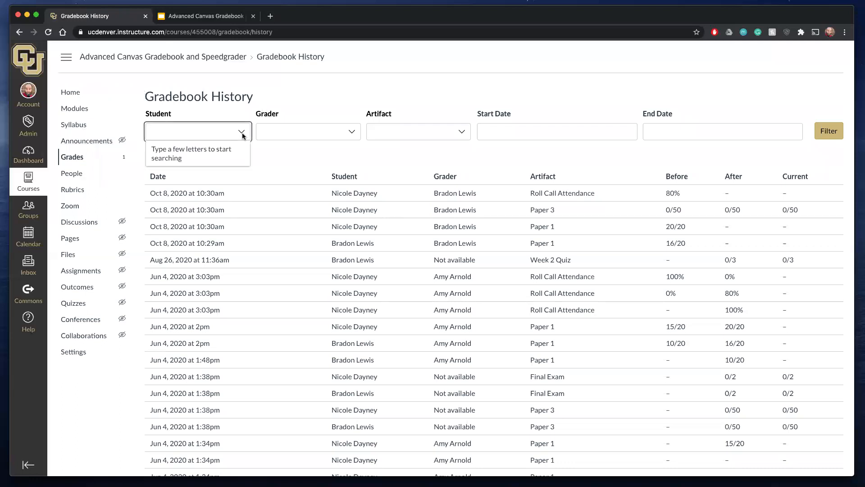
click(308, 138)
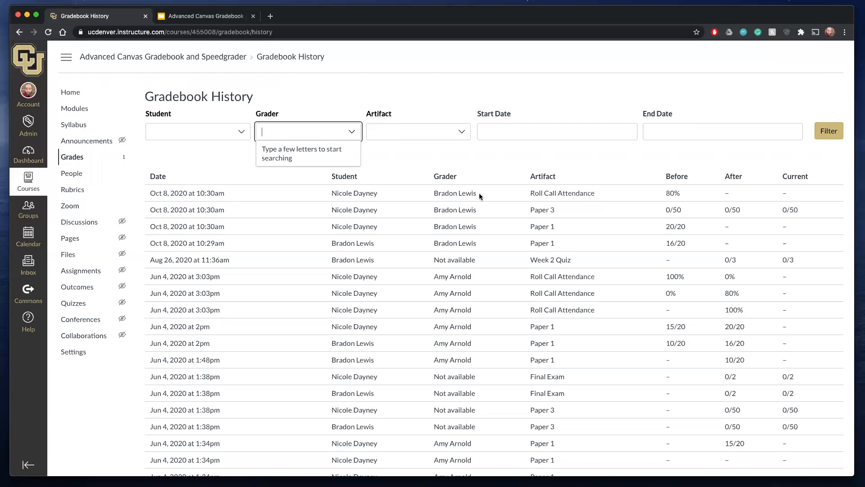
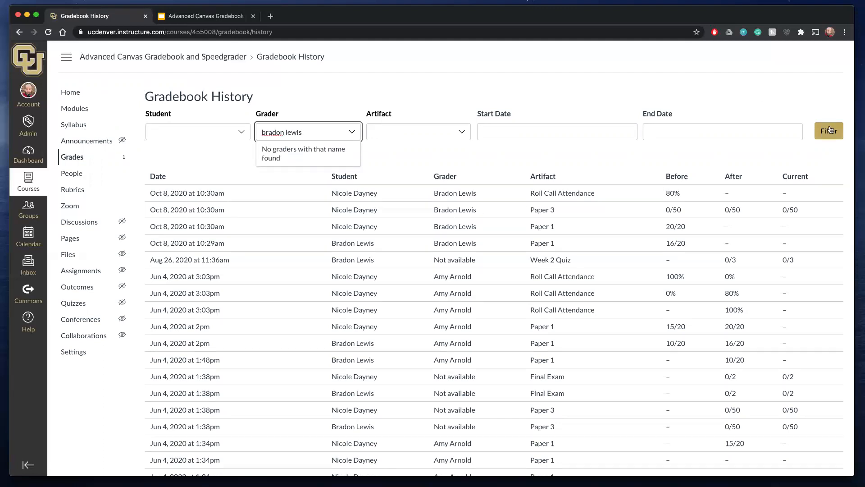
click(830, 130)
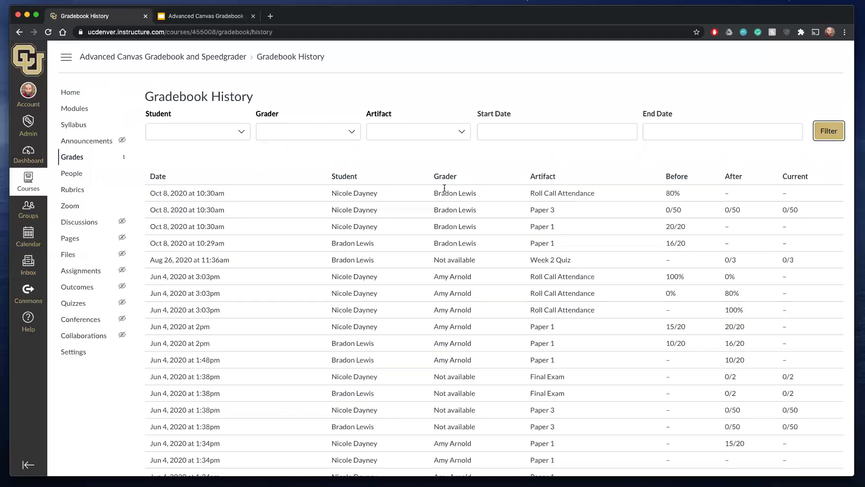
click(289, 126)
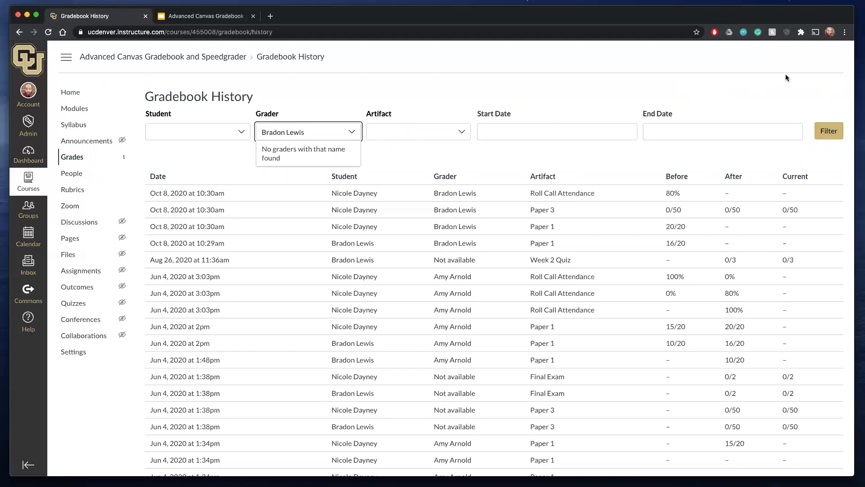
click(282, 133)
click(282, 133)
text(Bradon)
key(BackSpace)
key(BackSpace)
key(BackSpace)
key(BackSpace)
key(BackSpace)
key(BackSpace)
- Filter the gradebook history by the grader of the June 4 Roll Call Attendance entries, choosing the suggested name
text(Amyu)
key(BackSpace)
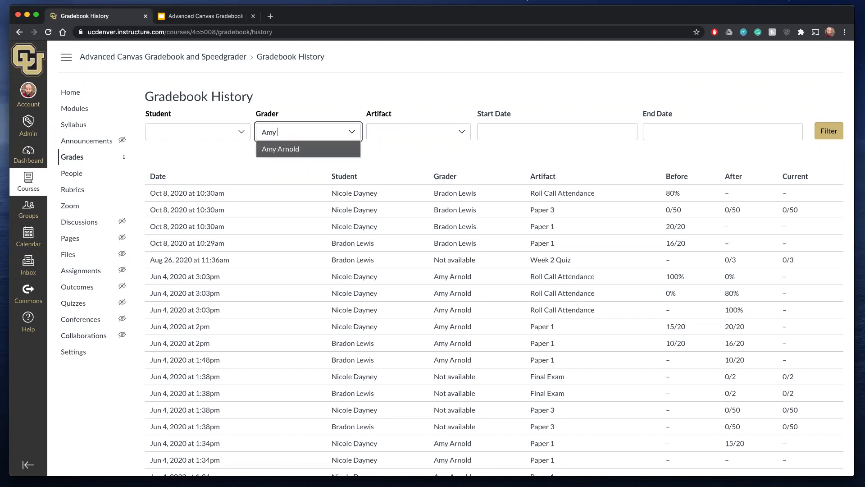
click(281, 149)
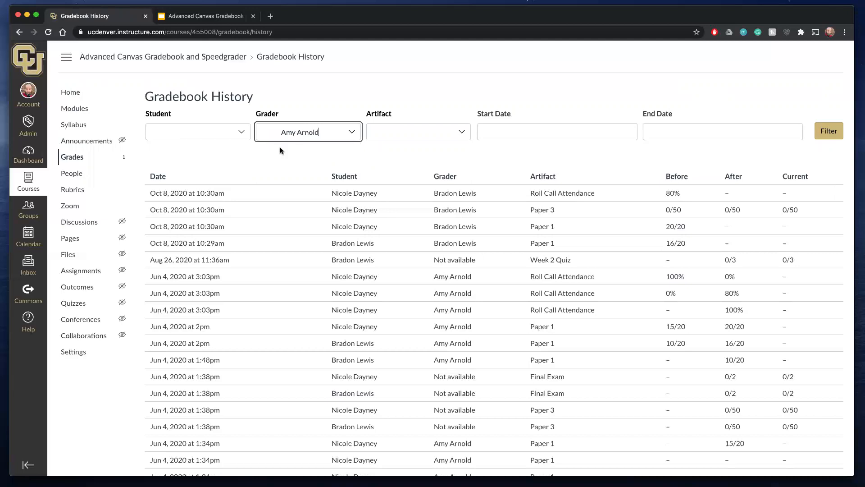
click(834, 130)
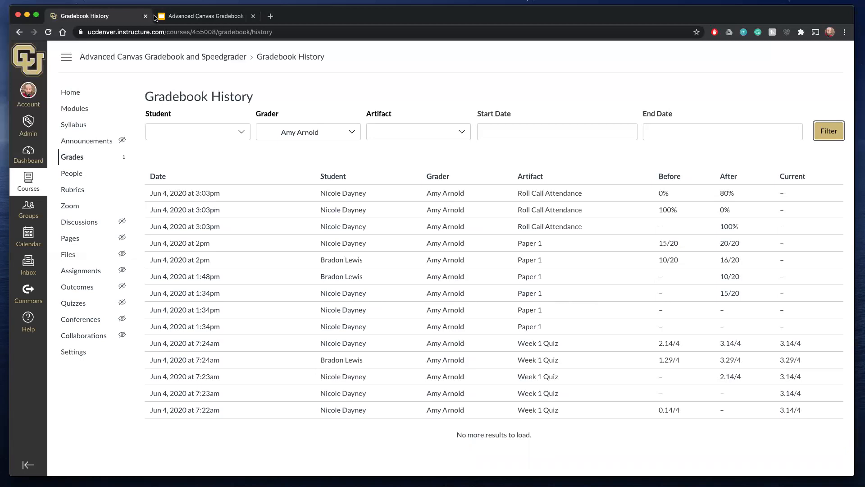
- Narrow the filtered gradebook history to the artifact Paper 1
click(439, 133)
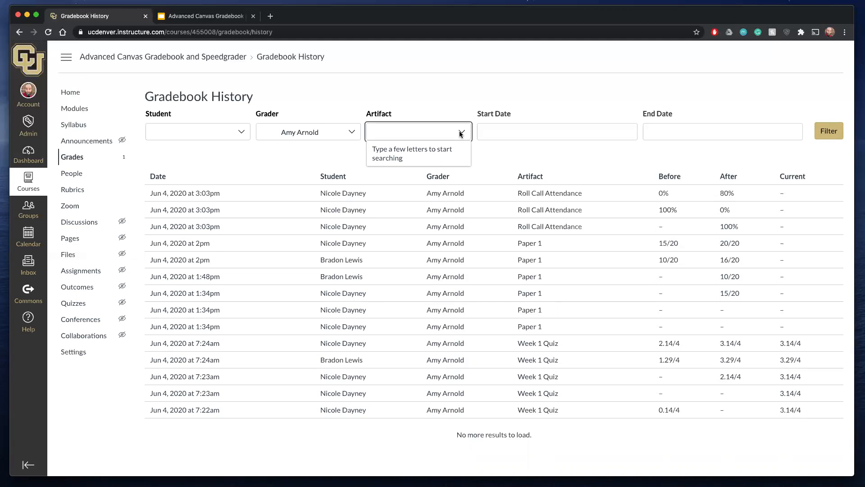
text(pap)
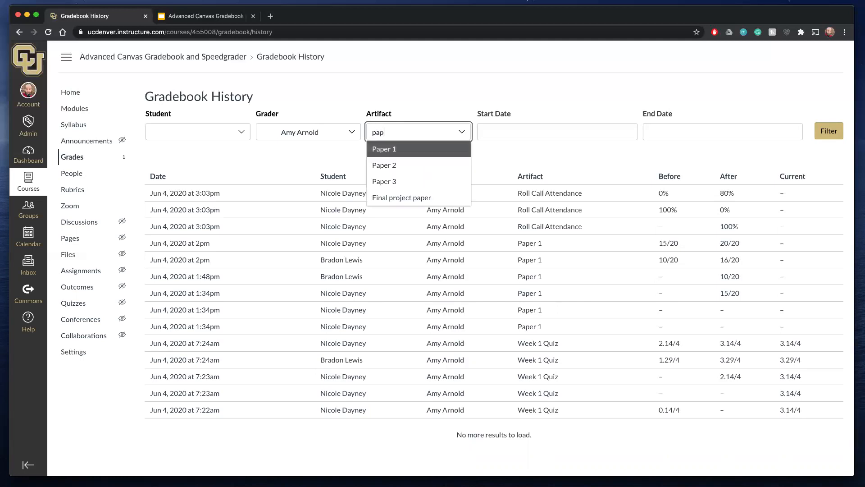
click(444, 148)
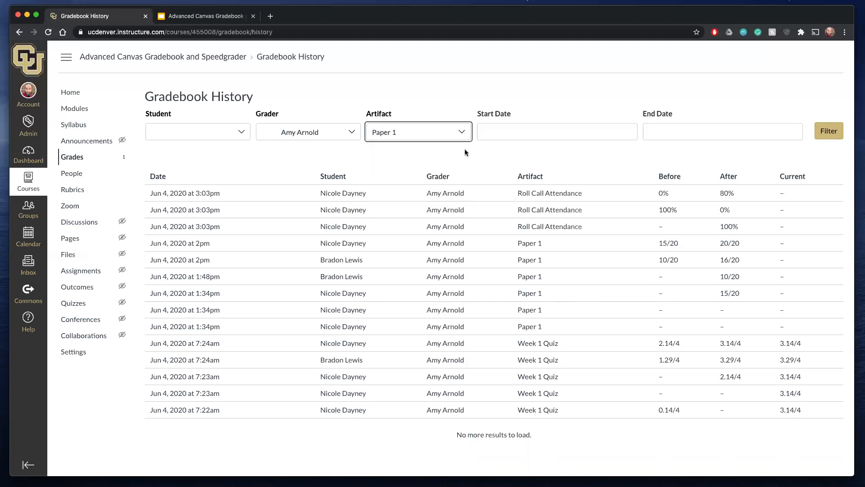
click(825, 136)
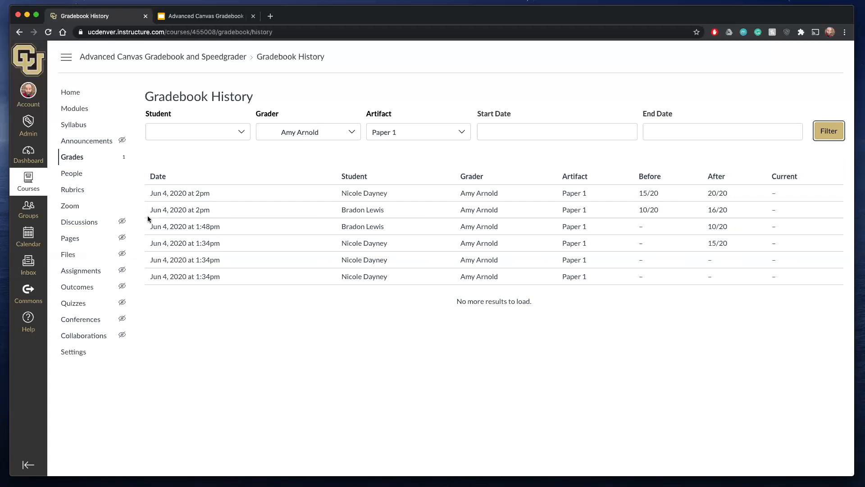
- Return to the course gradebook and widen the Notes column until every note fits in full
click(71, 157)
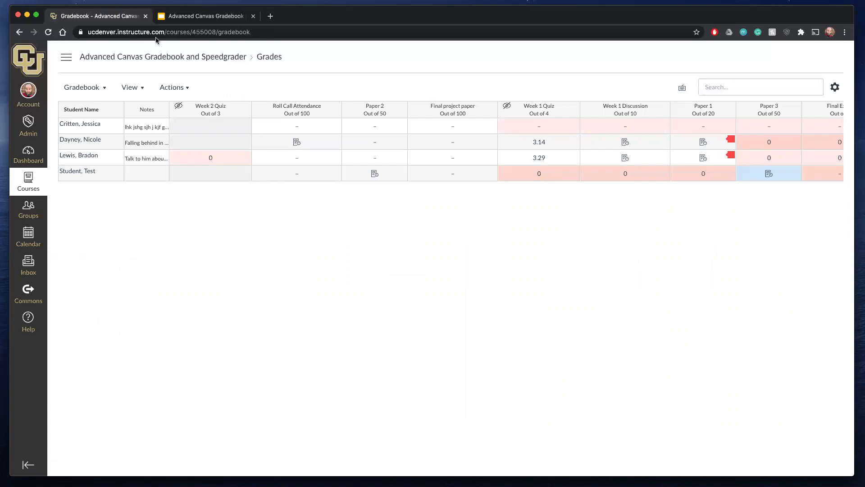
drag(168, 108, 204, 113)
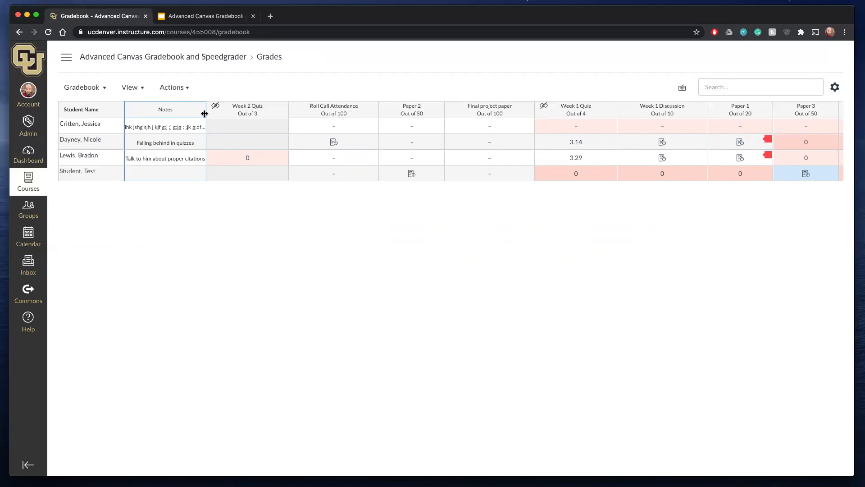
drag(204, 113, 224, 114)
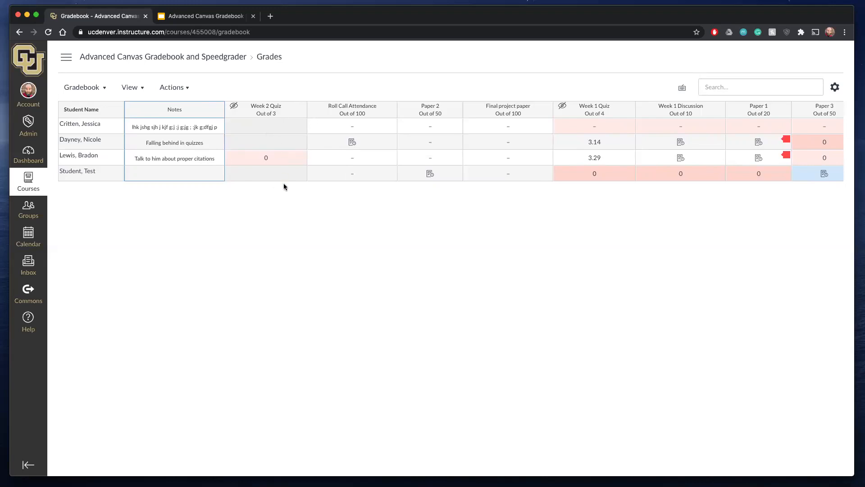
- Arrange the assignment columns by Due Date - Oldest to Newest
click(137, 89)
mouse_move(127, 130)
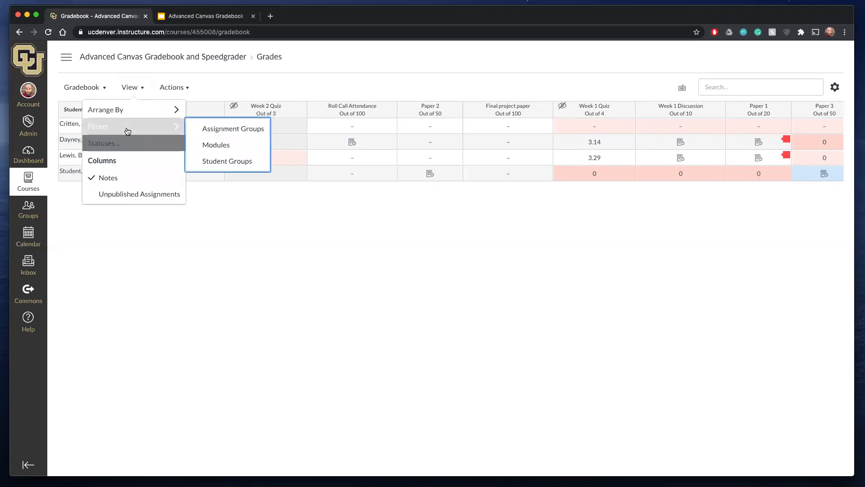
mouse_move(129, 111)
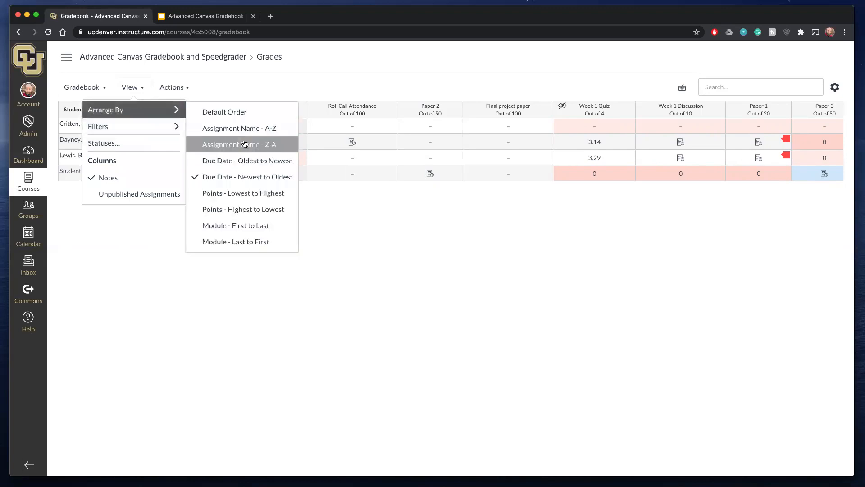
click(240, 159)
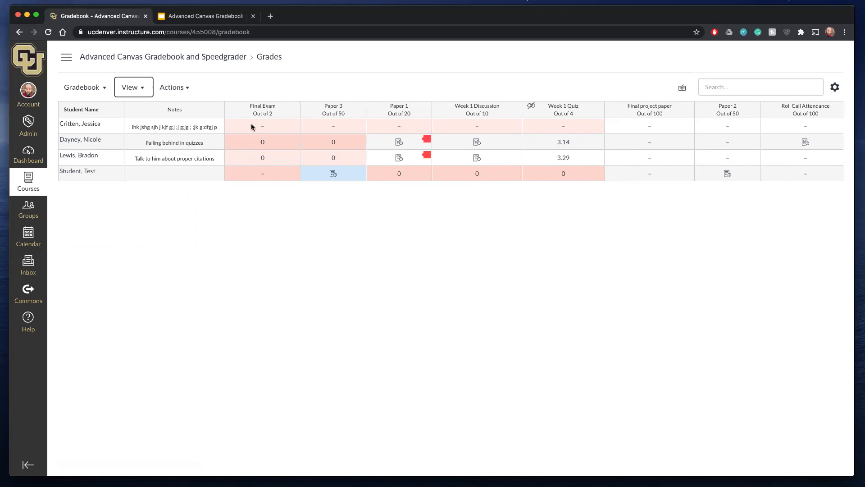
- Set the Final Exam's grade posting policy to Manually and save it
click(292, 110)
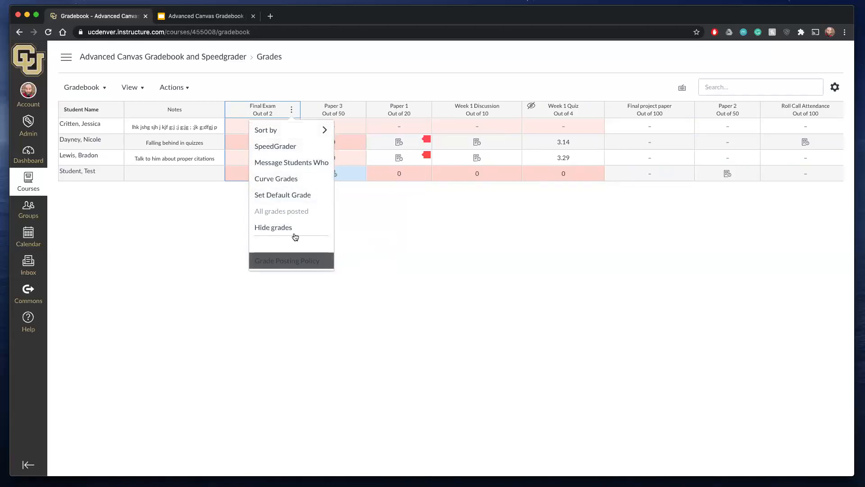
mouse_move(288, 134)
click(290, 261)
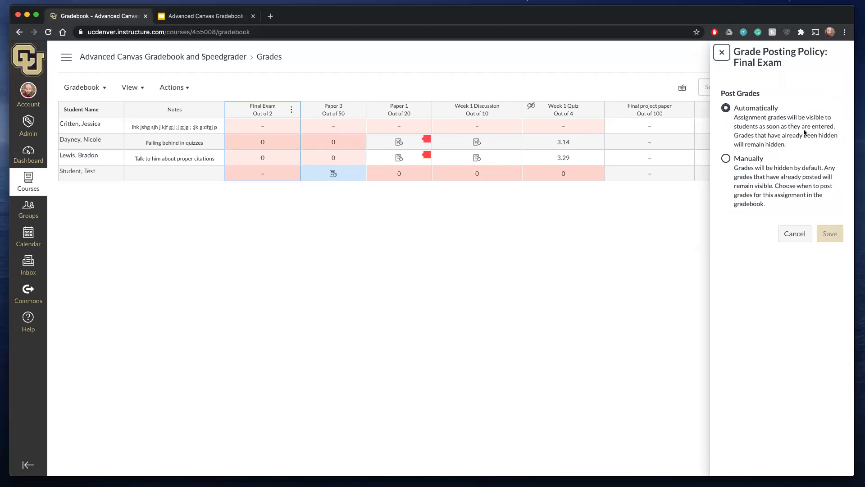
click(733, 159)
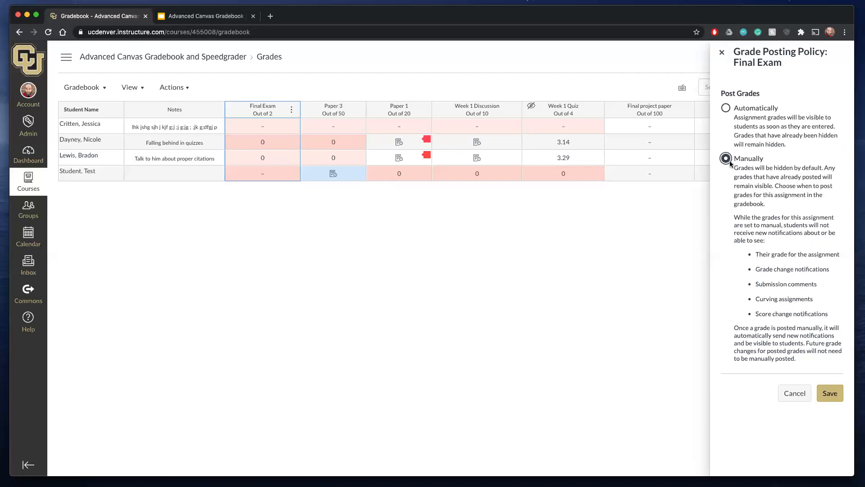
click(830, 393)
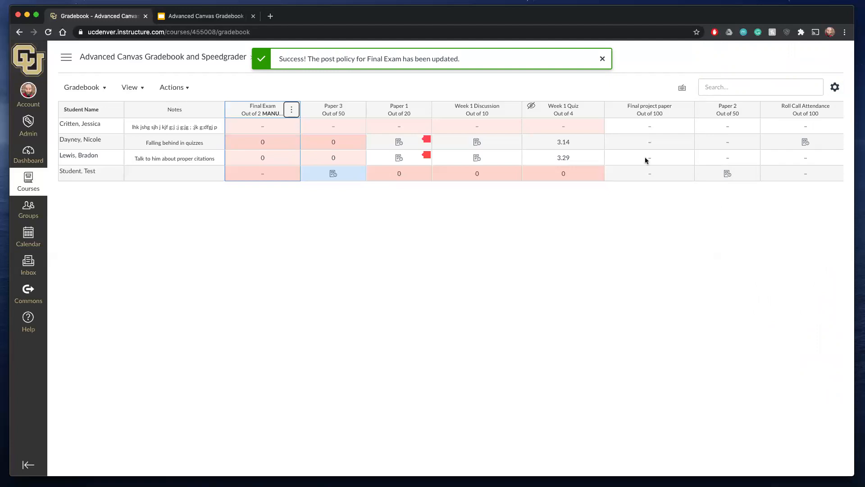
- Hide the Final Exam grades from students in all sections, and widen the Final Exam column to fit its full header
right_click(300, 110)
click(291, 100)
click(292, 110)
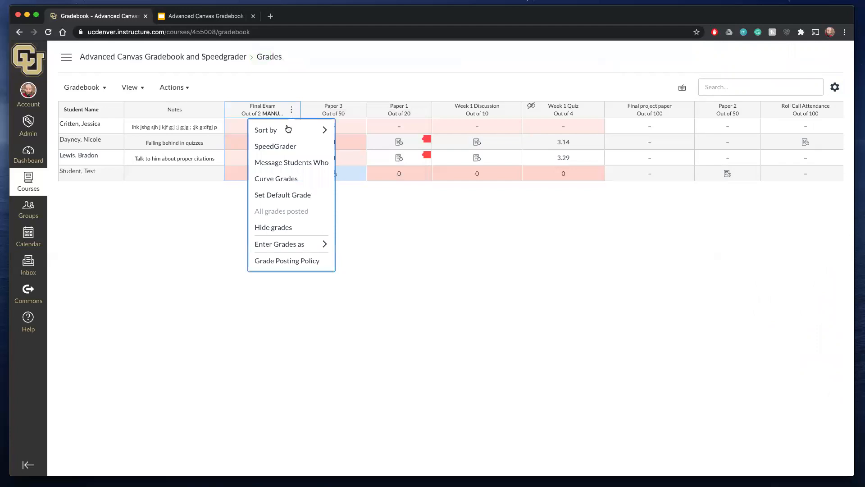
click(265, 229)
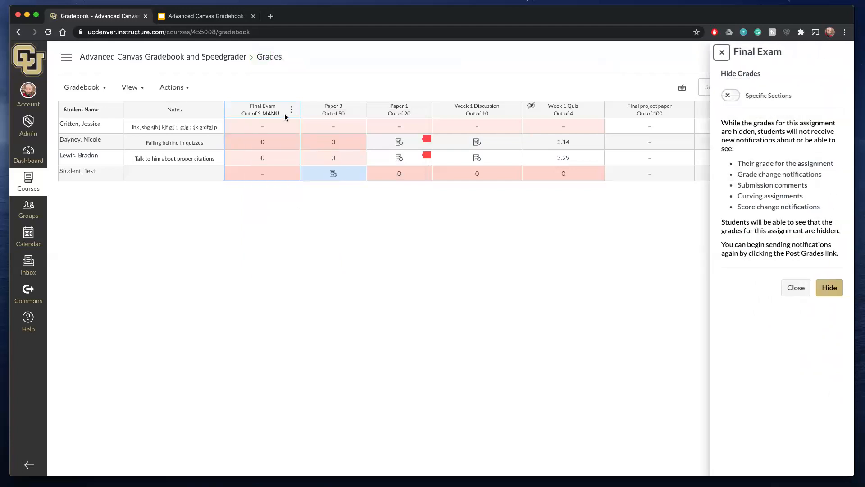
click(830, 288)
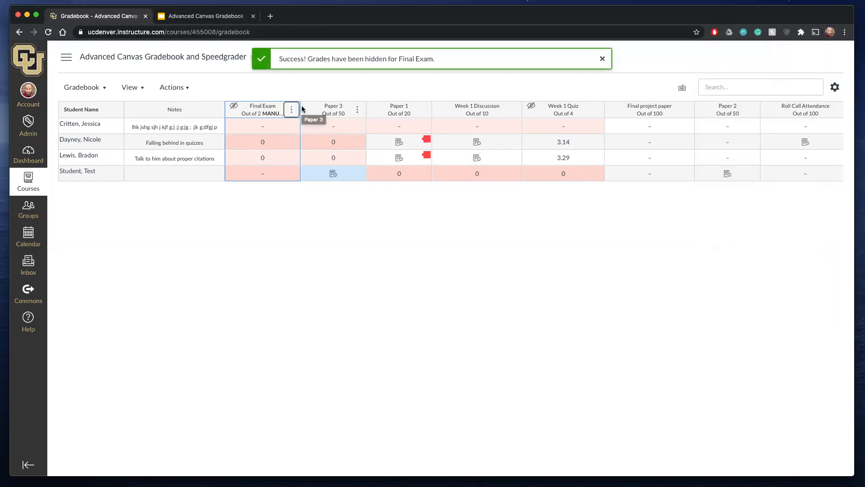
drag(301, 109, 318, 109)
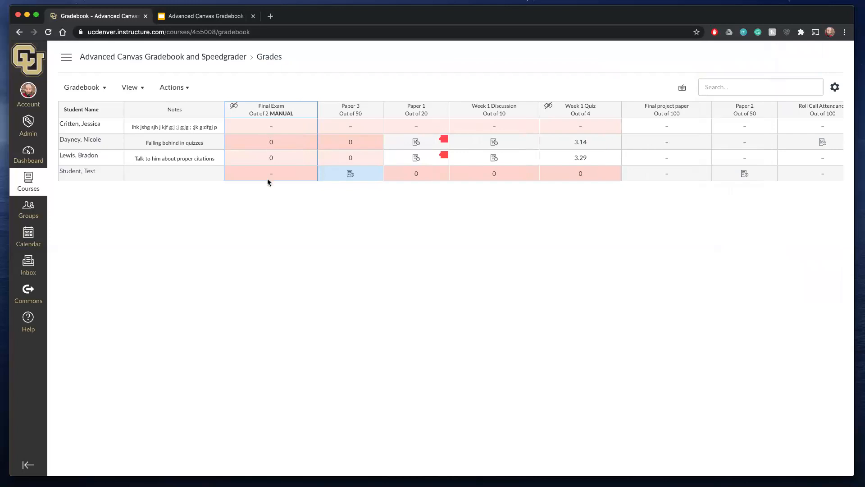
- Enter Final Exam grades of 1, 2, 2 and 1 for the four students in list order
click(271, 126)
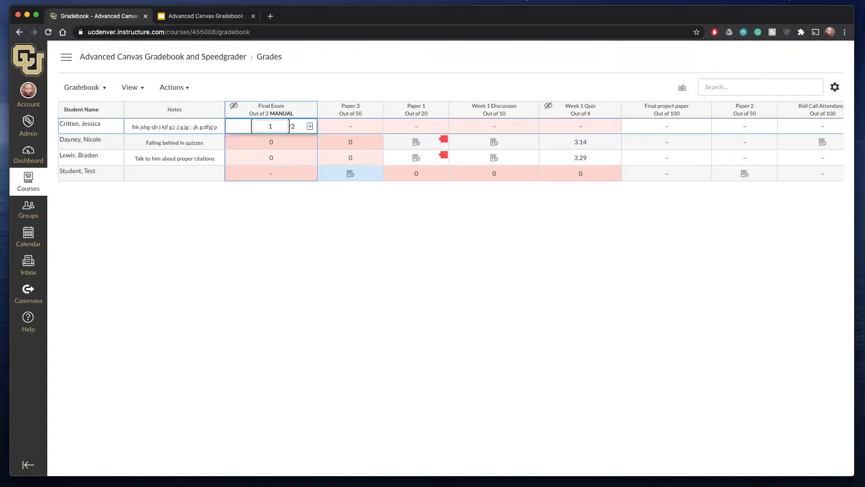
key(Return)
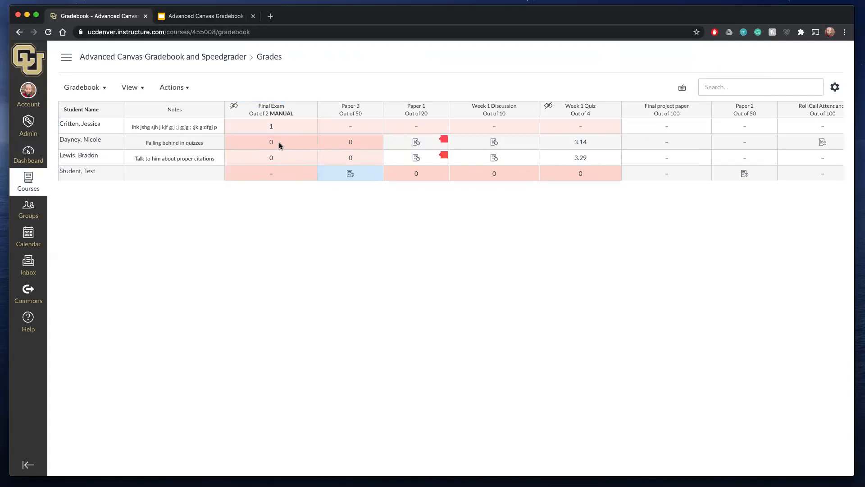
click(272, 142)
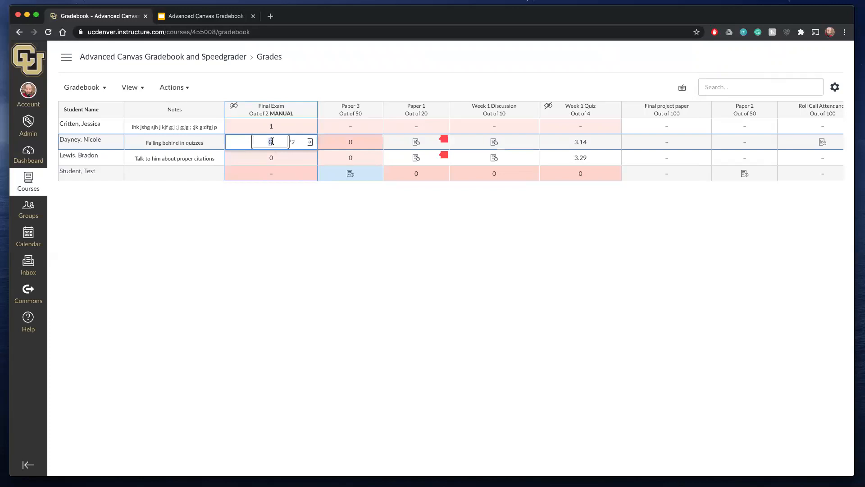
click(272, 165)
click(271, 159)
text(2)
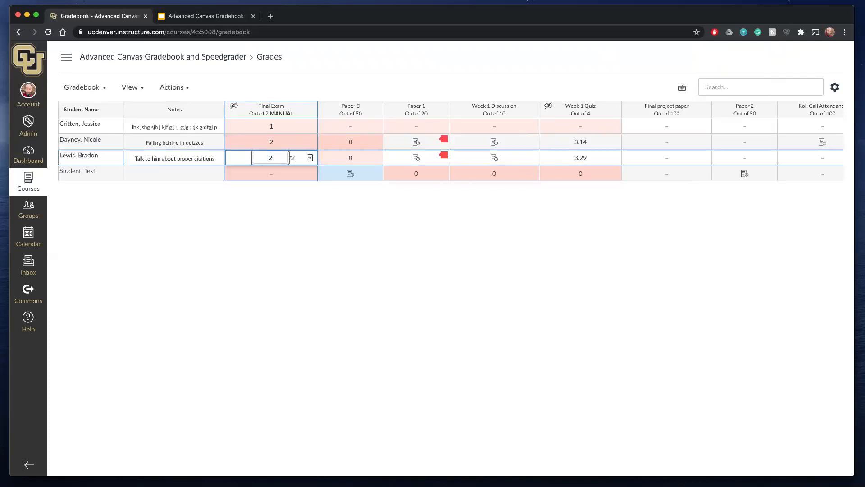
click(268, 177)
text(1)
click(280, 185)
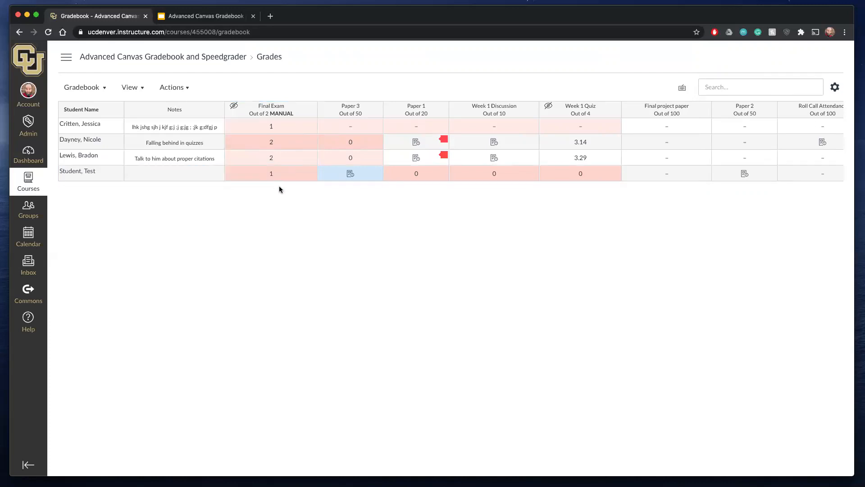
- Post the Final Exam grades to Graded students only, covering all sections
click(309, 110)
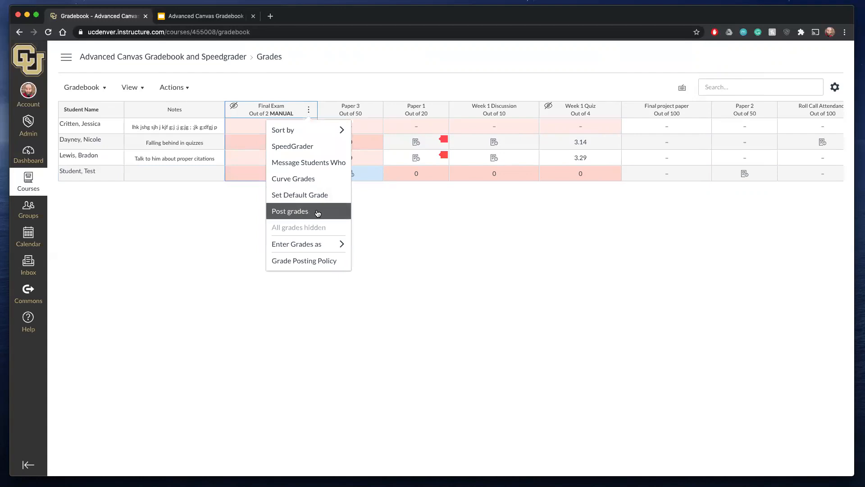
click(247, 201)
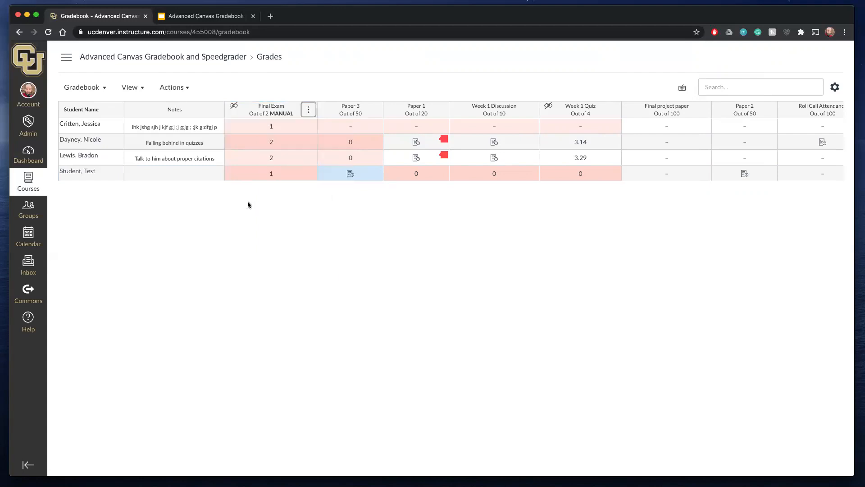
click(306, 114)
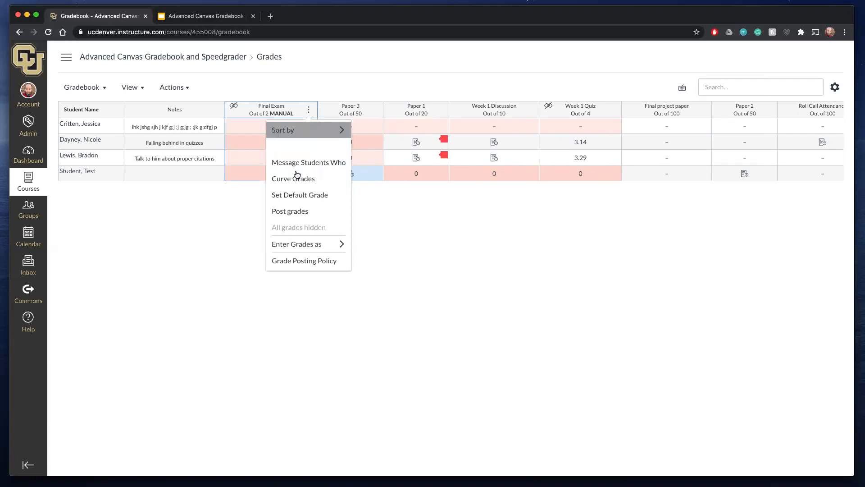
click(298, 215)
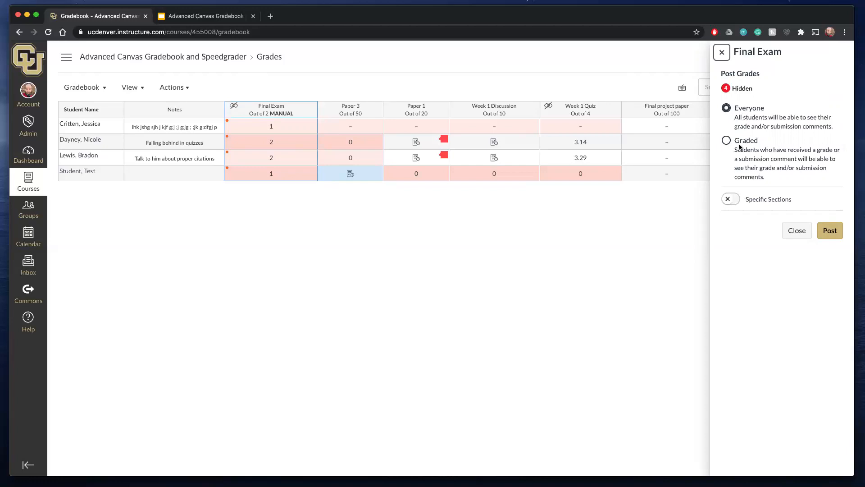
click(726, 140)
click(831, 231)
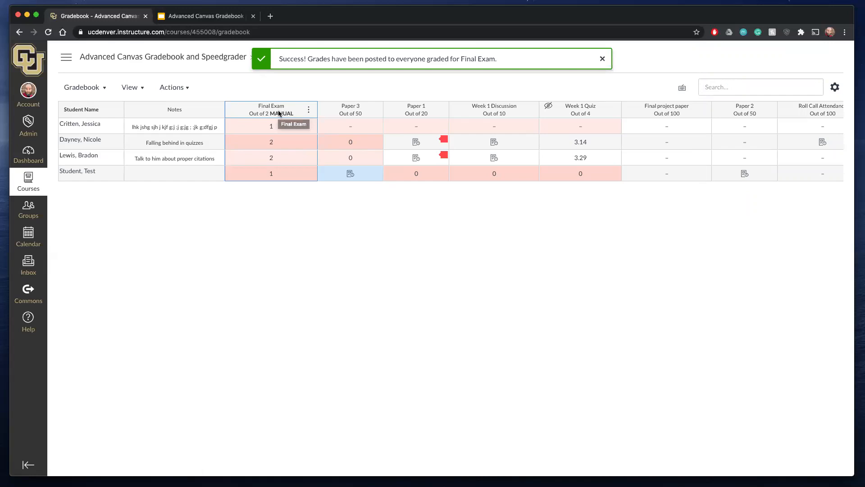
- Change the third listed student's Final Exam status to Excused, trying Late first, and leave the comment empty
click(280, 159)
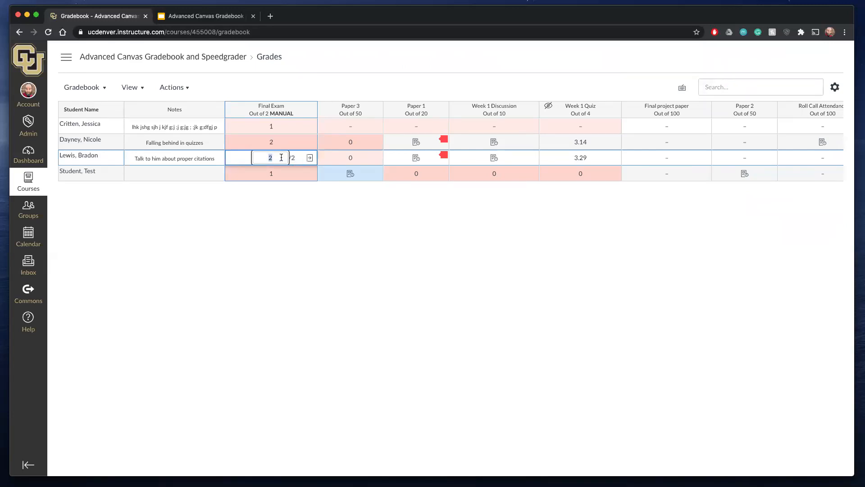
click(309, 159)
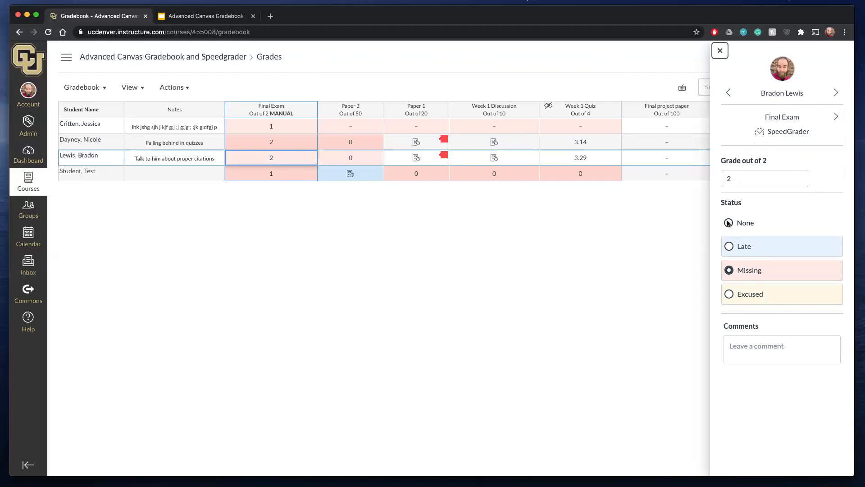
click(730, 247)
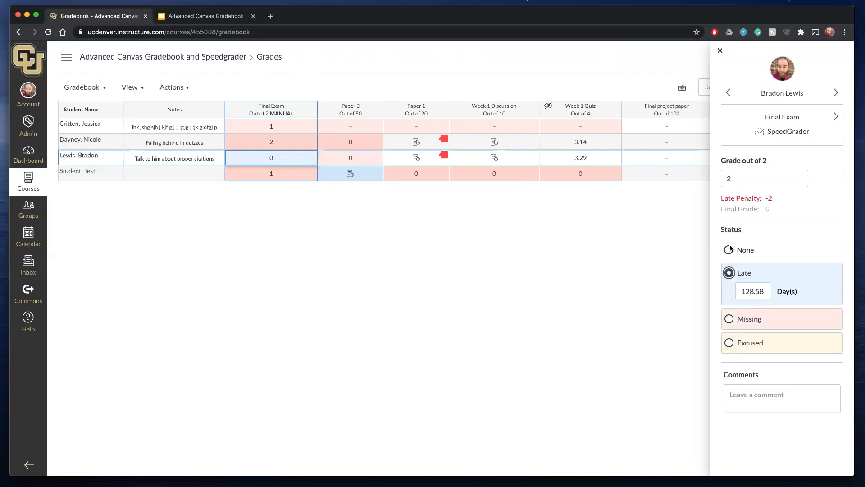
click(728, 344)
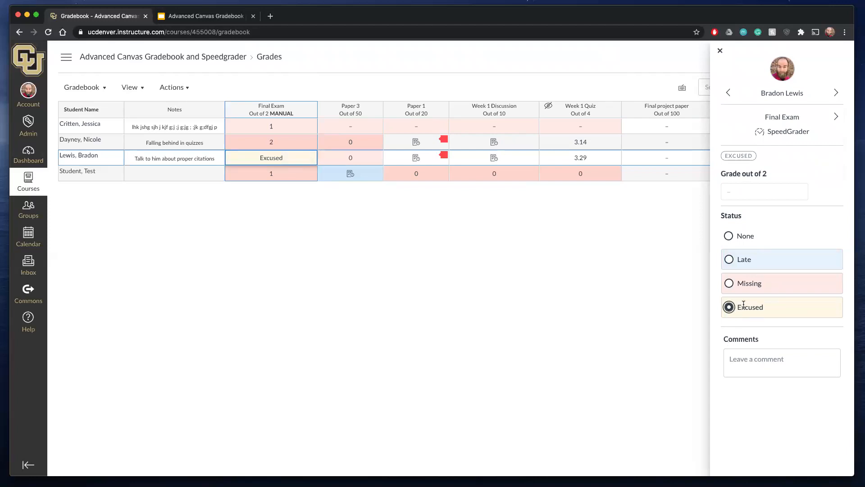
click(755, 359)
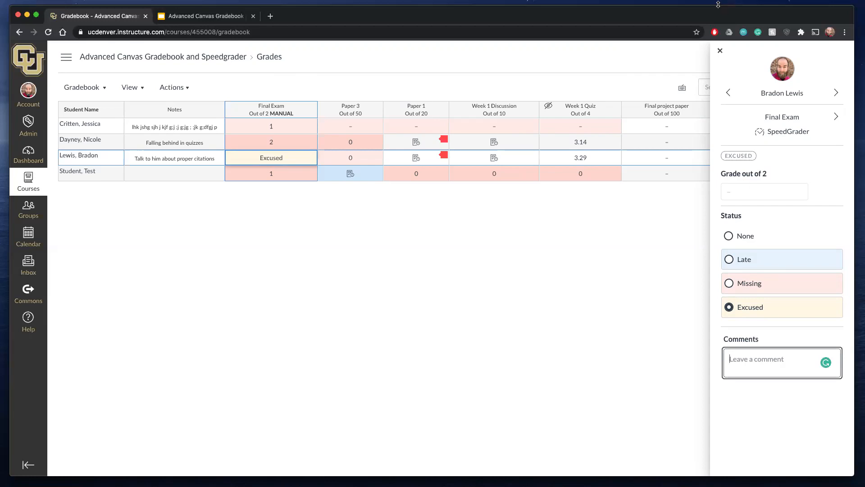
click(720, 51)
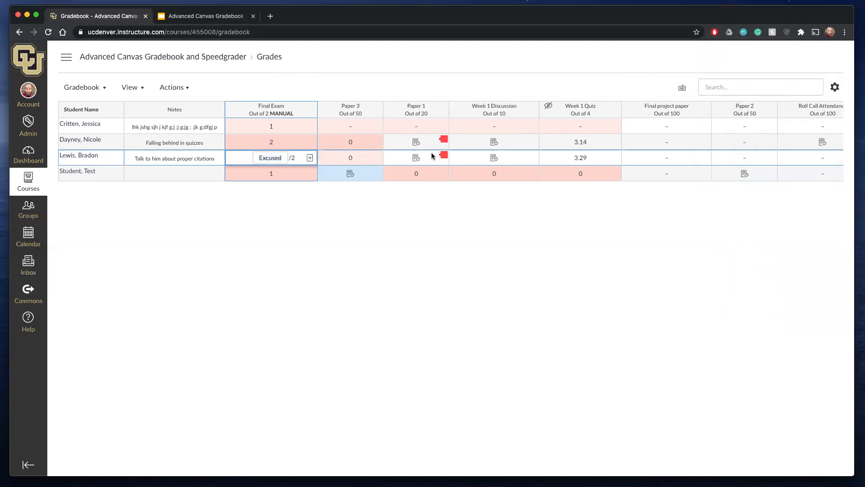
- Examine the Paper 1 grade details of the third and second listed students, and look over the remaining assignment and total columns
click(442, 158)
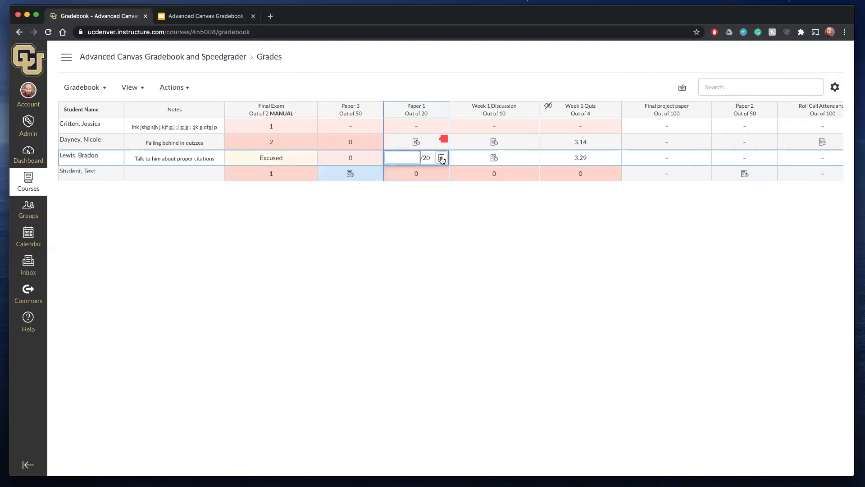
click(442, 159)
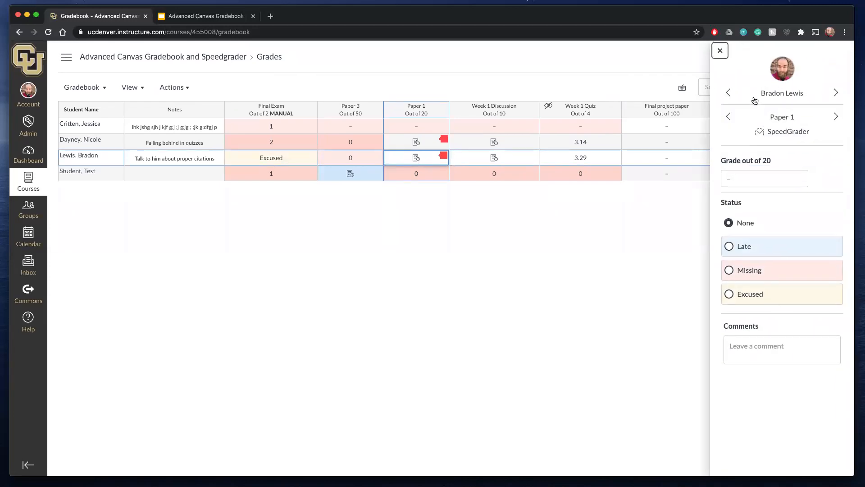
click(720, 50)
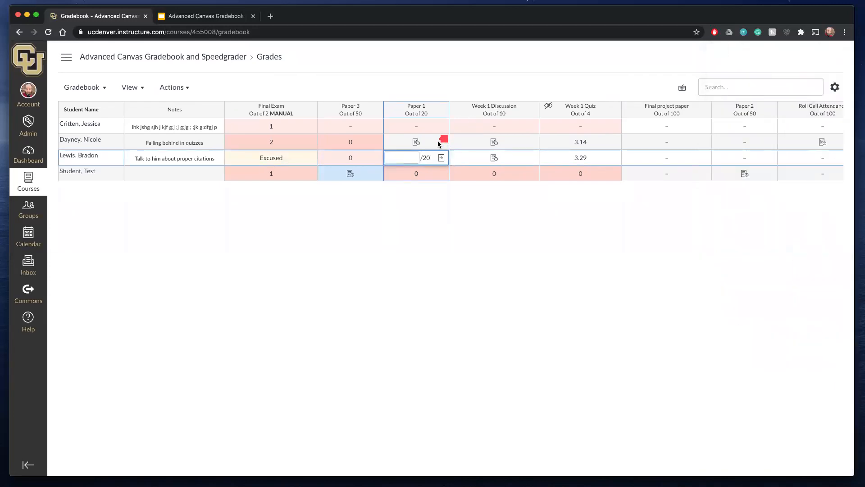
click(440, 144)
click(441, 142)
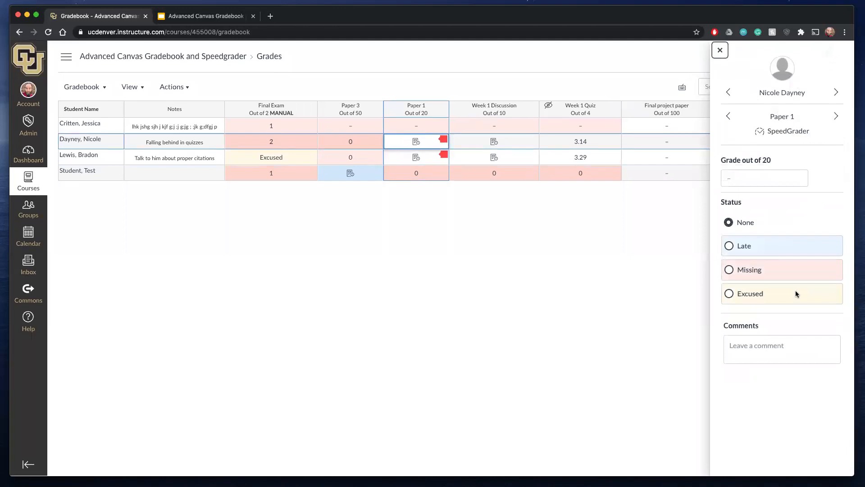
click(720, 51)
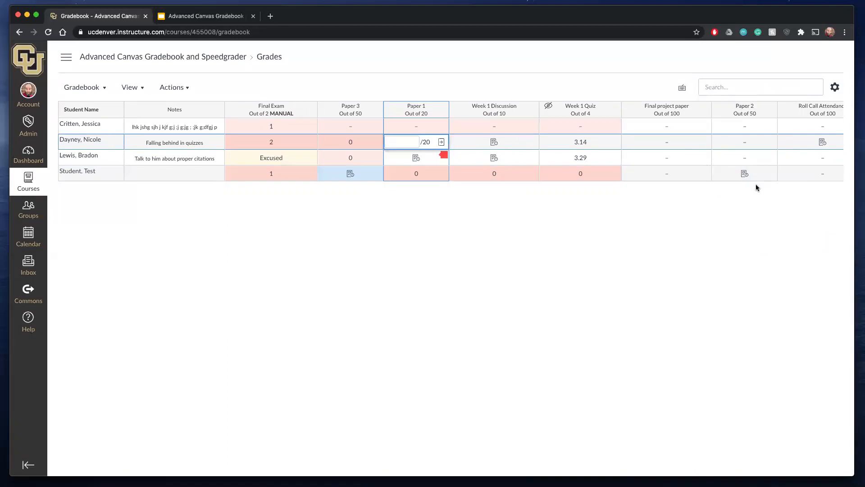
scroll(748, 182, right, 1)
scroll(748, 183, right, 10)
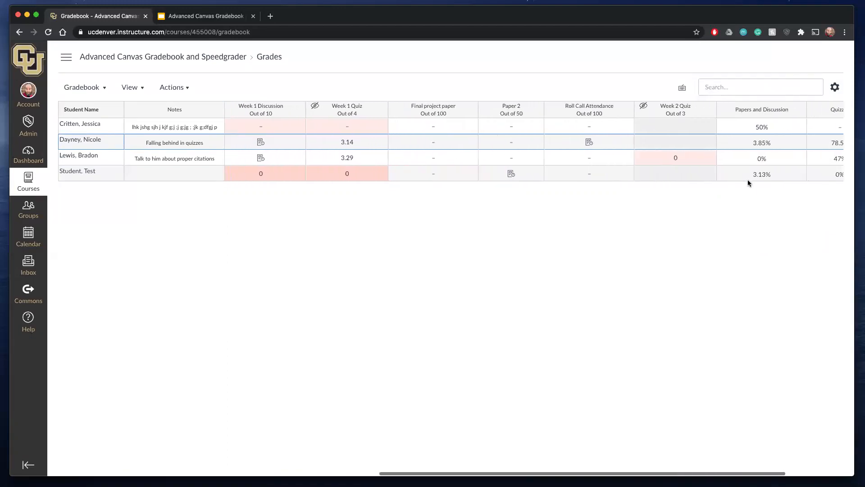
scroll(747, 180, left, 10)
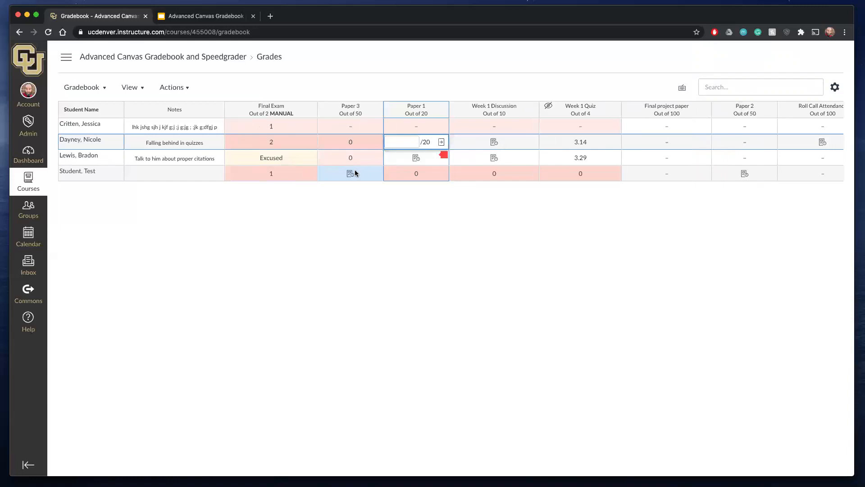
- Examine the second listed student's Final Exam grade, status and comment options
click(301, 156)
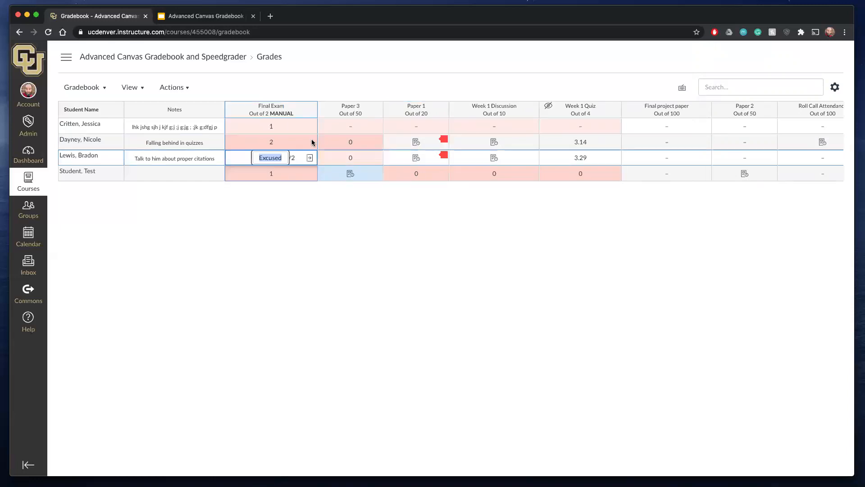
click(310, 143)
click(309, 143)
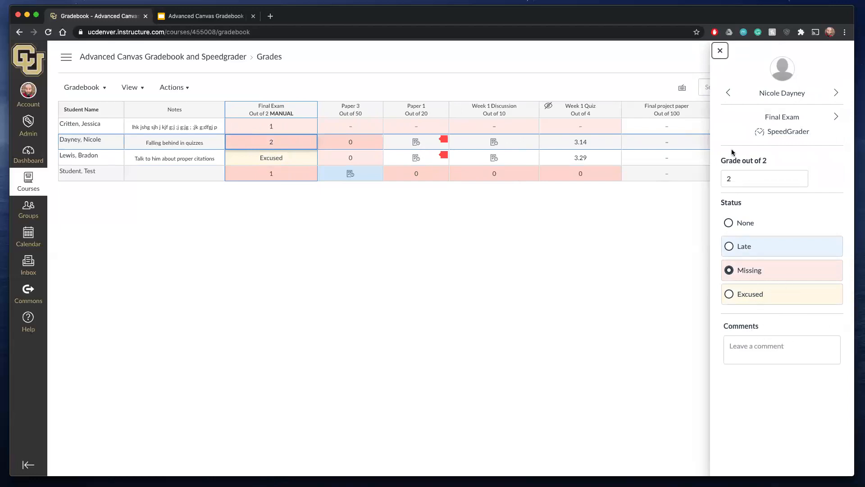
click(719, 51)
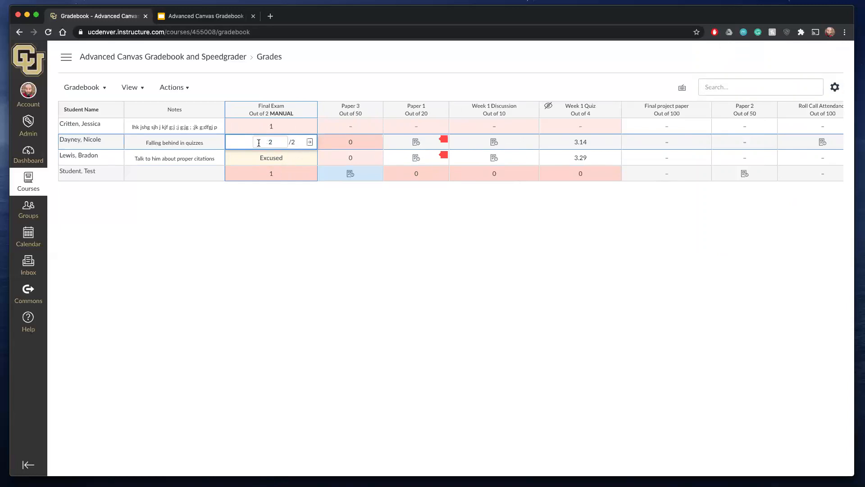
click(310, 142)
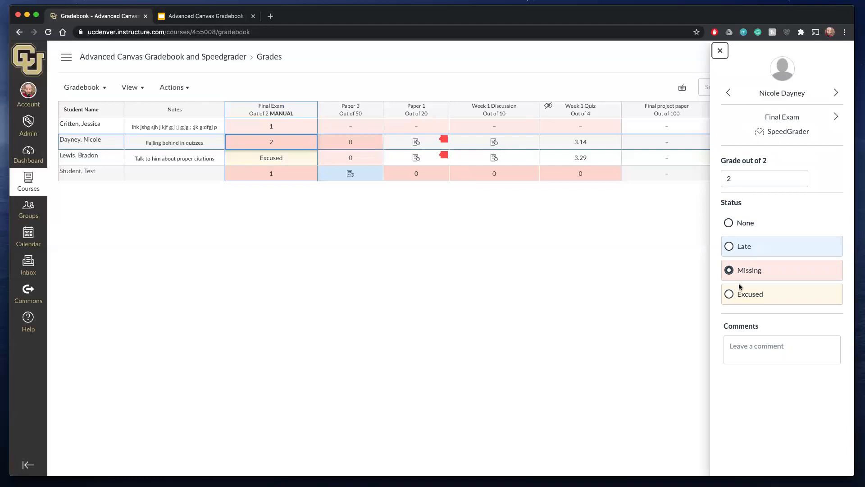
click(720, 51)
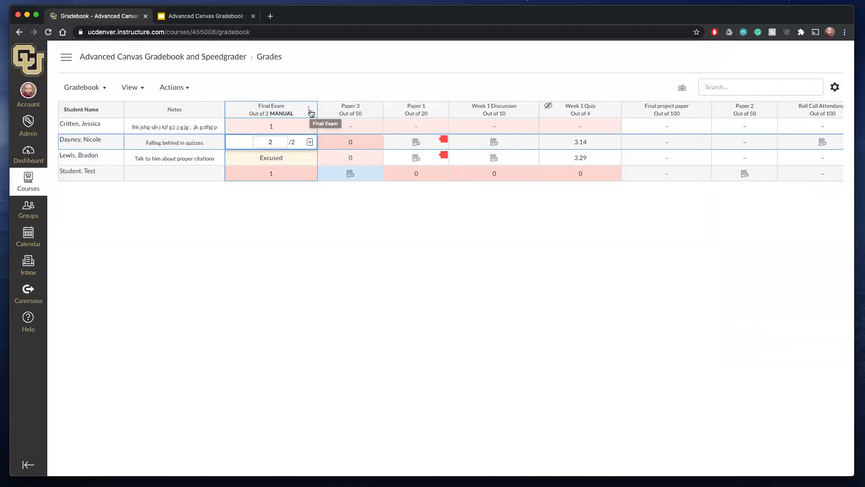
- Prepare a message to students who scored more than 1 on the Final Exam, and discard it without sending
click(310, 112)
mouse_move(309, 130)
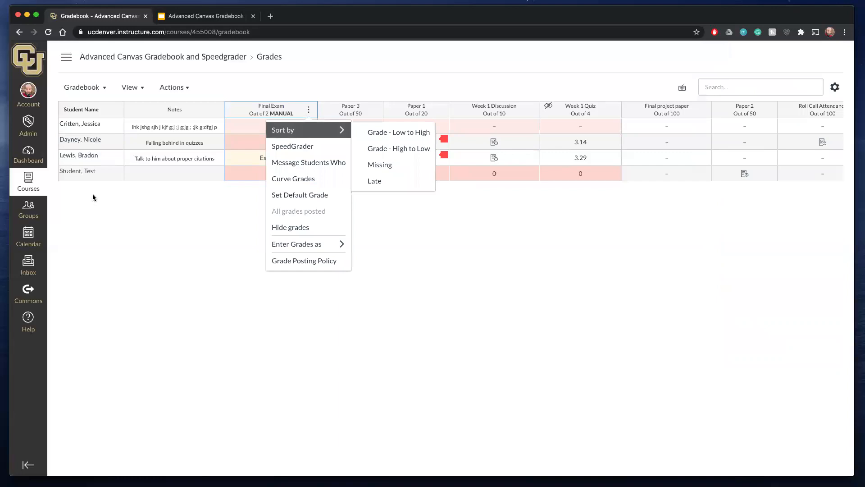
click(307, 161)
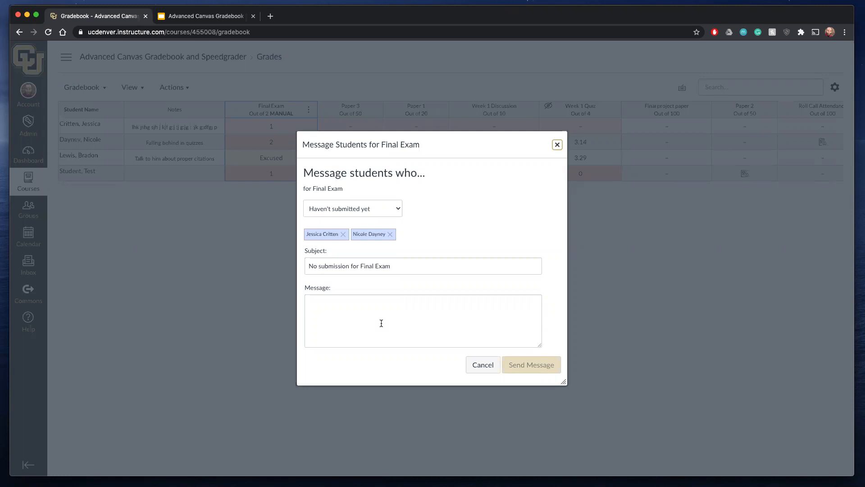
click(396, 209)
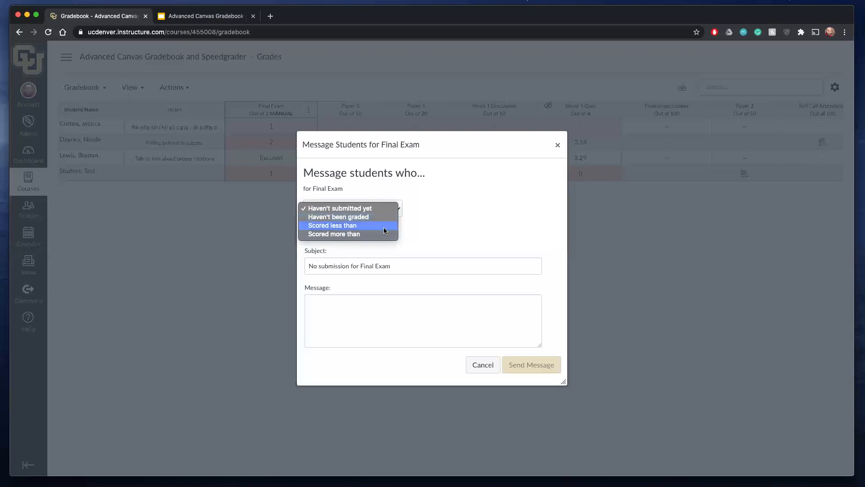
click(373, 235)
click(419, 207)
text(1)
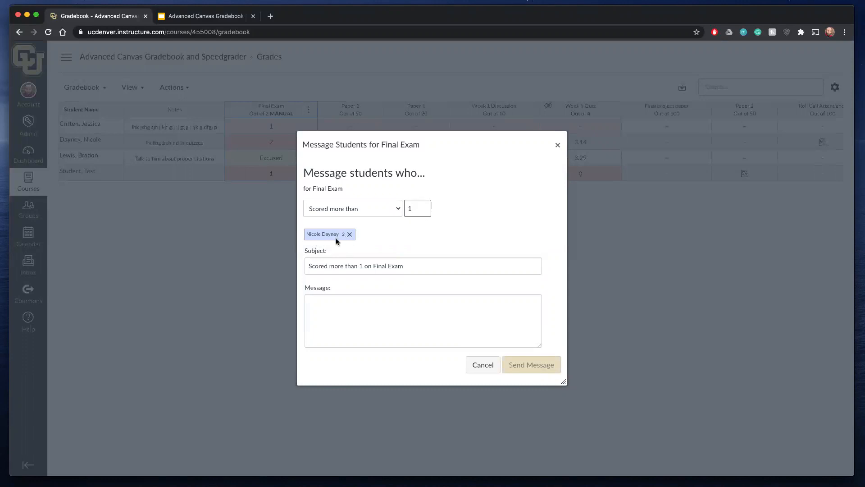
click(375, 331)
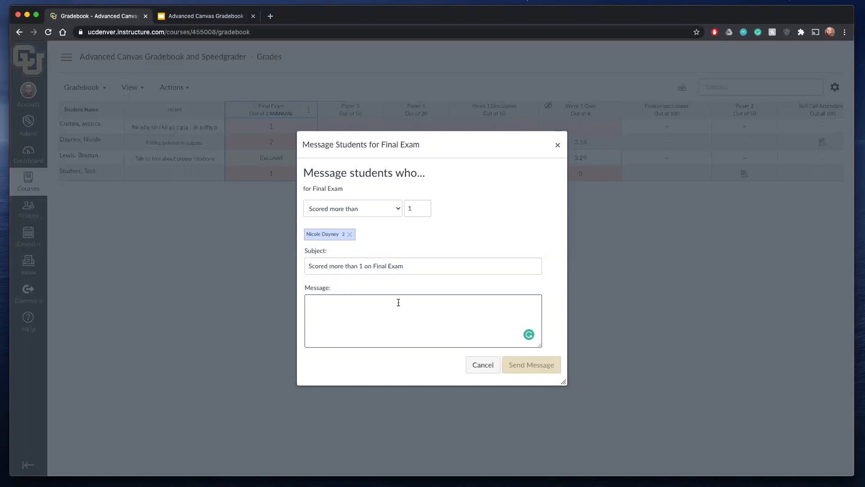
right_click(558, 145)
click(559, 146)
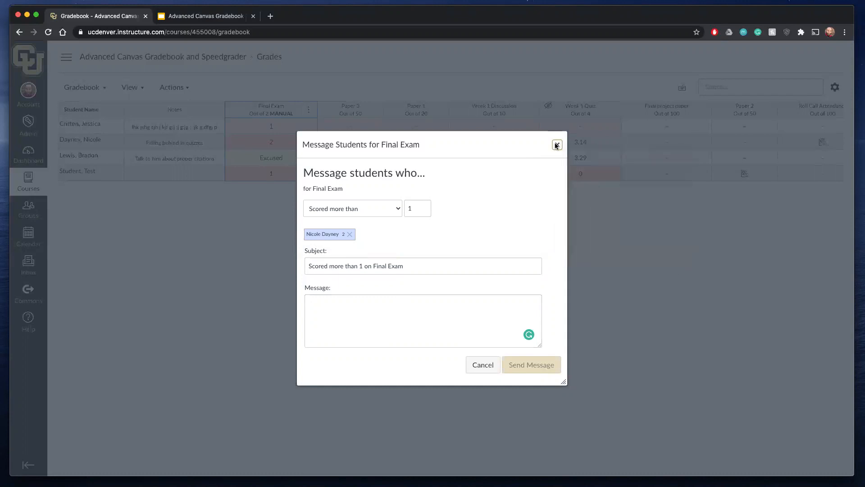
click(559, 146)
- Curve the Final Exam grades to an average score of 1.2, assigning zeroes to unsubmitted students
click(310, 110)
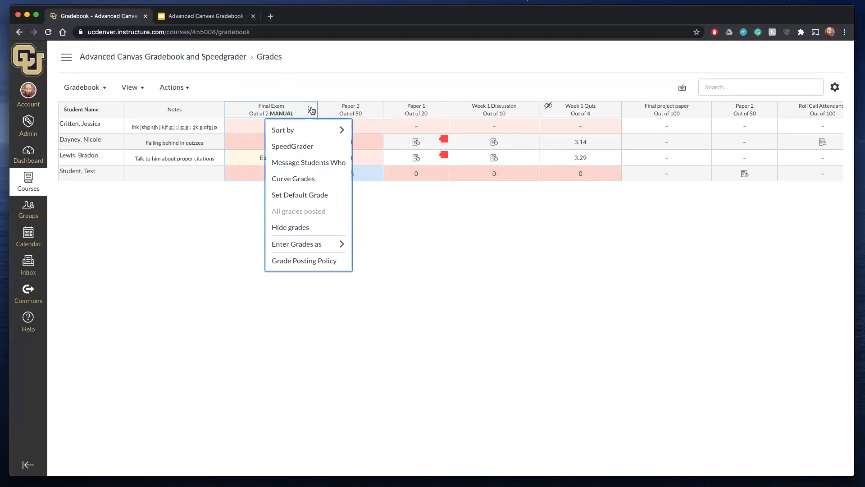
click(311, 110)
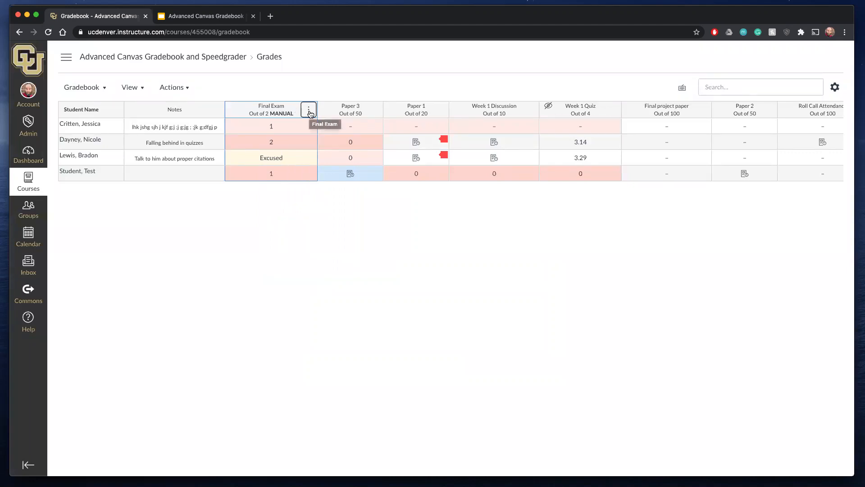
click(311, 113)
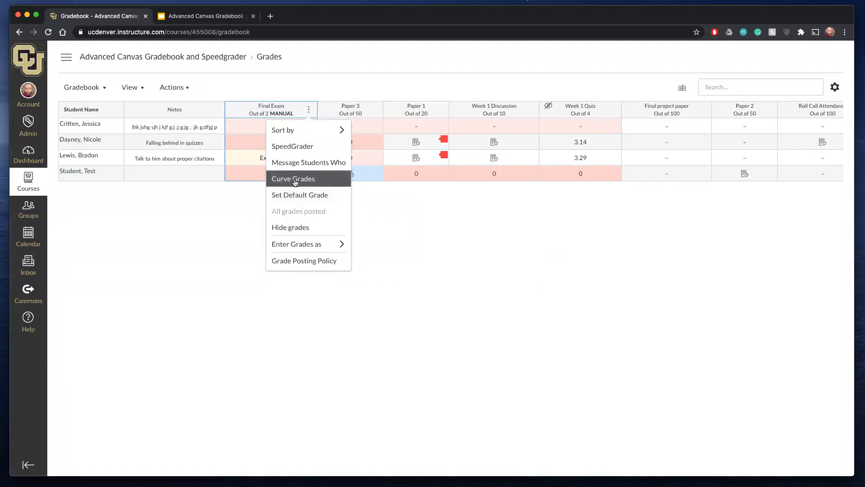
click(294, 179)
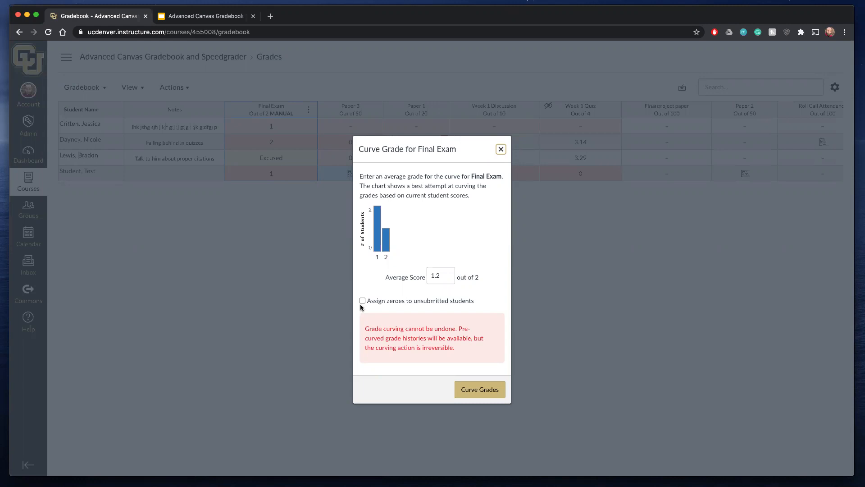
double_click(436, 276)
click(362, 300)
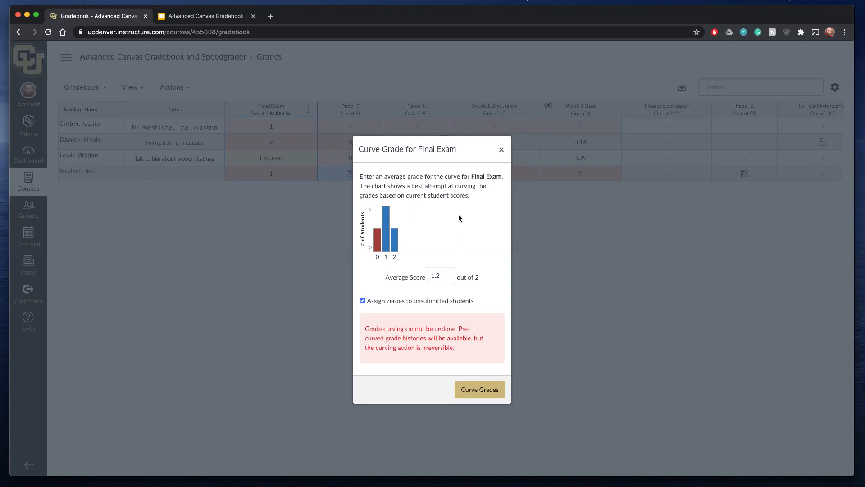
click(363, 301)
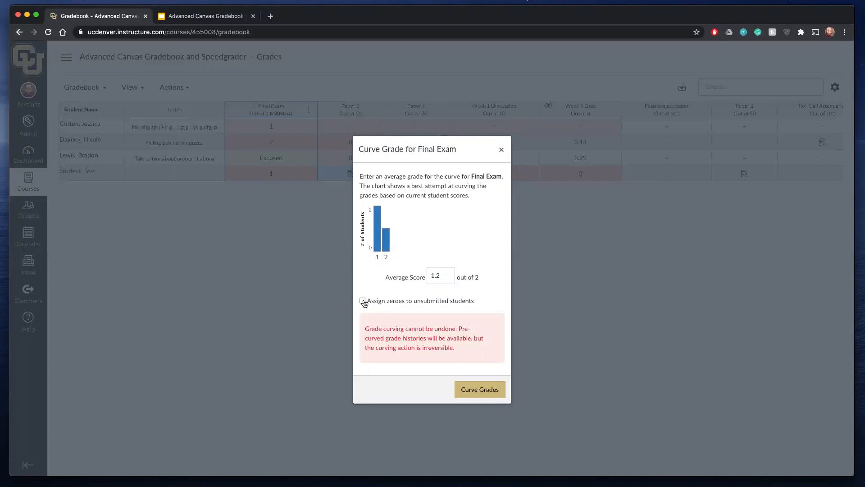
click(363, 302)
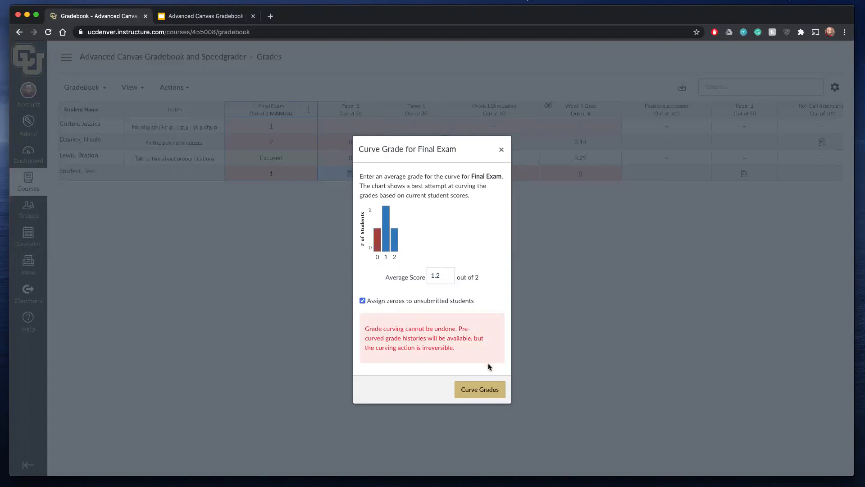
click(480, 388)
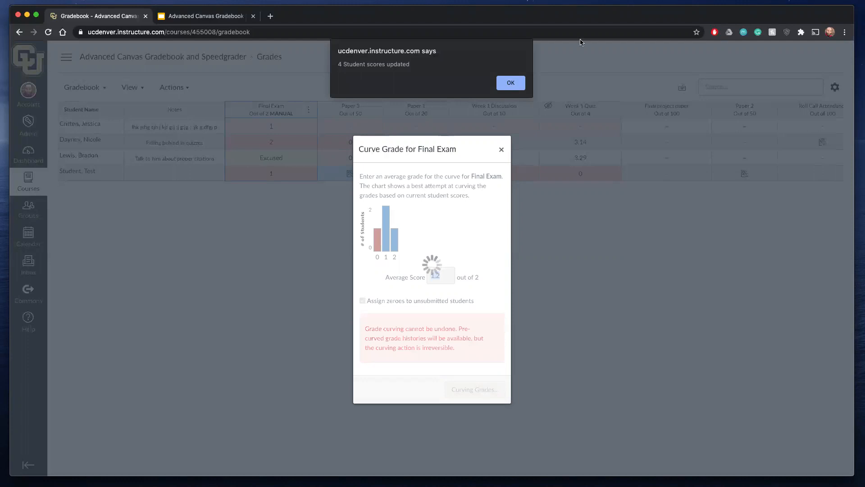
click(511, 84)
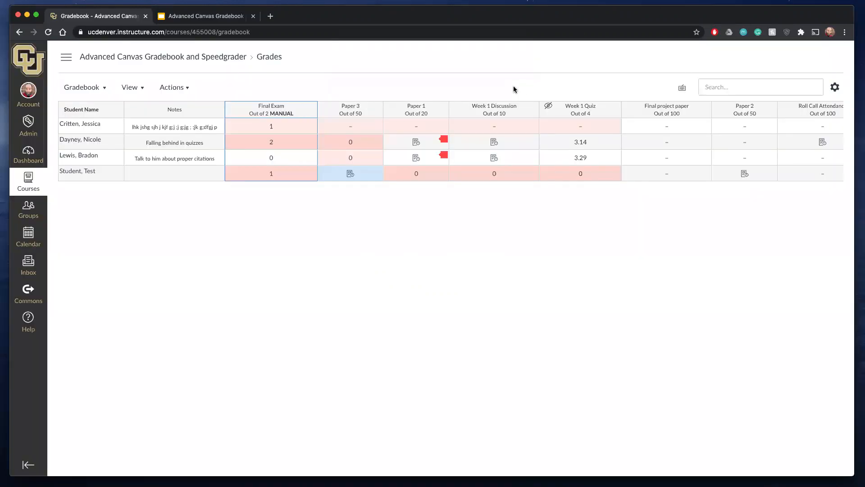
- Enter a grade of 0 for the first listed student's Paper 3
click(273, 128)
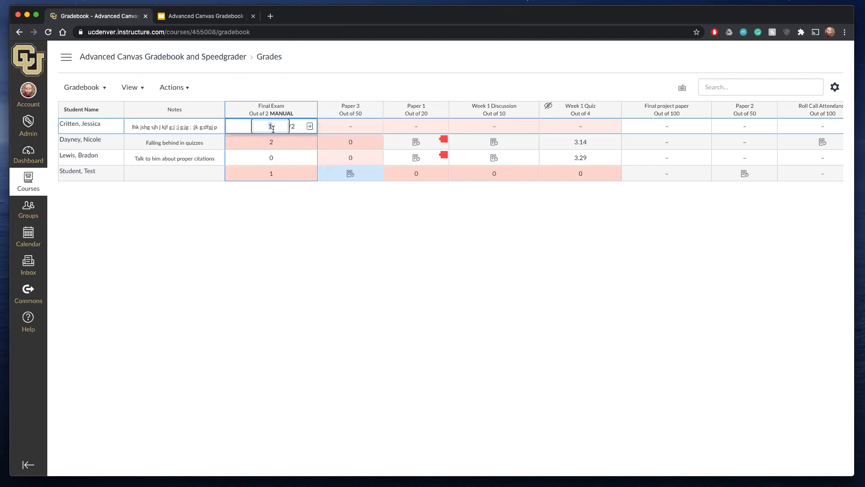
click(275, 148)
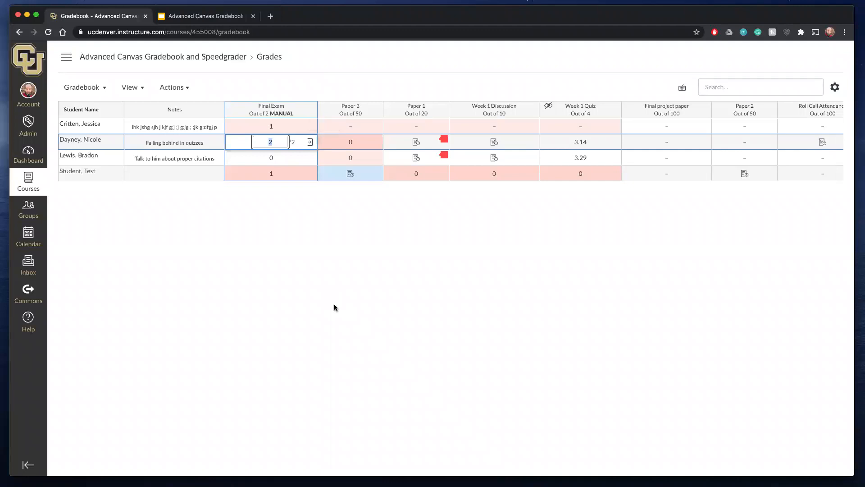
click(350, 130)
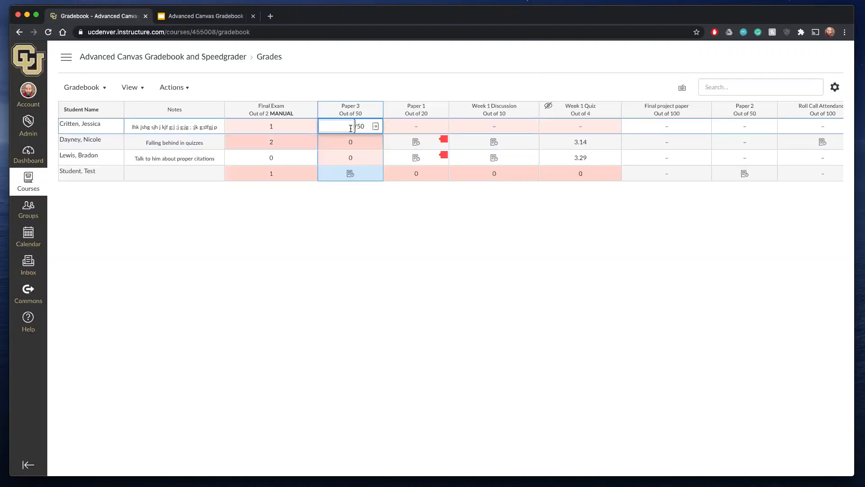
text(0)
key(Return)
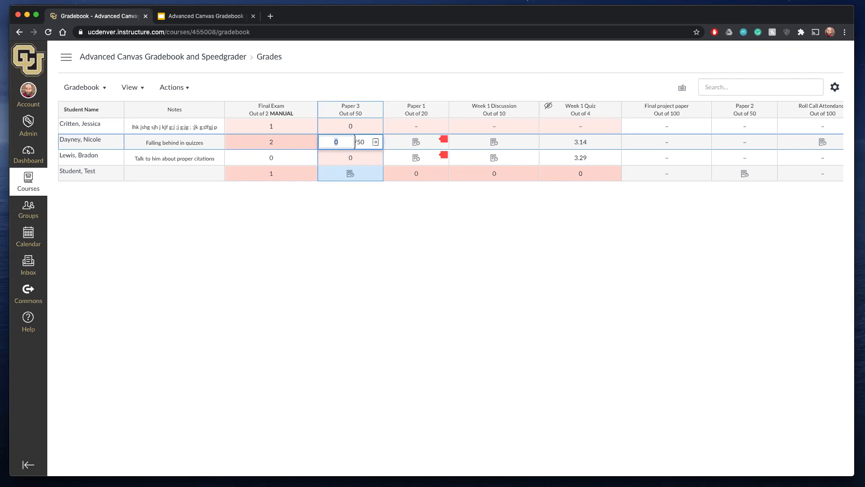
- Review the Final Exam column's options and look over the remaining assignment, group and total columns
scroll(606, 152, right, 8)
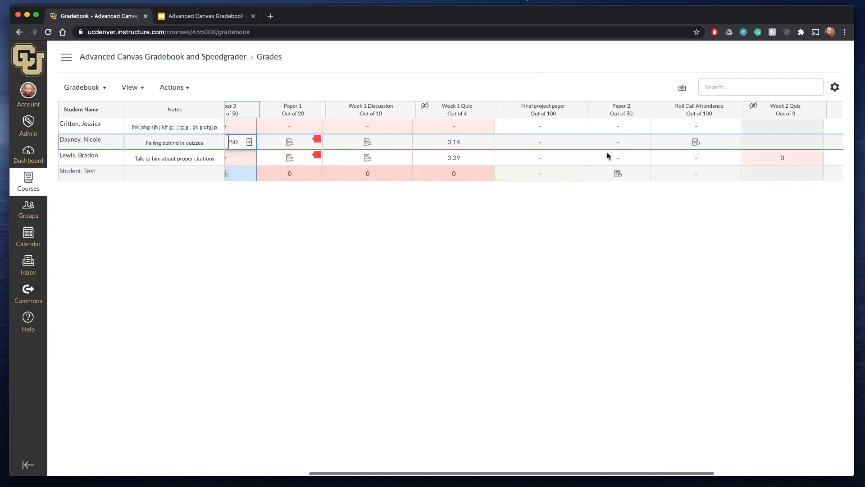
scroll(607, 155, left, 8)
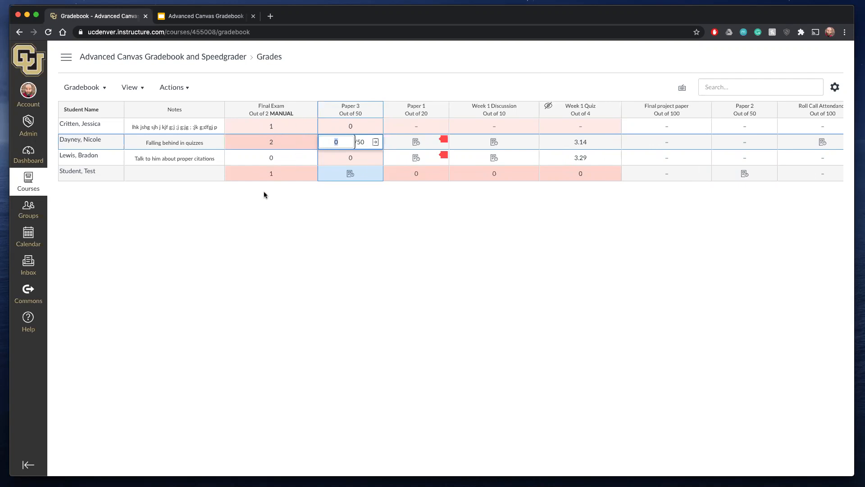
click(307, 111)
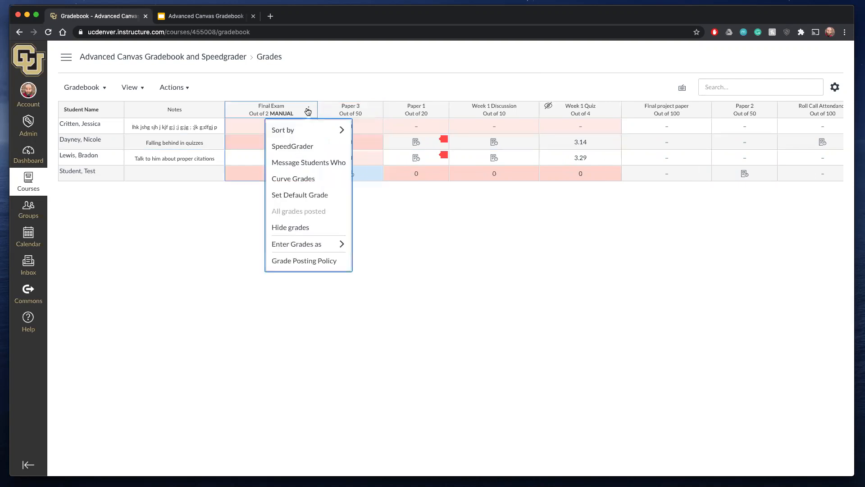
mouse_move(305, 251)
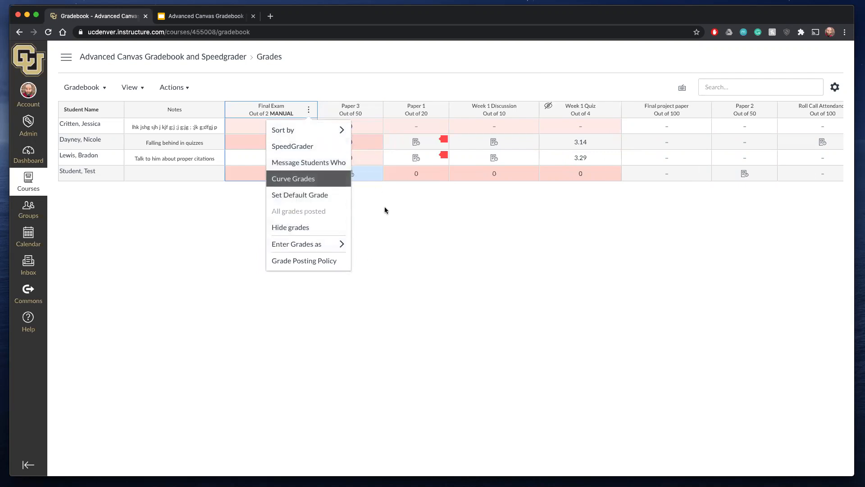
key(Escape)
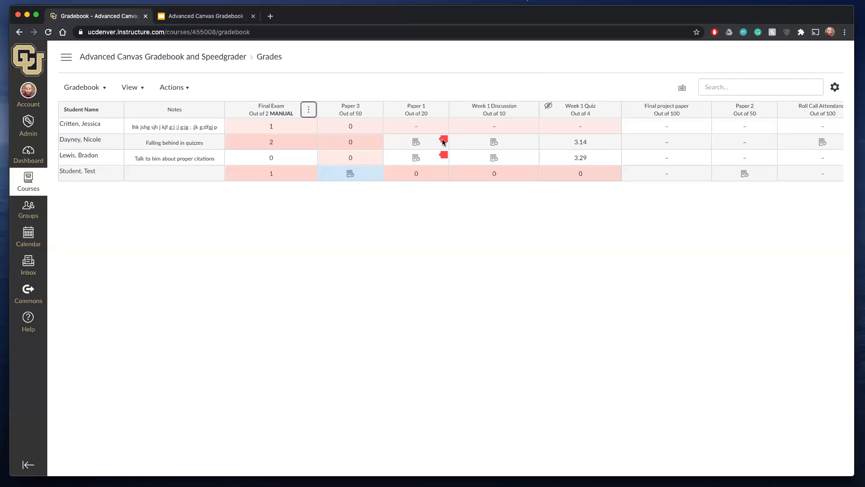
scroll(443, 141, right, 10)
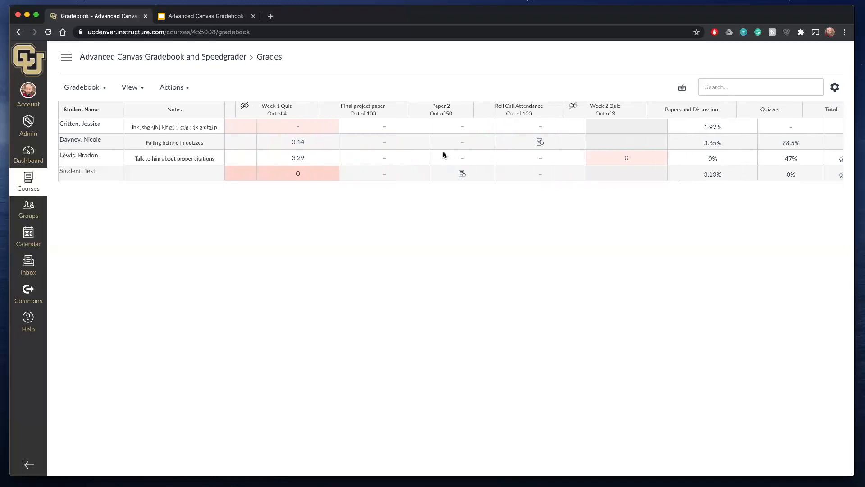
scroll(442, 132, right, 10)
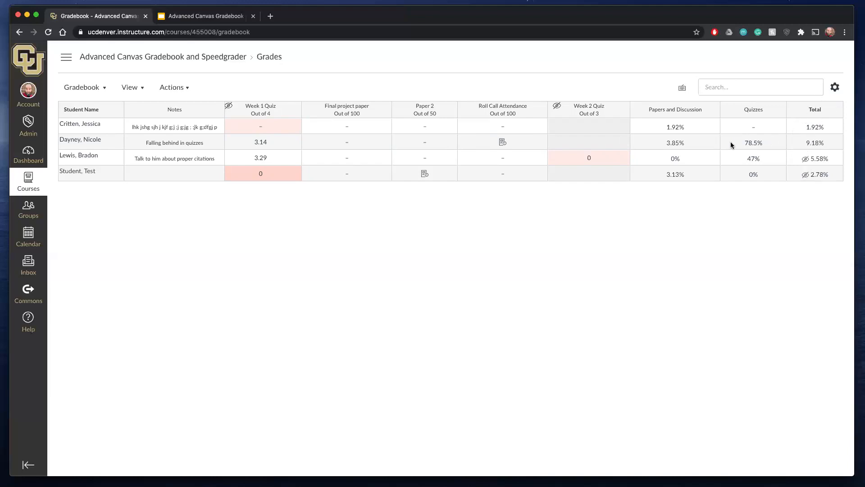
- Go to the course's assignments list and add an assignment group named Final Exam
click(195, 58)
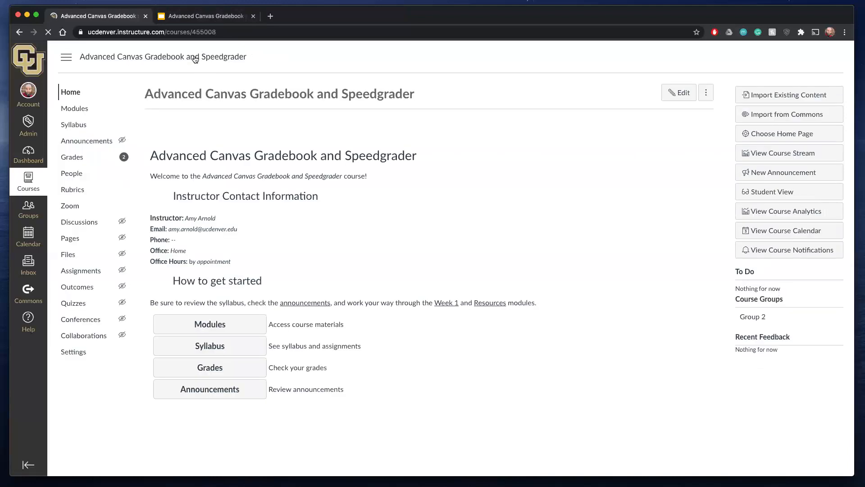
click(86, 270)
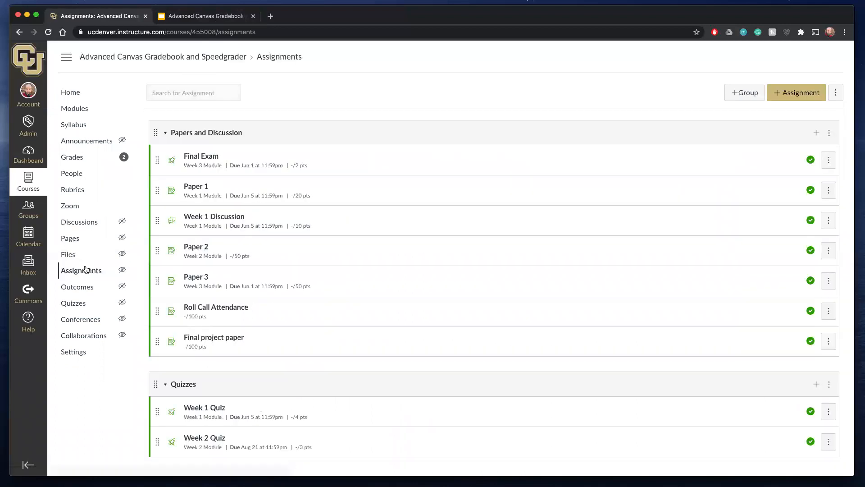
scroll(220, 218, down, 1)
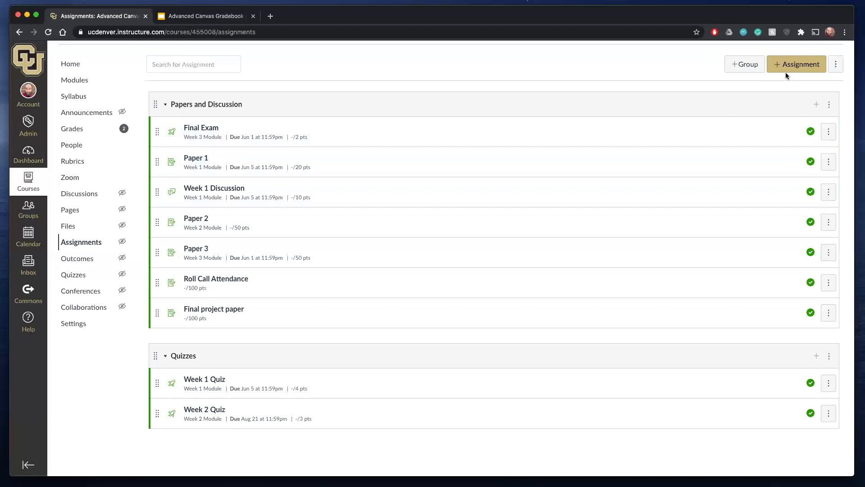
click(748, 66)
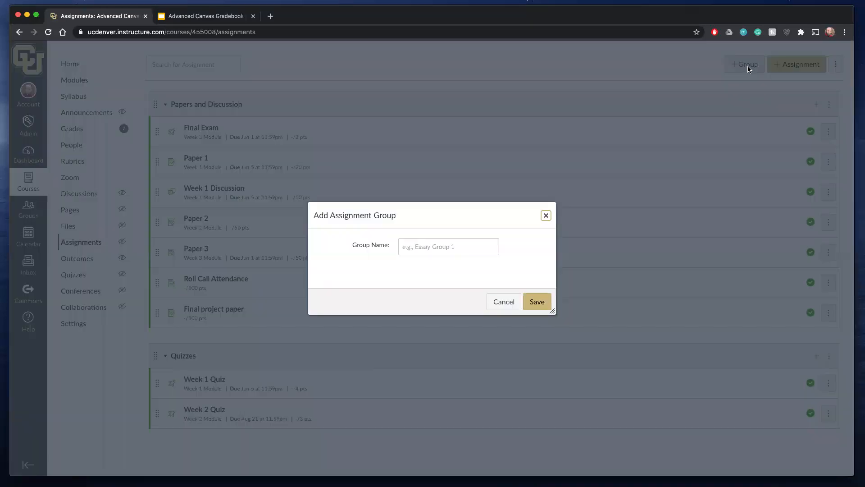
click(466, 247)
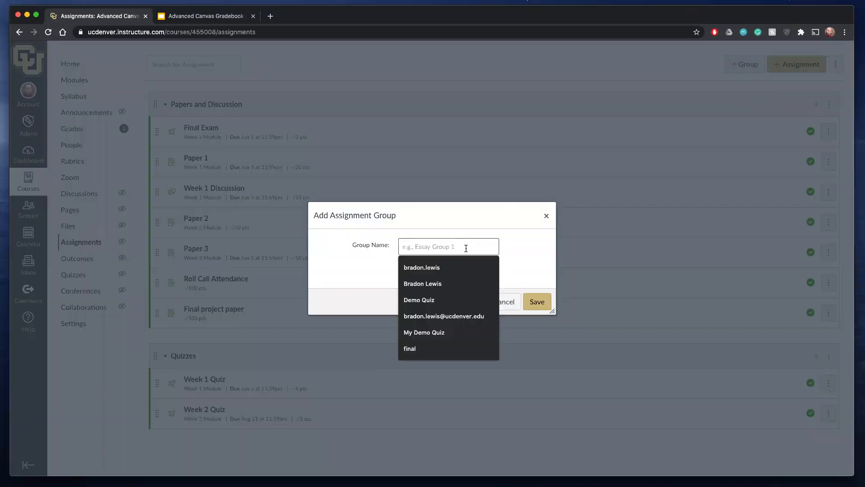
text(Final)
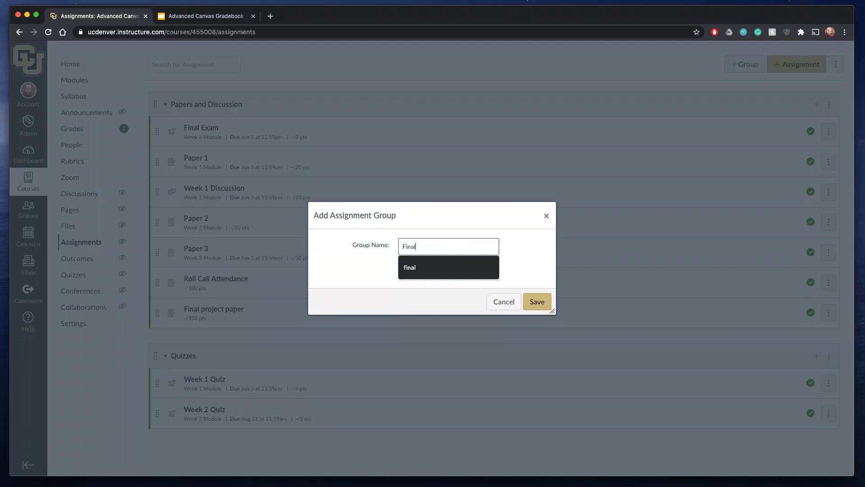
key(BackSpace)
key(BackSpace)
text(inal Exam)
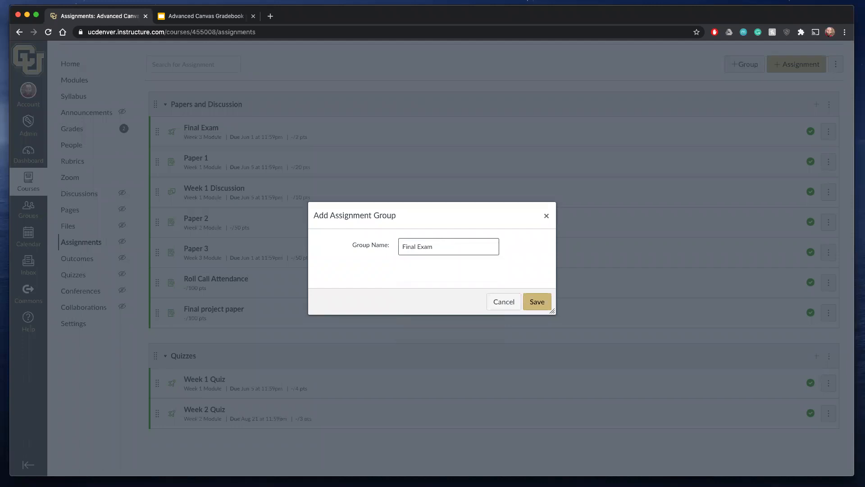
click(533, 303)
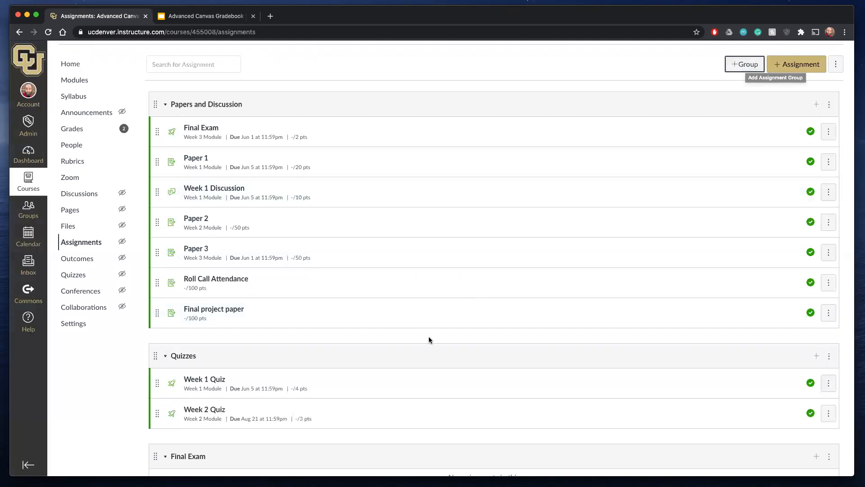
- Add another assignment group named Attendance, correcting its spelling before saving
scroll(428, 336, down, 3)
scroll(428, 336, up, 4)
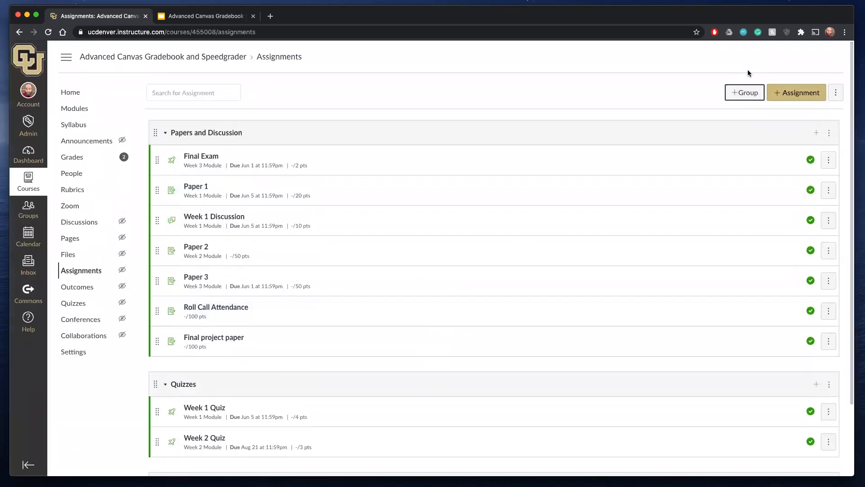
click(742, 94)
click(452, 246)
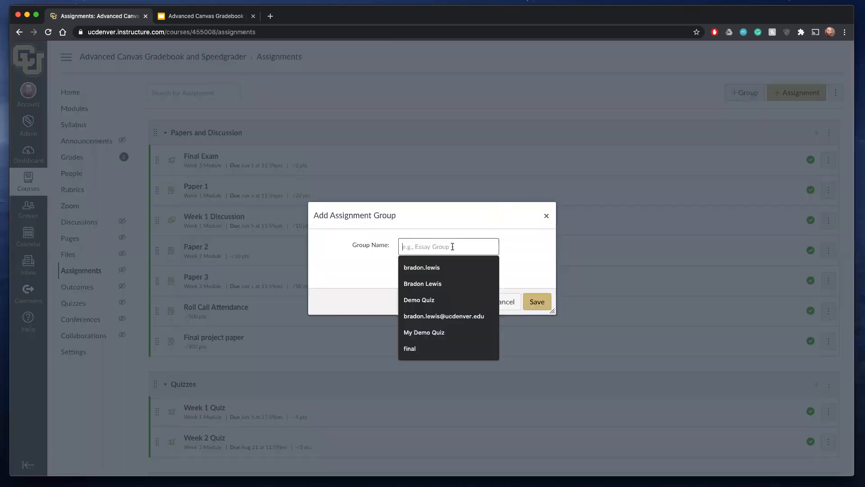
text(Att)
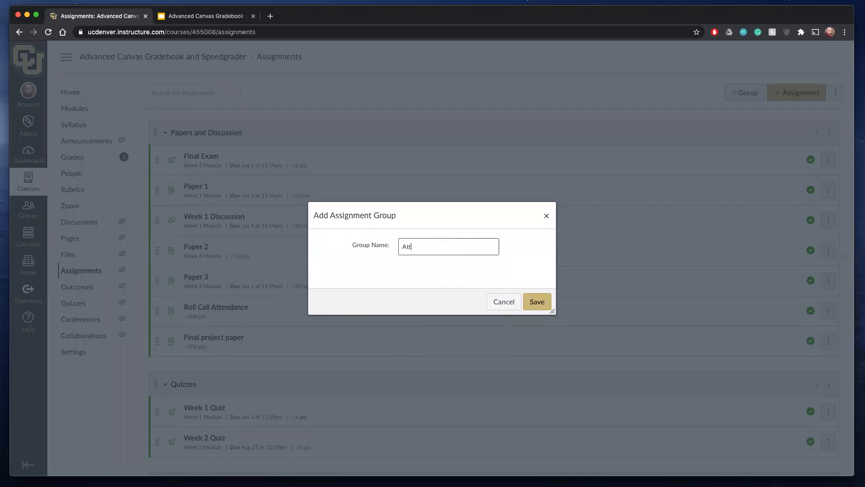
text(emdance)
right_click(413, 247)
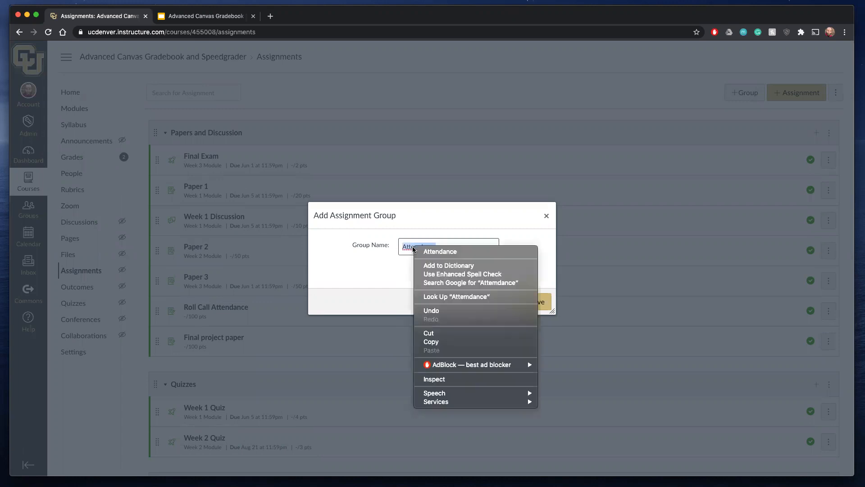
click(417, 250)
click(536, 301)
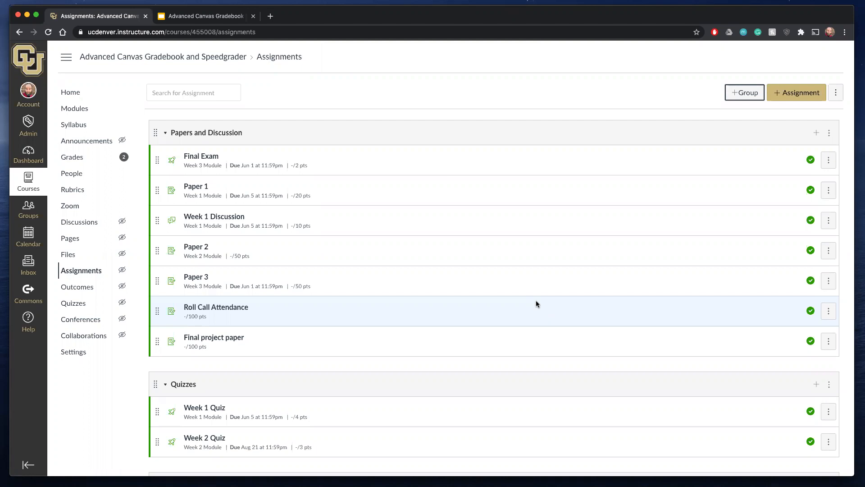
- Turn on weighting of the final grade by assignment groups, setting Attendance to 10% and Final Exam to 30%
click(836, 93)
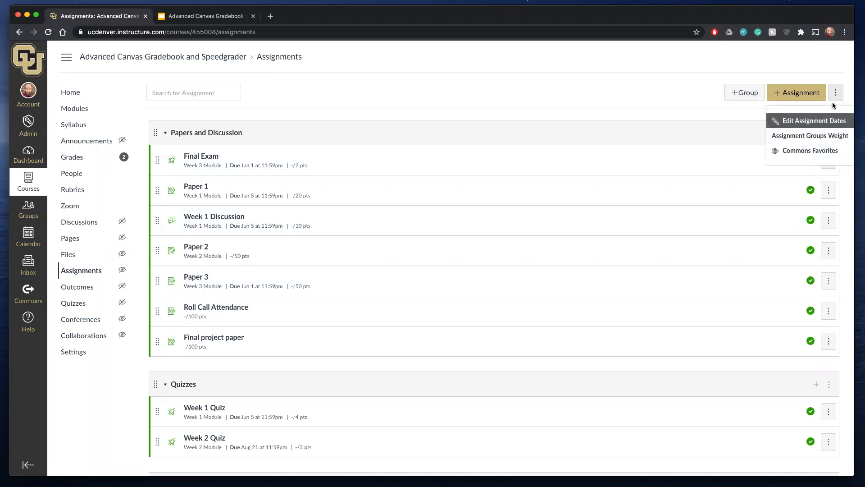
click(794, 137)
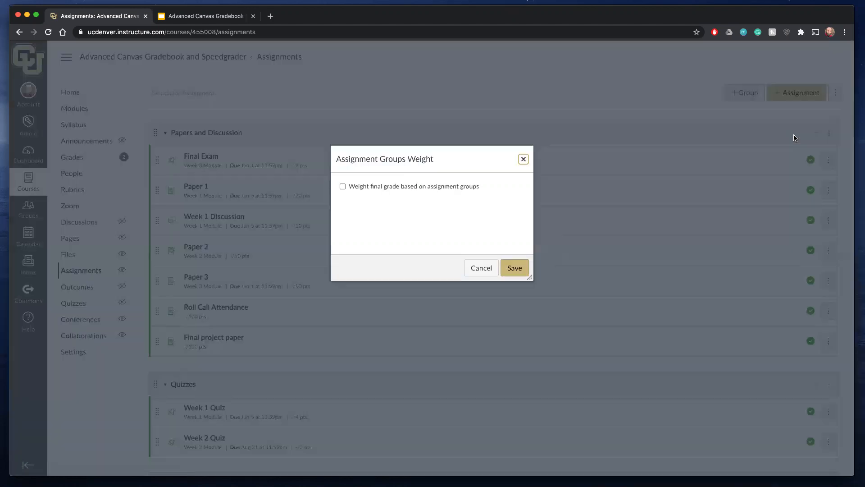
click(342, 187)
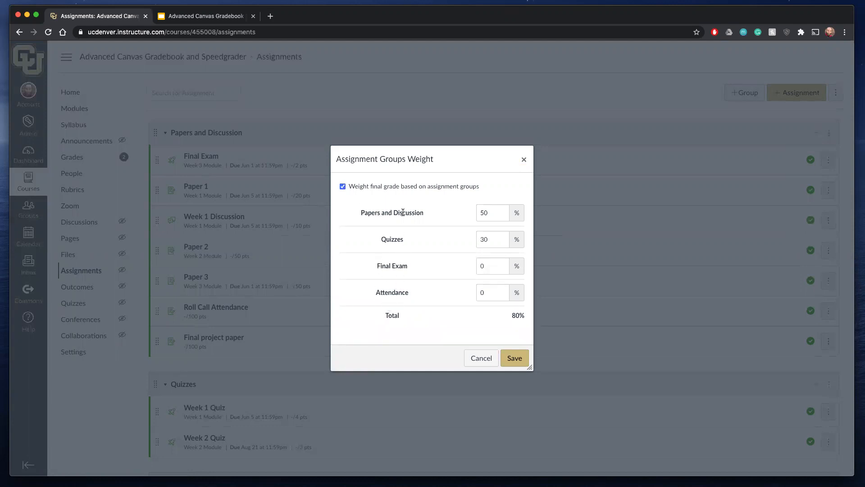
click(483, 292)
text(10)
double_click(490, 266)
text(30)
- Set the Papers and Discussion weight to 40% and the Quizzes weight to 20%
double_click(492, 213)
text(40)
double_click(485, 246)
text(20)
click(494, 263)
- Set the Papers and Discussion and Quizzes weights to 30% each and save the group weights
double_click(483, 208)
text(30)
click(493, 240)
key(BackSpace)
key(BackSpace)
text(30)
click(514, 354)
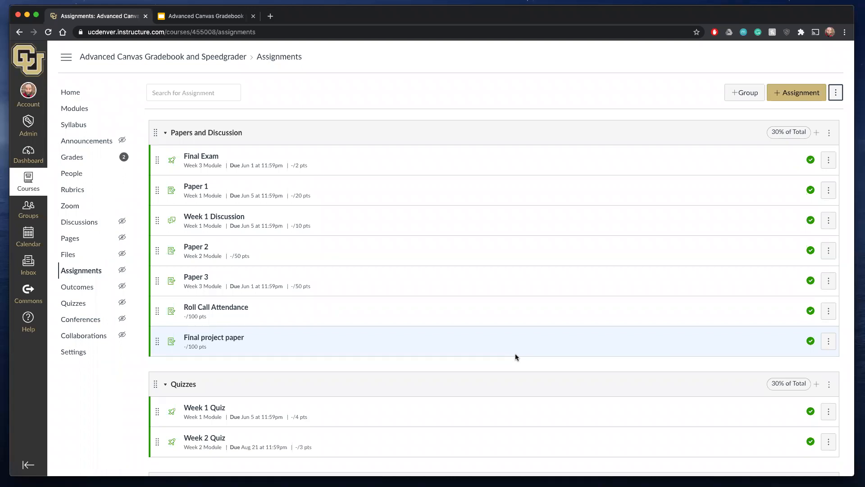
- Move the Final project paper and Final Exam assignments into the Final Exam group, and Roll Call Attendance into the Attendance group
scroll(515, 355, down, 5)
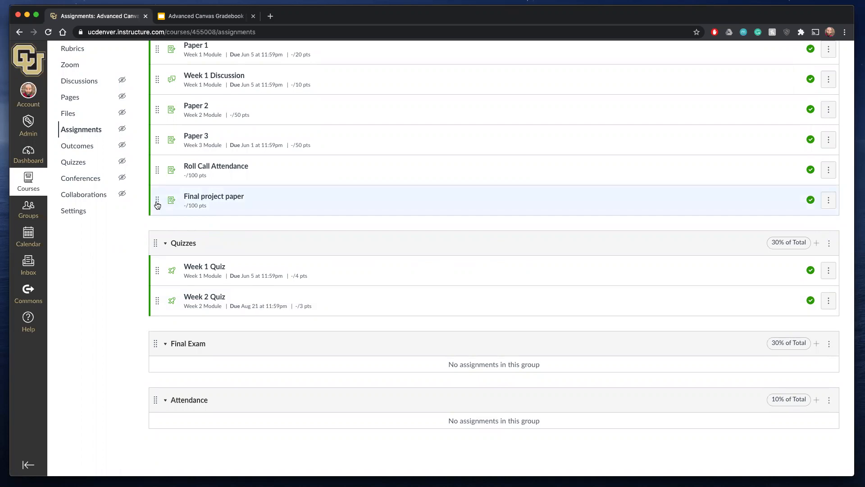
drag(158, 205, 158, 379)
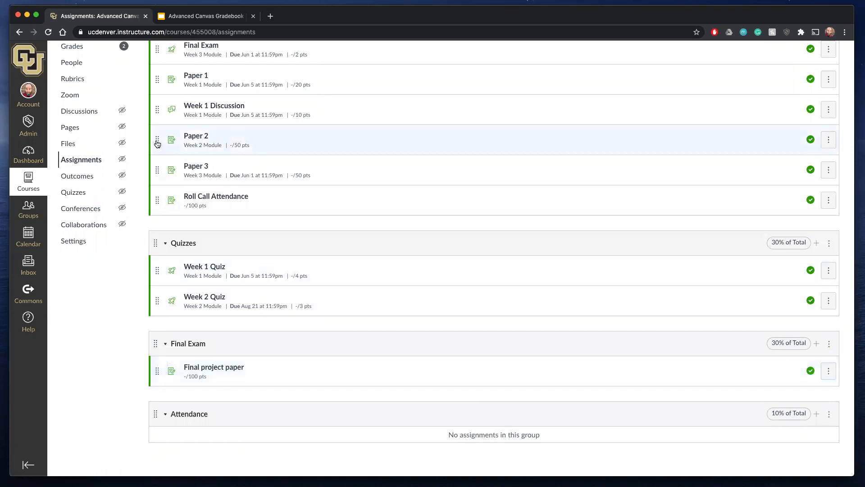
drag(161, 203, 153, 428)
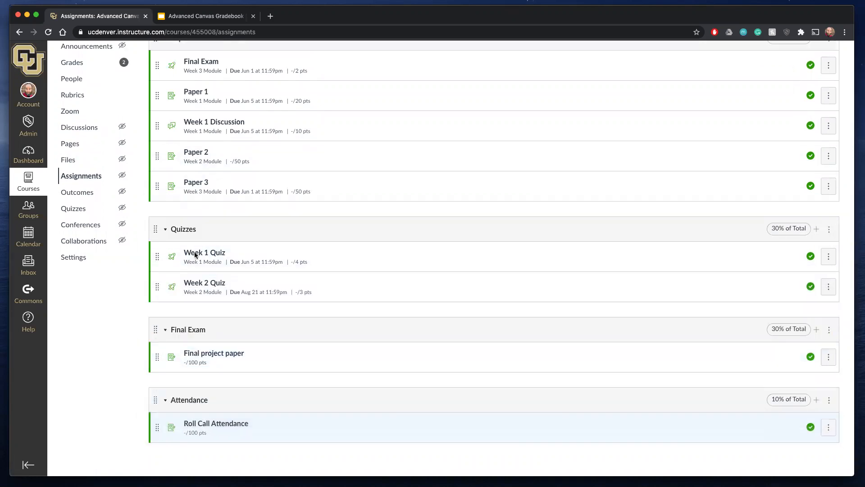
drag(157, 65, 159, 359)
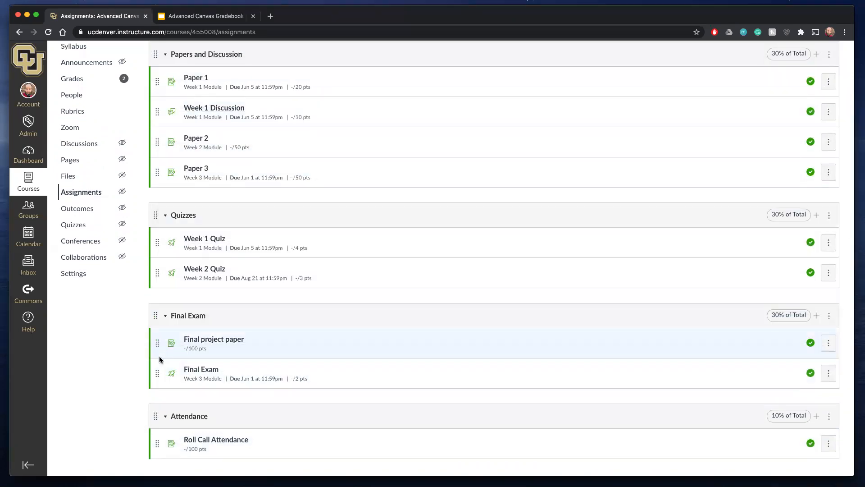
- Reorder the Papers and Discussion group so that Week 1 Discussion comes before Paper 1
scroll(271, 315, up, 3)
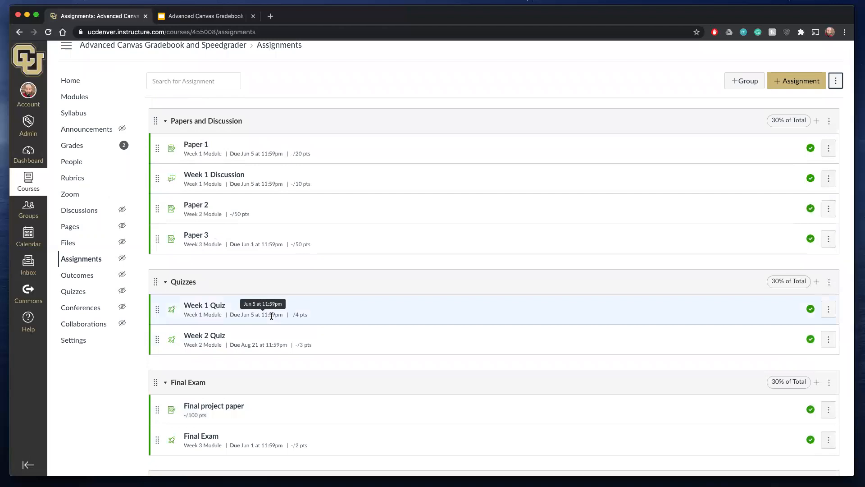
scroll(271, 316, down, 1)
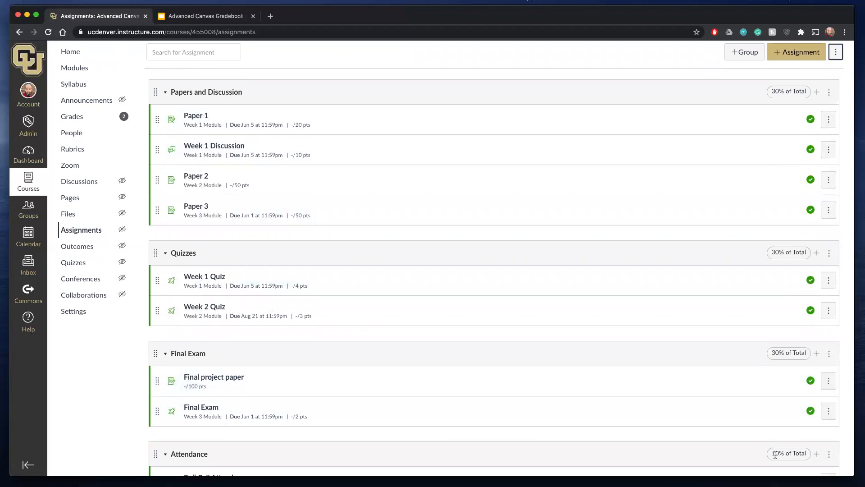
scroll(774, 453, down, 3)
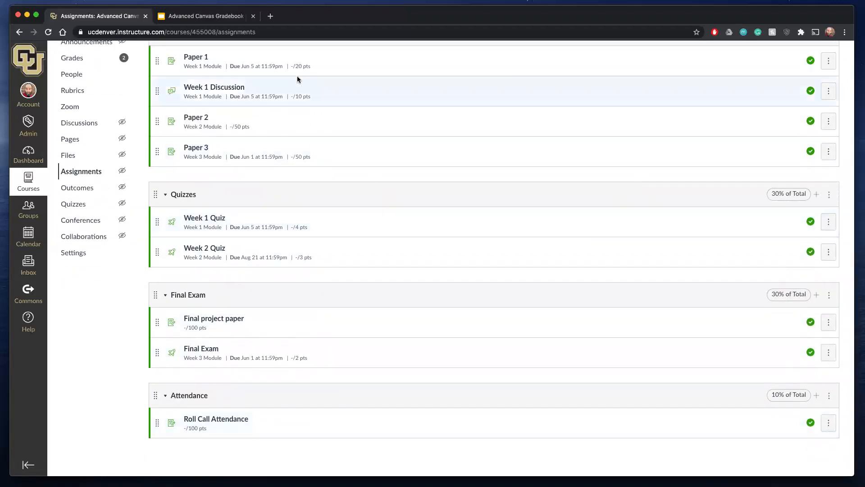
scroll(326, 220, down, 2)
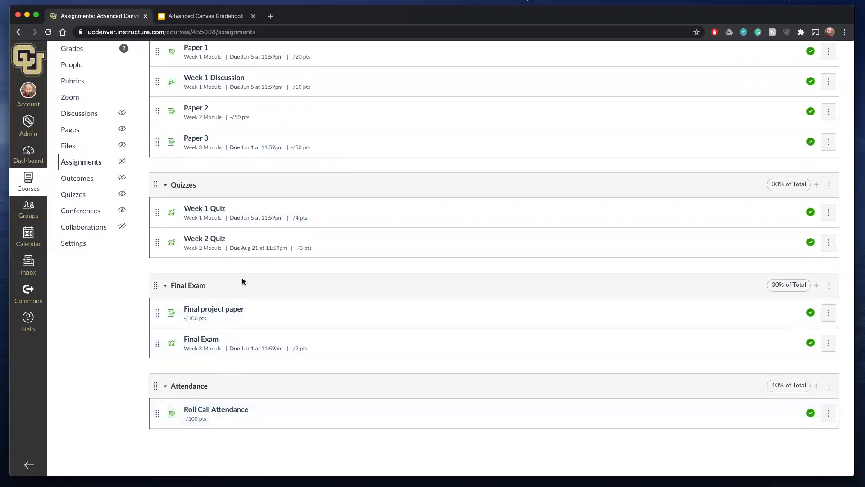
scroll(242, 257, up, 1)
scroll(242, 259, up, 1)
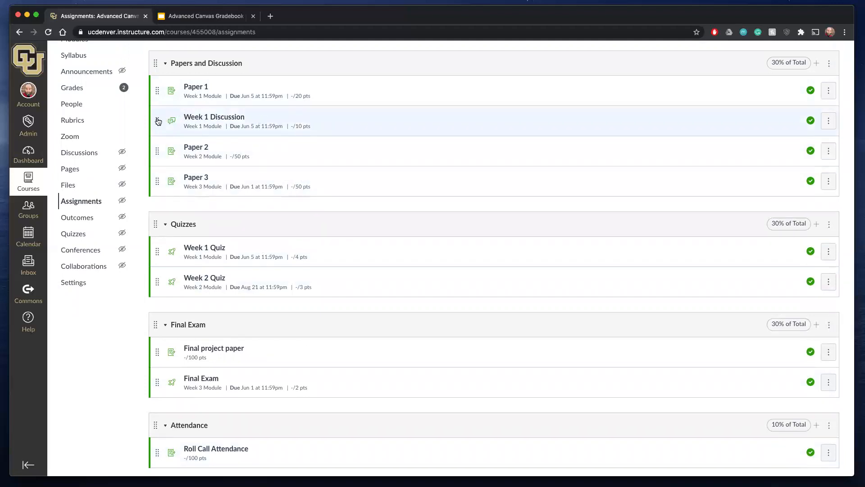
drag(158, 121, 158, 89)
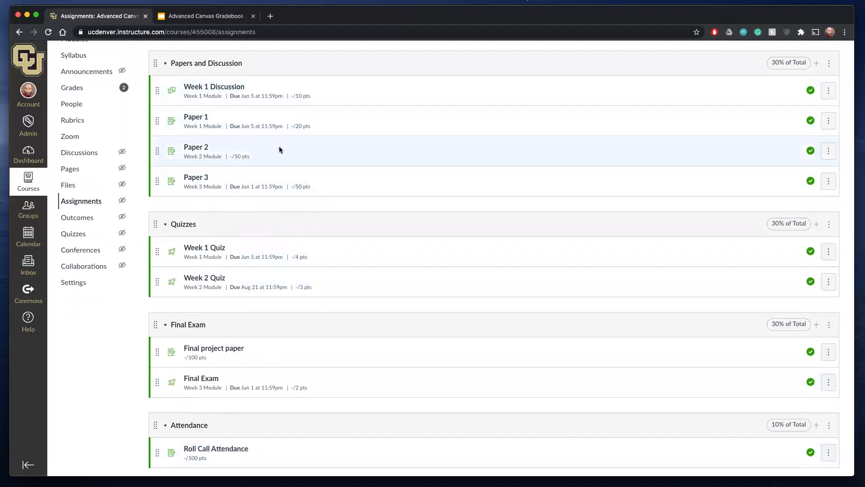
- Open the course gradebook and look over the weighted assignment group and total columns
scroll(78, 115, up, 1)
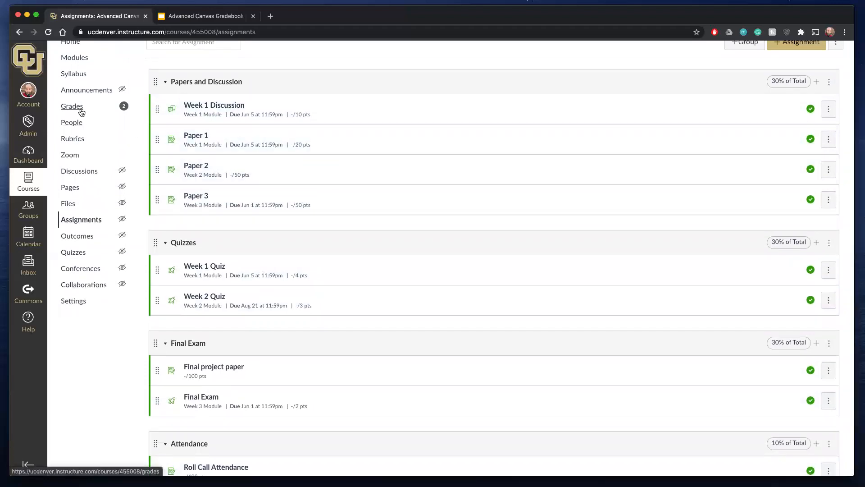
click(82, 112)
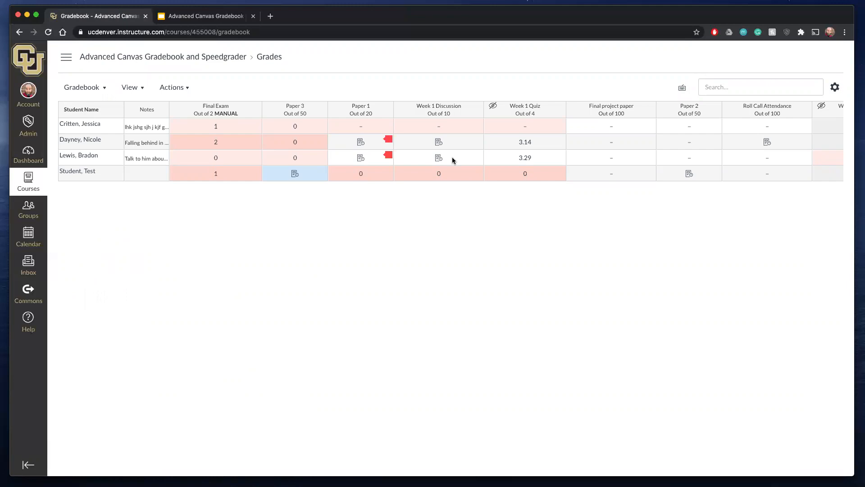
scroll(452, 157, right, 10)
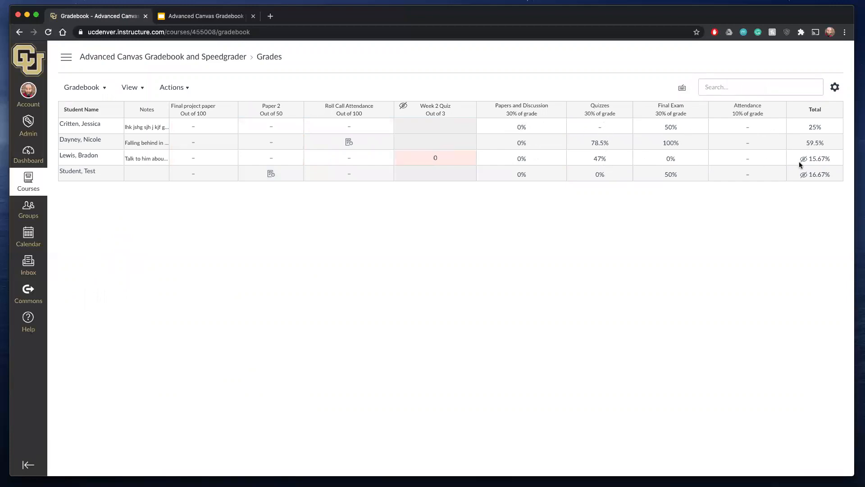
scroll(561, 133, left, 10)
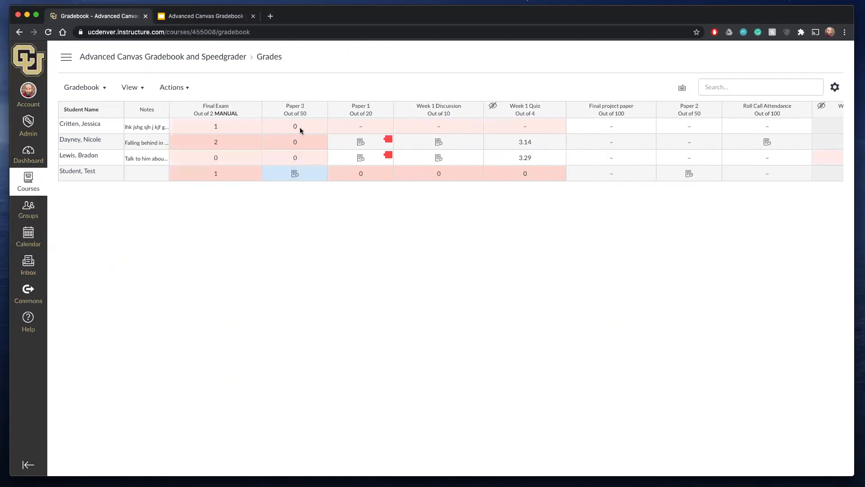
- Enter a grade of 50 on Paper 3 for the first three listed students
click(300, 129)
text(50)
key(Return)
text(50)
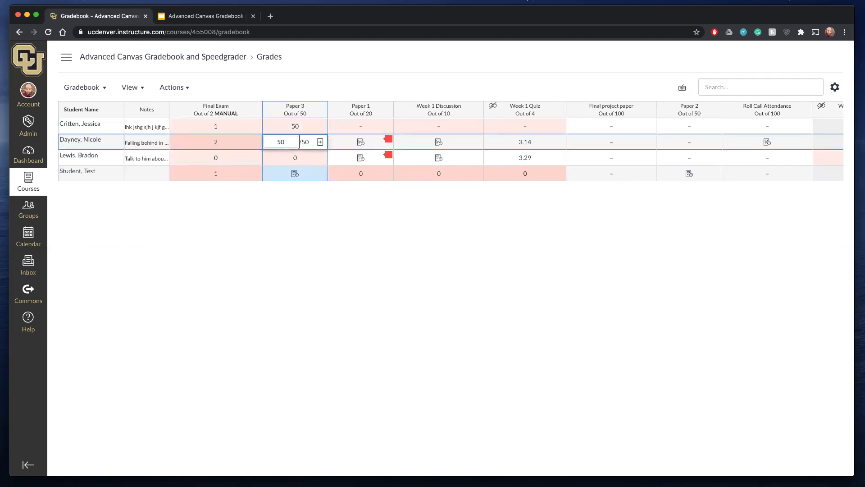
key(Return)
text(50)
key(Return)
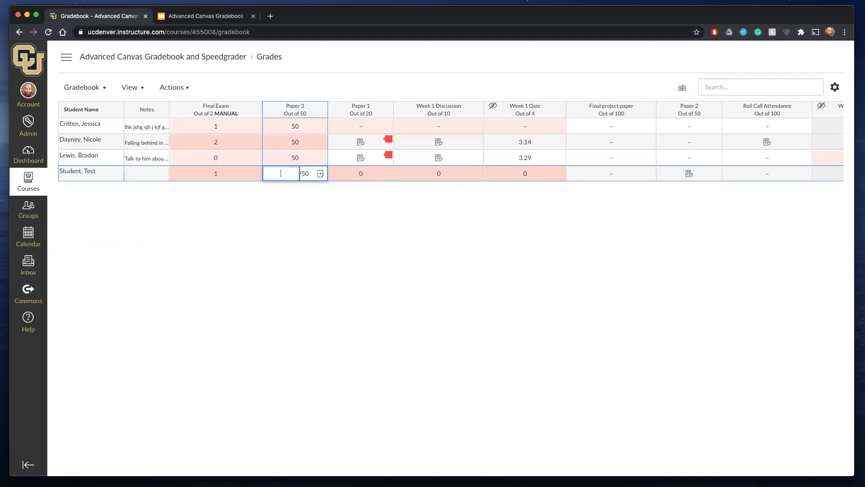
- Give the first listed student 20 on Paper 1 and 10 on the Week 1 Discussion
click(362, 132)
text(20)
click(421, 128)
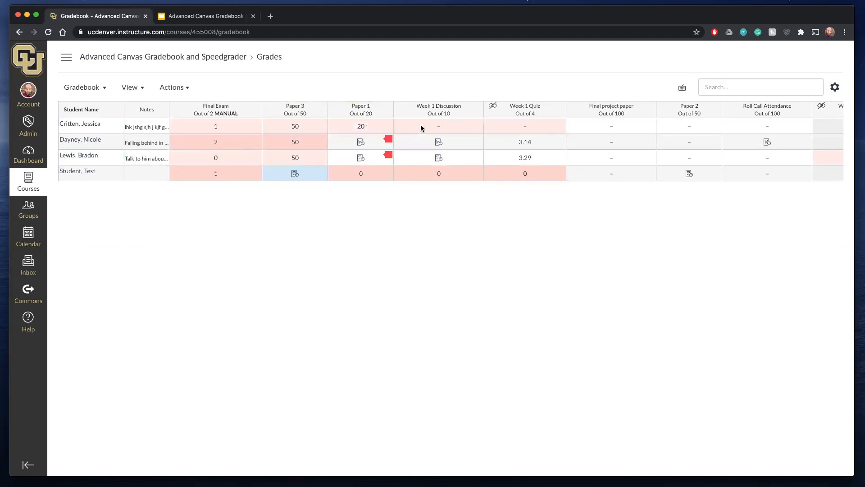
click(422, 128)
text(10)
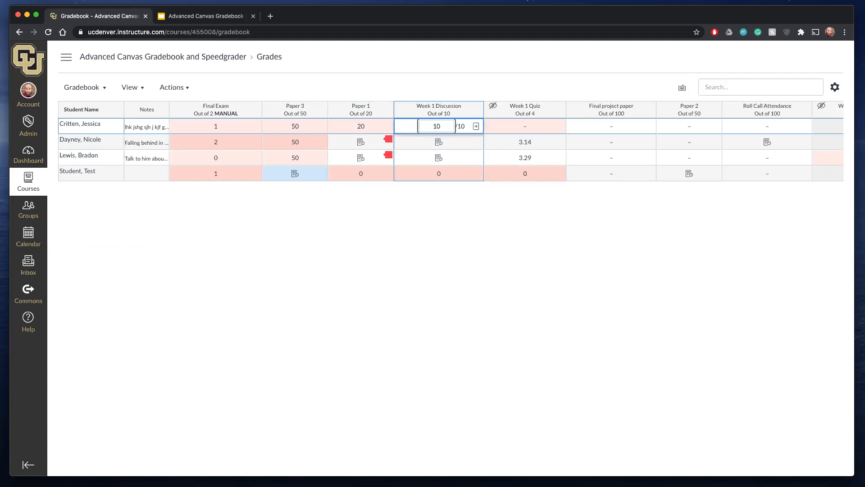
- Enter a grade of 4 on the Week 1 Quiz for the first listed student
right_click(547, 125)
click(523, 127)
click(524, 131)
click(524, 130)
text(4)
click(584, 133)
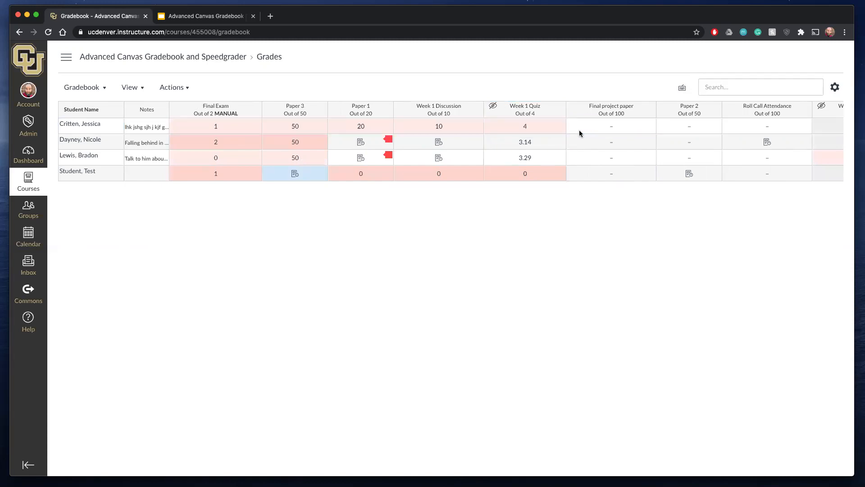
- Review the Week 1 Quiz column's options for posting and hiding grades, closing them without choosing any
scroll(580, 133, right, 3)
scroll(580, 134, right, 1)
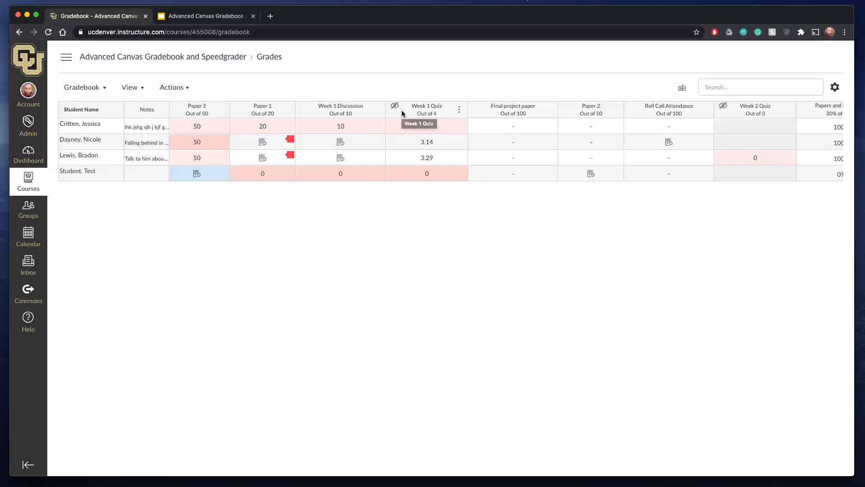
click(459, 110)
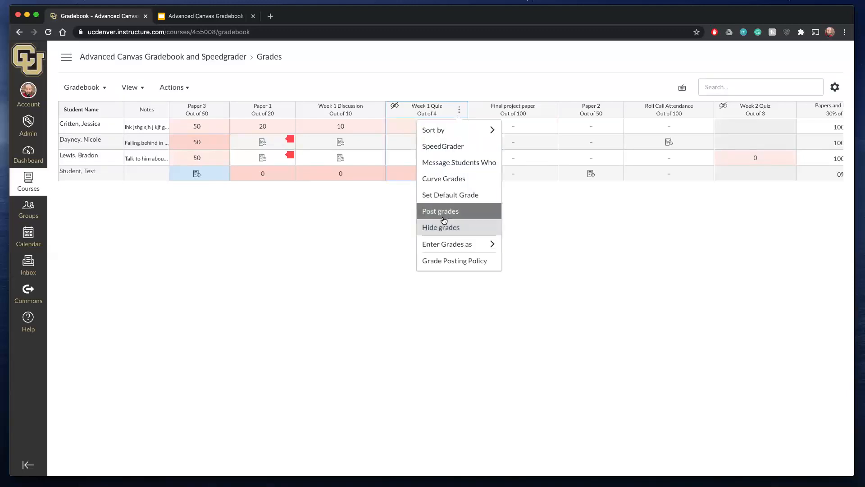
click(558, 225)
- Give the first listed student 100 on the Final project paper and 50 on Paper 2
click(508, 125)
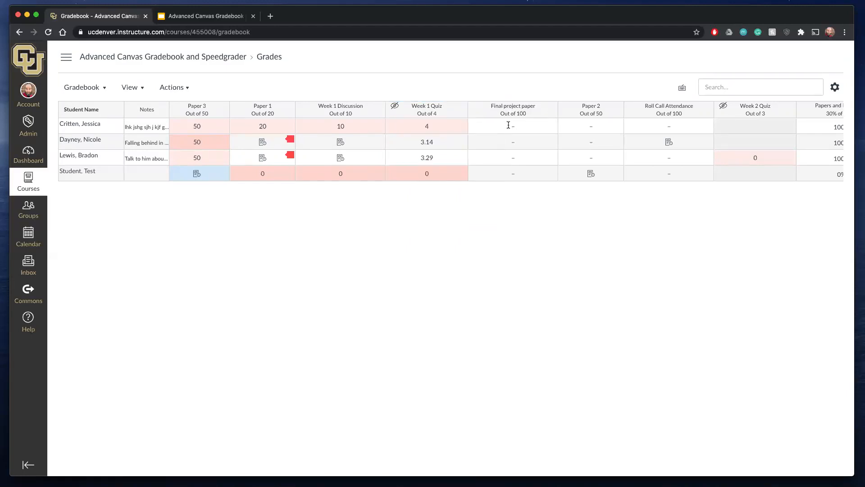
text(100)
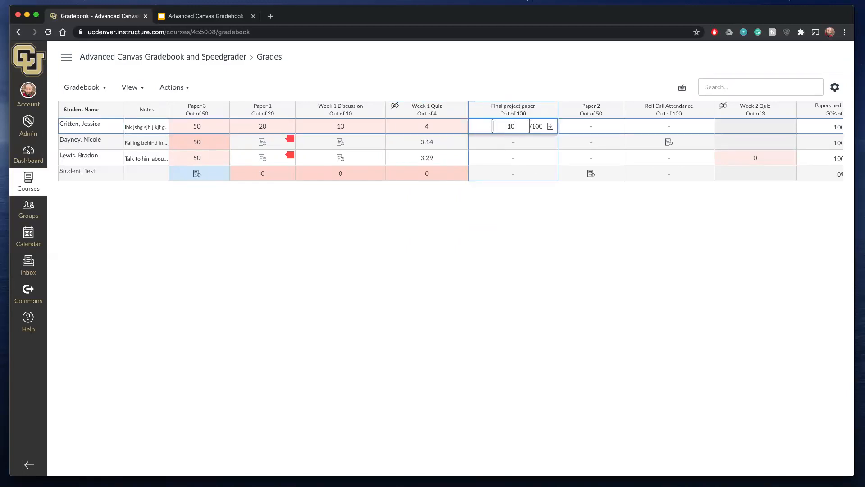
click(596, 123)
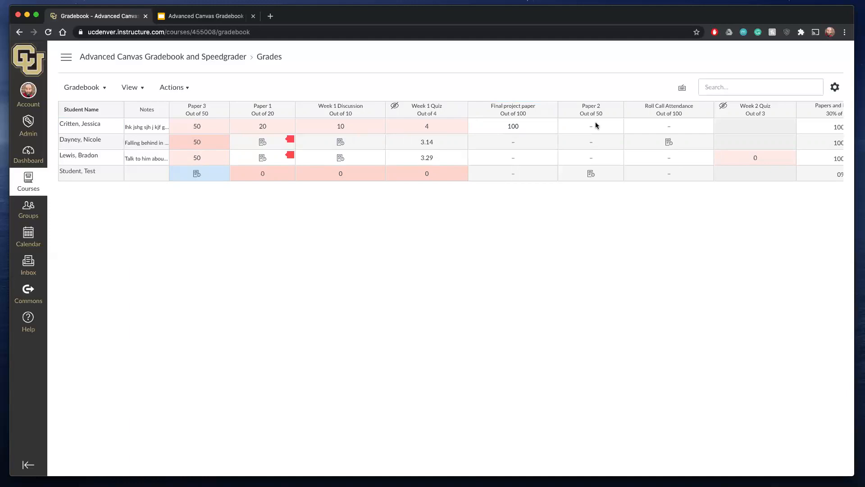
click(595, 125)
text(50)
key(Return)
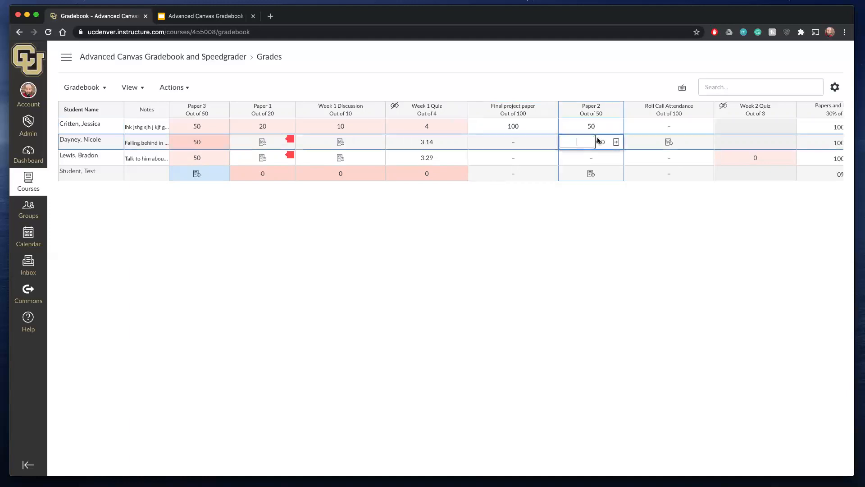
- Enter a grade of 100 for the first listed student's Roll Call Attendance
right_click(657, 127)
click(657, 127)
click(657, 125)
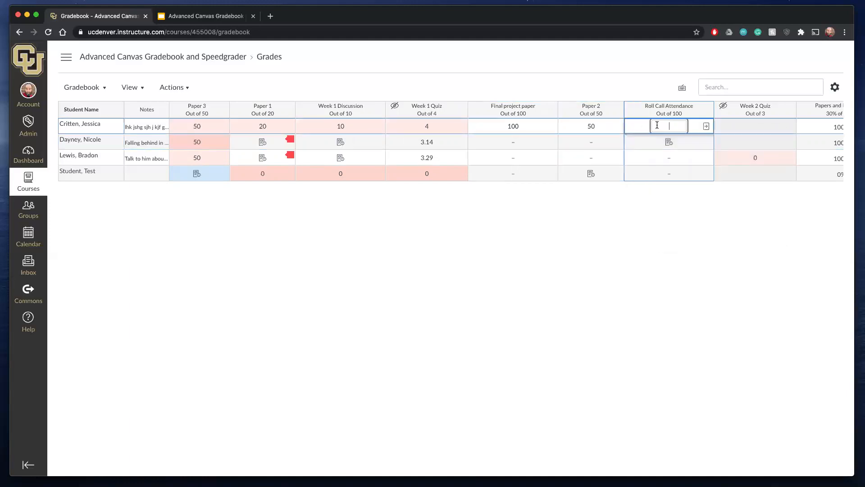
text(100)
key(Return)
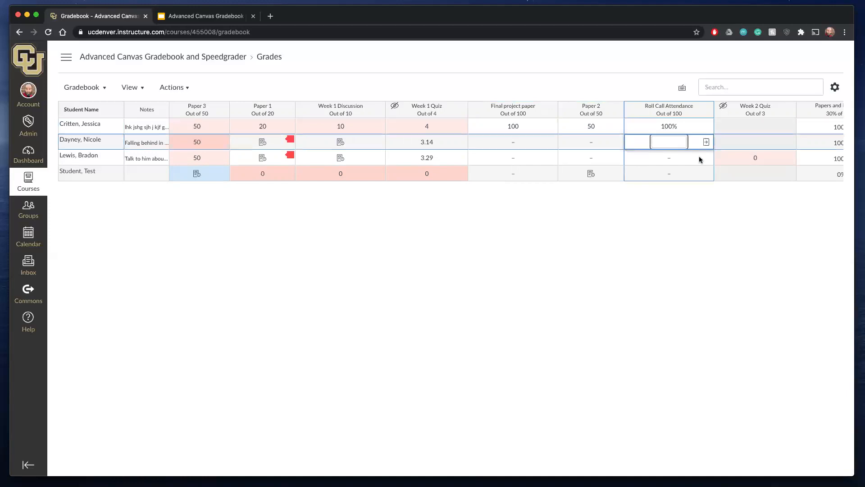
- Examine the first listed student's Week 2 Quiz grade details, close them, and look over the weighted group and total columns
scroll(699, 156, right, 3)
scroll(594, 119, right, 3)
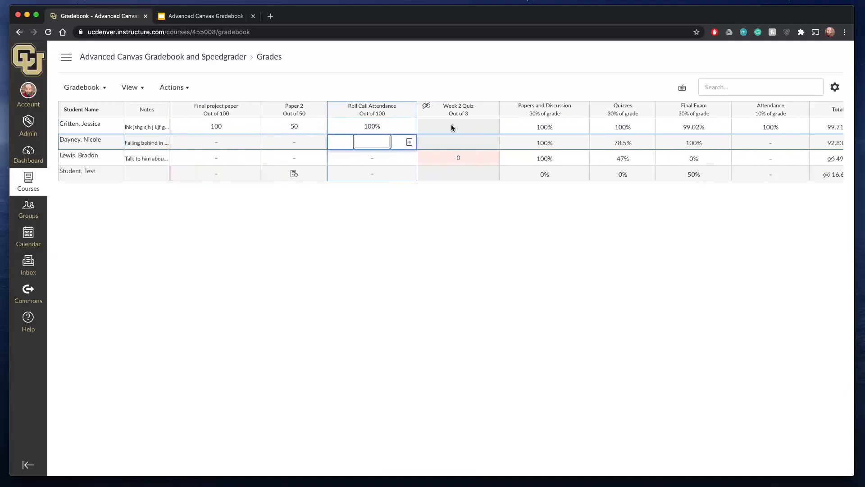
click(452, 128)
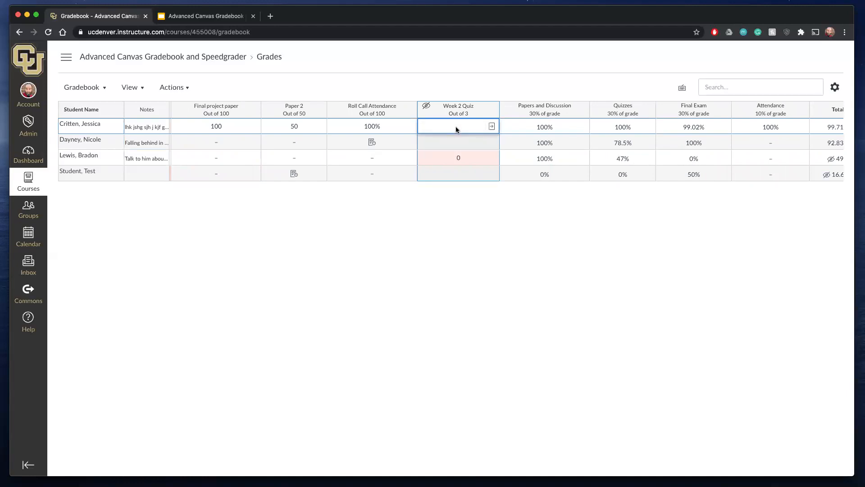
click(491, 127)
click(730, 181)
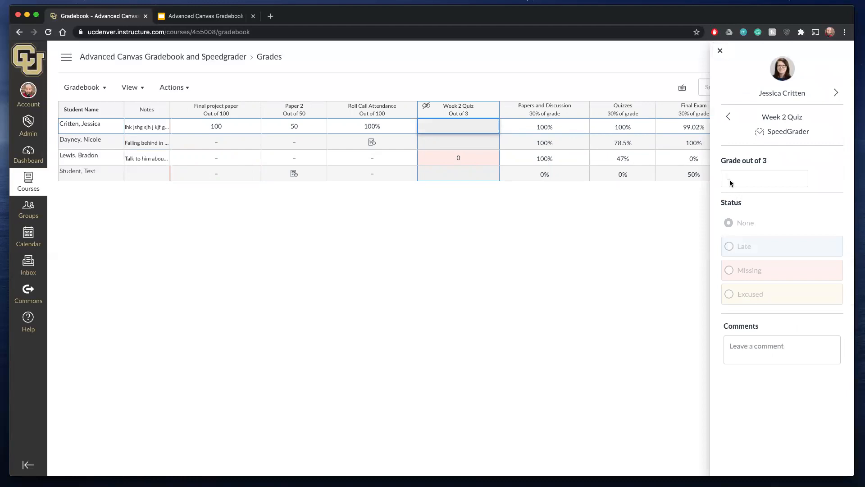
click(720, 50)
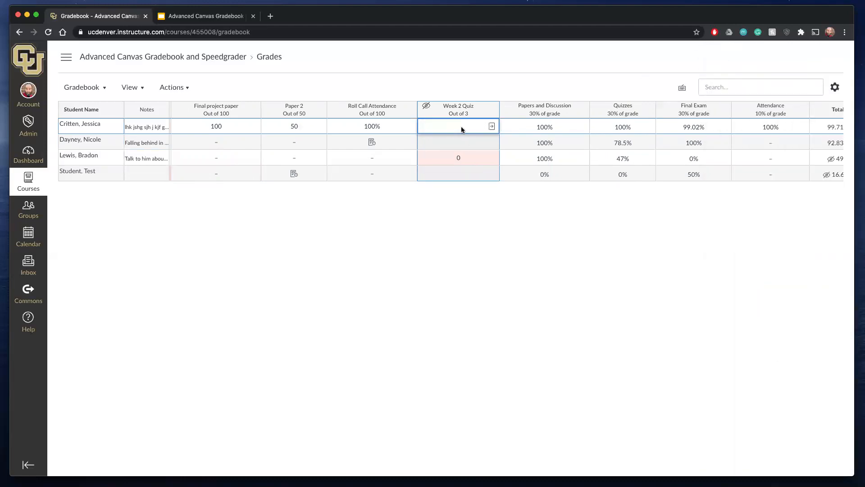
click(492, 127)
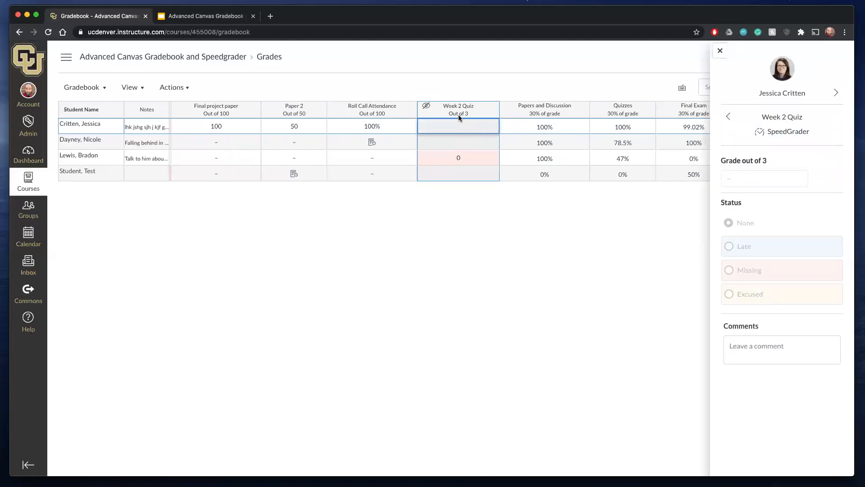
click(720, 50)
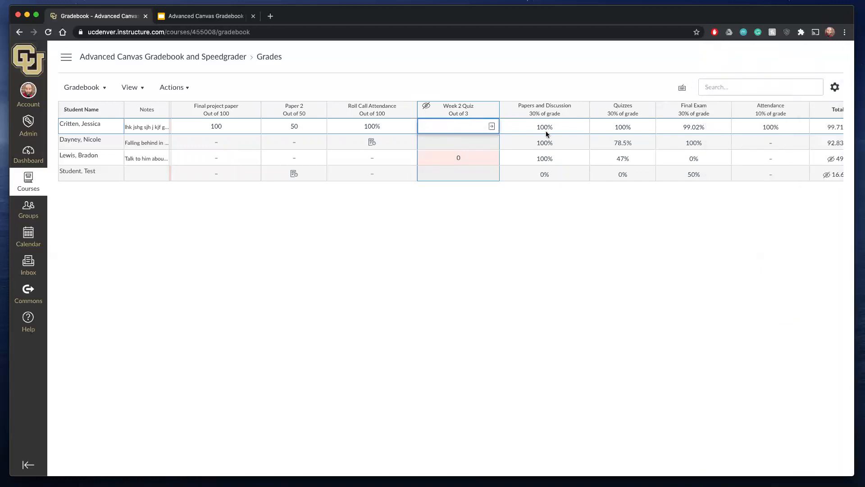
scroll(548, 130, right, 2)
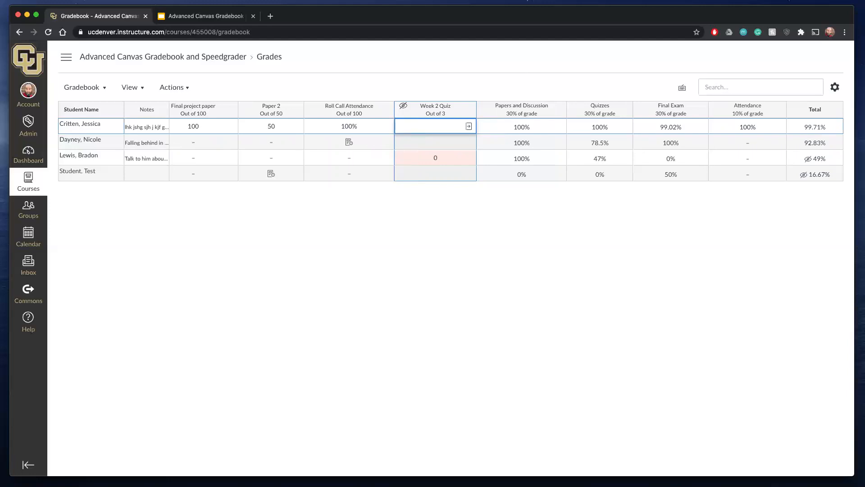
- Widen the gradebook's Notes column slightly
scroll(183, 156, left, 10)
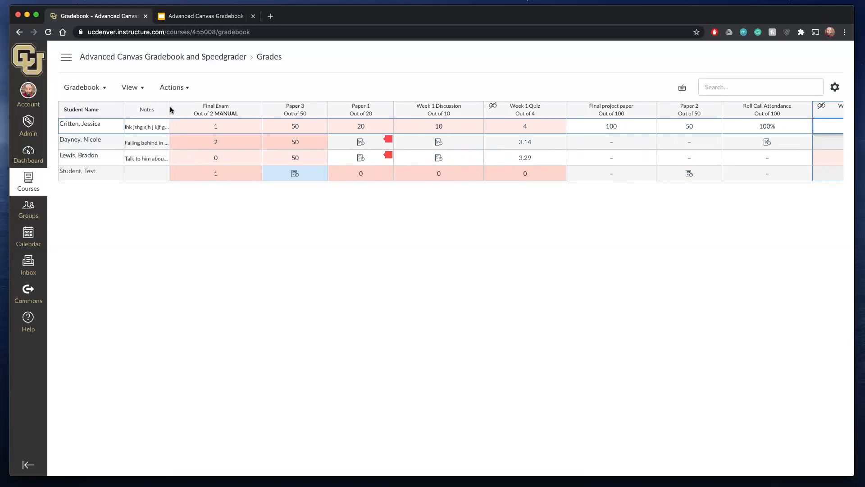
drag(169, 110, 182, 109)
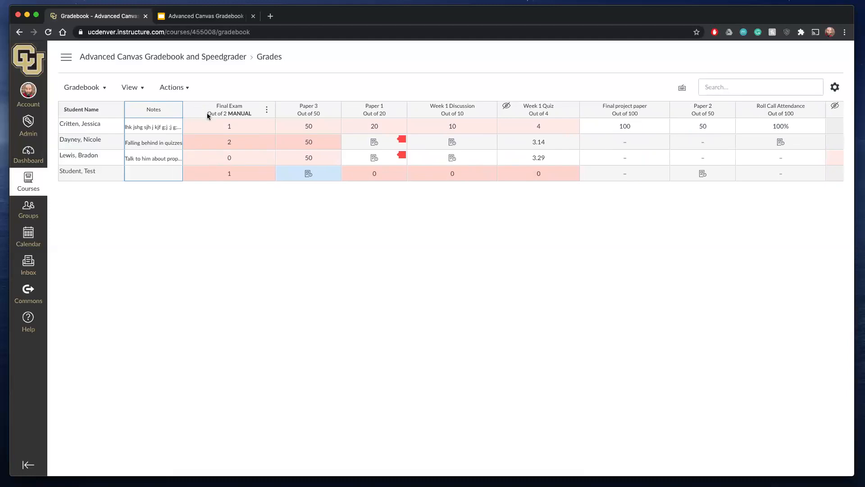
- Review the sorting options of the Papers and Discussion group column, closing them without choosing any
scroll(323, 138, right, 10)
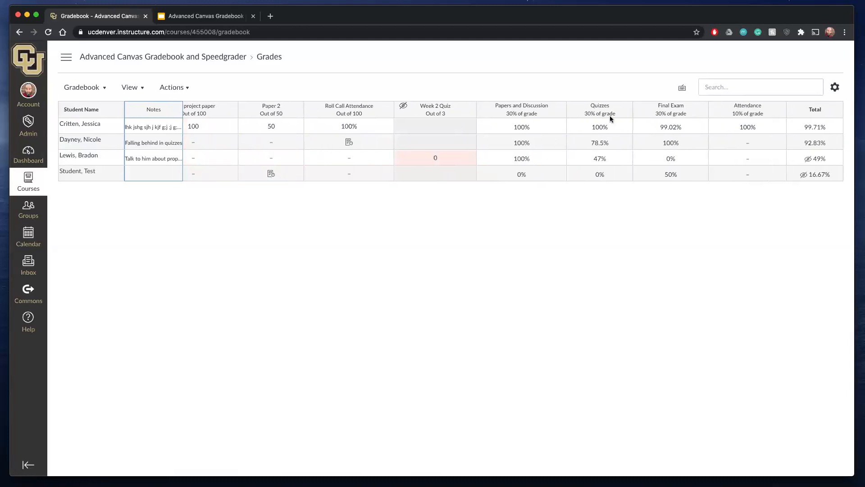
click(558, 110)
mouse_move(575, 131)
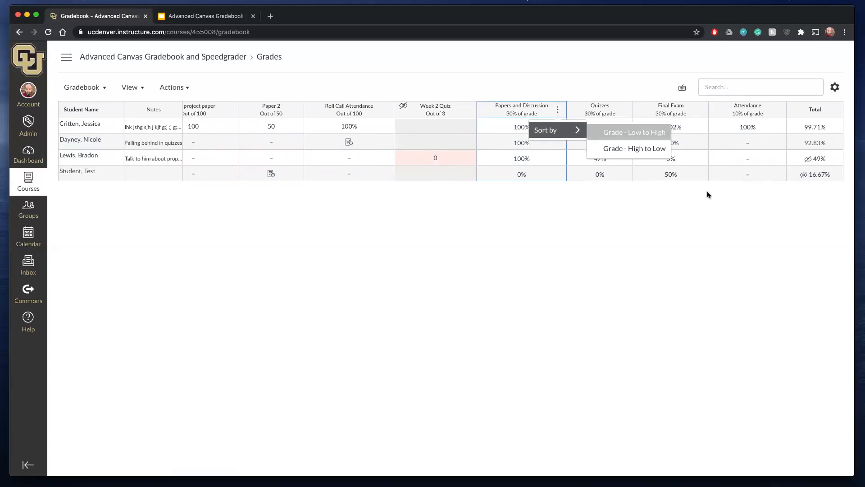
click(679, 239)
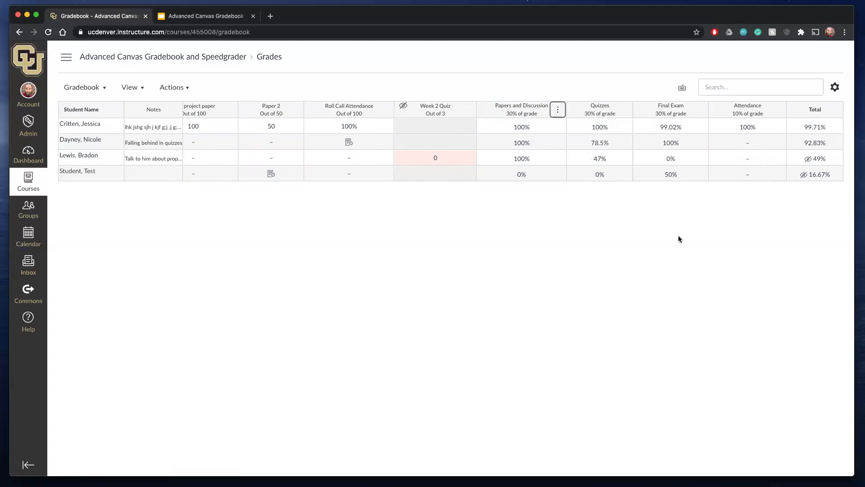
- In the course's Assignments area, turn off weighting the final grade by assignment groups, save, and return to the gradebook
click(135, 58)
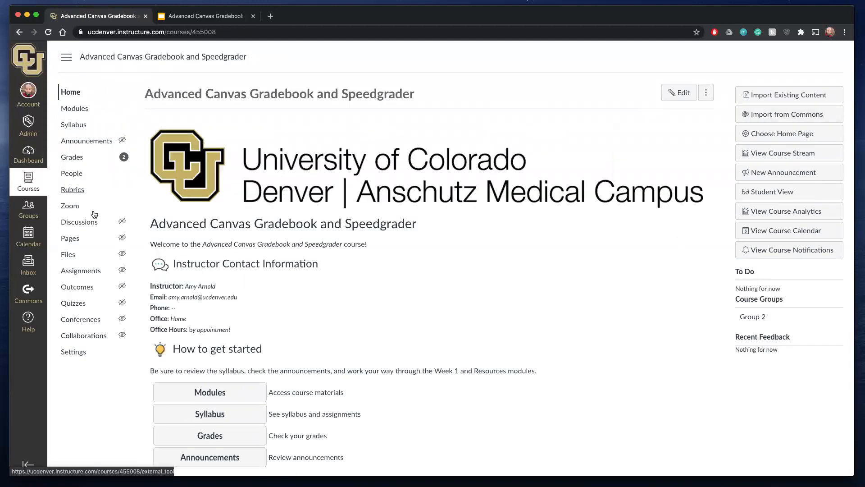
click(90, 273)
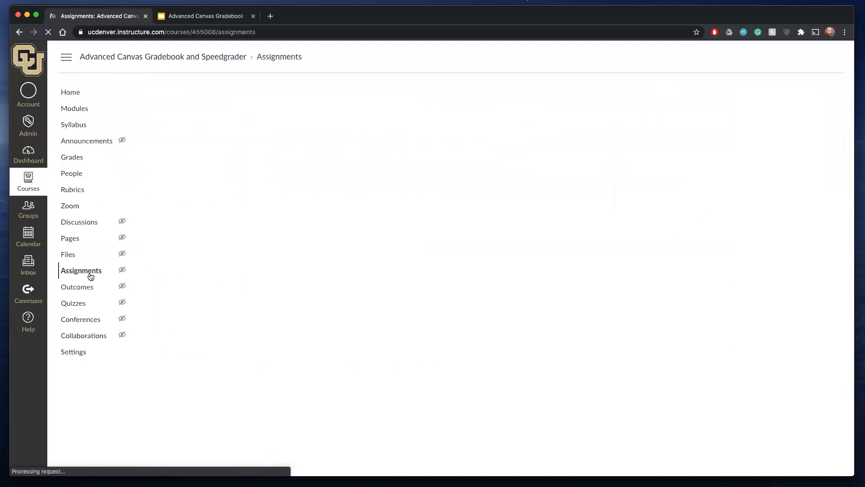
click(836, 93)
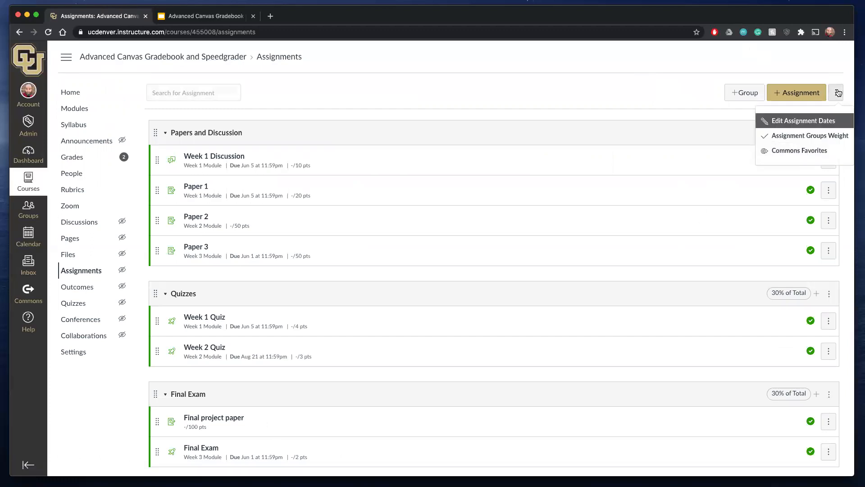
click(804, 136)
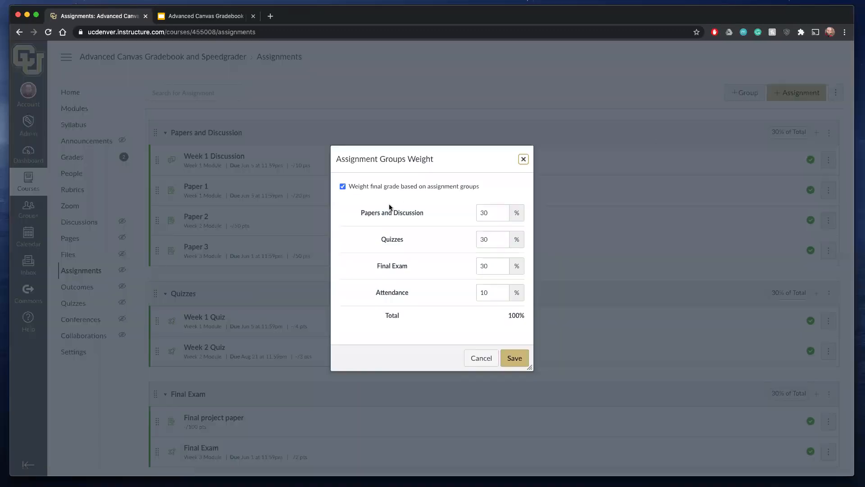
click(343, 186)
click(514, 267)
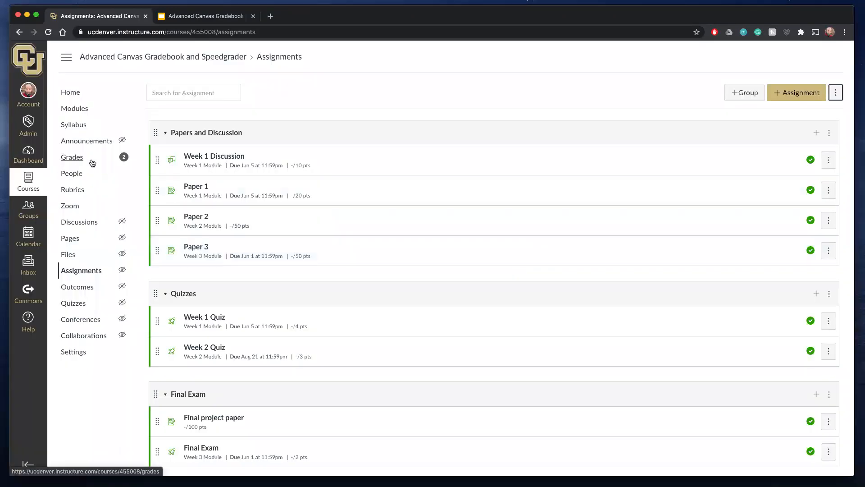
click(90, 161)
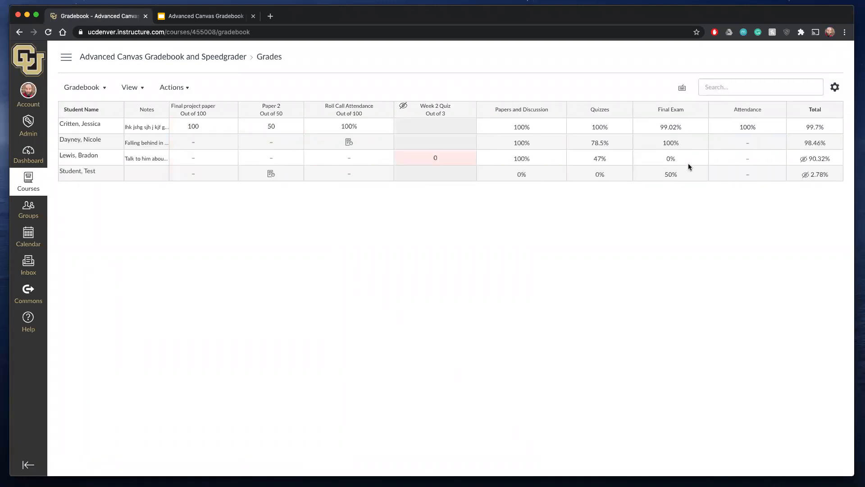
scroll(688, 163, left, 8)
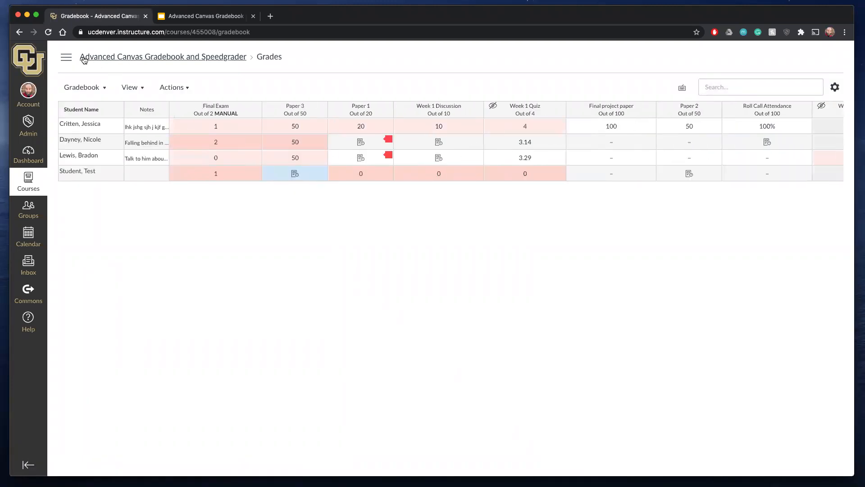
- View the Edit Assignment Dates page for all course assignments, then return to the gradebook without changing any dates
click(129, 57)
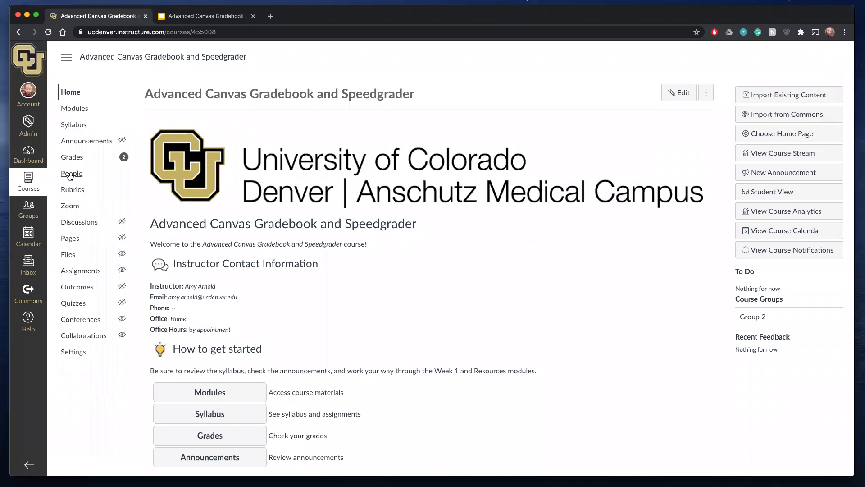
click(93, 271)
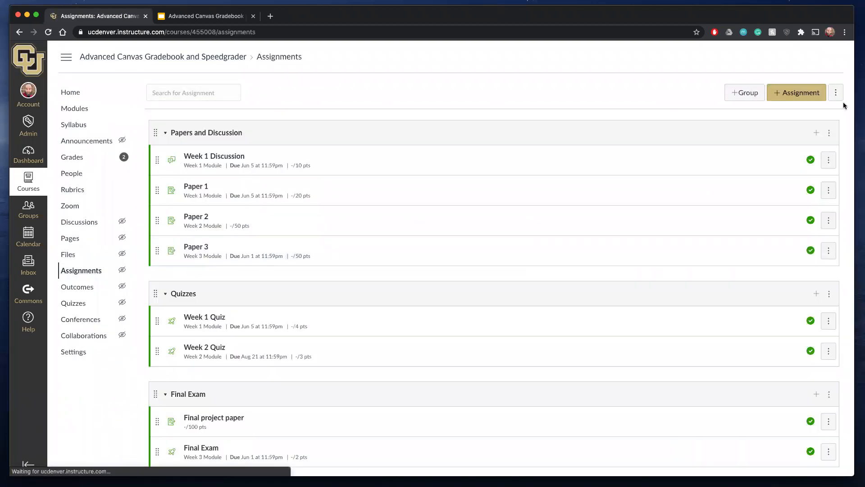
click(839, 96)
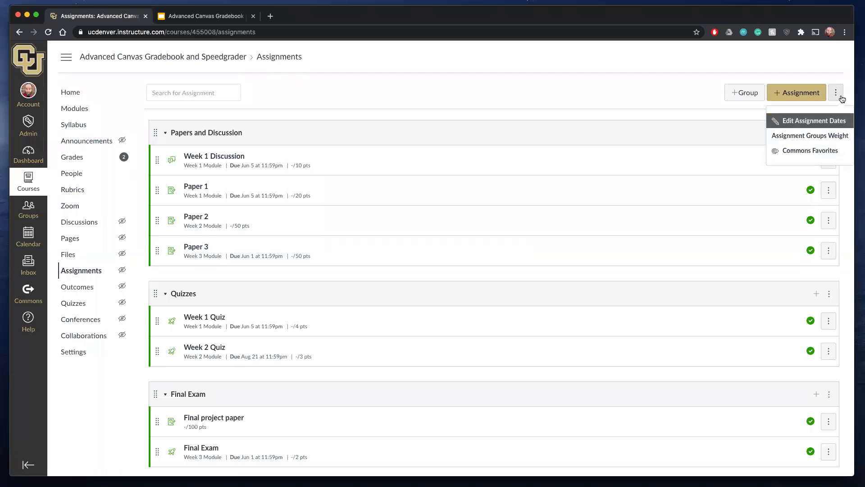
click(826, 122)
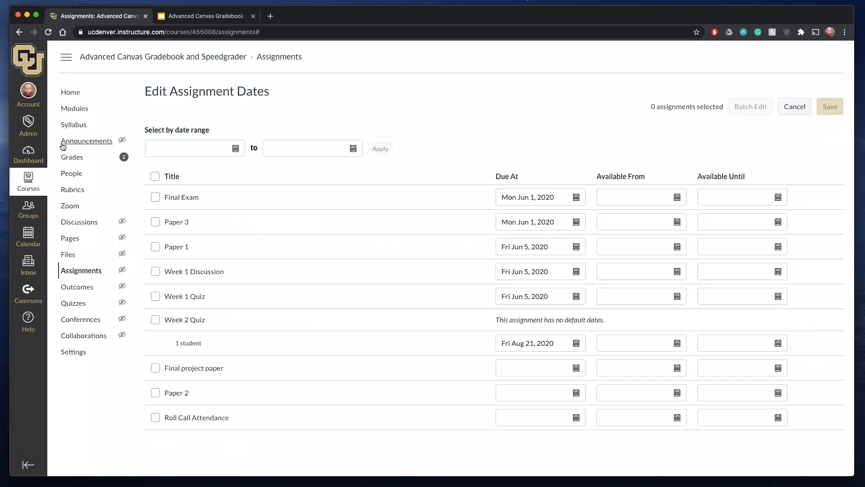
click(72, 161)
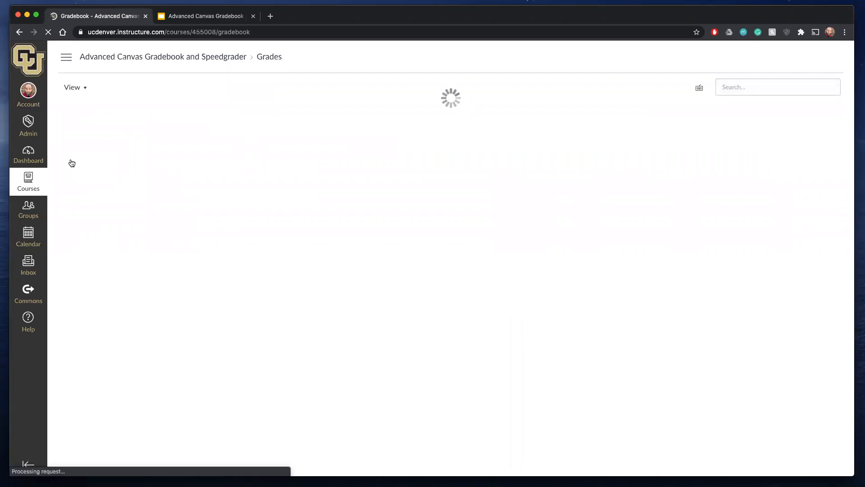
scroll(642, 149, right, 10)
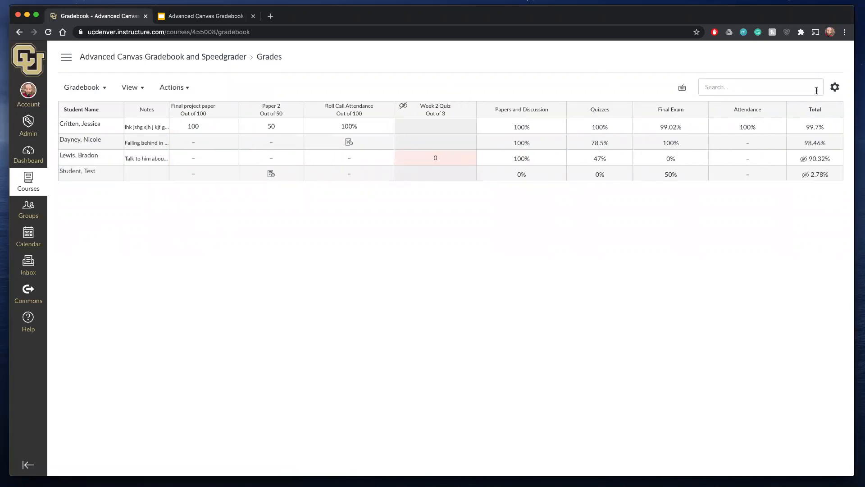
- Check the gradebook's late policies and the sorting options of the Final Exam and Papers and Discussion group columns, changing nothing
click(834, 87)
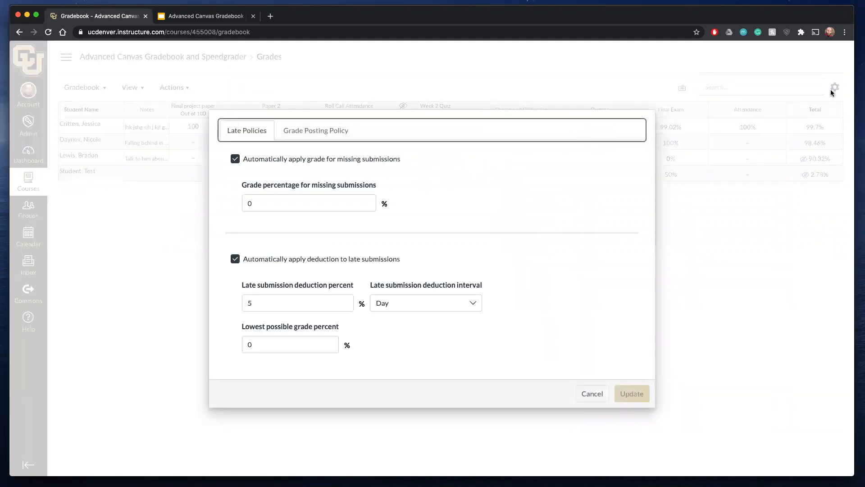
click(591, 395)
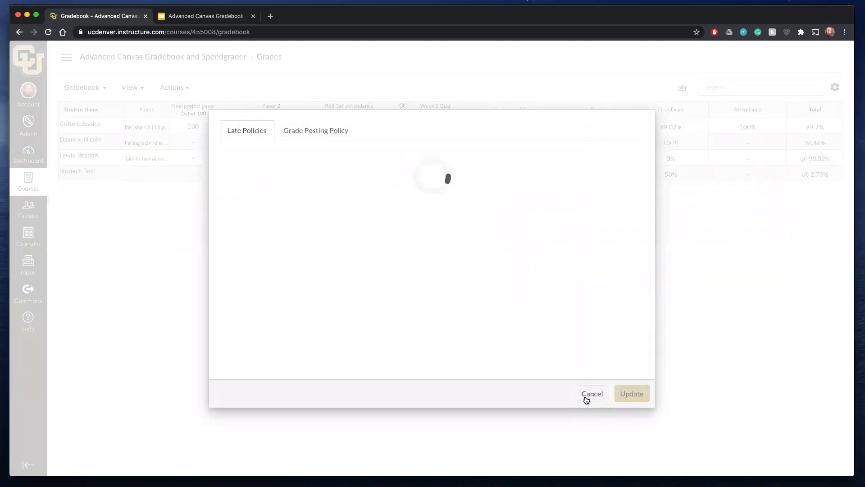
click(699, 109)
mouse_move(715, 130)
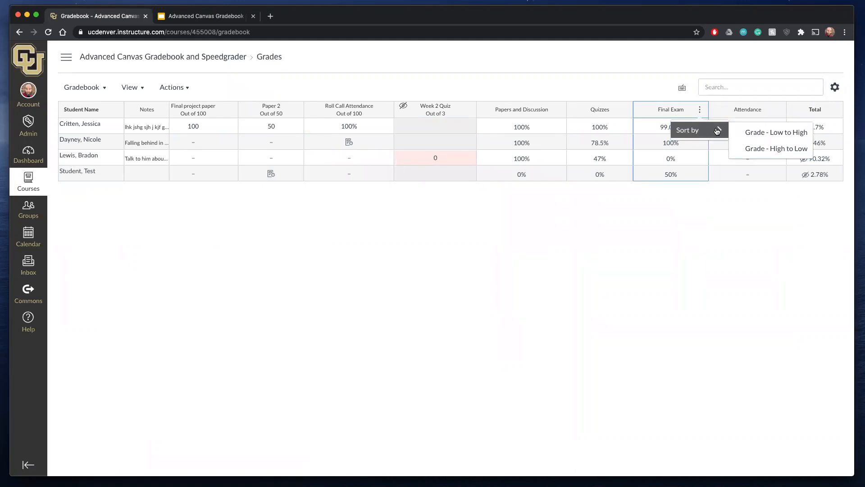
click(690, 208)
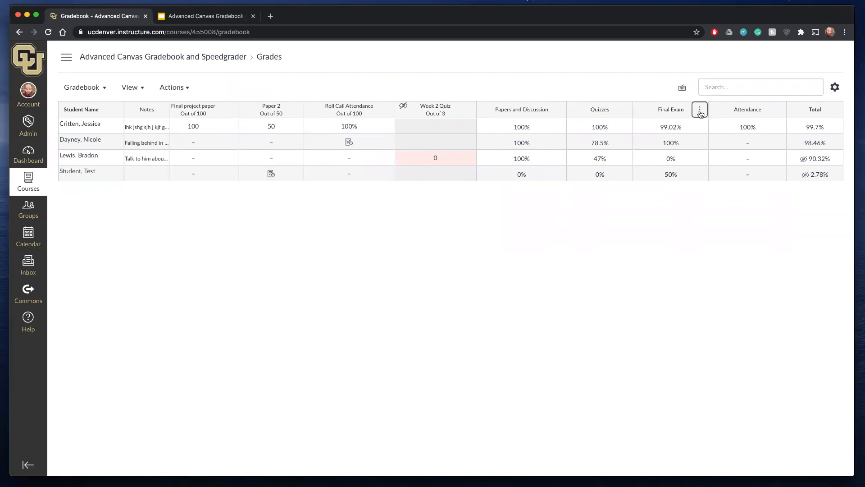
click(558, 110)
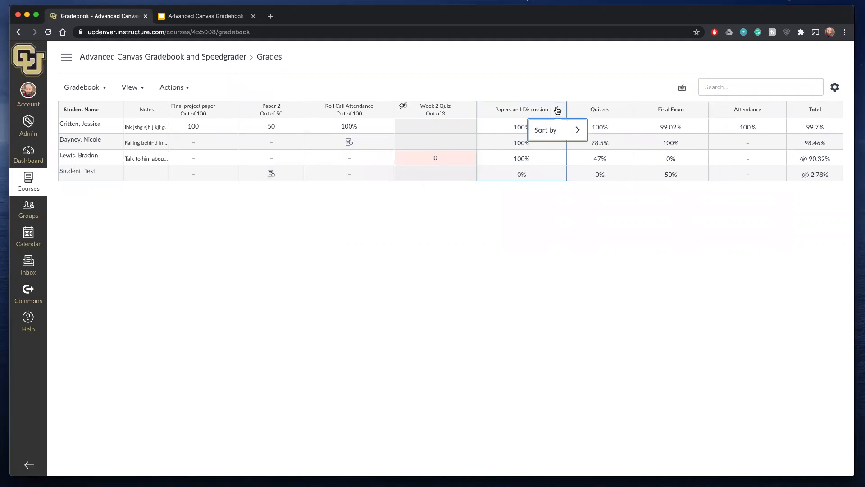
- Look over the gradebook's import and export actions, view filters, and individual view and history options, without choosing any
click(182, 89)
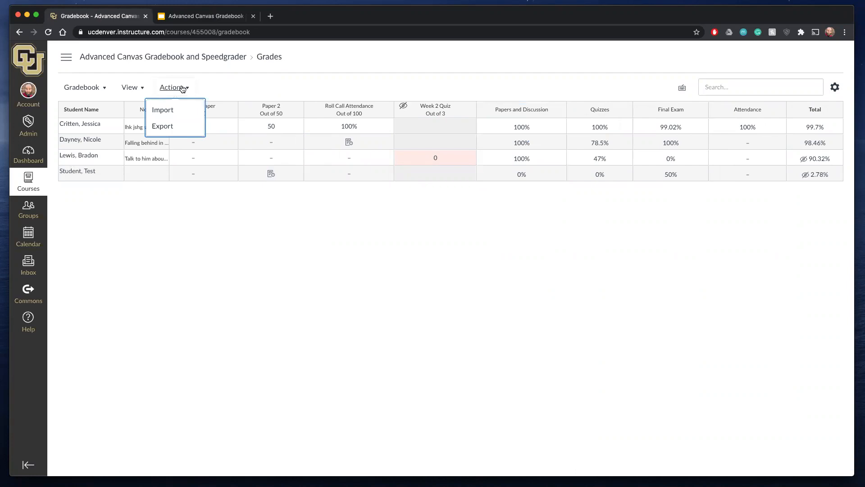
click(139, 89)
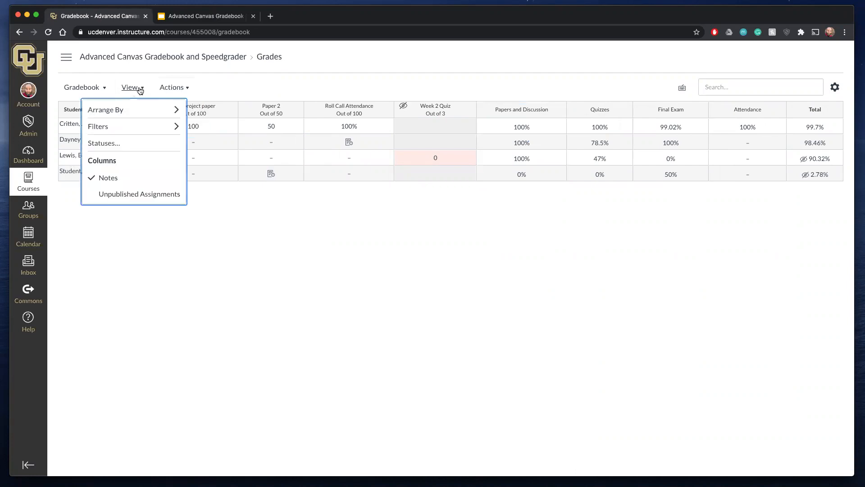
mouse_move(132, 128)
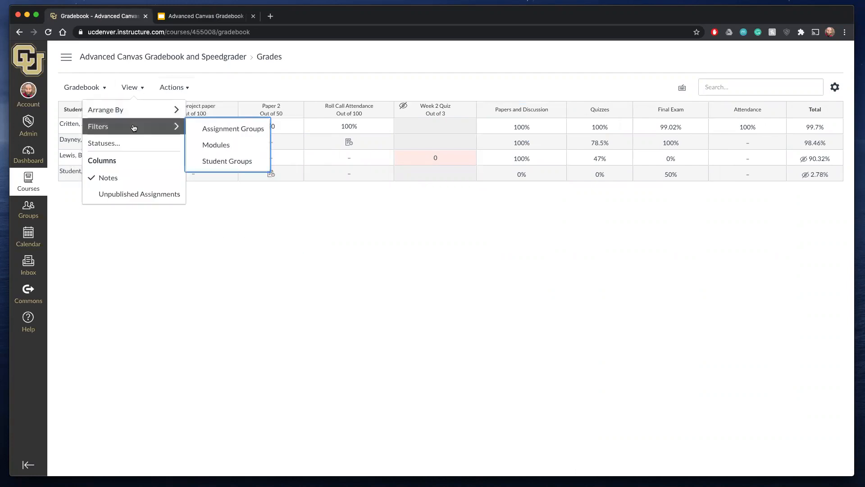
click(102, 89)
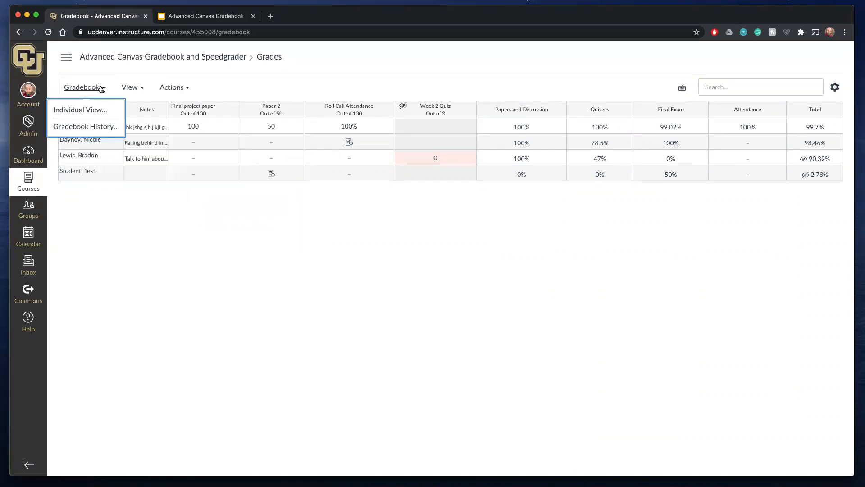
click(446, 247)
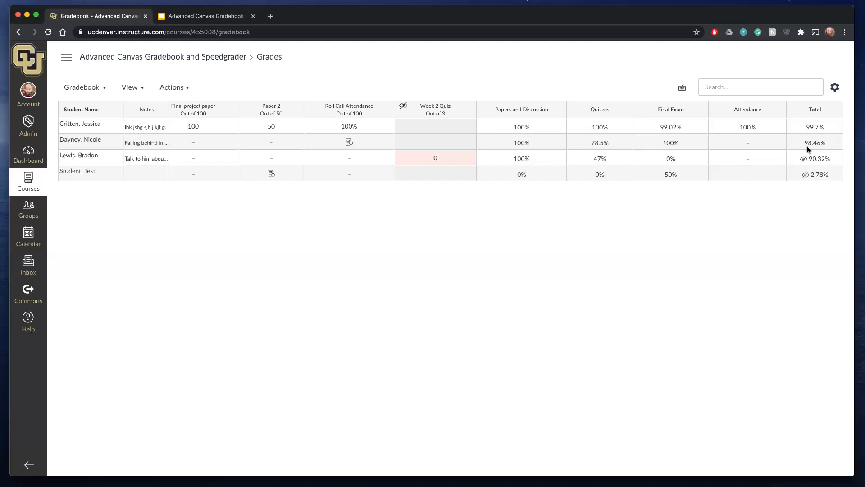
- Review the Late Policies and Grade Posting Policy in the gradebook settings, then cancel without making changes
click(837, 89)
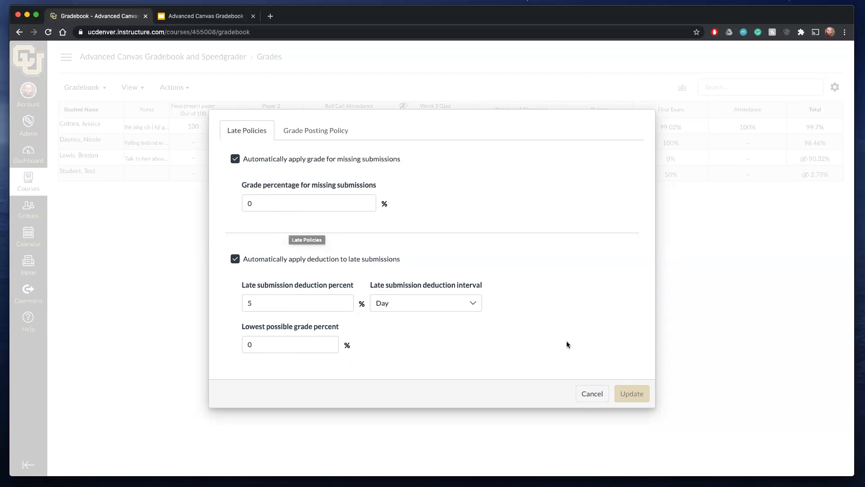
click(594, 396)
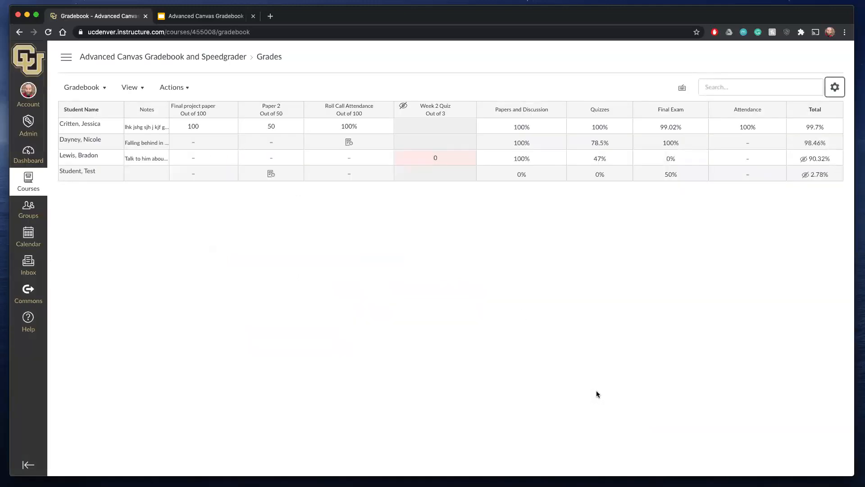
click(835, 87)
right_click(314, 133)
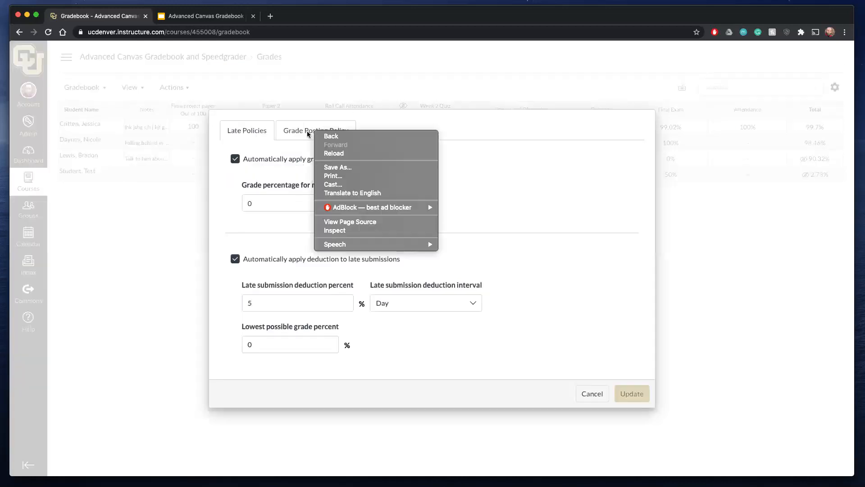
click(307, 132)
click(312, 131)
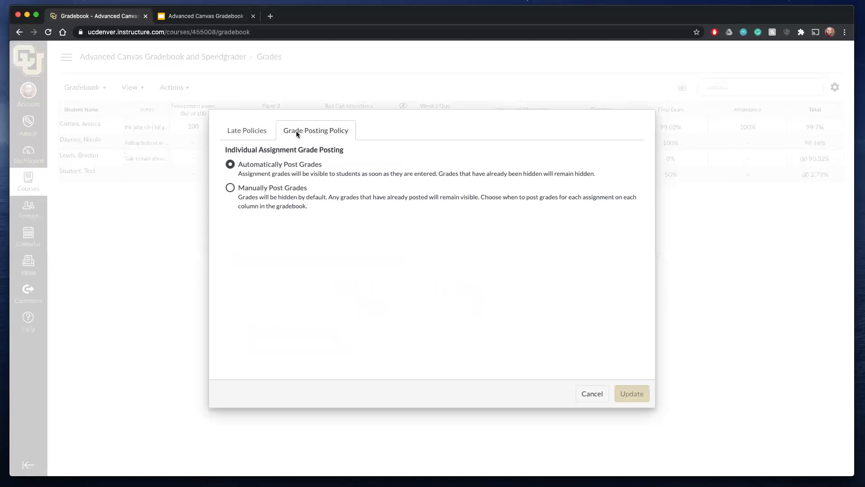
click(240, 132)
click(590, 393)
- Check the Total column's sorting, points display and move-to-front options without choosing any
mouse_move(841, 104)
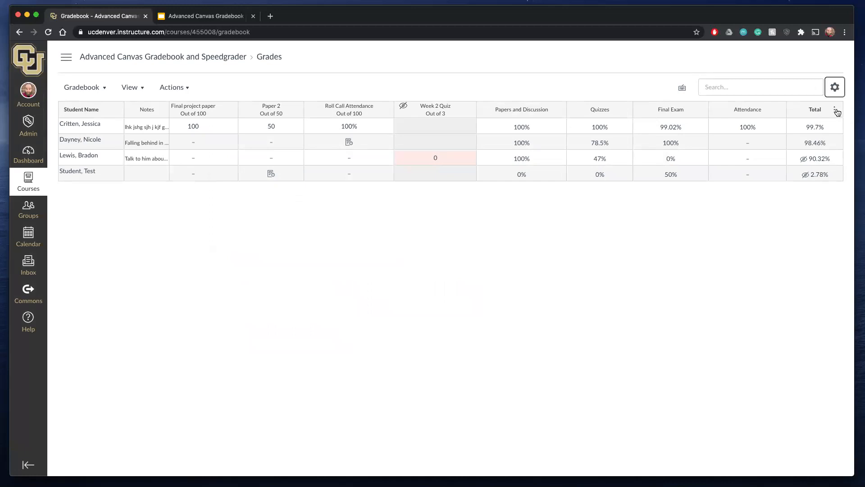
click(836, 111)
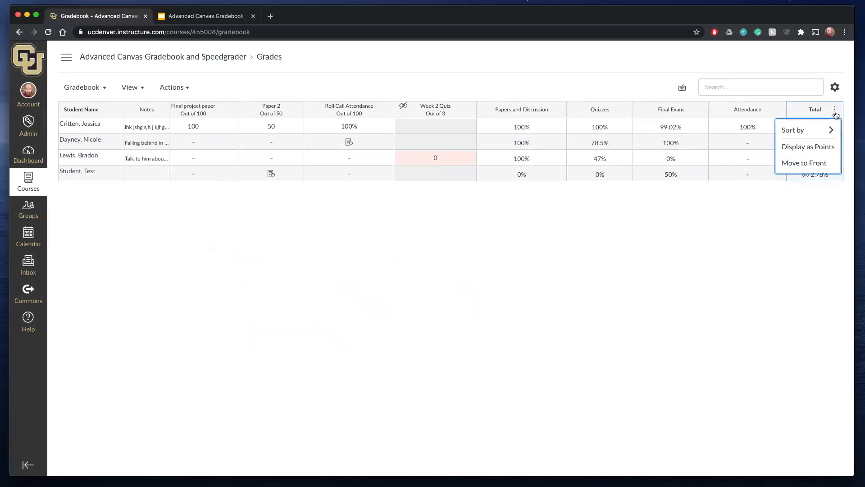
mouse_move(825, 130)
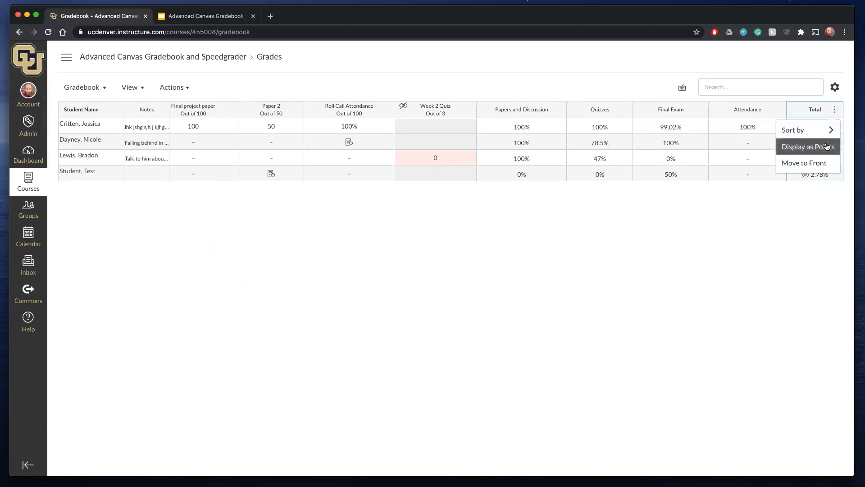
click(821, 193)
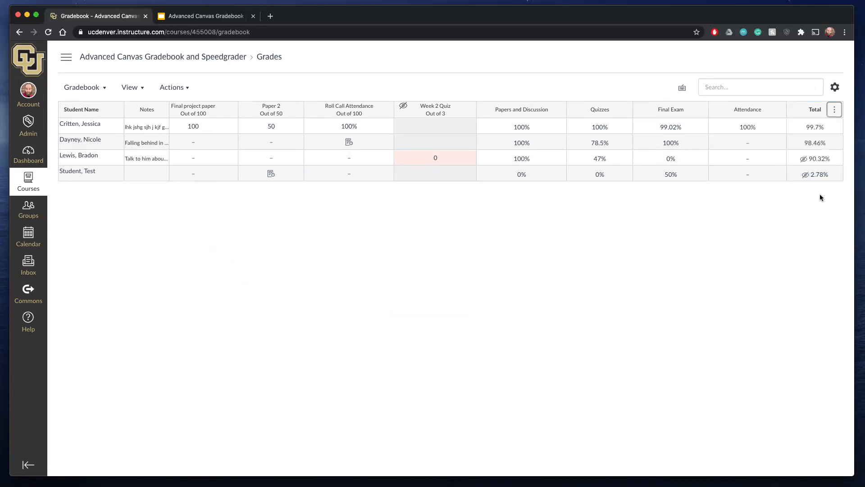
right_click(834, 108)
click(786, 295)
click(836, 110)
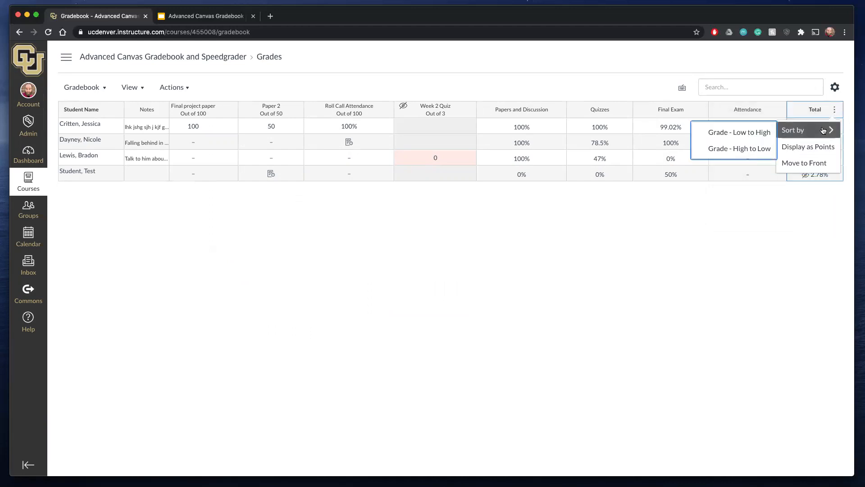
click(812, 211)
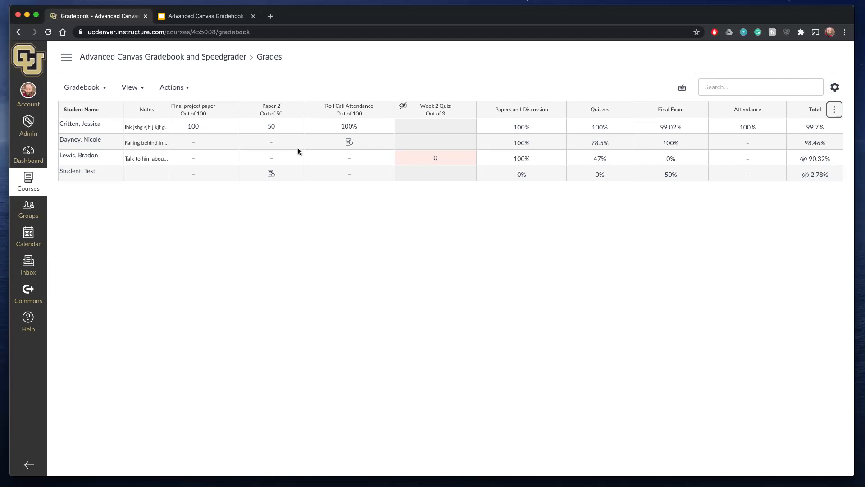
- Export the course gradebook as a CSV file
scroll(298, 148, left, 7)
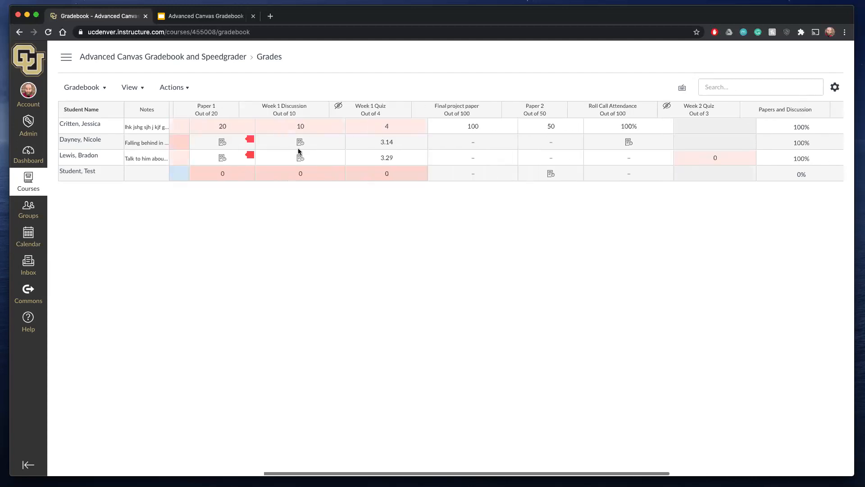
click(186, 87)
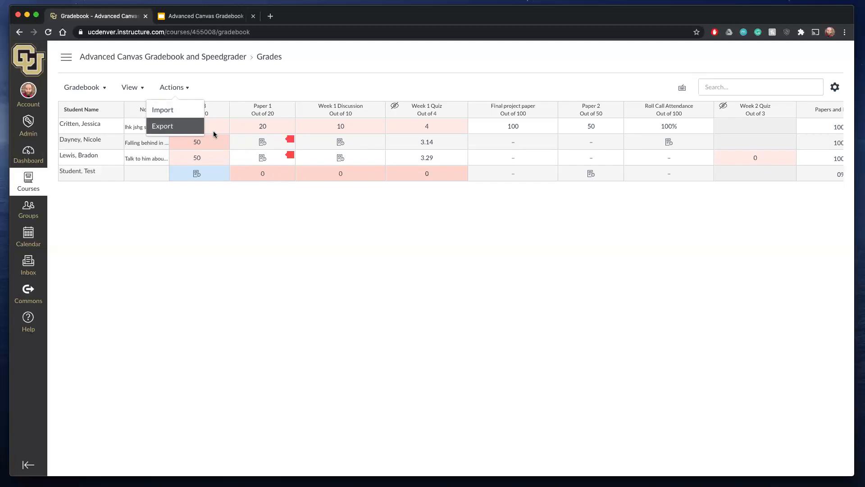
click(178, 119)
click(166, 126)
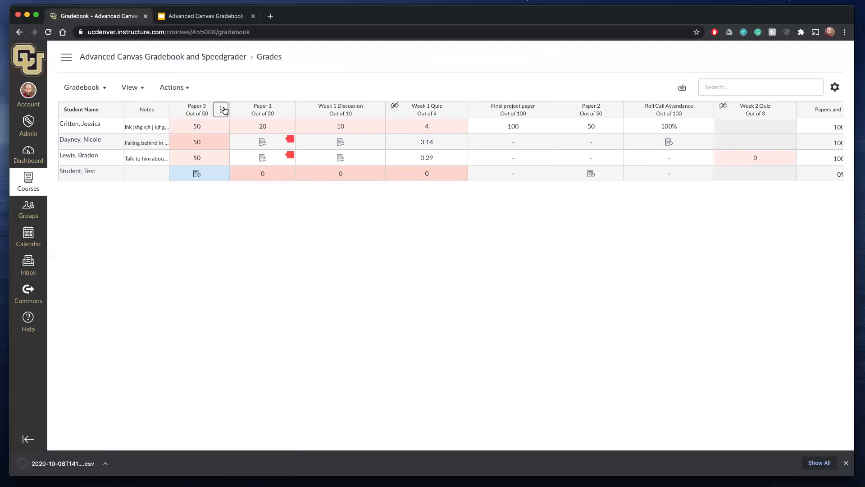
- Check the Paper 3 column options and view the Paper 3 assignment page, then return to the gradebook
click(223, 109)
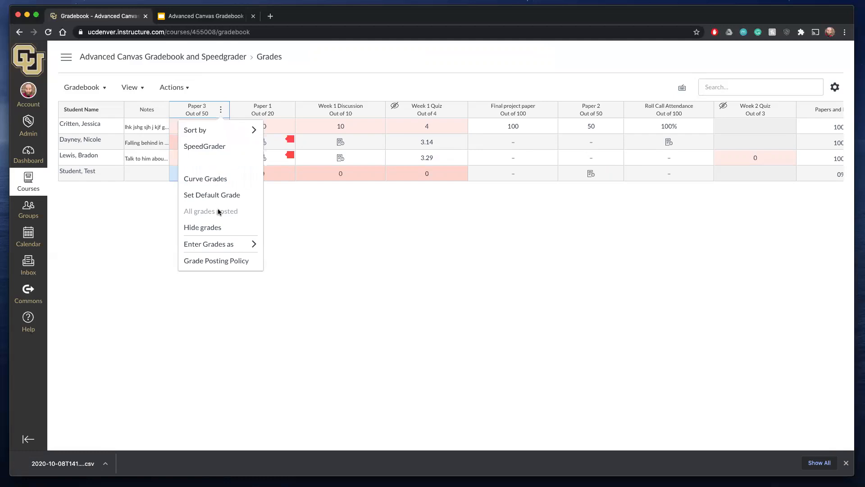
click(154, 251)
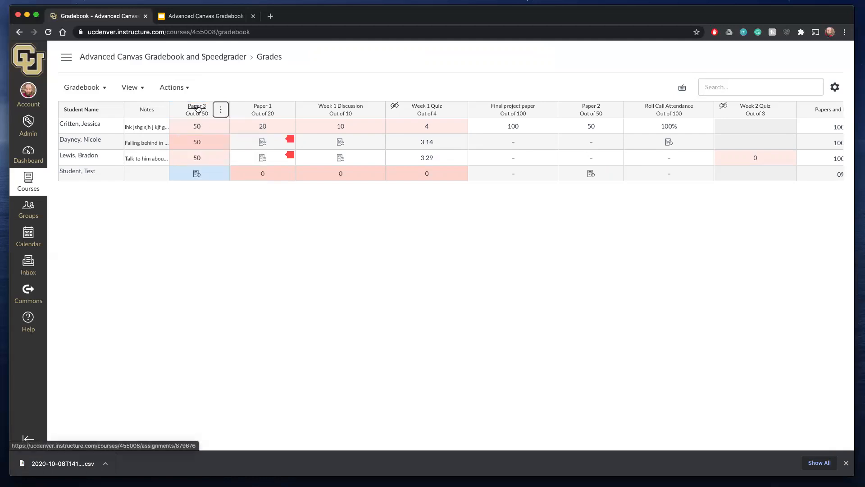
click(201, 107)
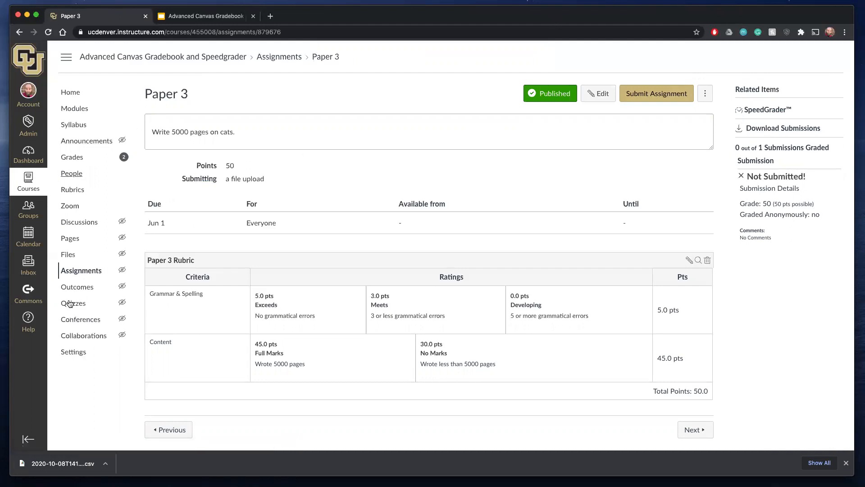
click(88, 159)
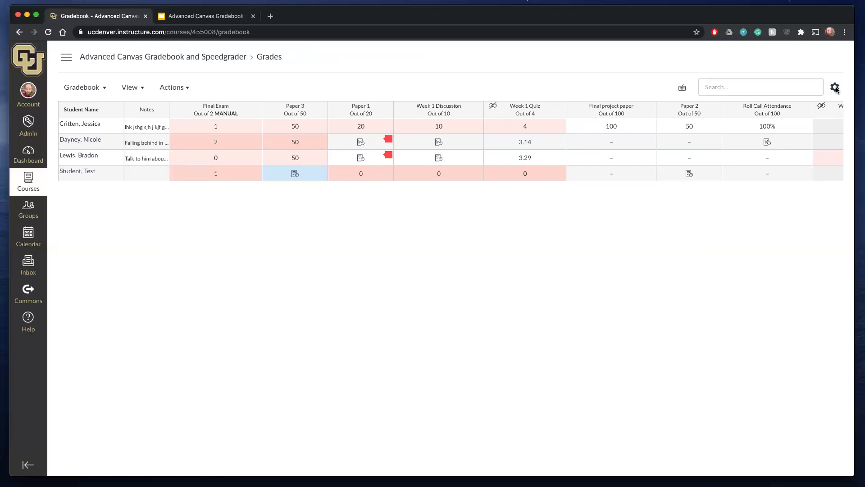
- Turn off the automatic grade for missing submissions and the automatic late deduction in the late policies, and save the update
click(835, 87)
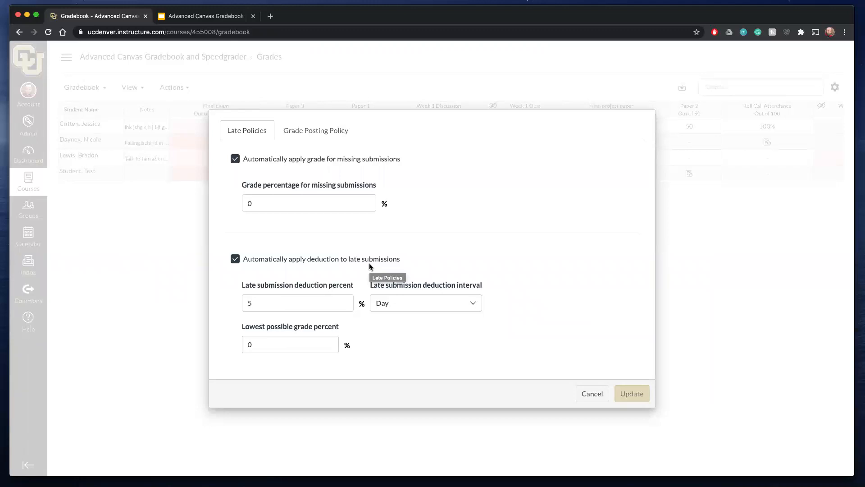
click(234, 159)
click(235, 259)
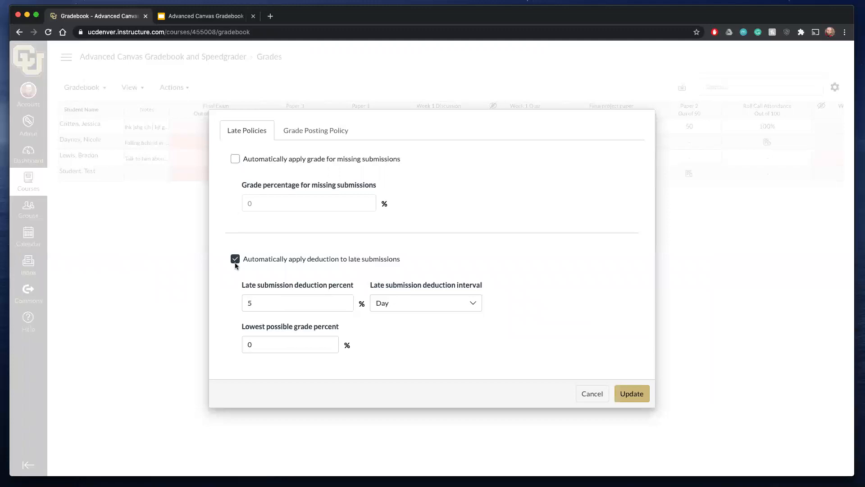
click(628, 391)
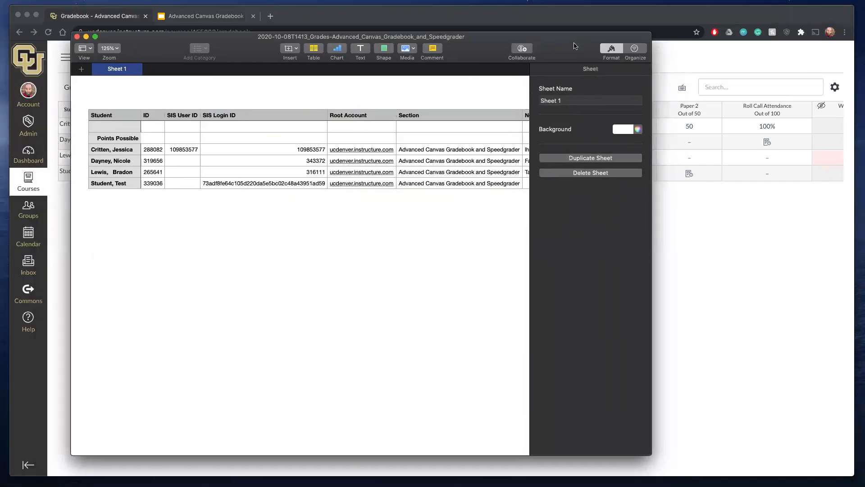
- Enlarge the exported grades spreadsheet's window in Numbers and look across its student ID, section, notes and first assignment columns
drag(574, 45, 546, 49)
drag(621, 38, 843, 24)
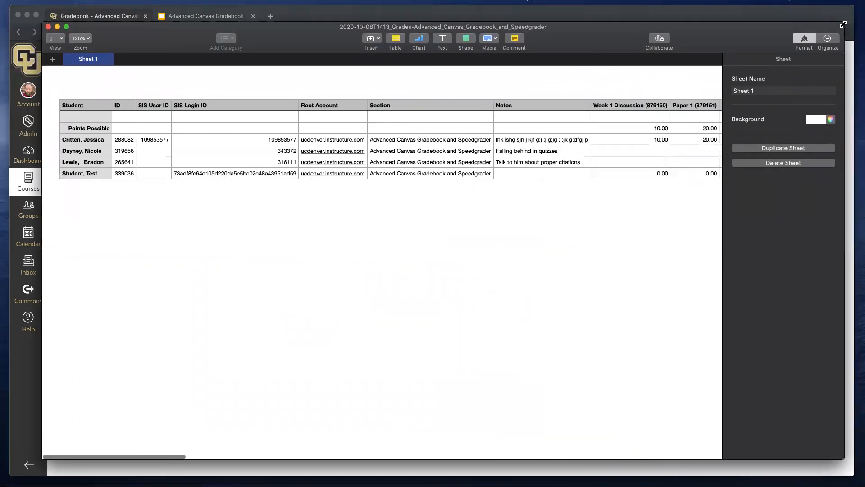
scroll(446, 225, right, 1)
scroll(445, 226, right, 1)
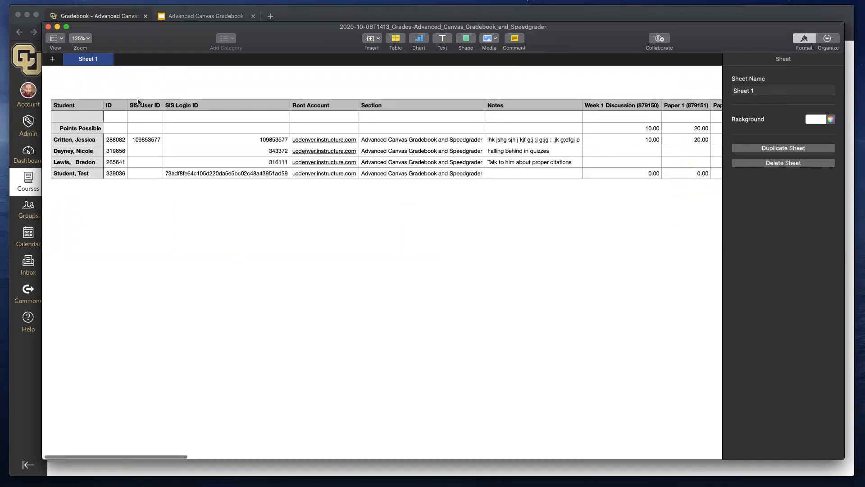
scroll(150, 161, right, 10)
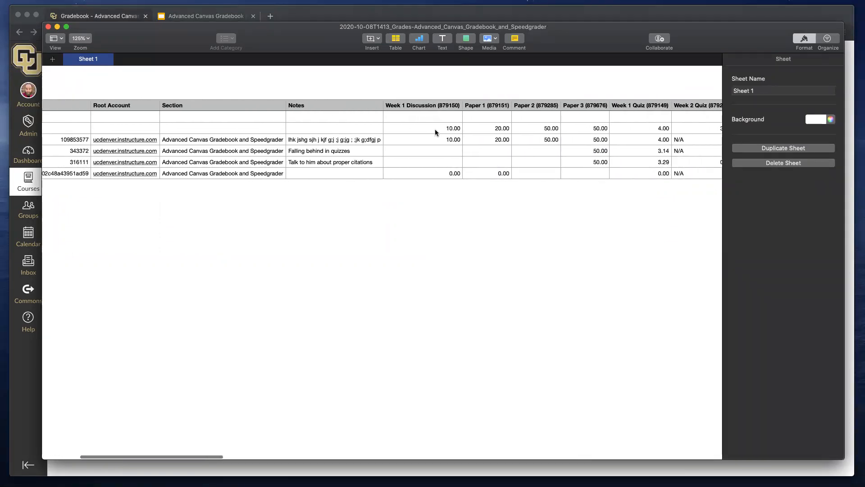
scroll(436, 238, right, 6)
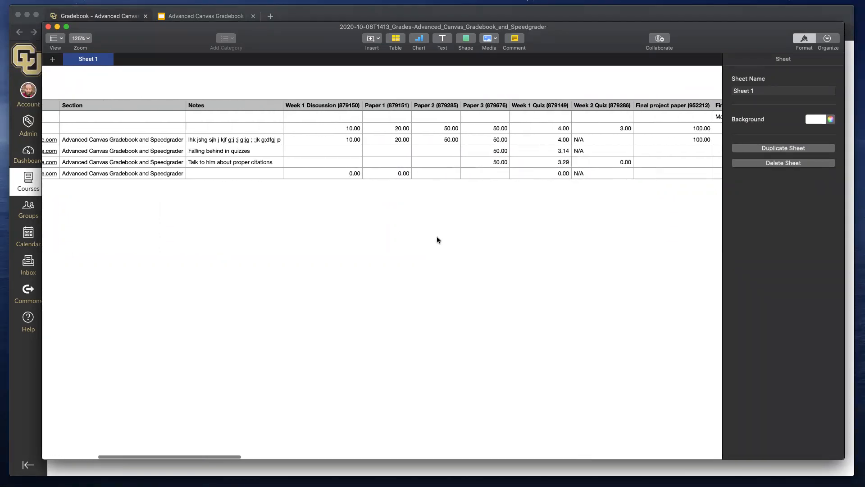
- Examine the Week 1 Discussion, Paper 1 and Paper 2 header cells, plus the remaining assignment and assignment group columns of the exported sheet
click(323, 152)
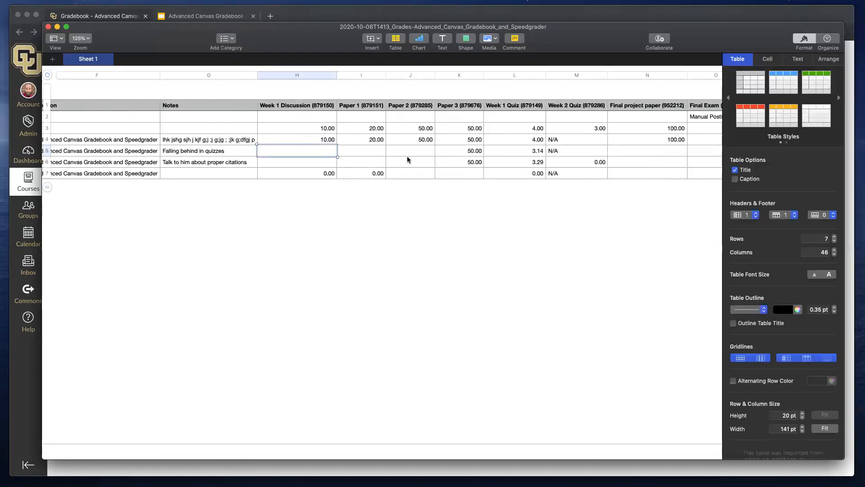
scroll(406, 156, right, 7)
scroll(407, 156, right, 1)
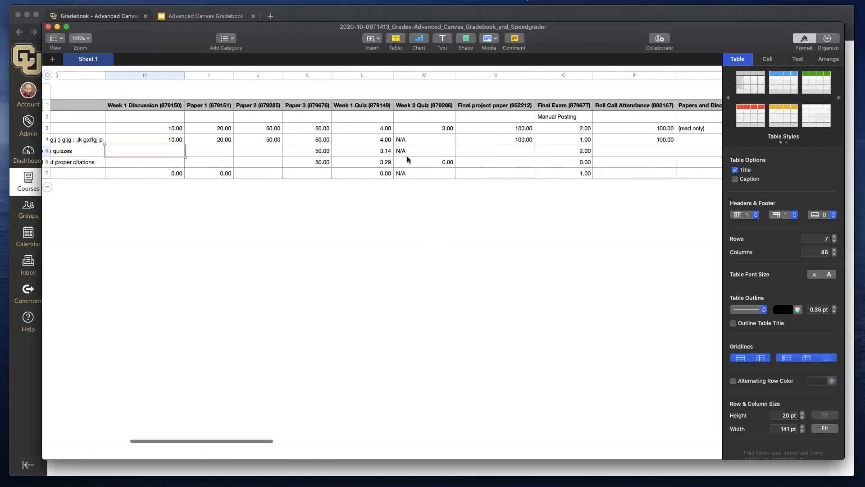
click(132, 108)
click(212, 108)
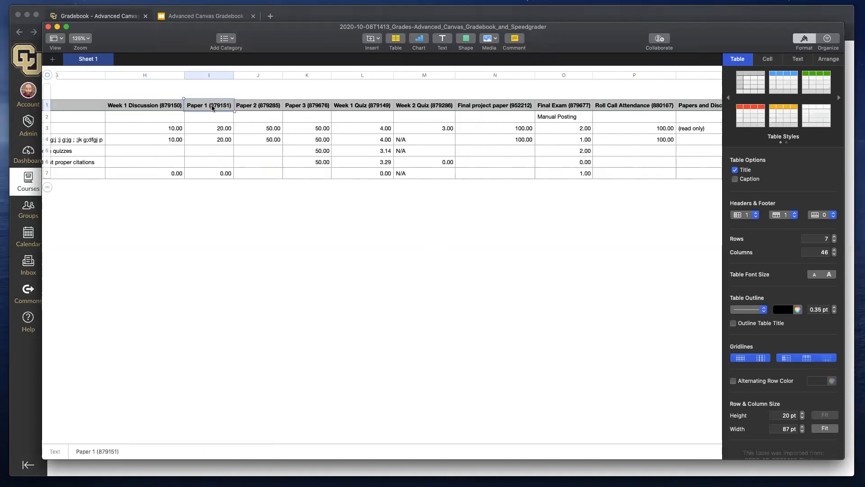
click(267, 108)
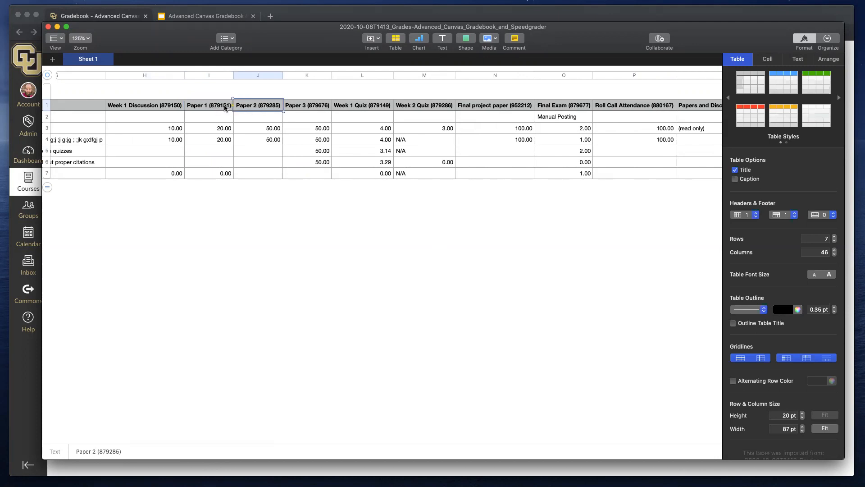
scroll(362, 120, right, 5)
scroll(362, 120, right, 5)
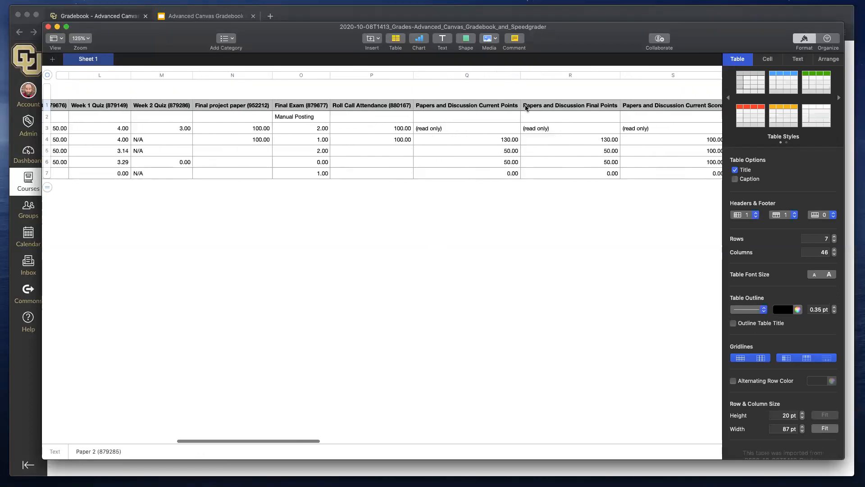
scroll(518, 119, right, 8)
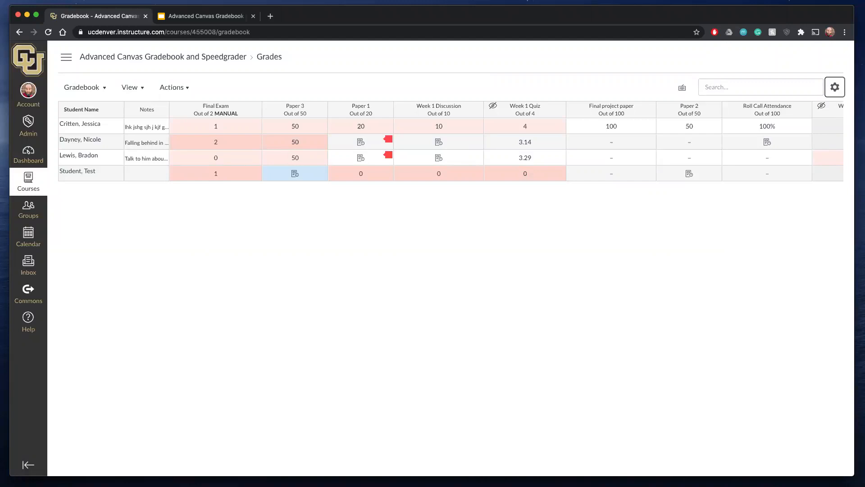
- Switch to the Advanced Canvas Gradebook presentation in Google Slides
click(215, 16)
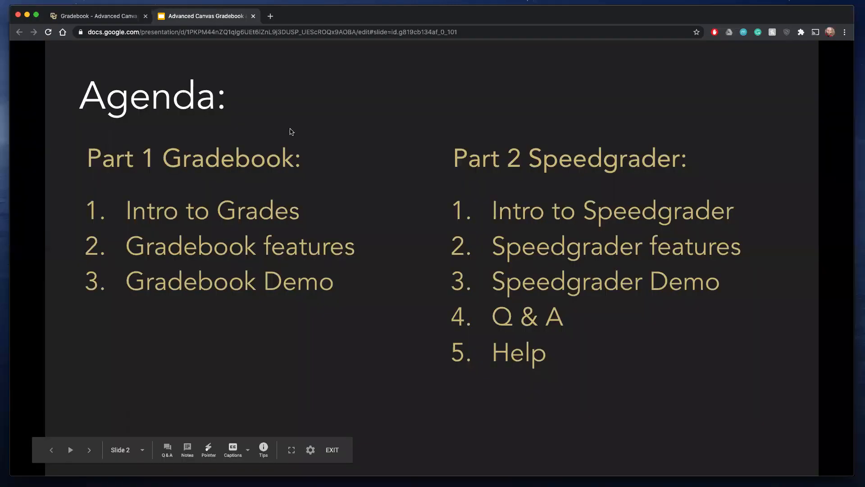
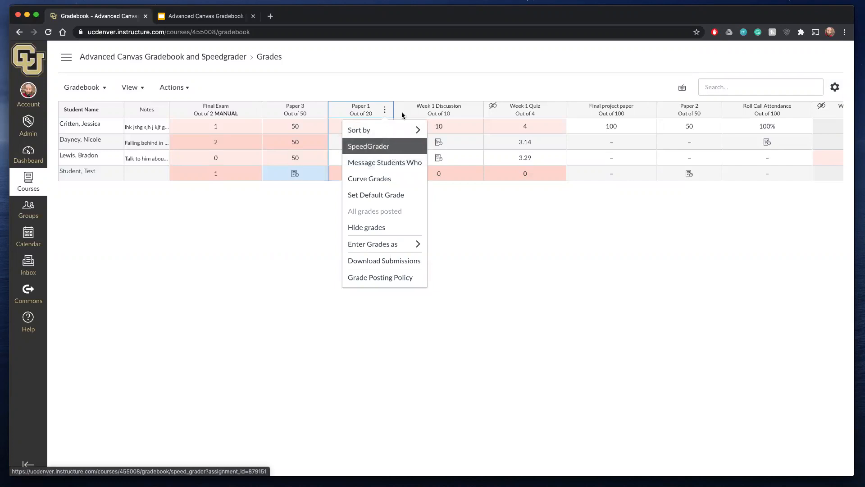
- Open the Paper 1 assignment from the gradebook and launch SpeedGrader for it
click(414, 93)
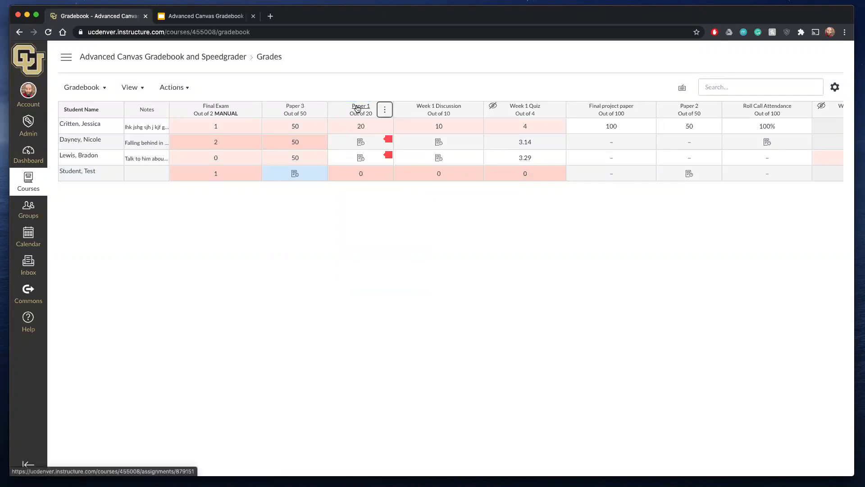
click(361, 107)
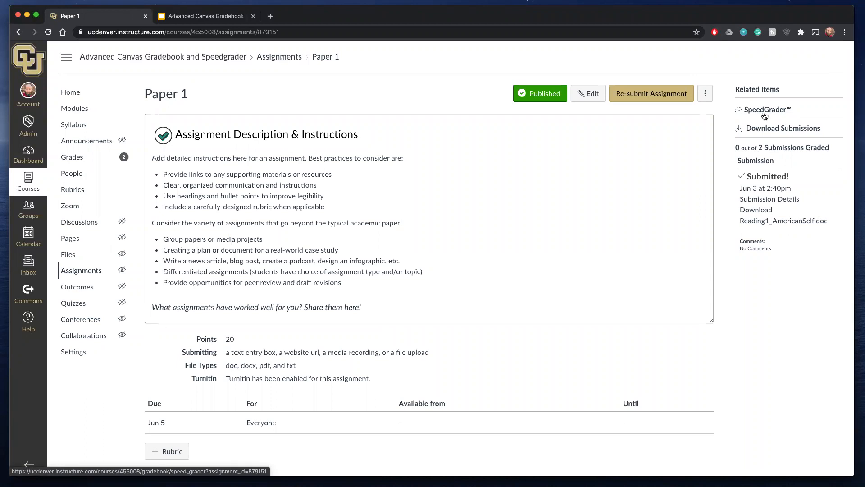
click(764, 112)
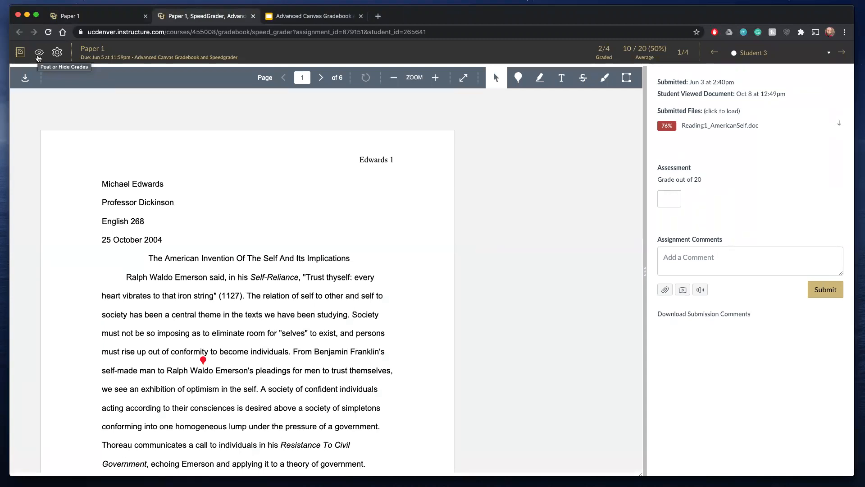
- Hide the grades for Paper 1 from within SpeedGrader, without limiting it to specific sections
click(39, 55)
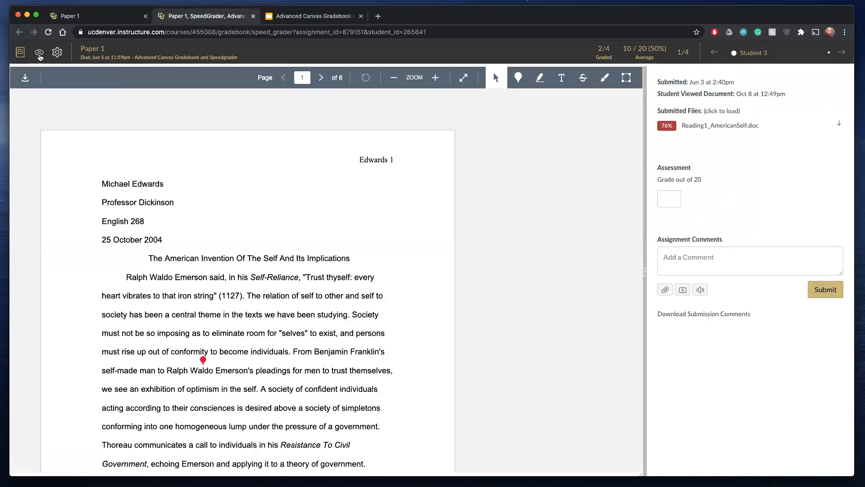
click(50, 90)
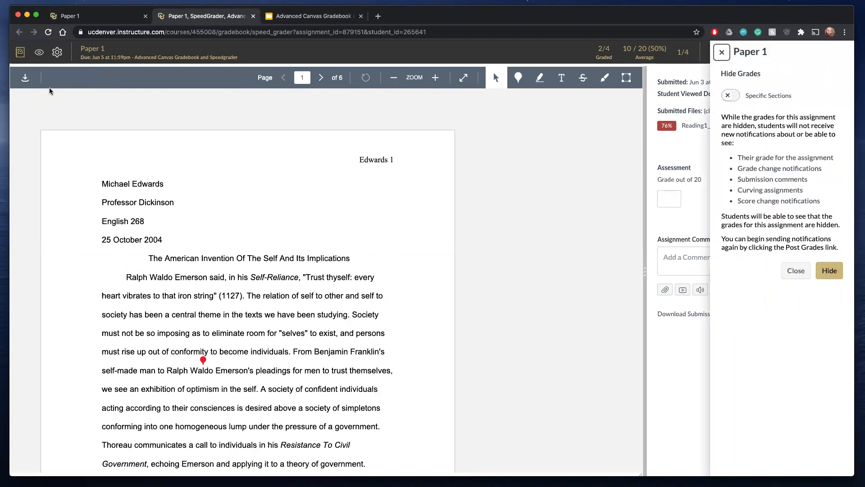
click(830, 272)
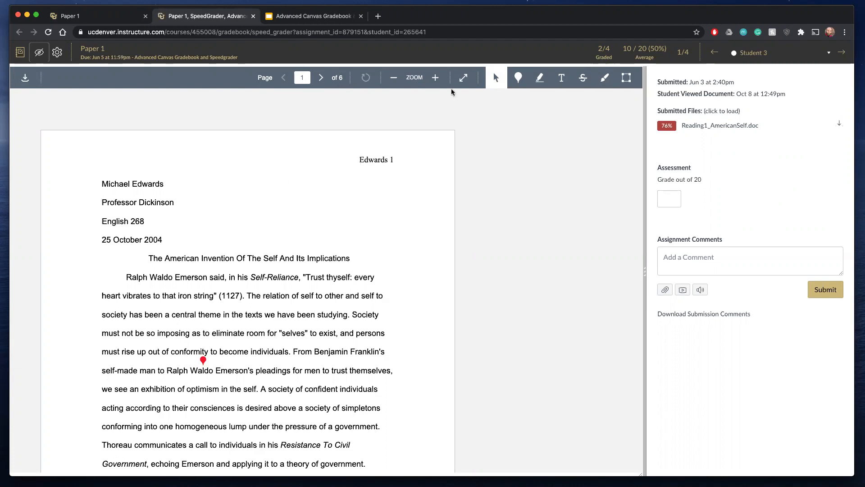
- Box the paper's opening heading block with the comment "Please format correctly" and strike out the page header on page 1
scroll(226, 276, down, 1)
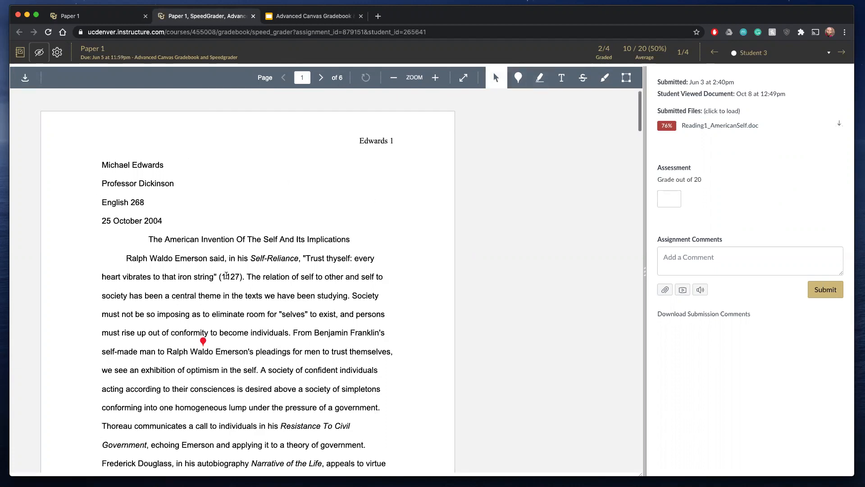
scroll(226, 275, down, 3)
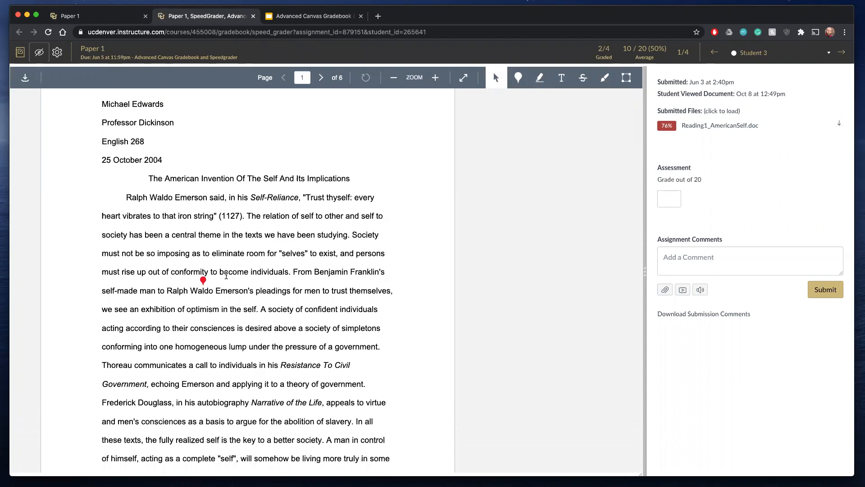
scroll(226, 275, up, 4)
scroll(226, 275, down, 1)
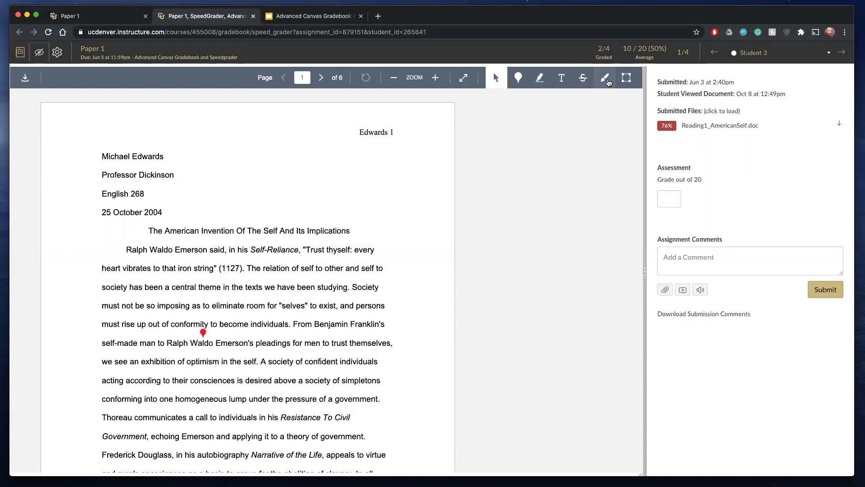
click(626, 78)
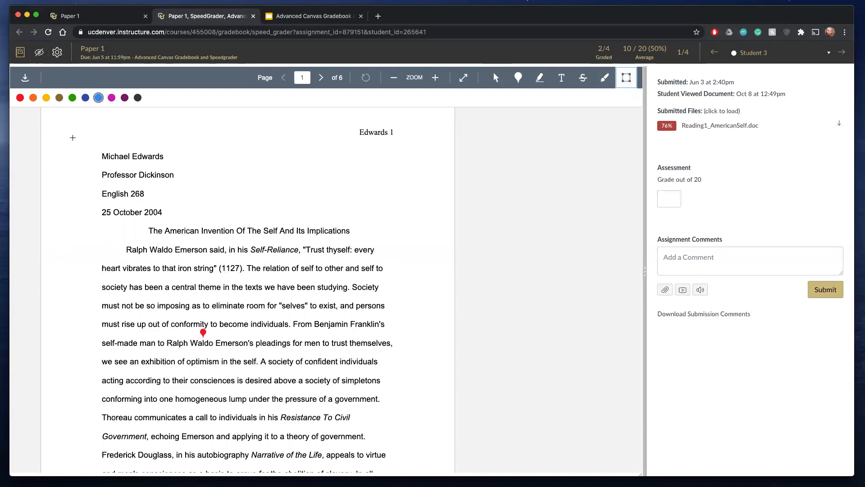
mouse_move(80, 133)
mouse_down()
mouse_move(204, 270)
mouse_move(204, 224)
mouse_up()
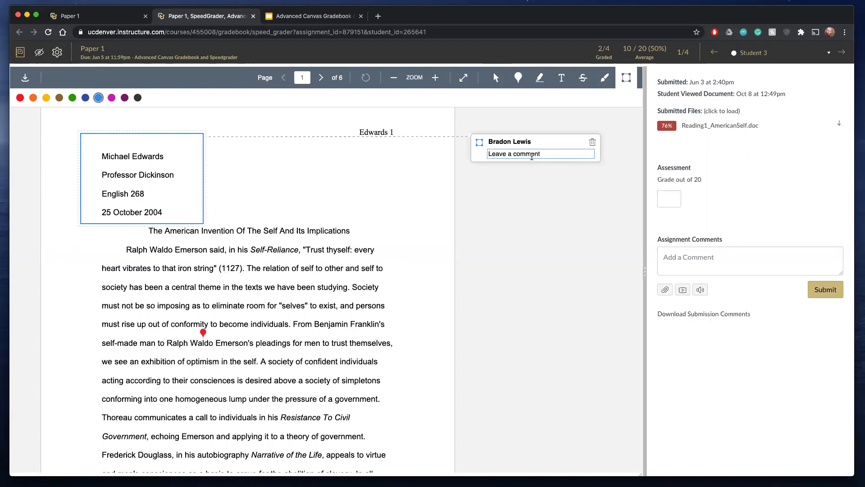
text(Please format correctly)
click(583, 79)
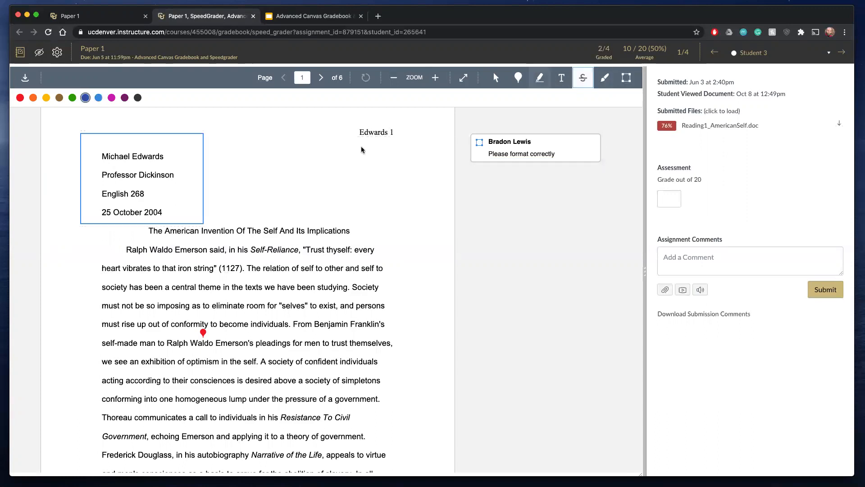
drag(359, 132, 394, 132)
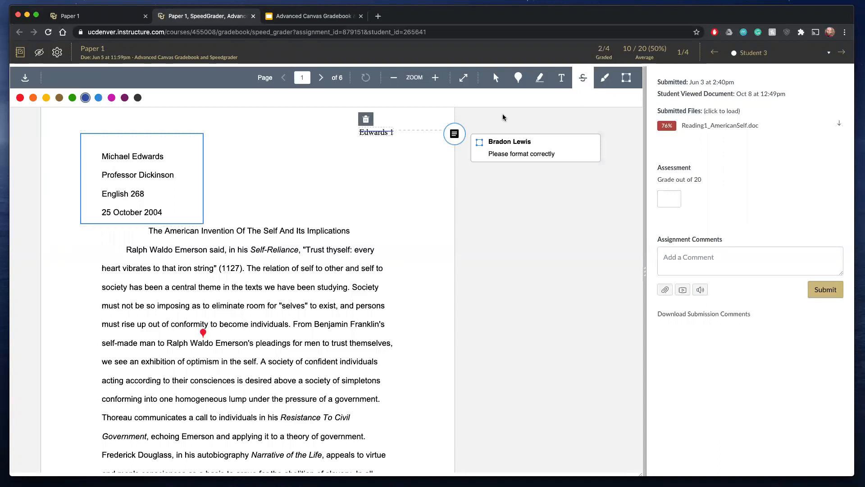
- Draw a thin light blue freehand scribble beside the heading block and delete the drawing
click(606, 79)
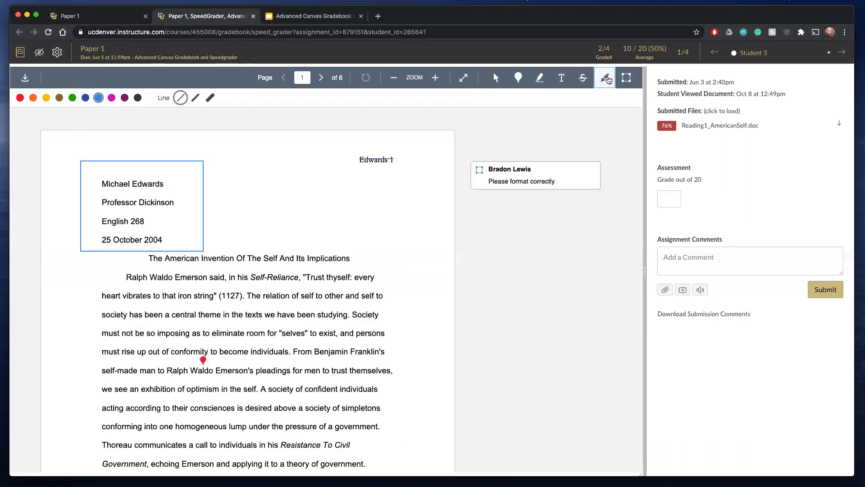
right_click(265, 169)
click(233, 232)
mouse_move(239, 229)
mouse_down()
mouse_move(263, 176)
mouse_move(264, 193)
mouse_move(408, 135)
mouse_move(243, 192)
mouse_move(248, 197)
mouse_move(277, 177)
mouse_up()
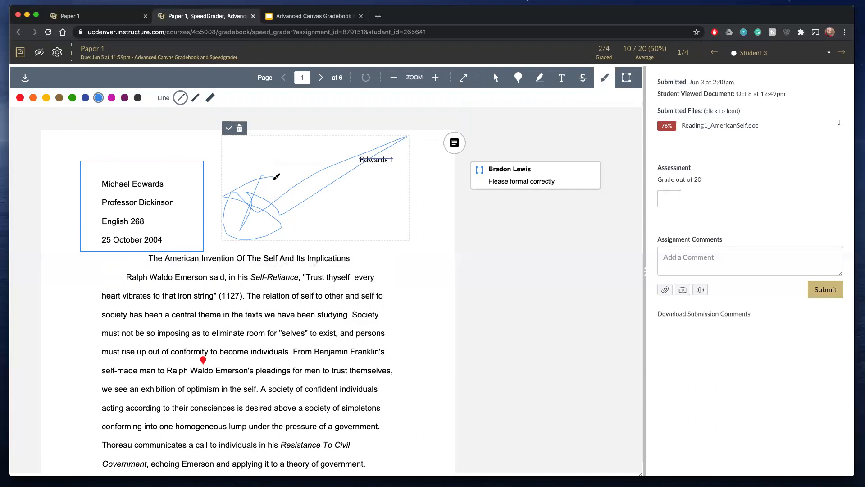
click(239, 133)
click(283, 146)
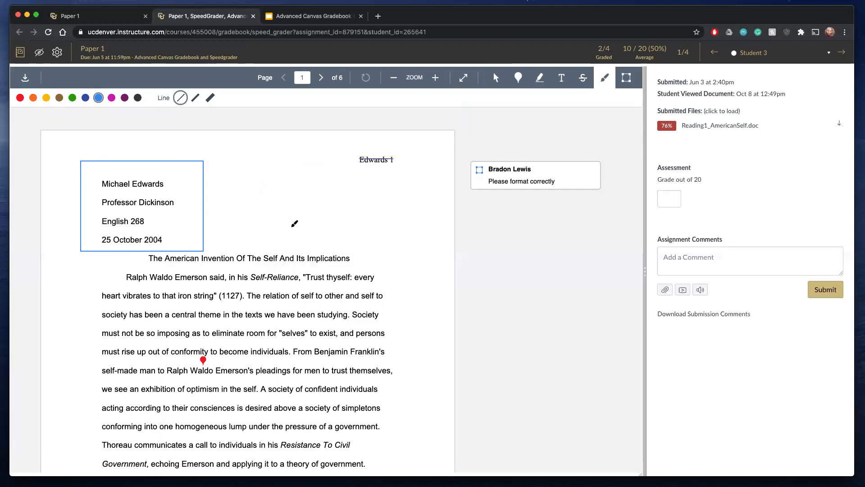
- Try highlighting "Society" and "must not be so imposing as to eliminate" in yellow in the first paragraph
scroll(303, 253, down, 1)
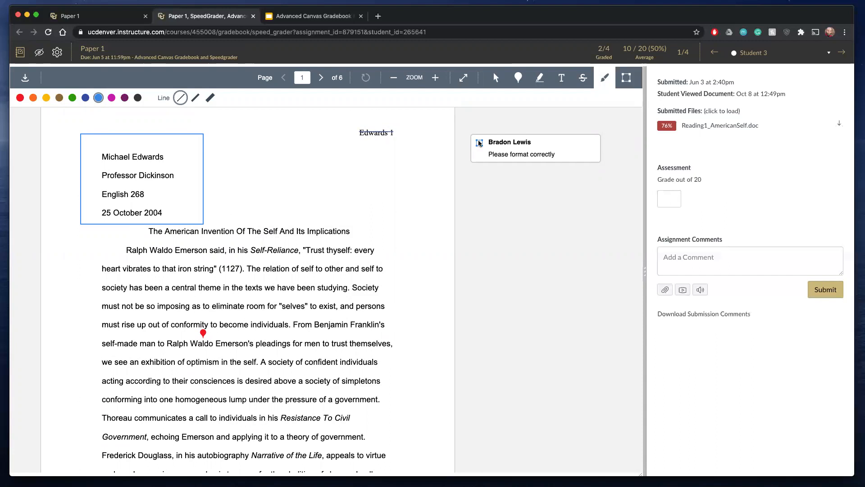
click(540, 78)
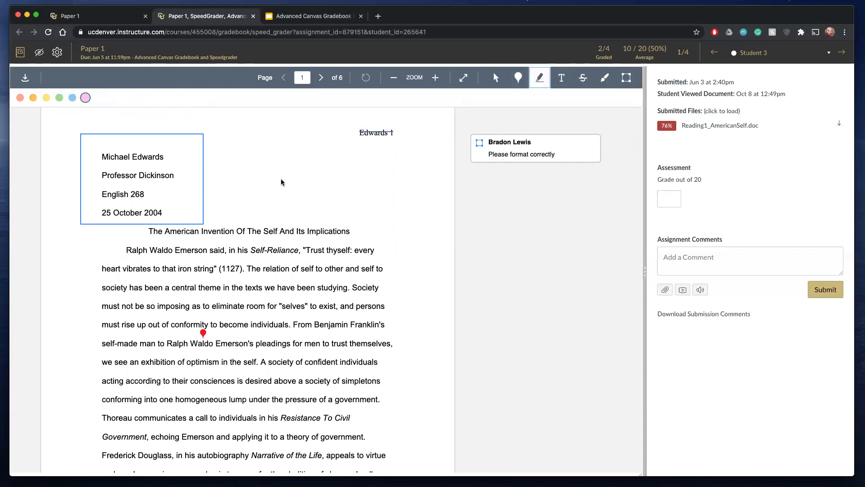
click(46, 98)
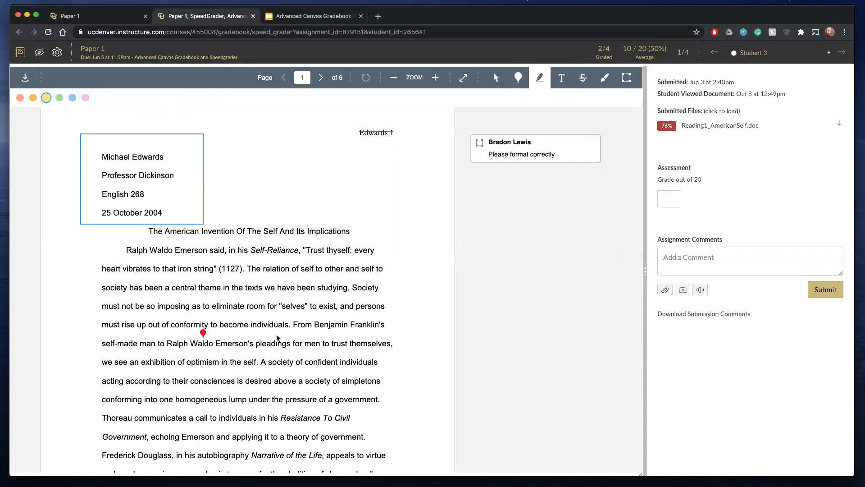
right_click(354, 287)
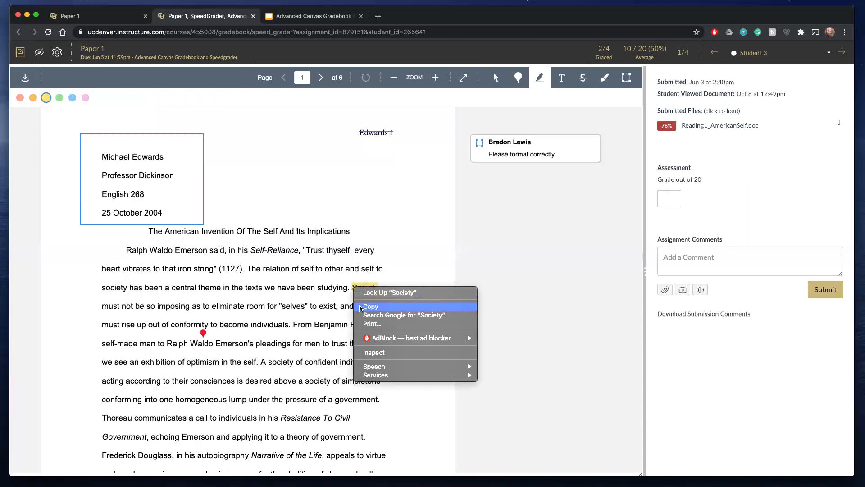
click(357, 287)
right_click(349, 284)
click(341, 293)
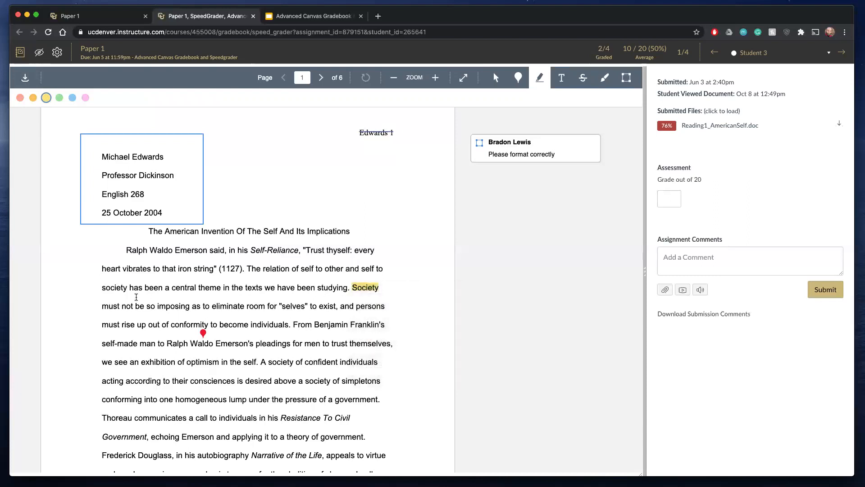
drag(101, 305, 254, 308)
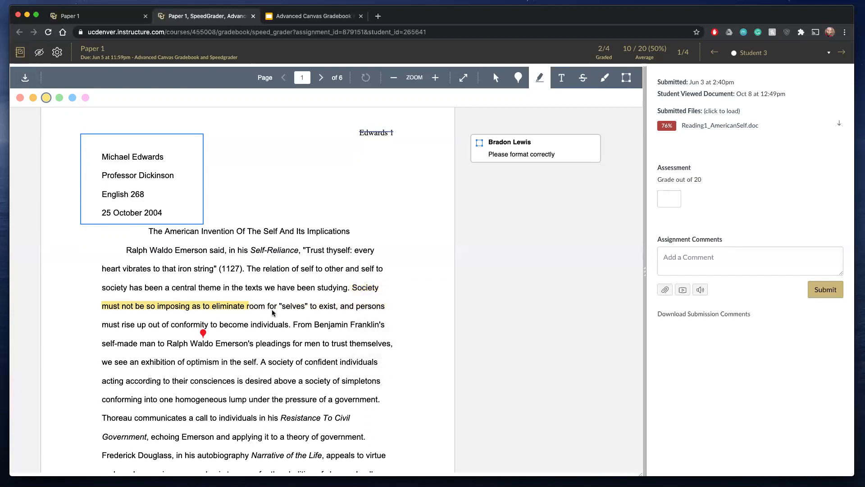
- Place a blue point annotation above "Society" in the first paragraph, leaving its comment empty, and return to the selection cursor
click(518, 77)
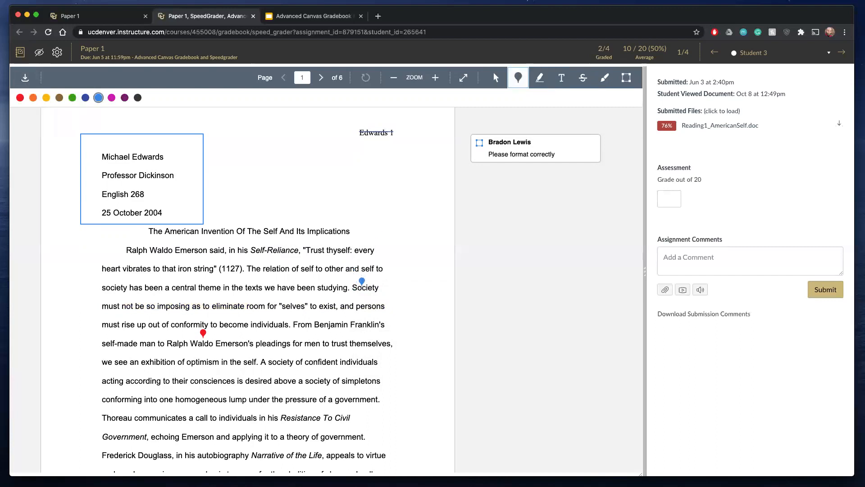
click(365, 281)
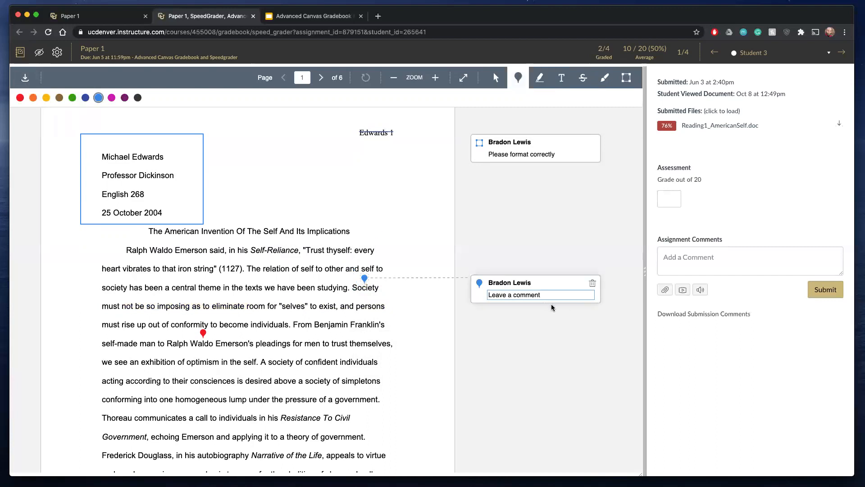
click(496, 78)
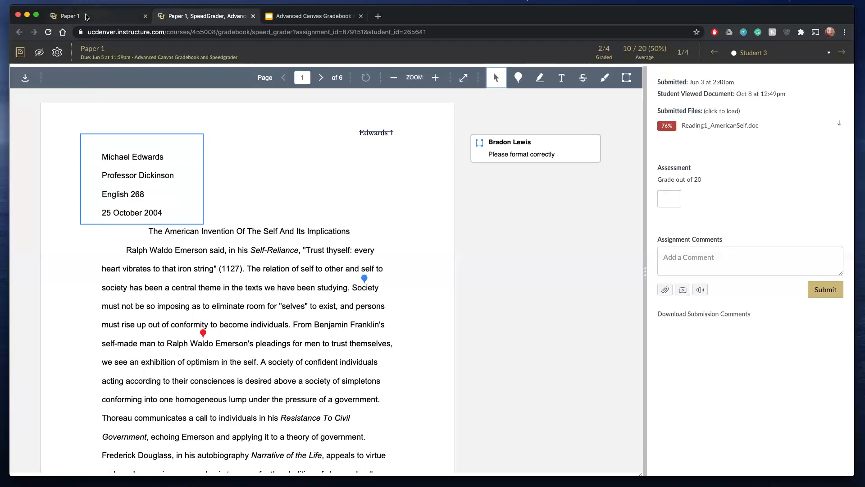
- Examine the existing annotations on pages 1 and 2 of the submission, selecting the comment on the boxed paragraph
click(86, 17)
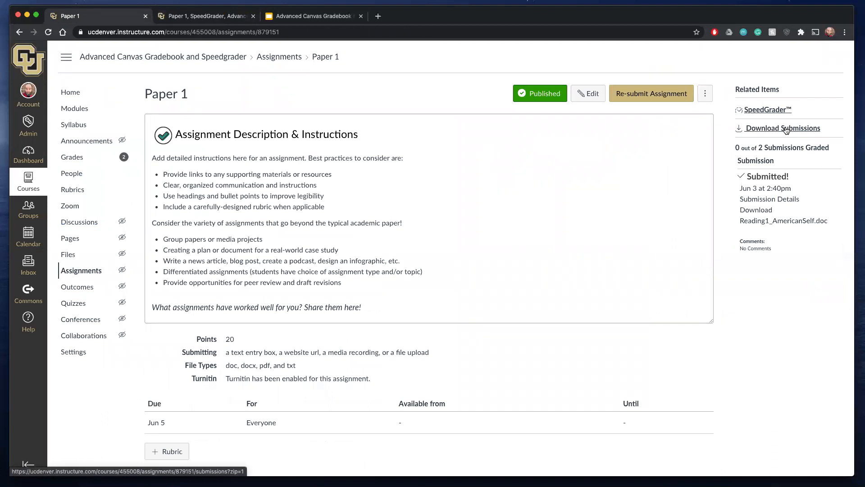
click(196, 17)
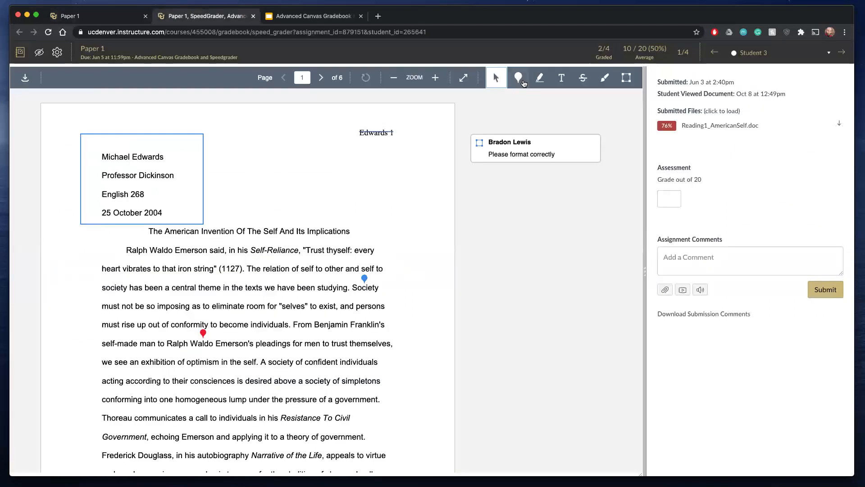
scroll(160, 183, down, 7)
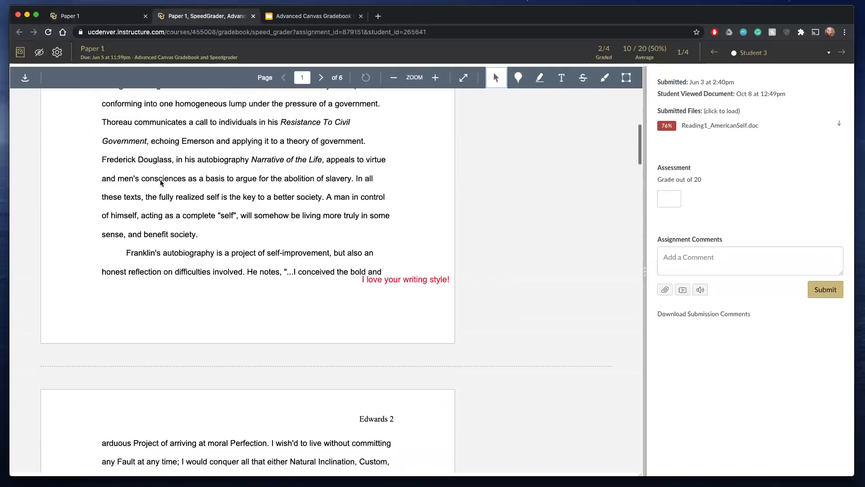
scroll(365, 287, down, 4)
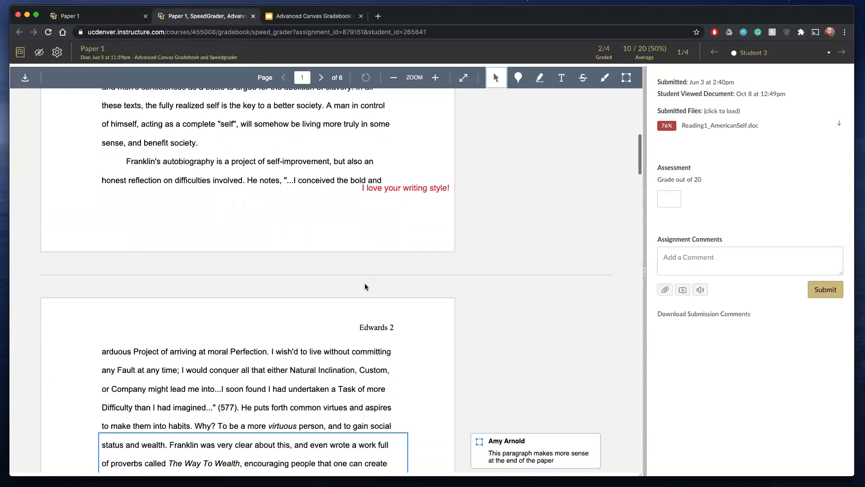
scroll(365, 287, down, 2)
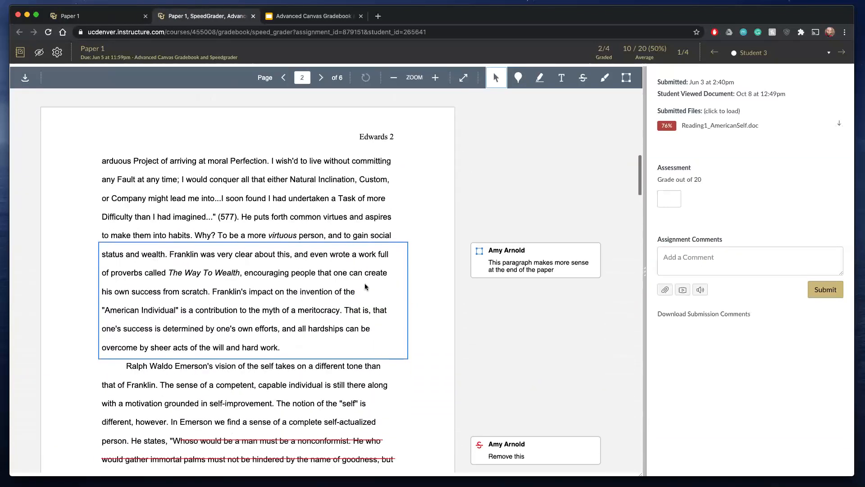
scroll(365, 287, down, 1)
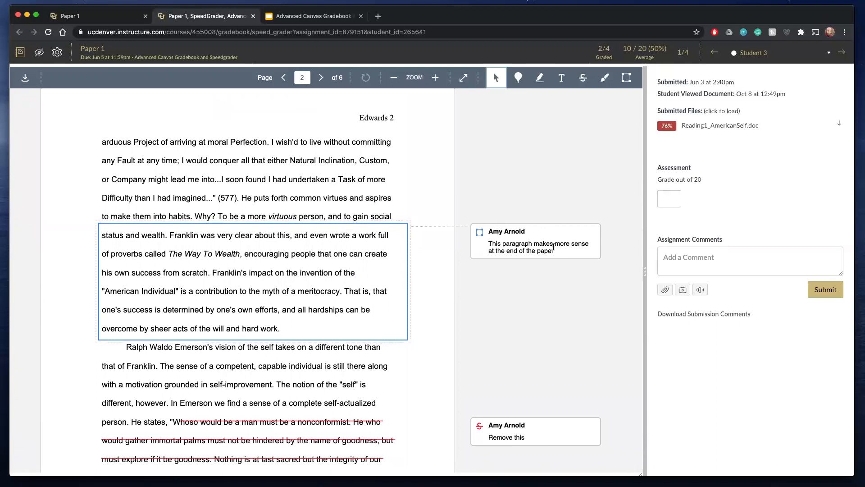
click(504, 230)
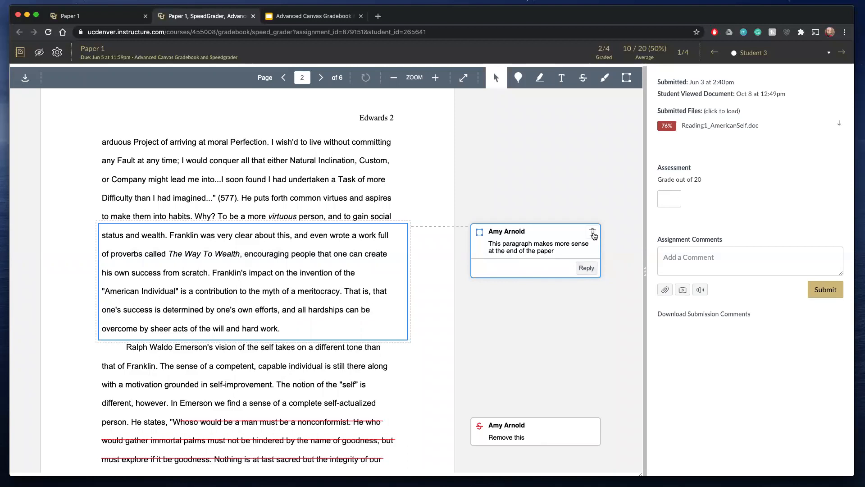
- Open the detailed similarity report for the submitted file Reading1_AmericanSelf.doc
scroll(501, 312, up, 7)
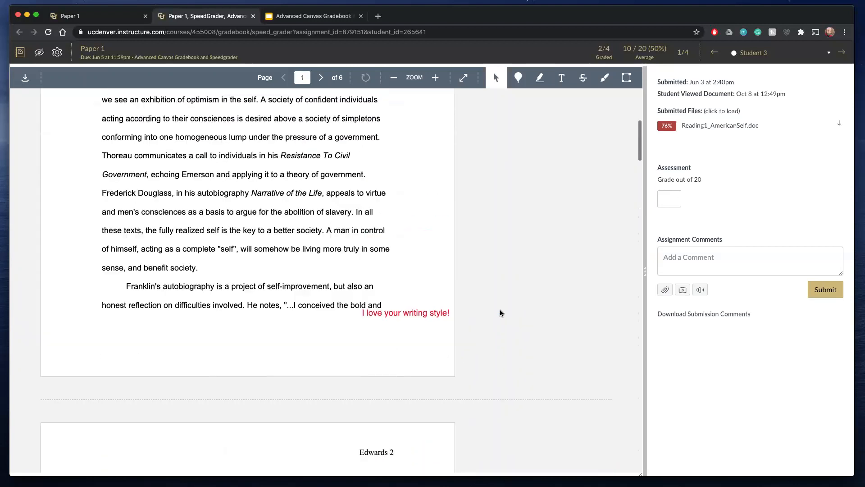
scroll(501, 312, up, 5)
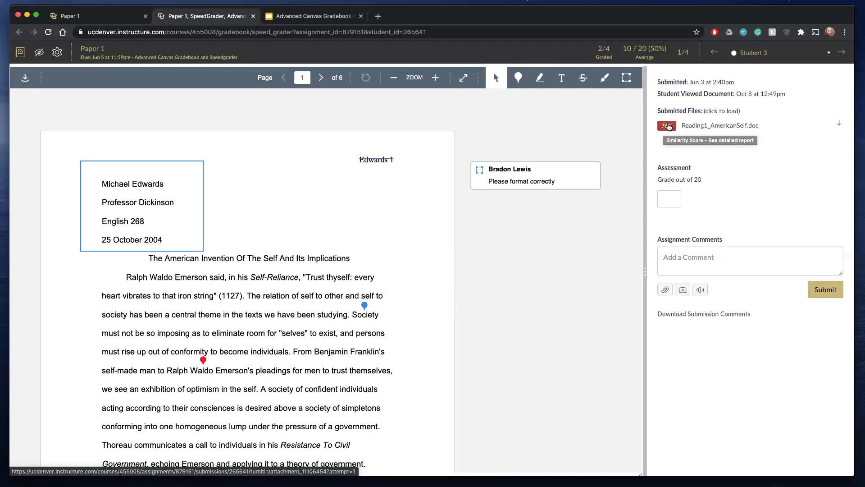
click(667, 127)
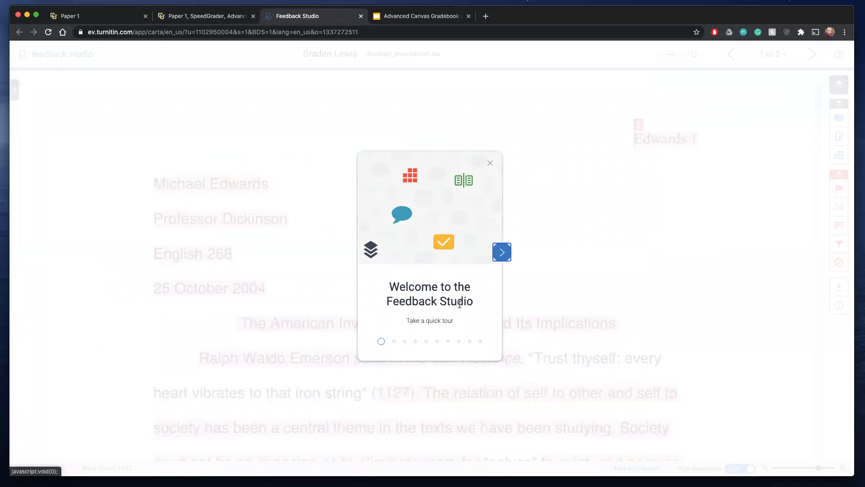
- View the first slides of the Feedback Studio welcome tour and dismiss it at the side panels slide
click(502, 256)
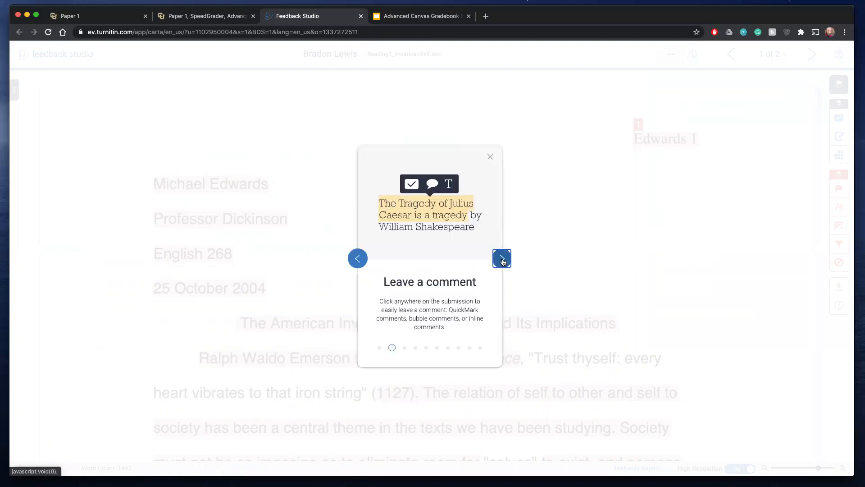
click(503, 259)
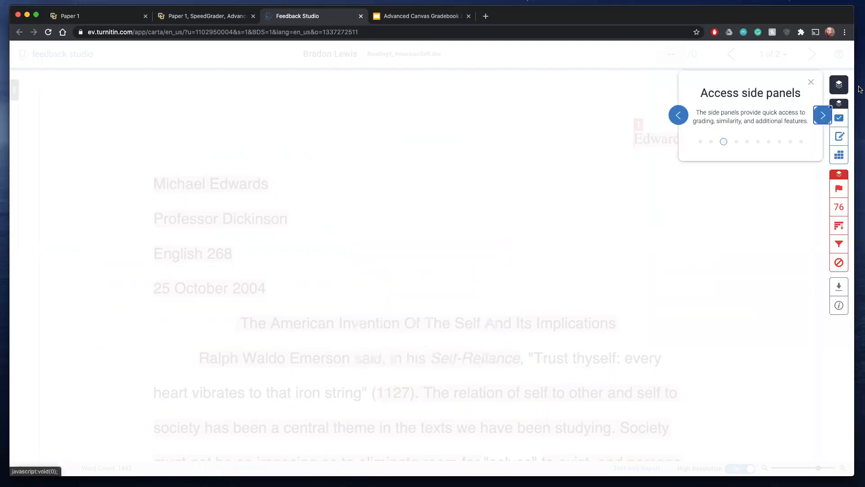
click(811, 81)
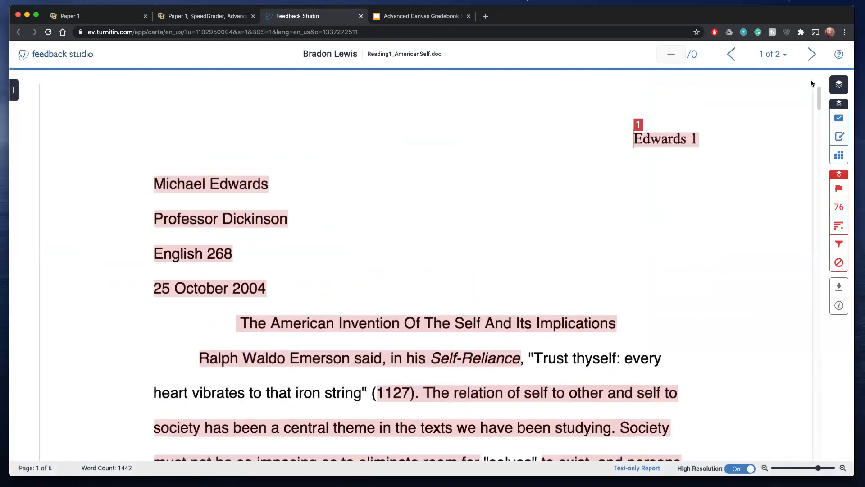
- Open the Match Overview for Reading1_AmericanSelf.doc and examine the highlighted matches on its first two pages
click(839, 207)
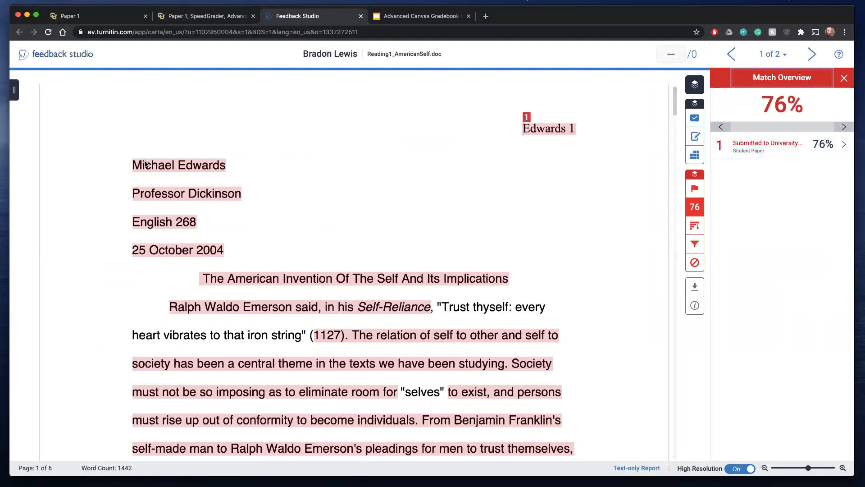
scroll(247, 224, down, 10)
scroll(248, 225, down, 8)
scroll(247, 225, down, 7)
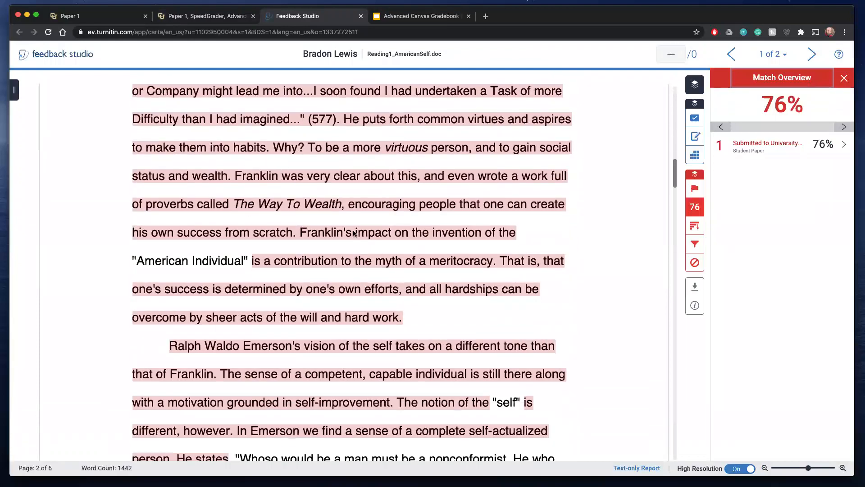
scroll(333, 355, down, 6)
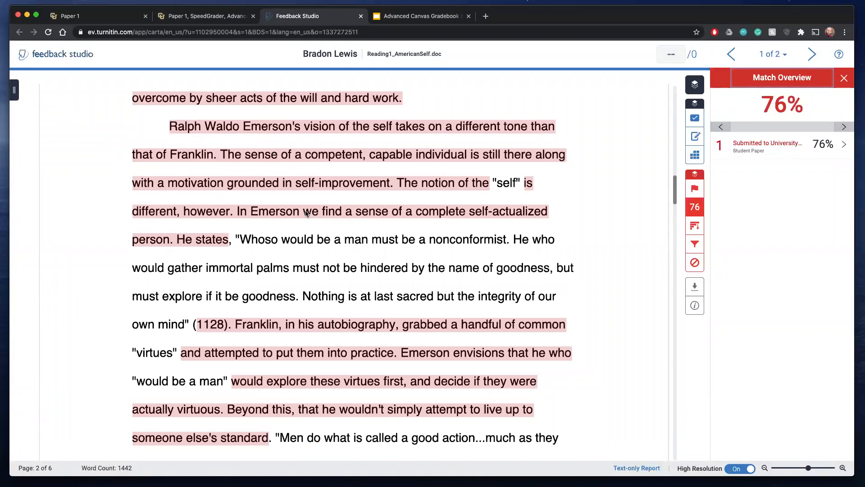
scroll(306, 212, up, 10)
scroll(305, 213, up, 8)
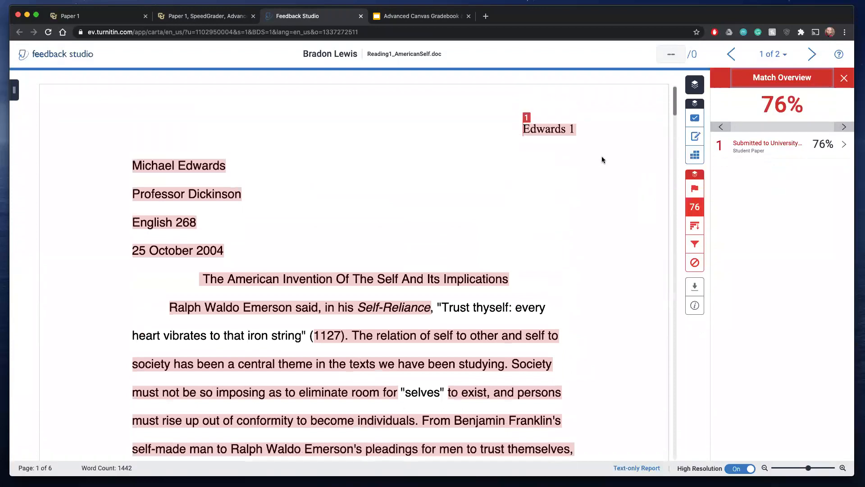
- Examine the highlighted matches throughout the second submission, Assignment1_Jane Doe.docx, and close the similarity report
click(811, 55)
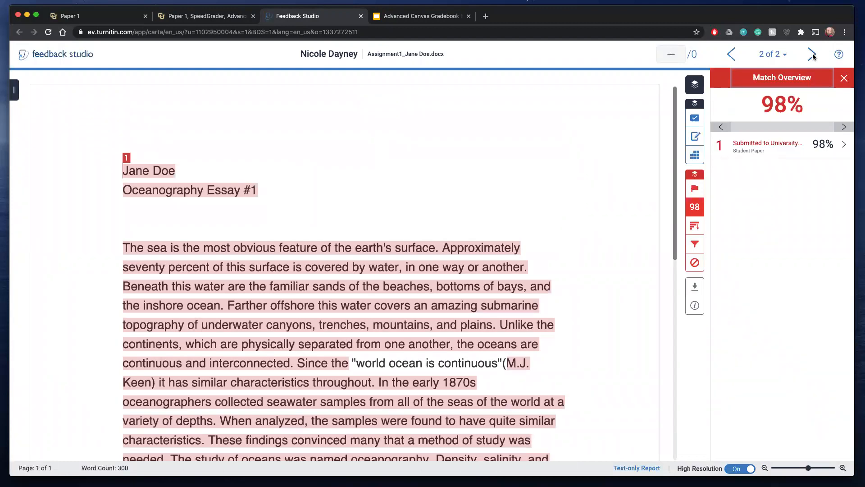
scroll(366, 199, down, 3)
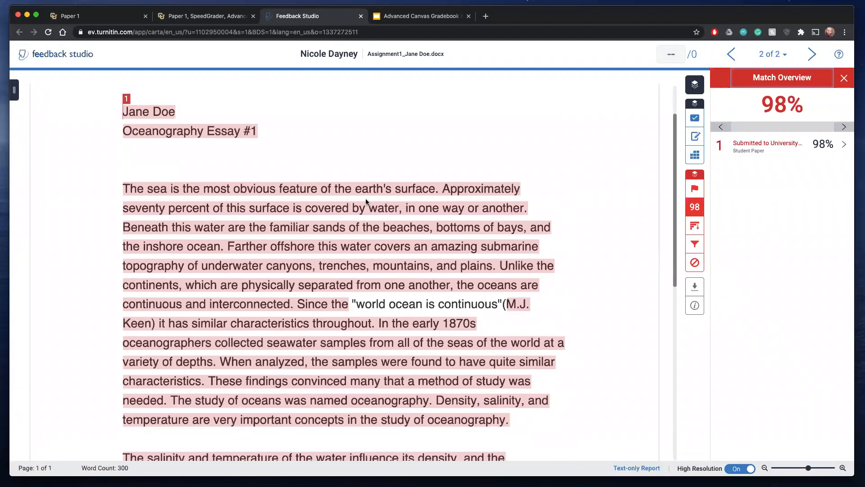
scroll(366, 201, down, 2)
scroll(366, 199, down, 3)
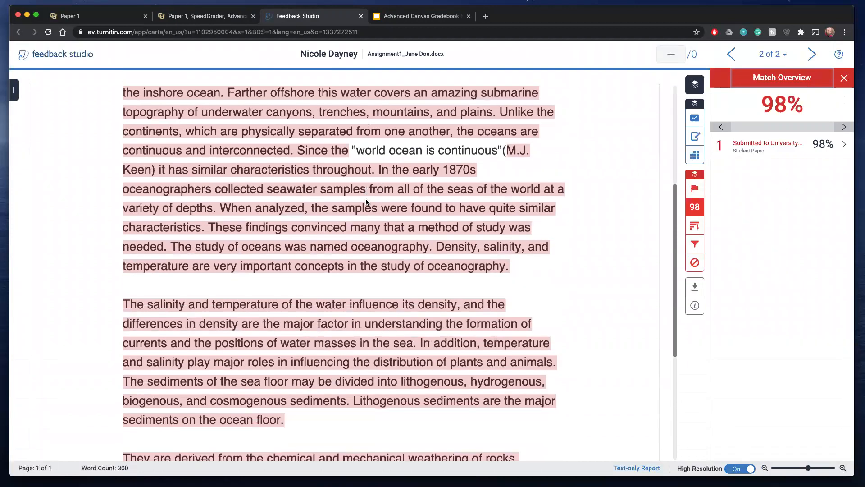
scroll(366, 200, down, 6)
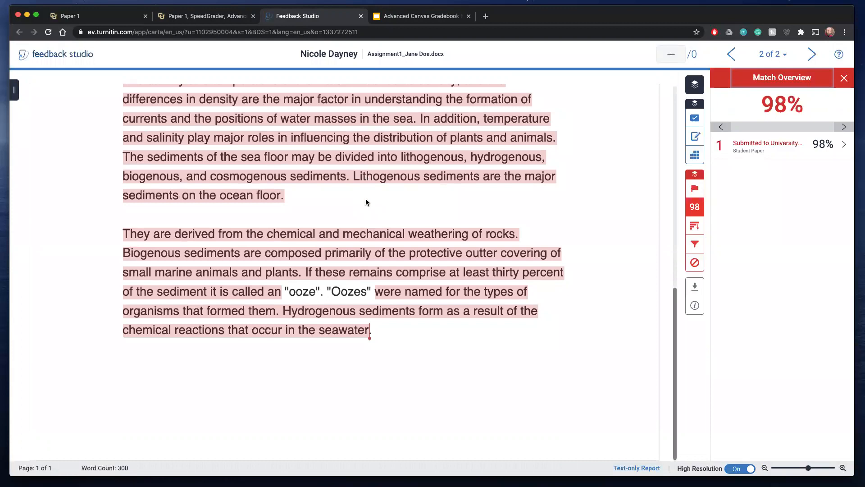
scroll(365, 199, up, 10)
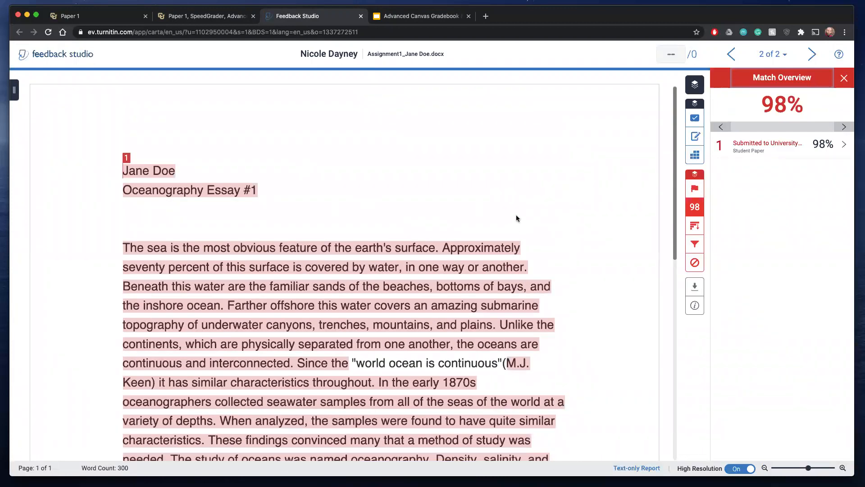
click(361, 16)
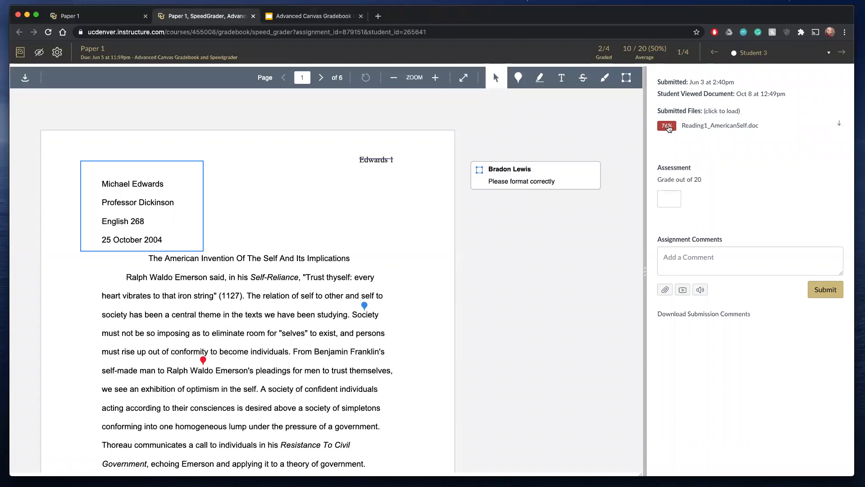
- Enter the placeholder text "gdhgdhs ah shsghdgh" as an assignment comment on the Paper 1 submission
click(693, 259)
text(gdh)
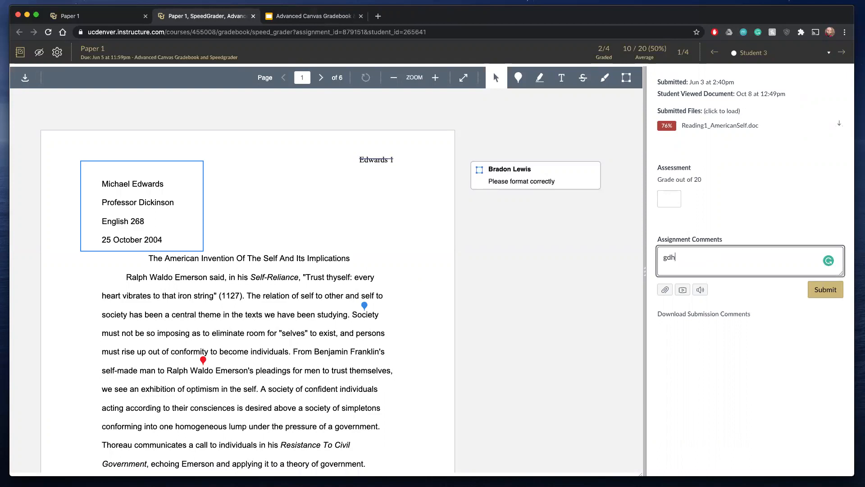
text(gdhs ah shsghdgh)
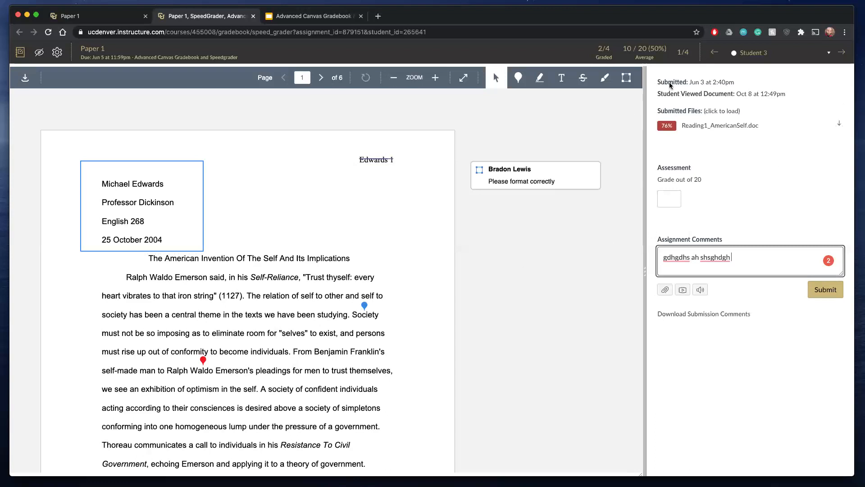
- Grade the Paper 1 submission 15 out of 20 and submit the drafted assignment comment
click(670, 202)
text(10)
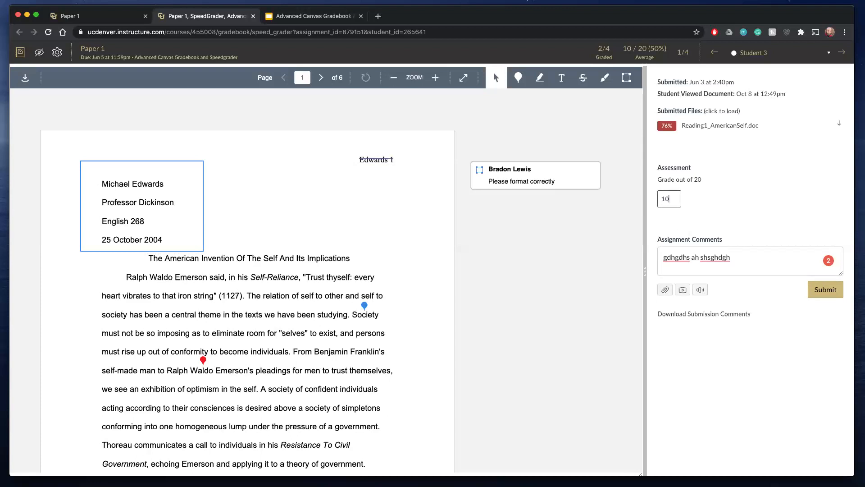
key(BackSpace)
key(BackSpace)
text(15)
click(823, 289)
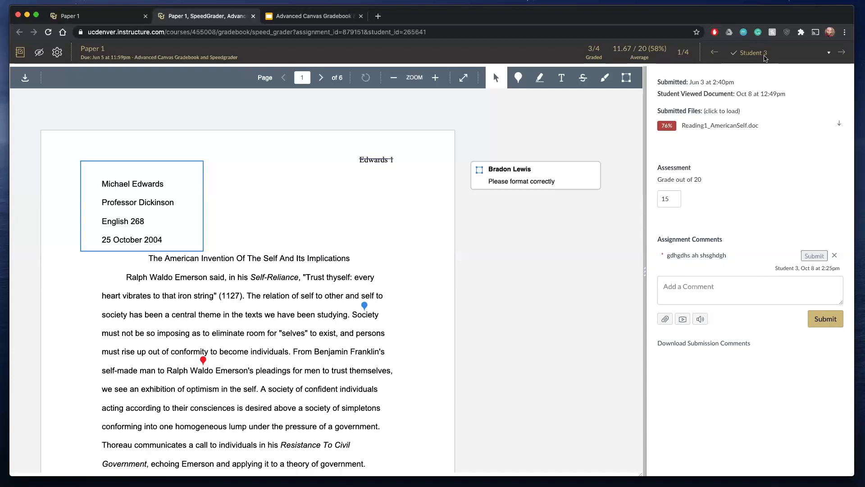
- Turn off hiding student names in the SpeedGrader options, keep sorting by student name, and save the settings
click(58, 52)
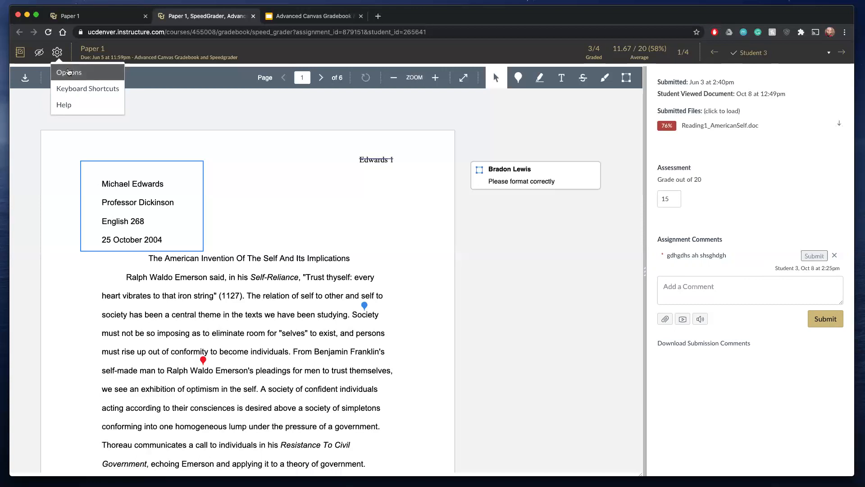
click(69, 73)
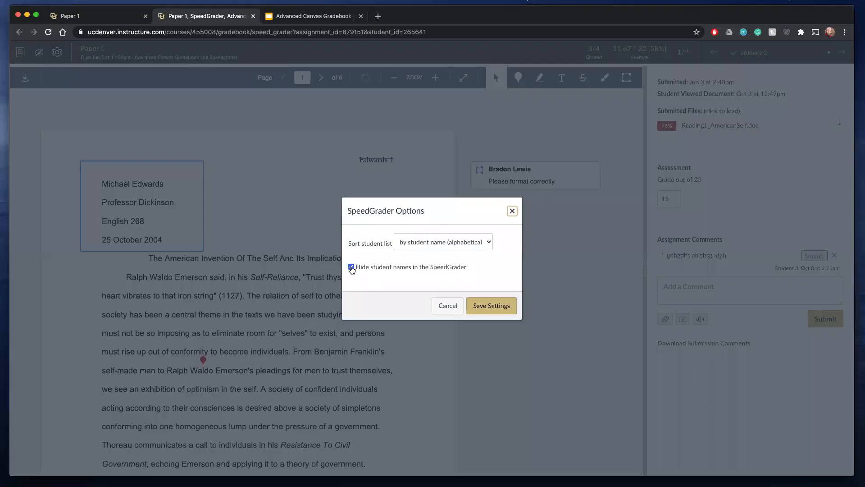
click(351, 267)
click(478, 245)
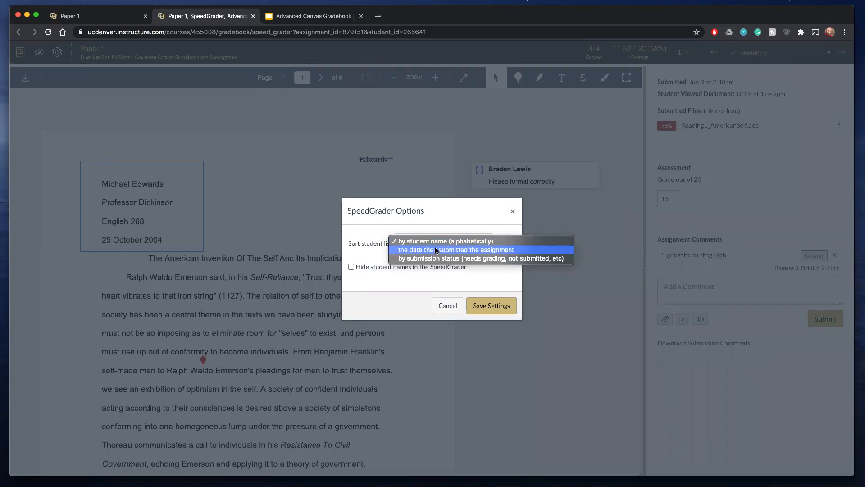
click(383, 278)
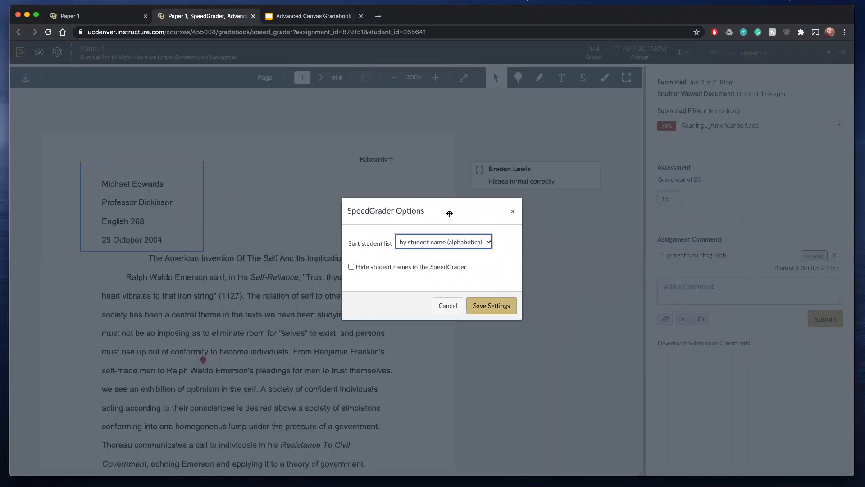
click(497, 305)
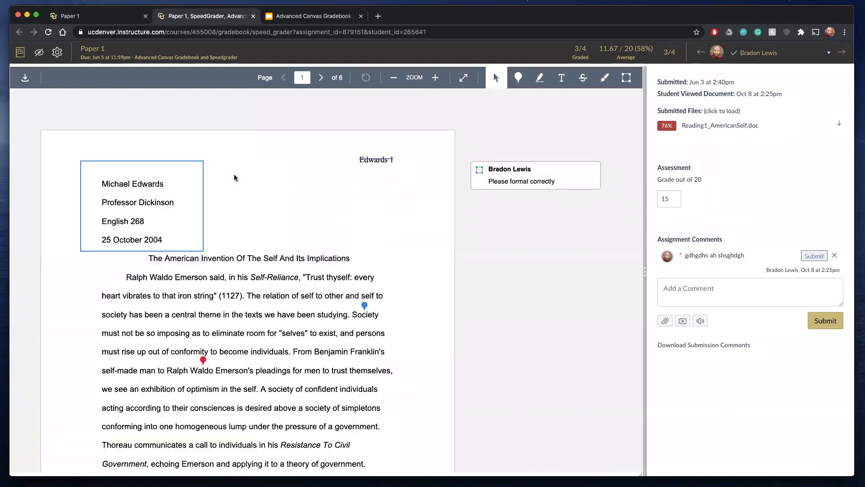
- Review the student list sorting choices in the SpeedGrader options and leave without saving
click(57, 52)
click(70, 73)
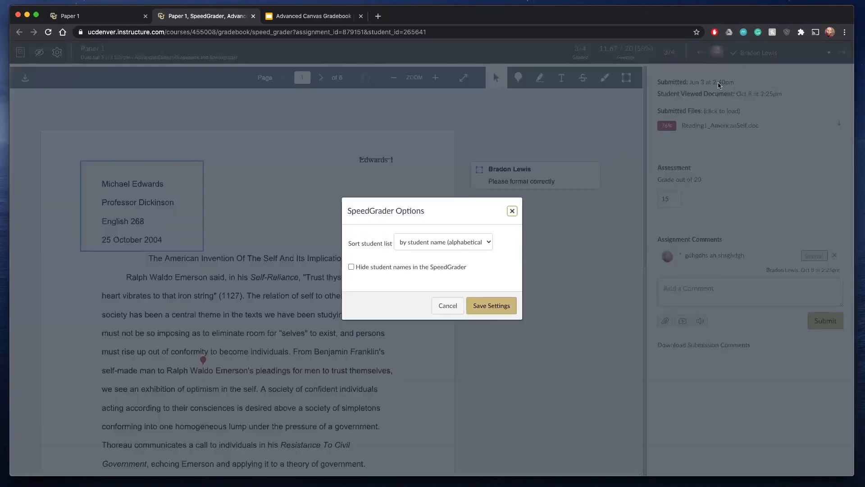
click(473, 246)
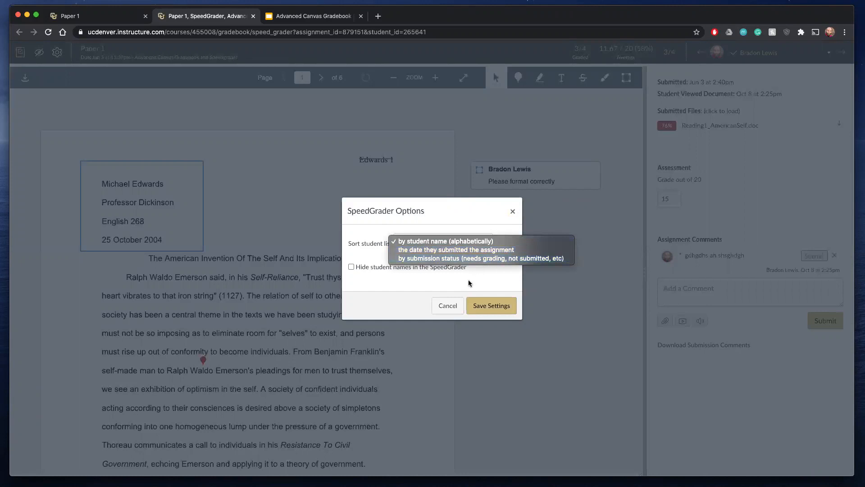
click(446, 307)
click(443, 307)
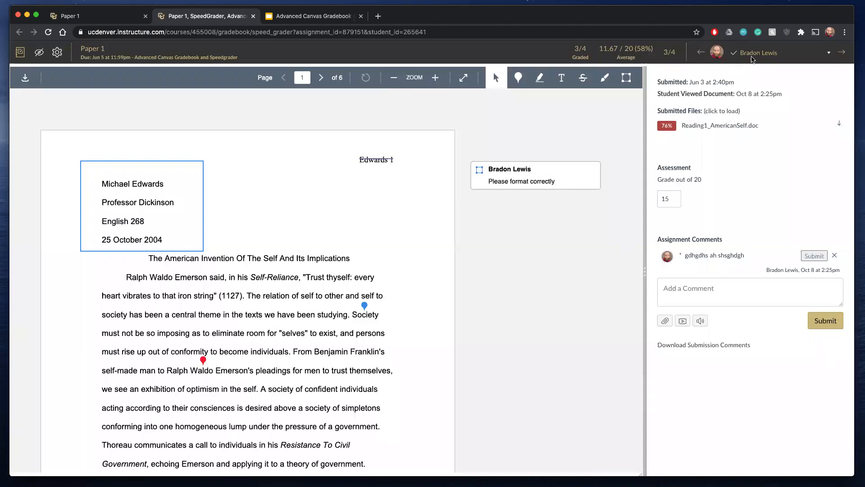
- Browse between neighbouring students' submissions, and open the ungraded Oceanography essay from the student list
click(829, 53)
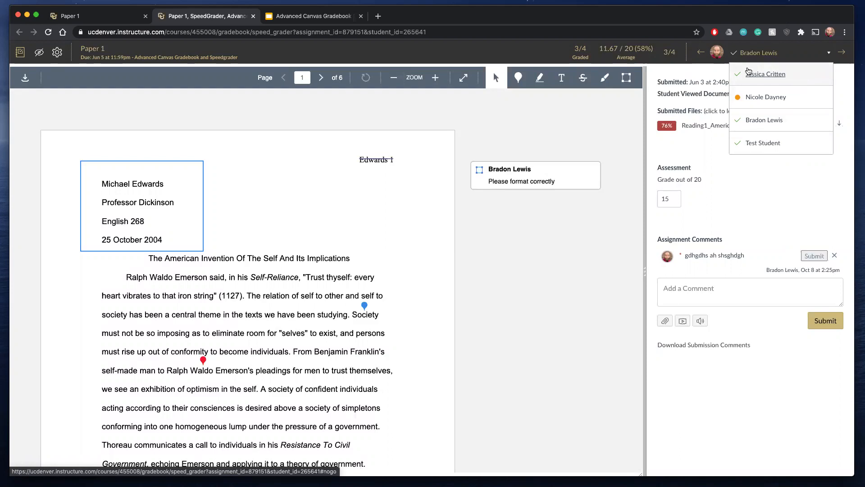
click(700, 52)
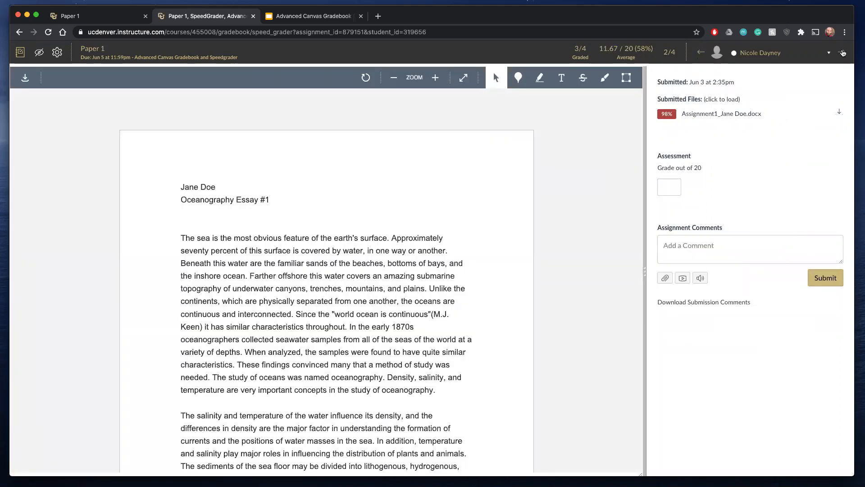
click(842, 53)
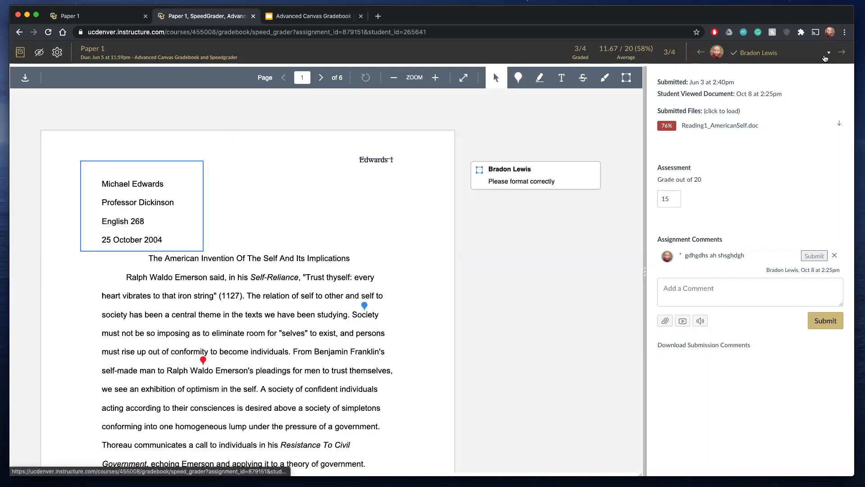
click(828, 53)
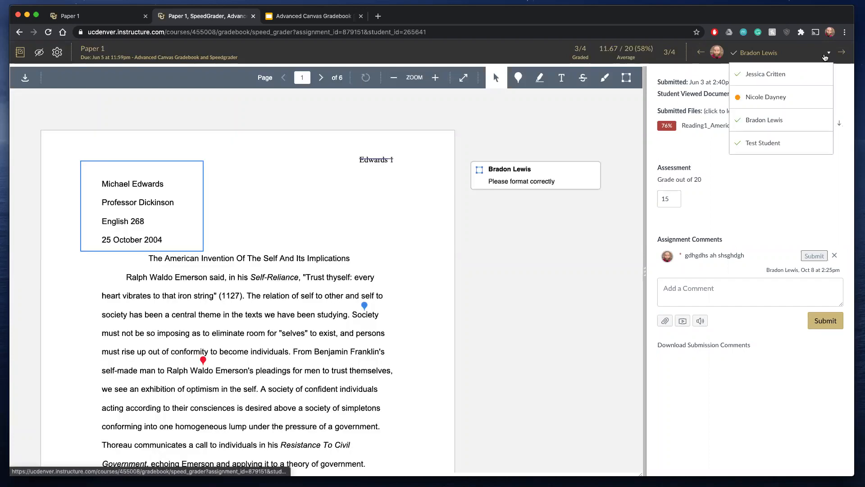
click(776, 98)
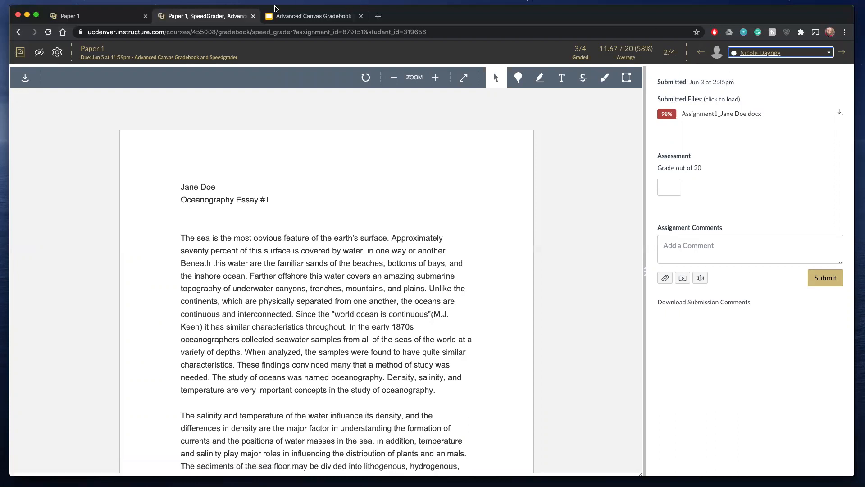
- Close SpeedGrader for Paper 1 and open Paper 3 in SpeedGrader from the course gradebook
click(253, 17)
click(101, 18)
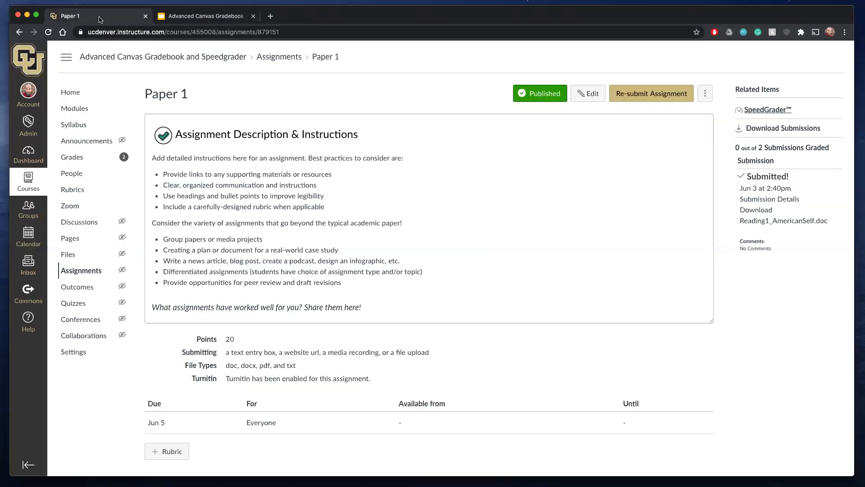
click(78, 160)
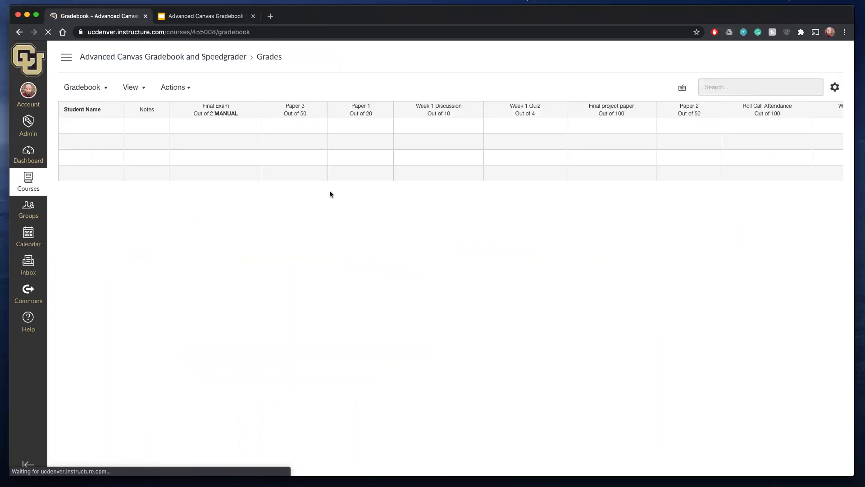
click(319, 109)
click(316, 145)
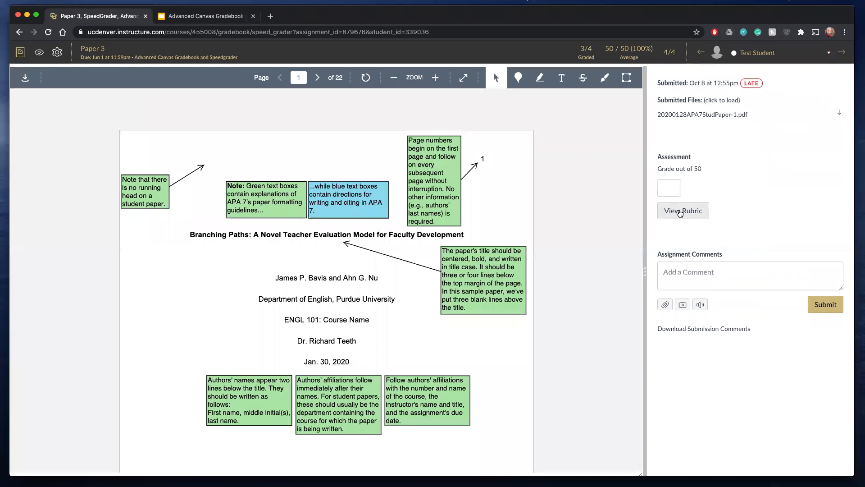
- Show the Paper 3 rubric and widen the grading area until the rubric's points column fits
click(680, 213)
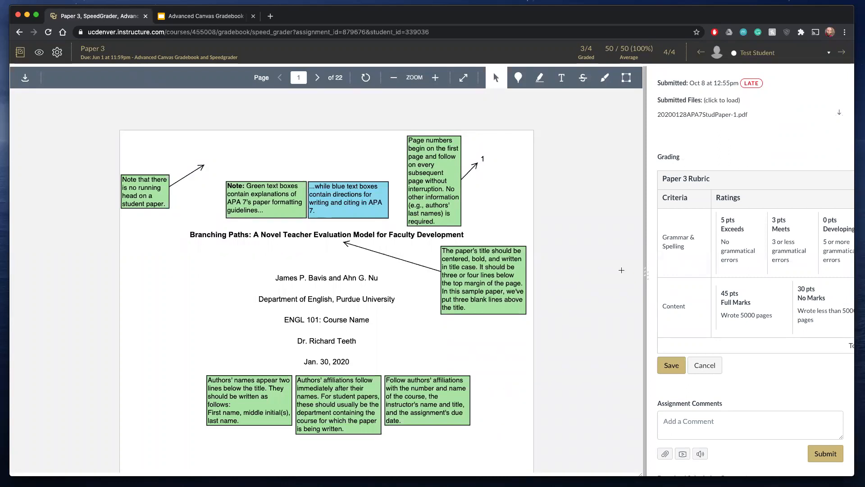
drag(645, 272, 539, 273)
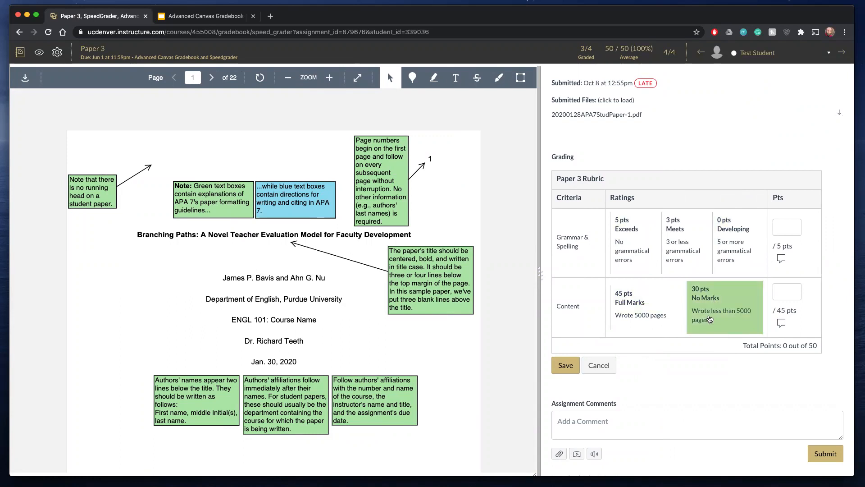
- Reopen the Paper 3 rubric, rate Grammar & Spelling as Exceeds (5 pts) and Content as No Marks (30 pts), and save the rubric grade
click(599, 365)
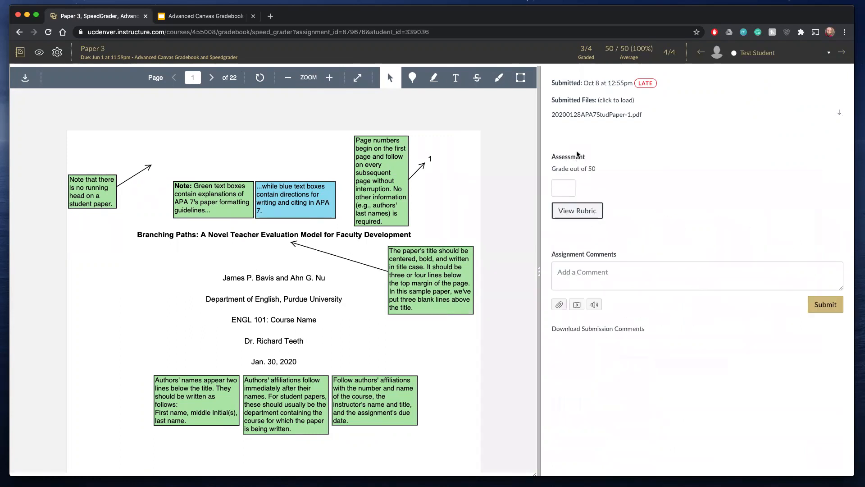
click(579, 209)
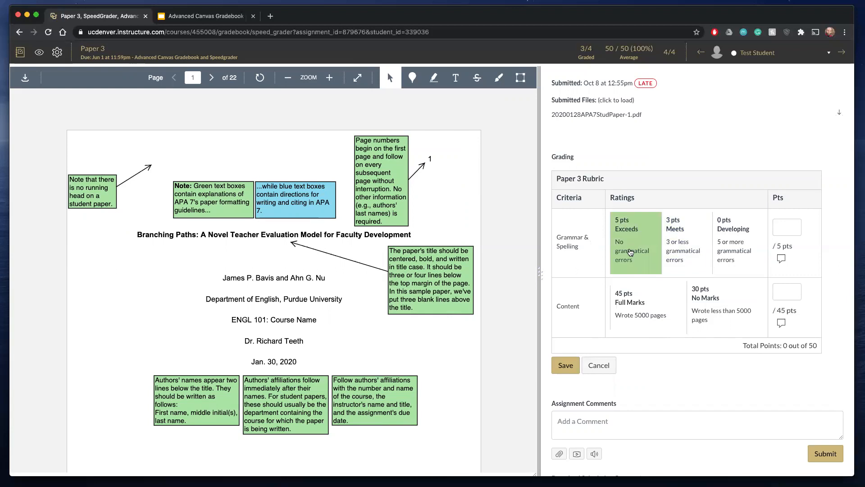
click(631, 253)
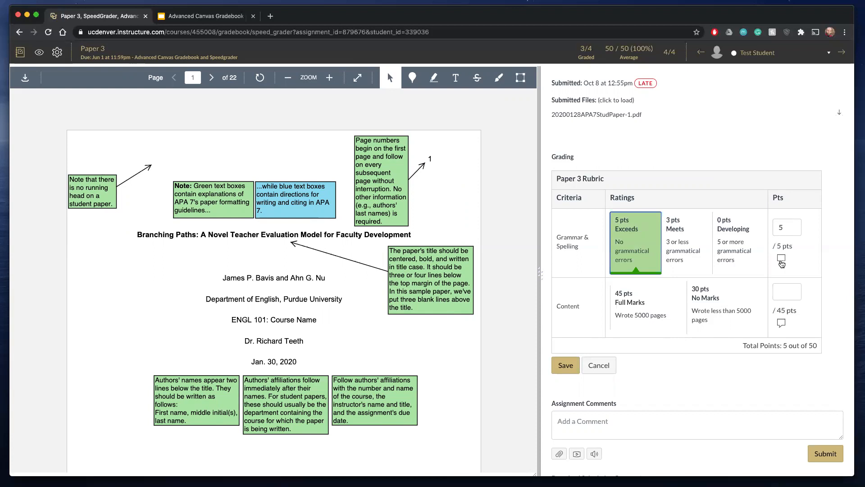
click(782, 259)
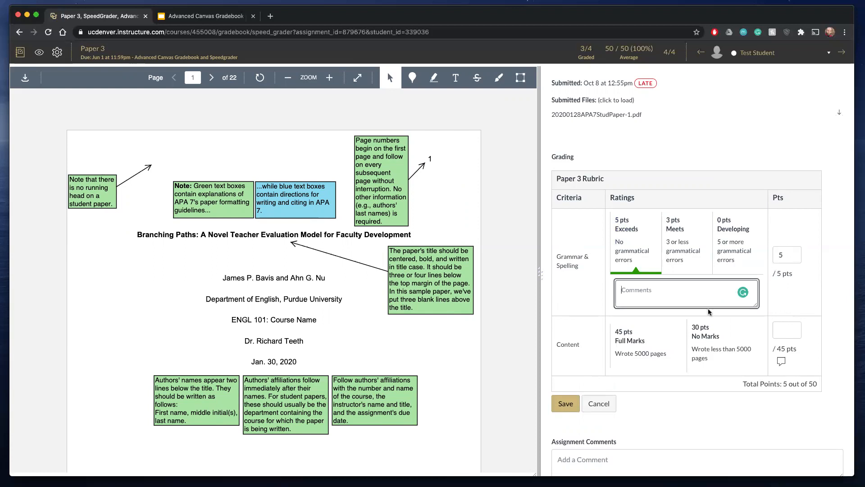
click(703, 342)
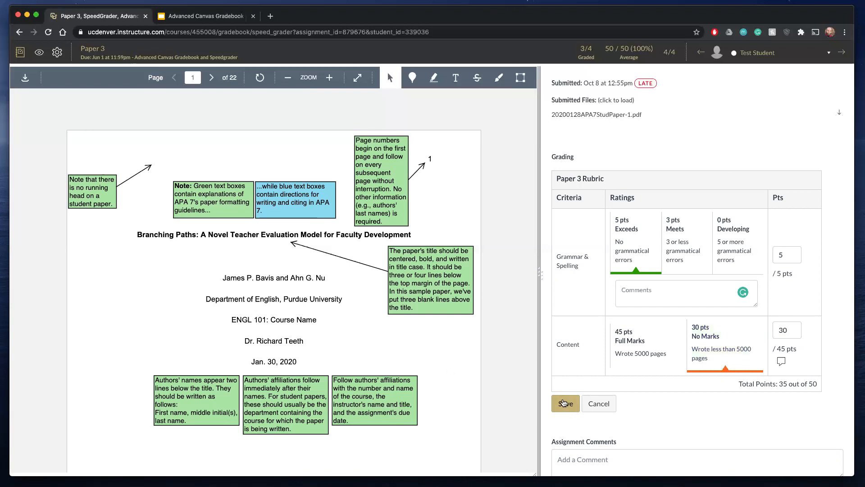
click(564, 402)
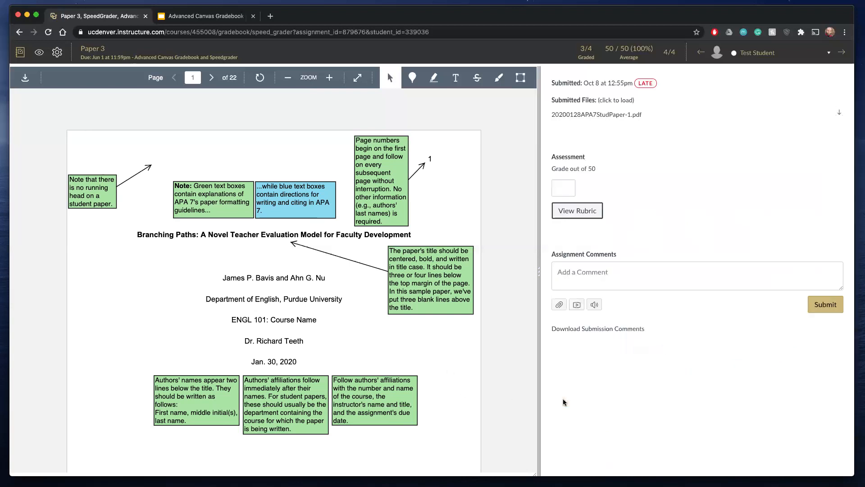
scroll(669, 220, down, 1)
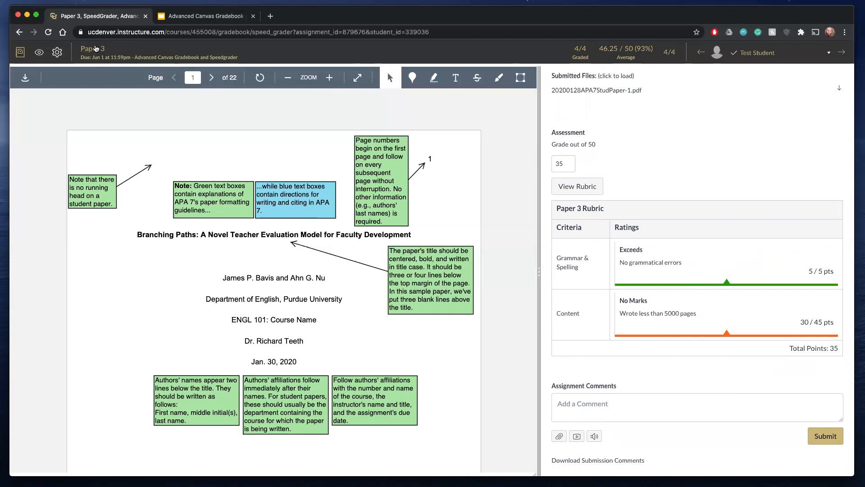
- Return to the gradebook, open Week 1 Quiz in SpeedGrader and advance to the third student's submission
click(20, 53)
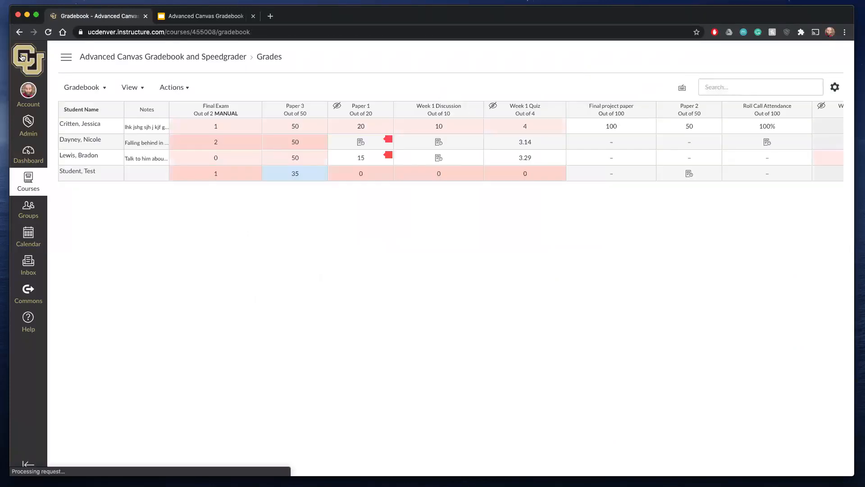
click(558, 110)
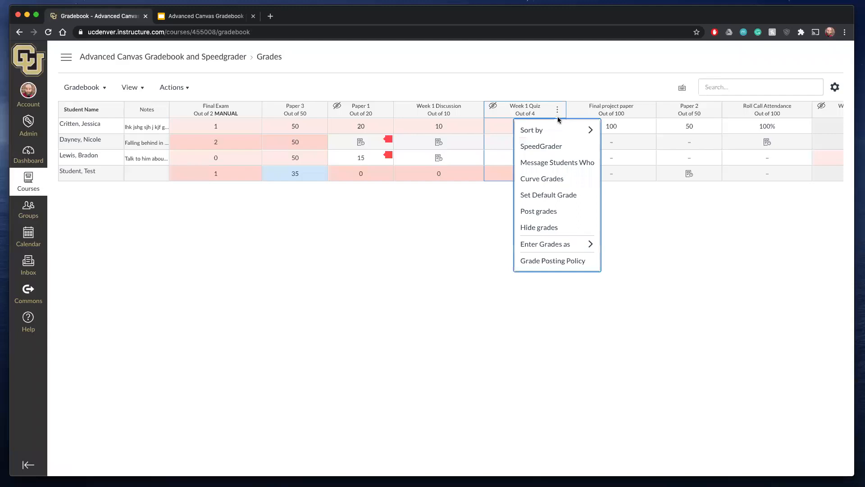
click(558, 145)
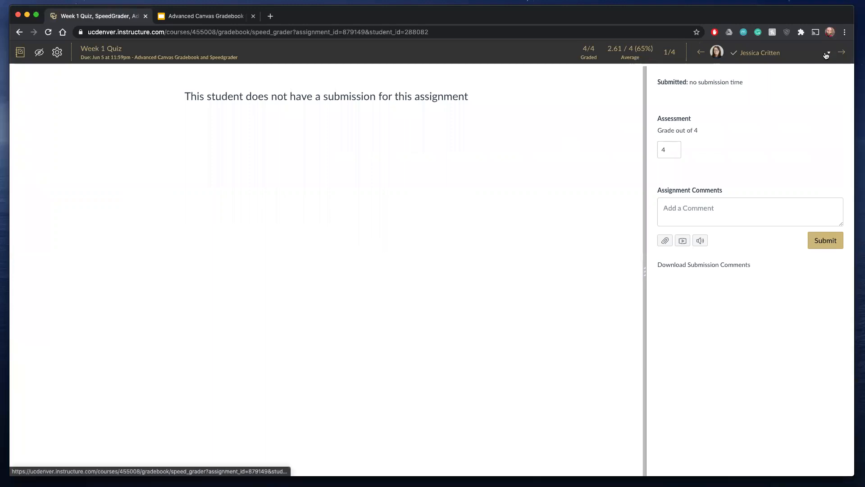
click(840, 53)
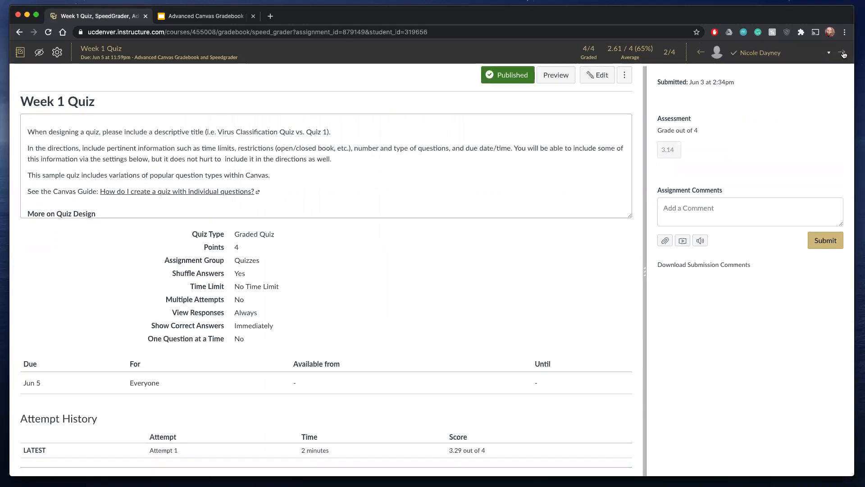
click(843, 53)
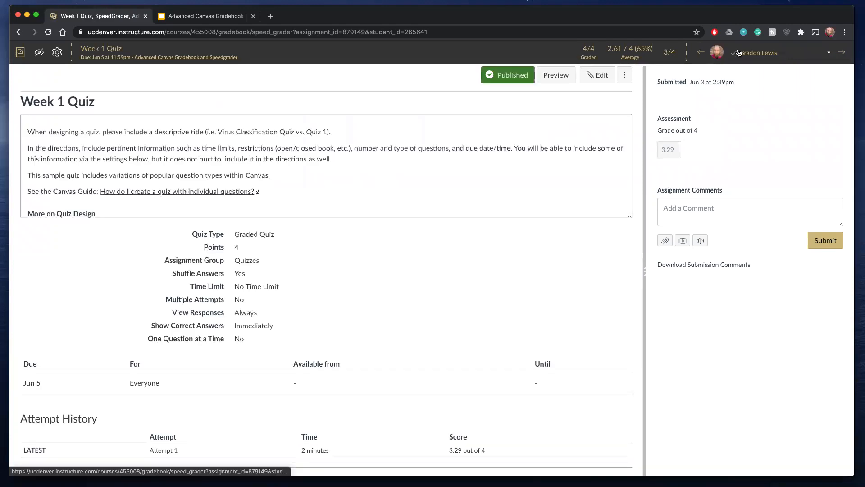
- Review the third student's Week 1 Quiz attempt, examining the quiz details, attempt history and the answers and points for Questions 1 to 4
scroll(531, 203, down, 3)
scroll(332, 357, down, 12)
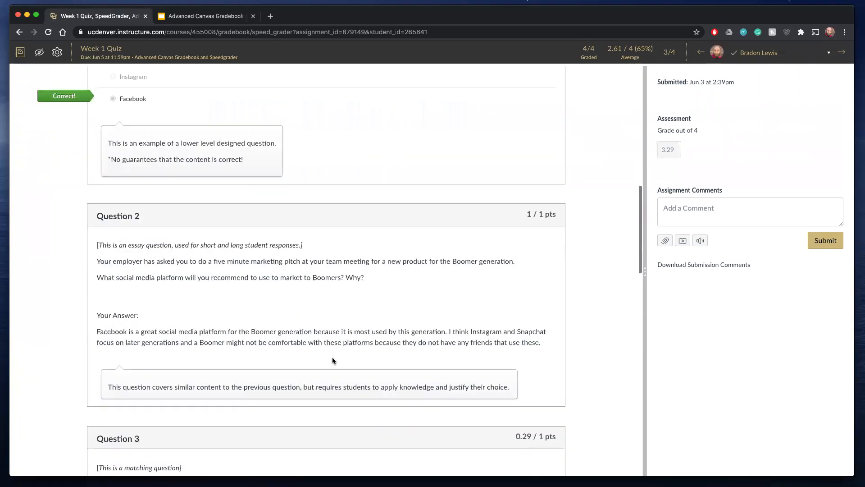
scroll(331, 357, up, 7)
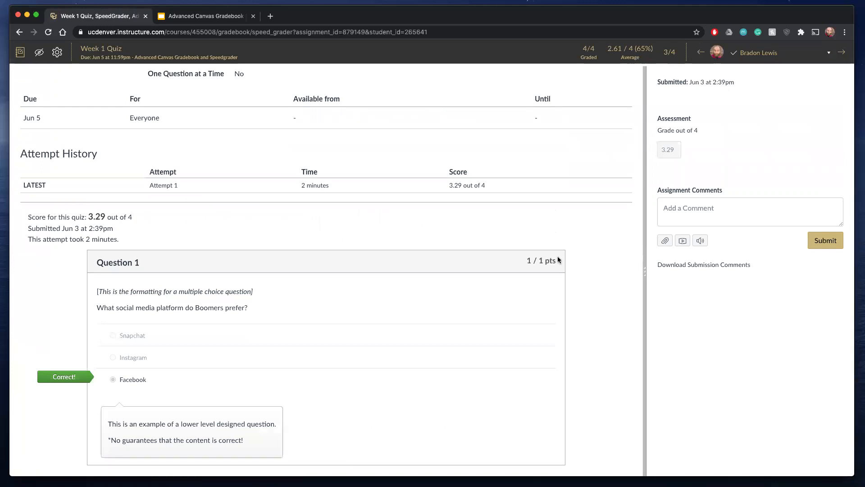
scroll(558, 260, down, 1)
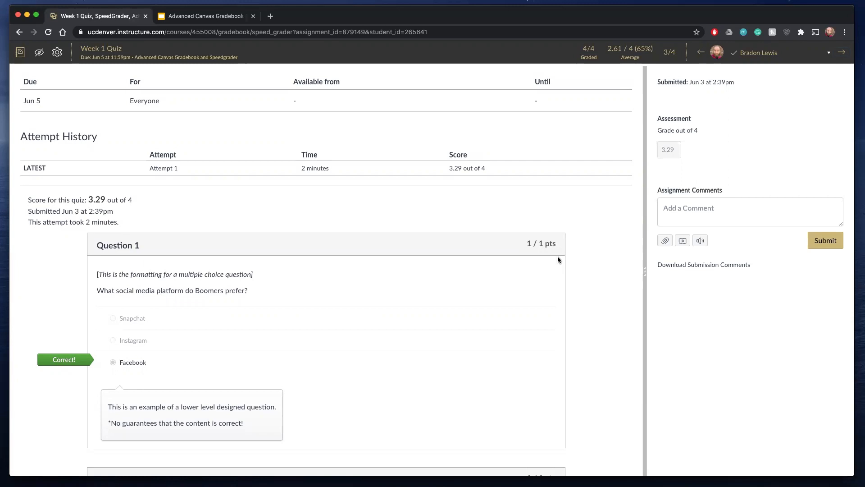
scroll(558, 257, up, 6)
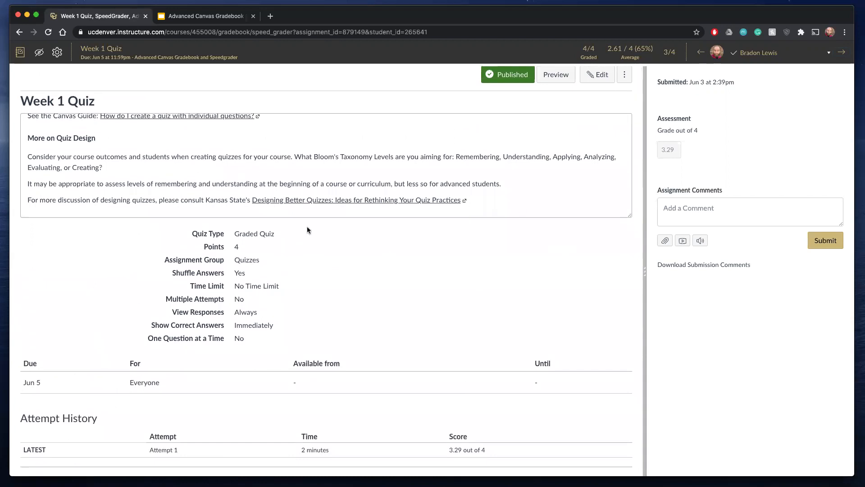
scroll(322, 242, down, 3)
scroll(323, 243, down, 5)
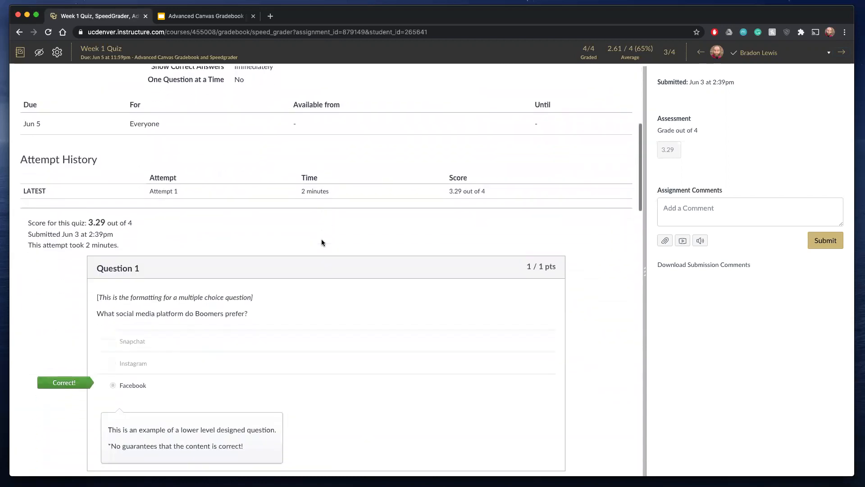
scroll(322, 243, down, 1)
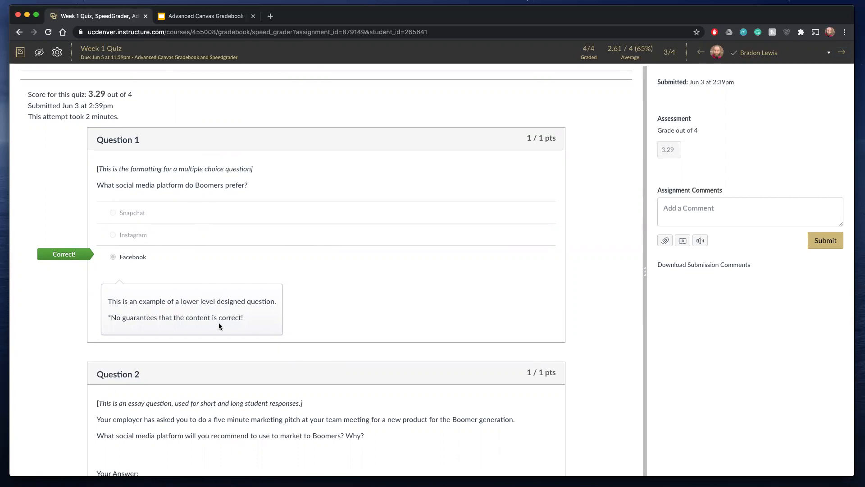
scroll(220, 326, down, 4)
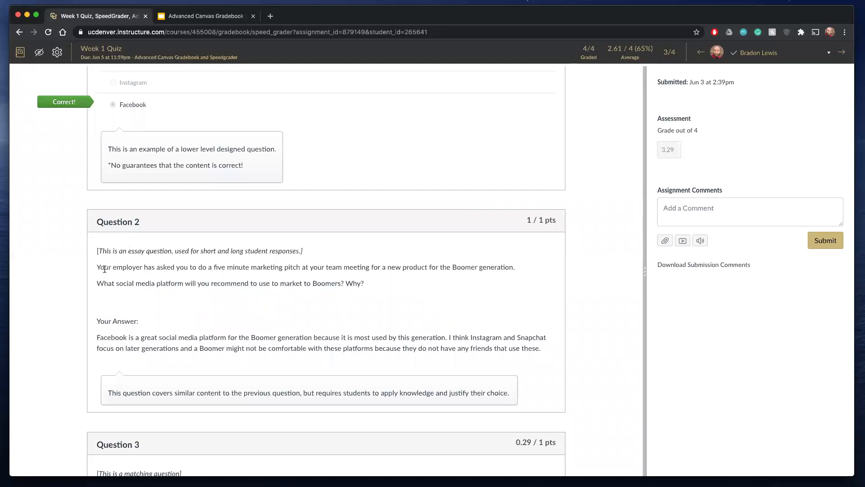
scroll(144, 277, down, 1)
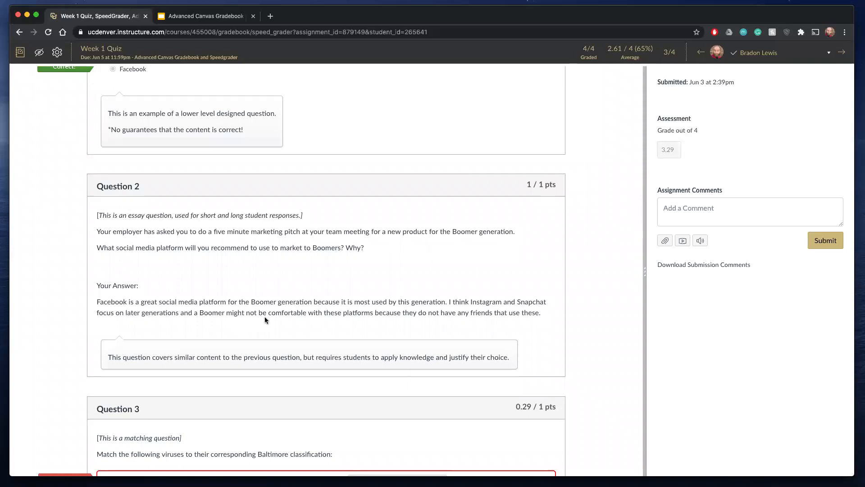
scroll(265, 319, down, 2)
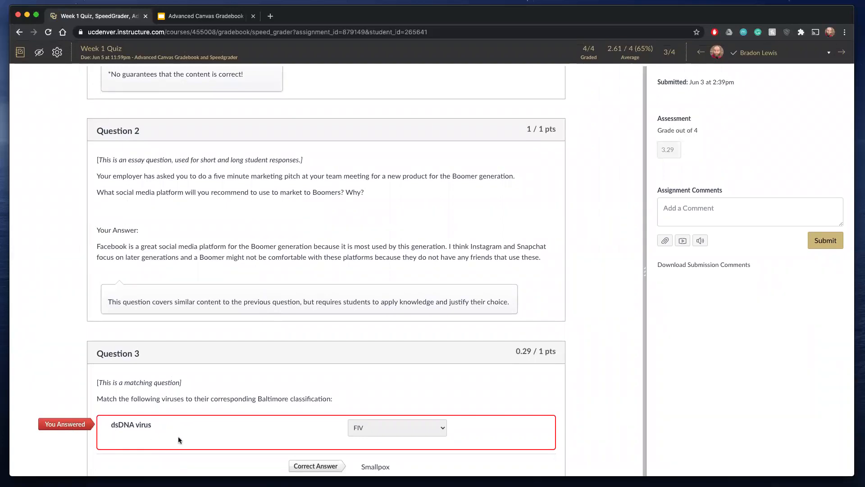
scroll(179, 440, down, 8)
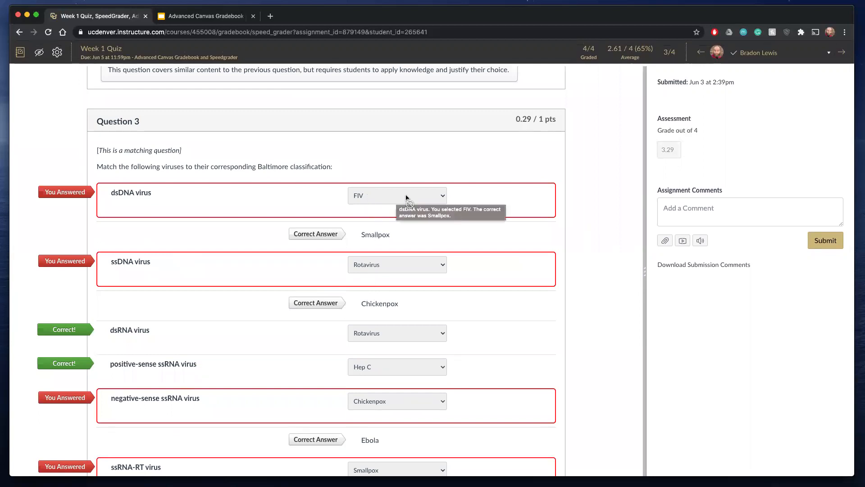
scroll(540, 212, down, 8)
scroll(540, 214, down, 10)
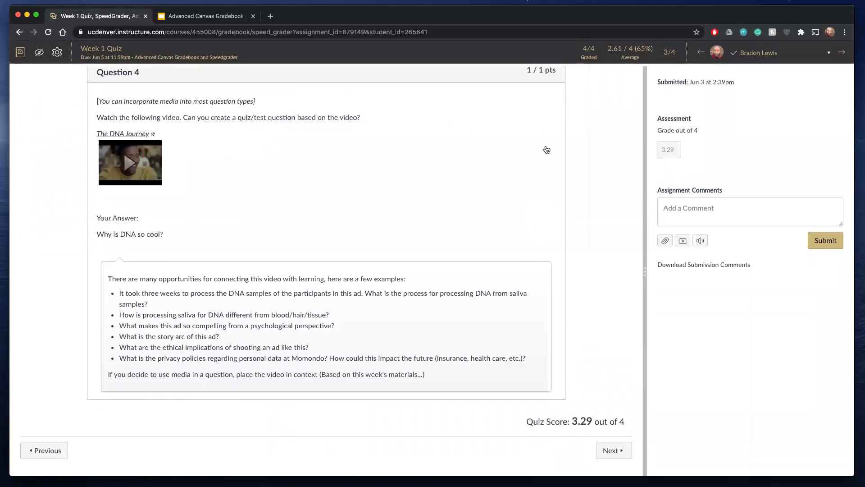
scroll(547, 139, up, 2)
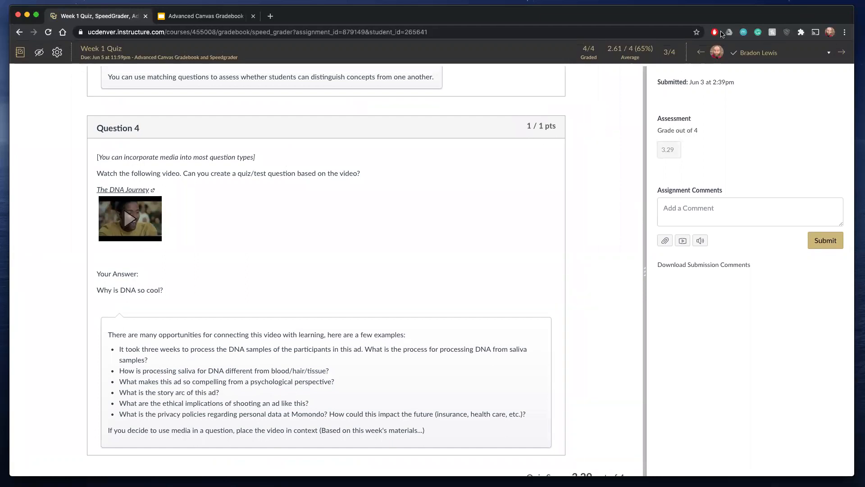
- Go back to the previous student's Week 1 Quiz attempt and examine the question scores and answers through Question 4
click(699, 53)
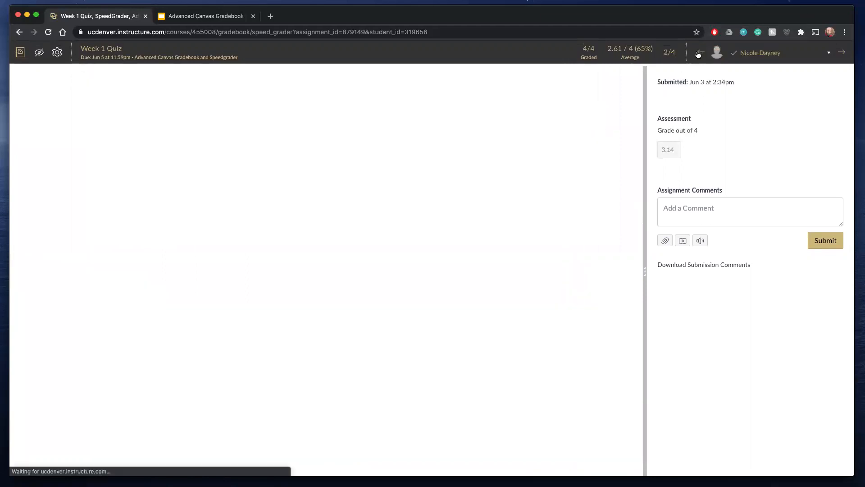
scroll(566, 279, down, 6)
scroll(567, 278, down, 5)
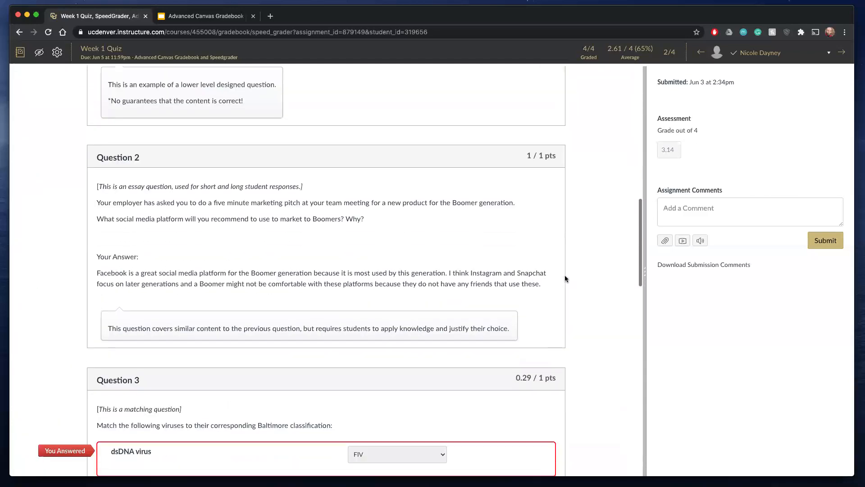
right_click(528, 154)
key(Escape)
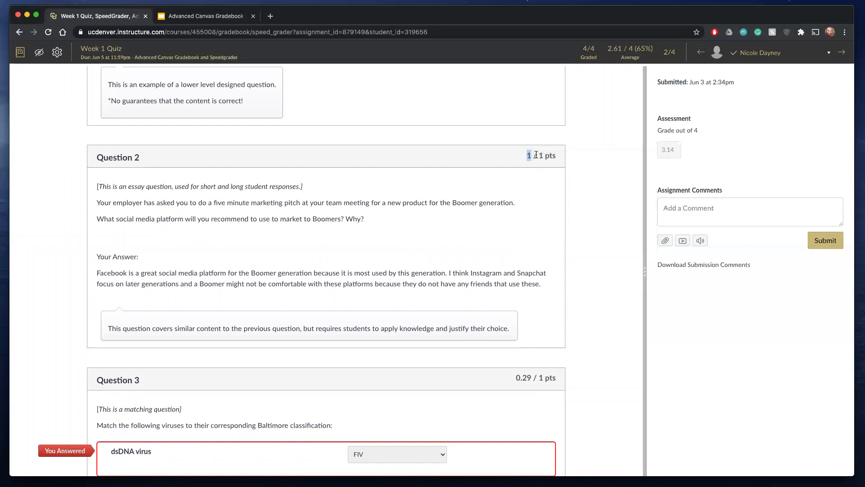
scroll(535, 154, down, 12)
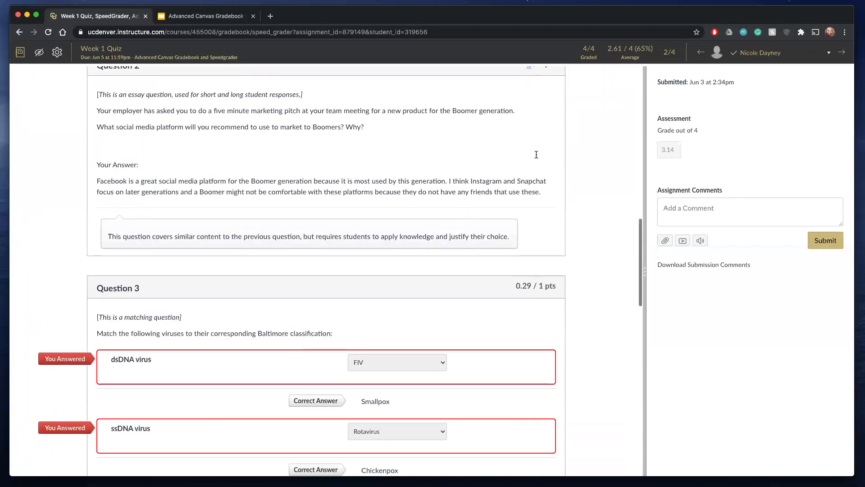
scroll(512, 229, down, 6)
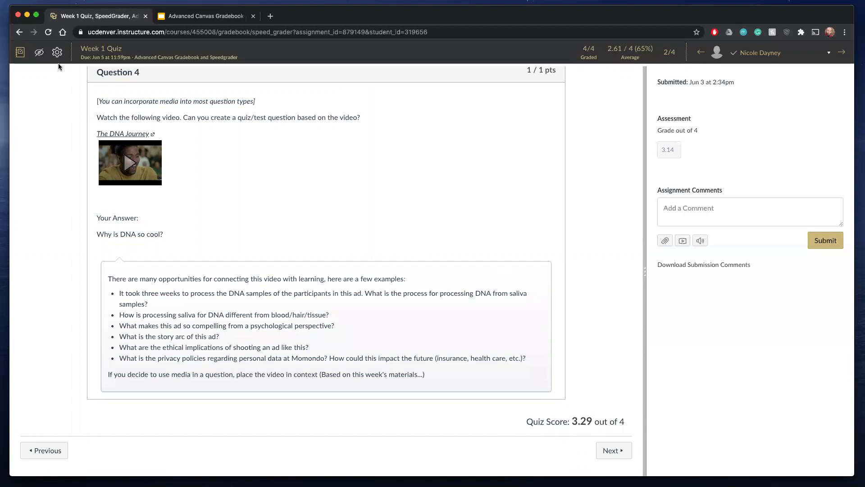
- Leave SpeedGrader for the gradebook and open the TechSmith Knowmia Quiz Test course from the dashboard
click(20, 53)
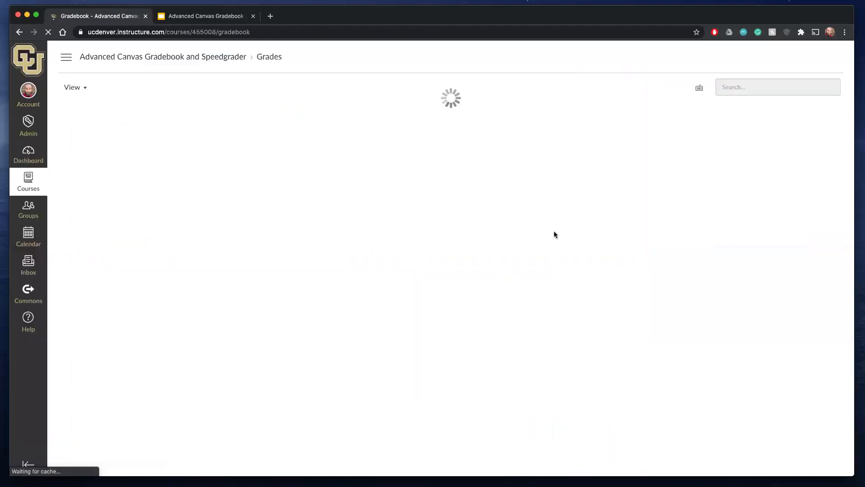
click(45, 160)
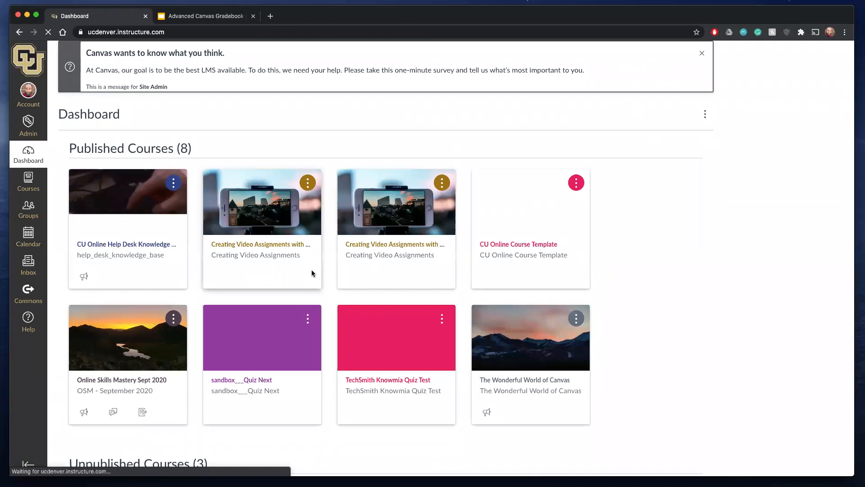
scroll(311, 273, down, 2)
scroll(451, 295, down, 1)
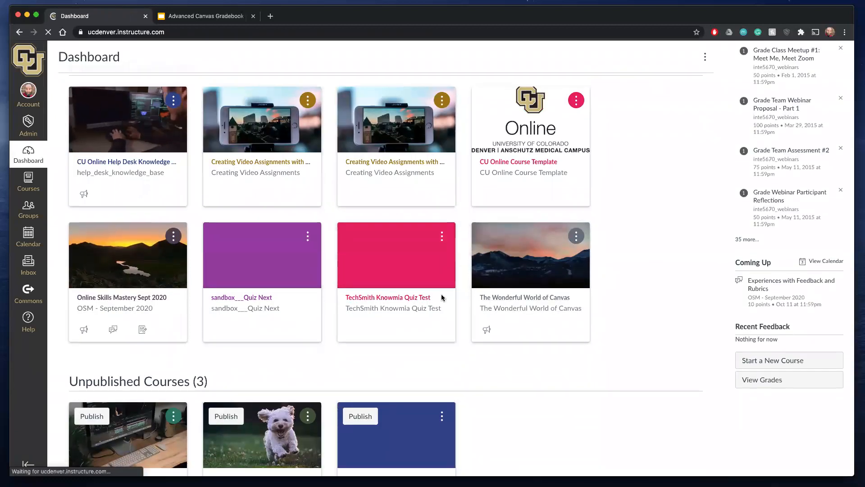
click(399, 298)
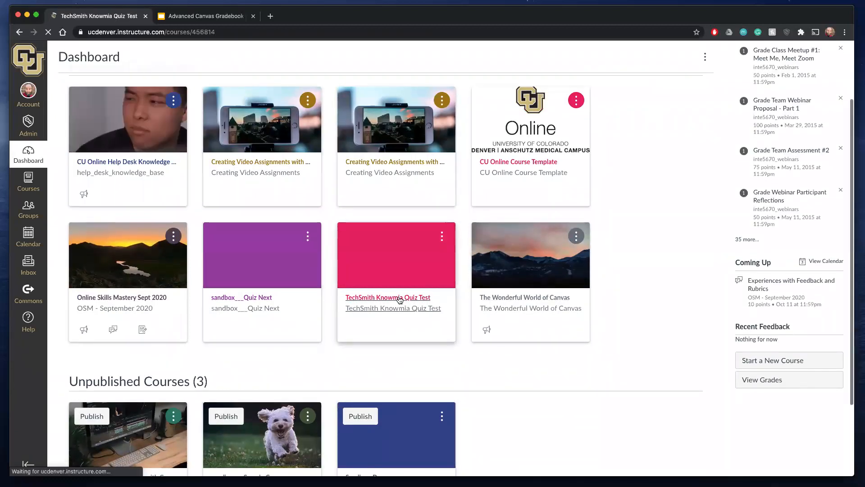
- Open the TechSmith Knowmia Quiz Test gradebook and launch SpeedGrader for the Knowmia Free Response Video Quiz
click(72, 157)
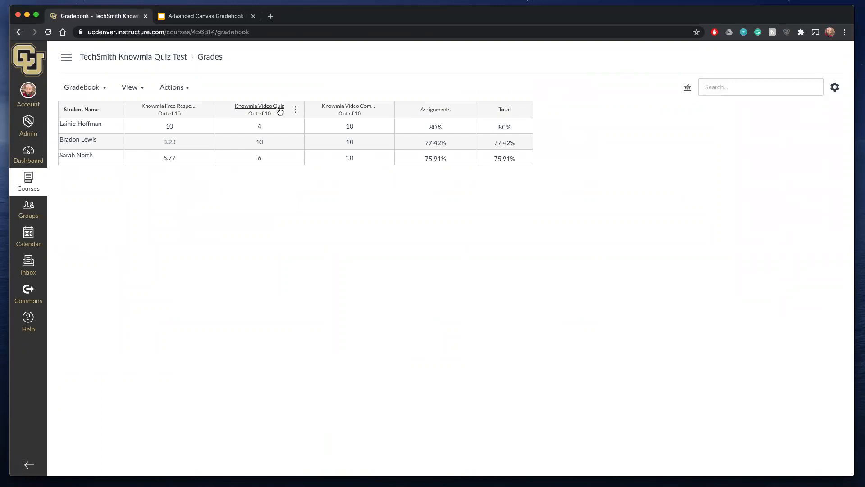
click(205, 110)
click(196, 146)
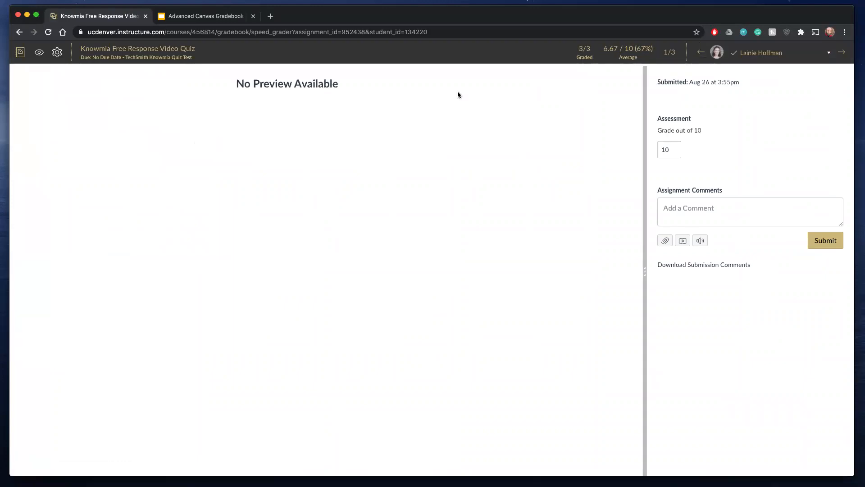
- View the second and third students' Knowmia Free Response Video Quiz submissions and exit SpeedGrader
click(842, 53)
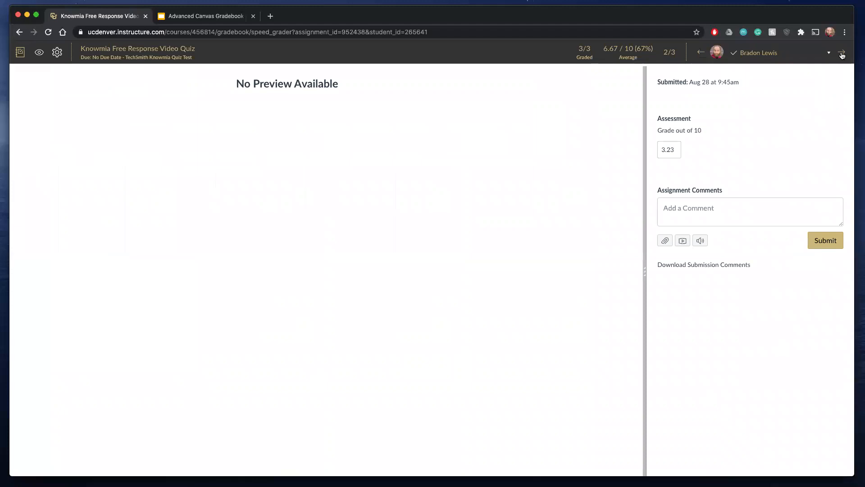
click(841, 54)
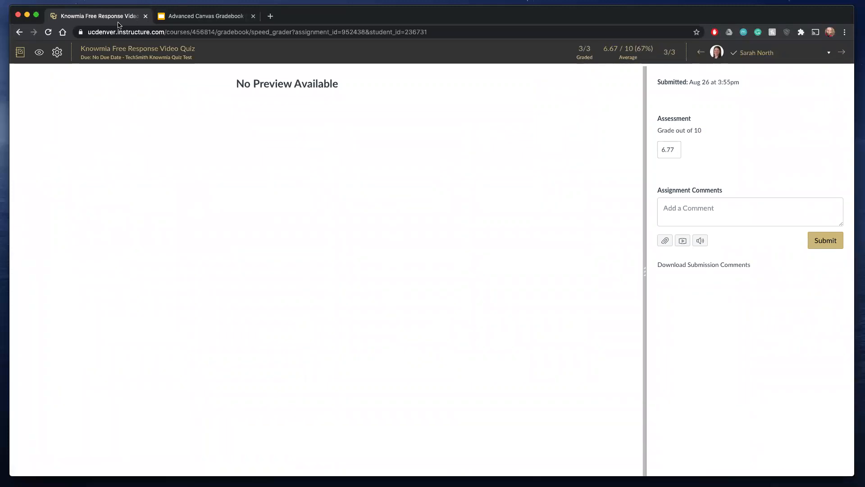
click(22, 51)
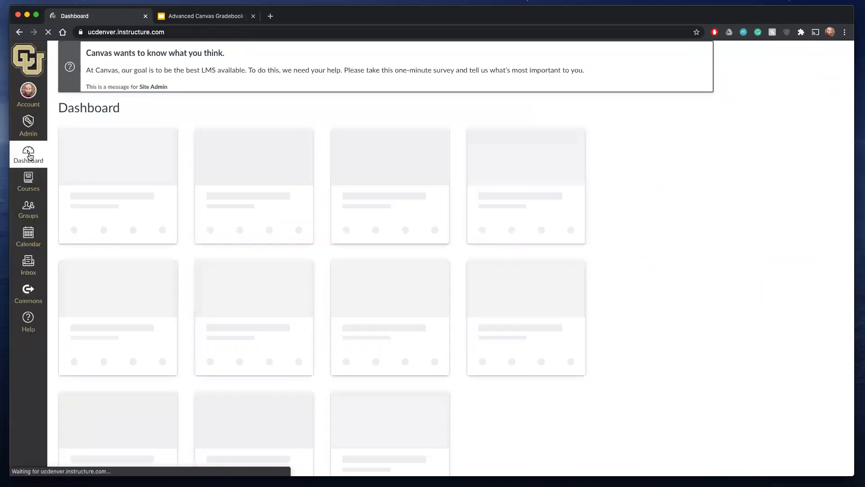
- Open The Wonderful World of Canvas course from the dashboard and go to its gradebook
scroll(163, 252, down, 5)
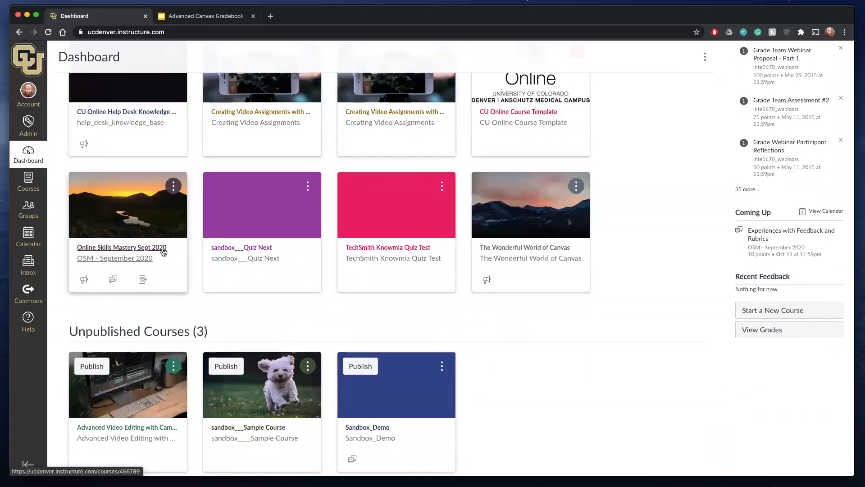
scroll(164, 252, down, 1)
click(512, 221)
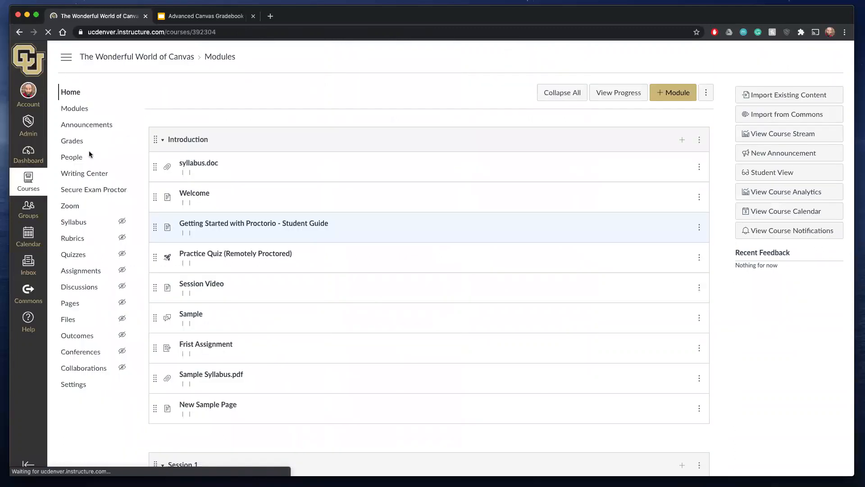
click(71, 140)
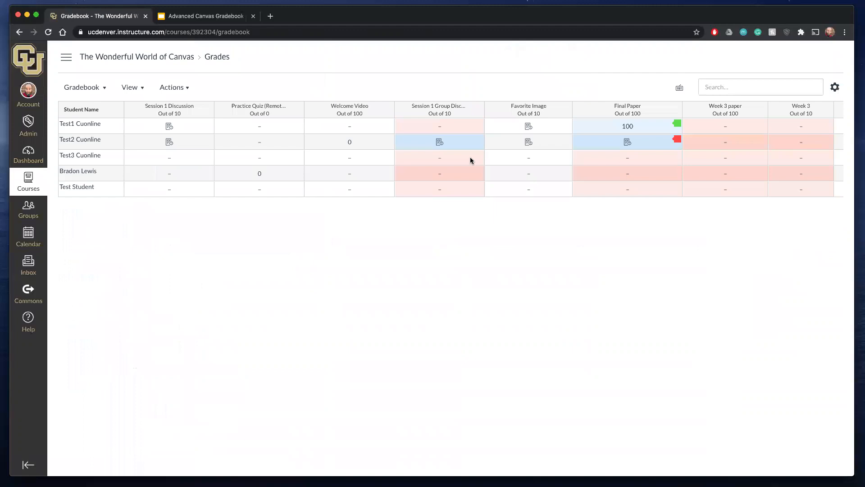
- Find the Complicated Quiz column in the gradebook and launch SpeedGrader for it
scroll(531, 187, right, 6)
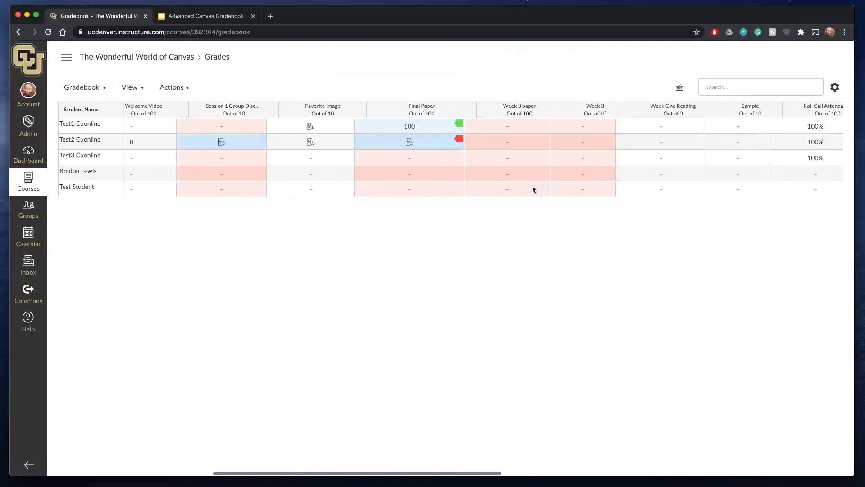
scroll(532, 188, right, 6)
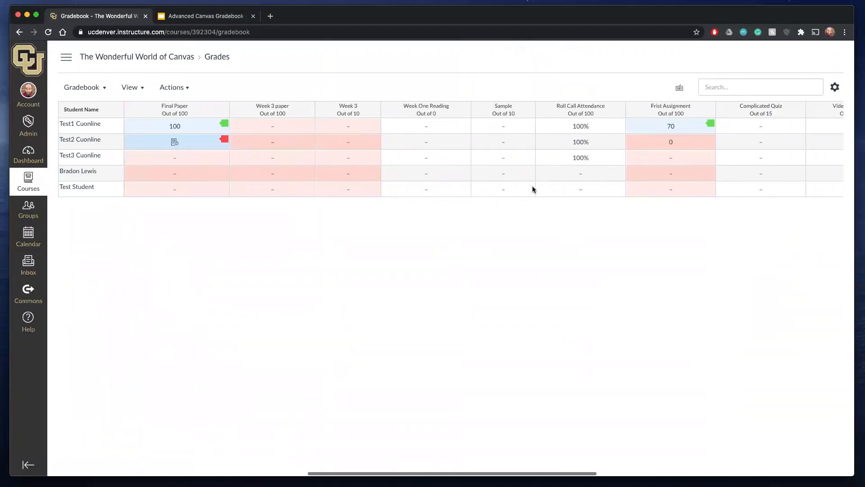
scroll(532, 188, right, 8)
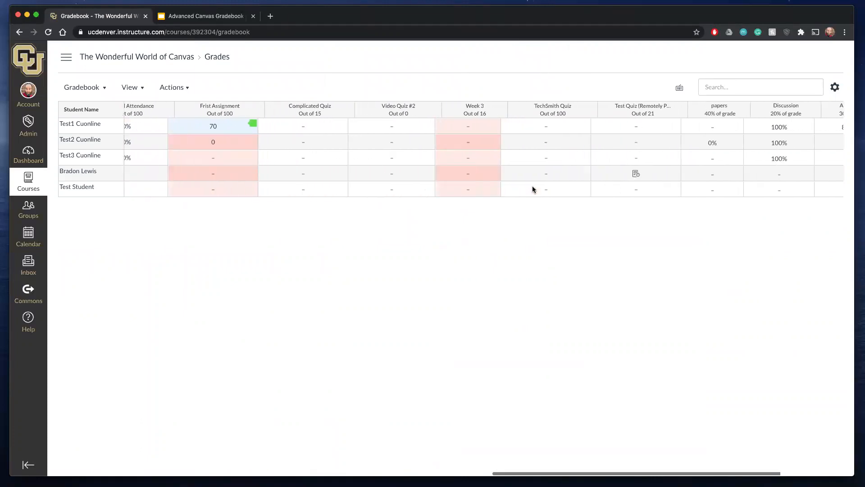
mouse_move(569, 106)
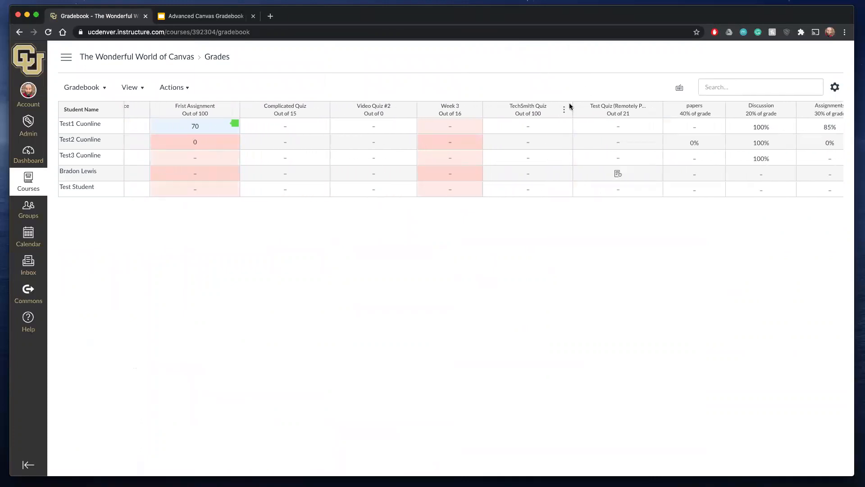
scroll(549, 135, left, 4)
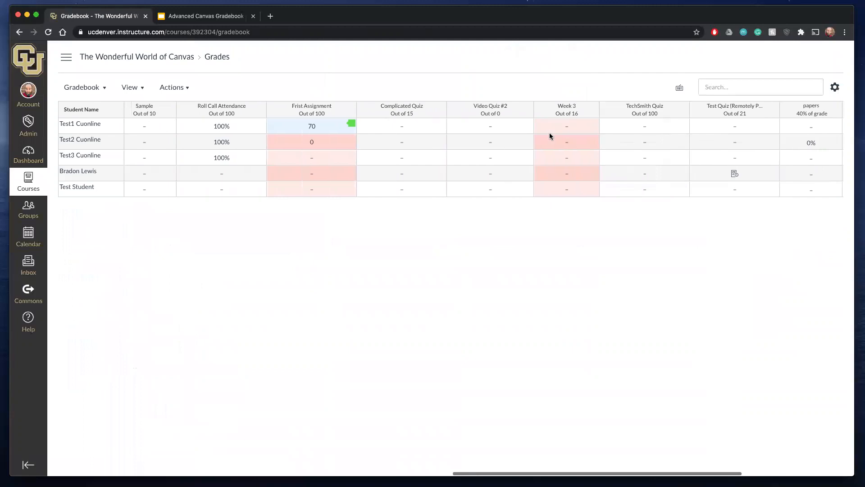
scroll(451, 167, left, 2)
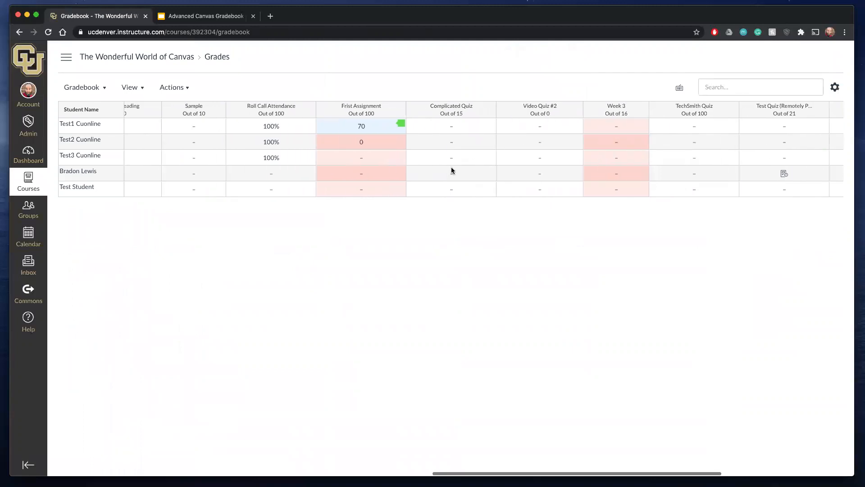
click(488, 110)
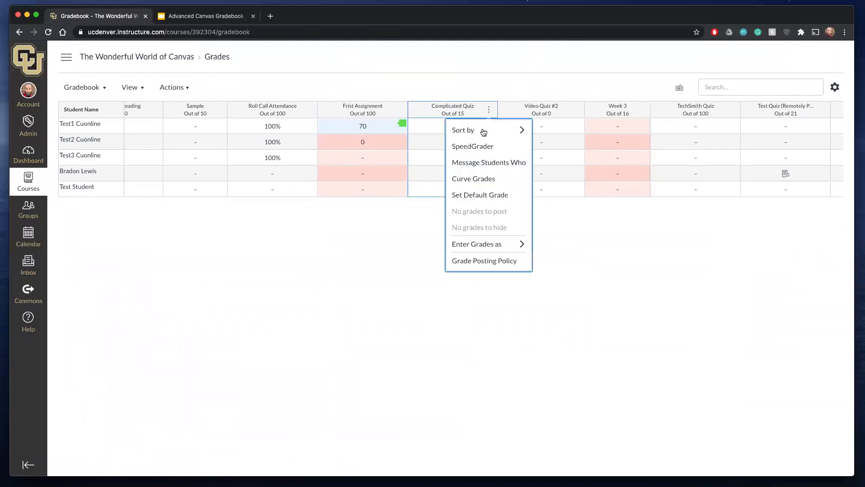
click(481, 145)
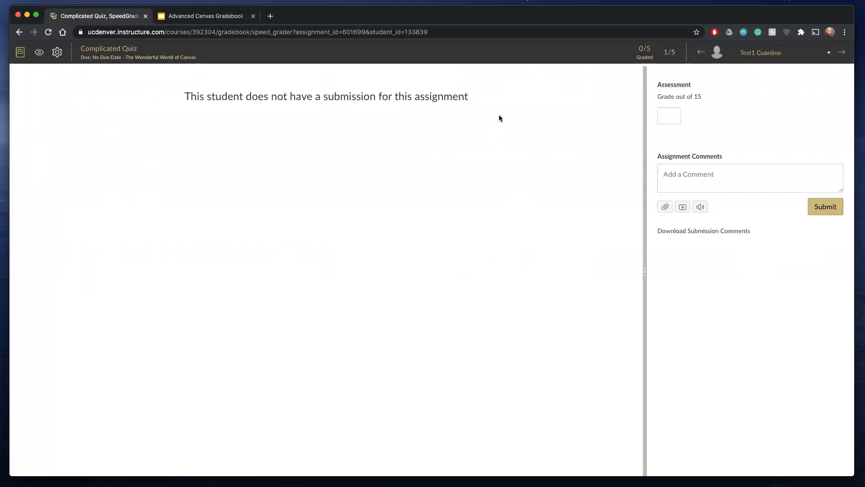
- Check the next two students for Complicated Quiz submissions and return to the gradebook
click(841, 52)
click(841, 53)
click(19, 54)
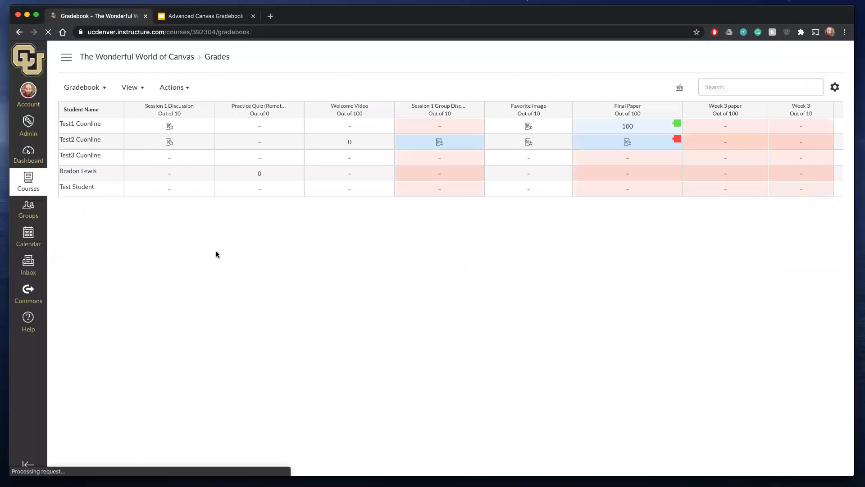
- Go back to the dashboard and reopen The Wonderful World of Canvas course's gradebook
click(26, 158)
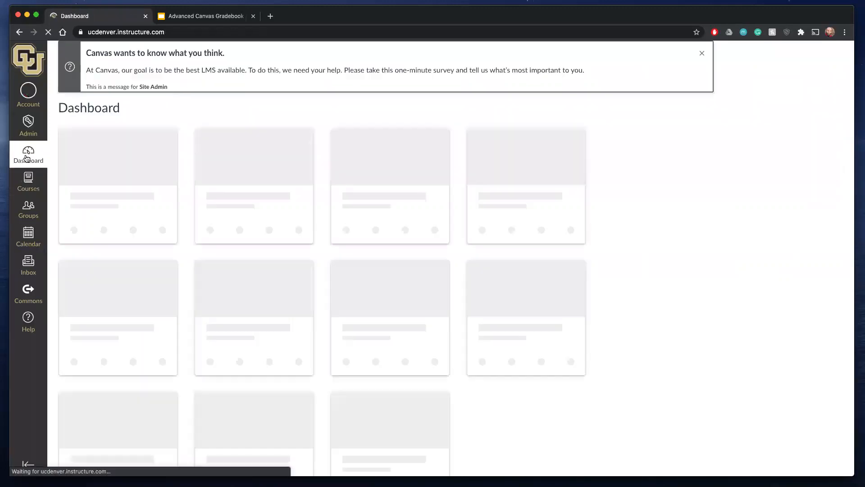
scroll(242, 340, down, 3)
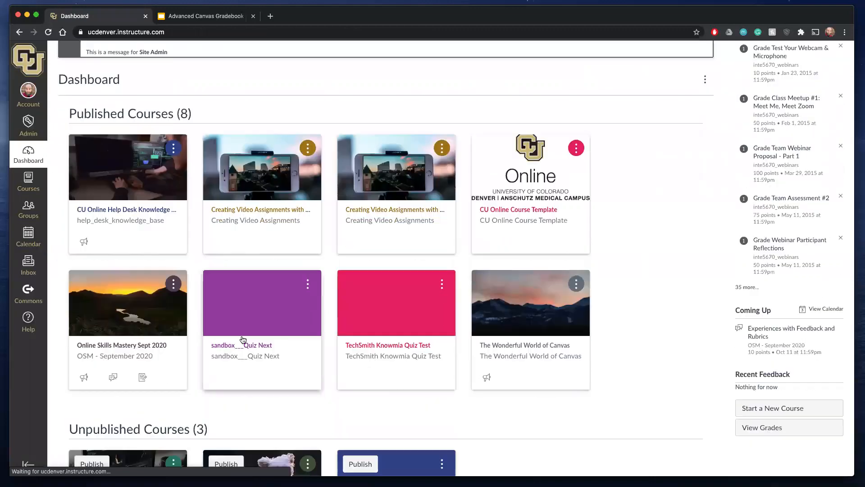
scroll(243, 339, down, 3)
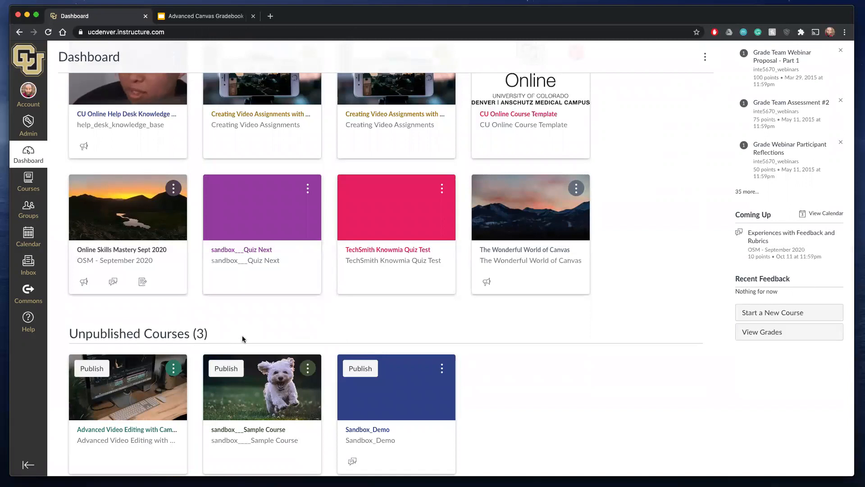
scroll(242, 338, down, 3)
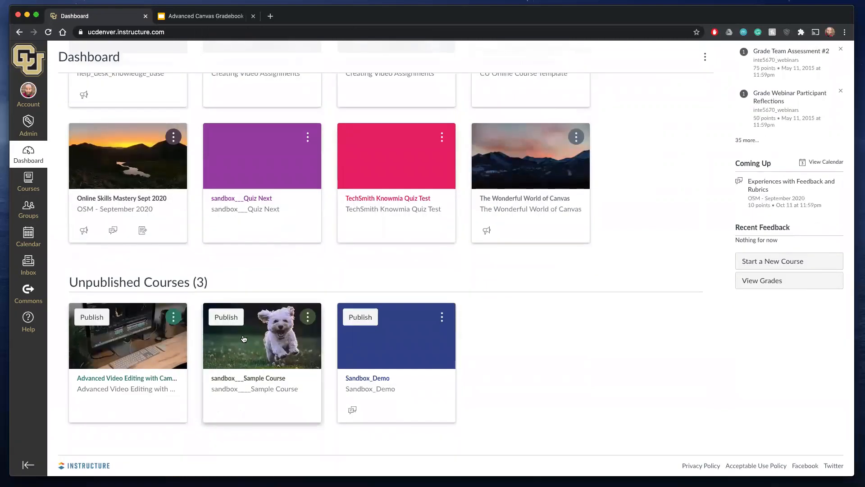
click(512, 200)
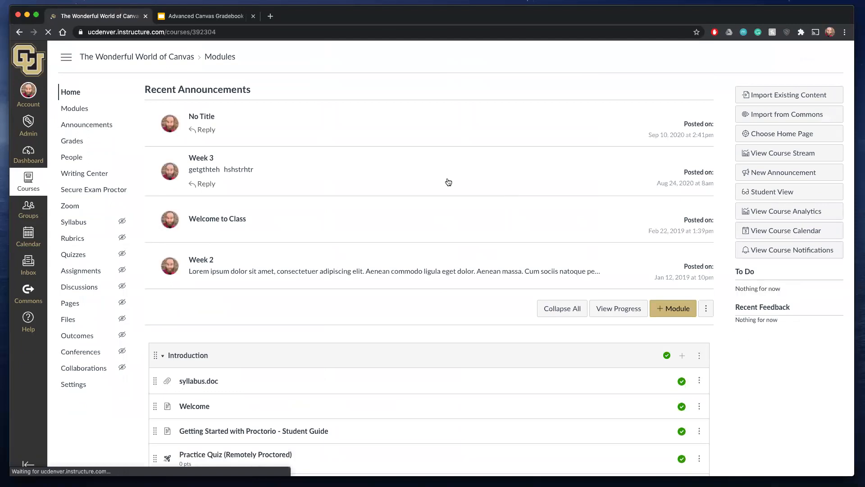
click(74, 143)
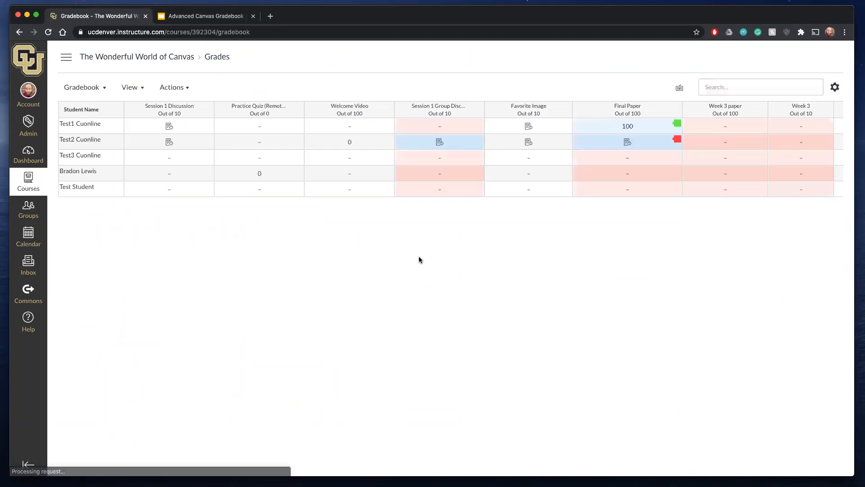
- Examine the gradebook's assignment columns for quiz submissions, and look over the modules on the course home page
scroll(419, 258, right, 3)
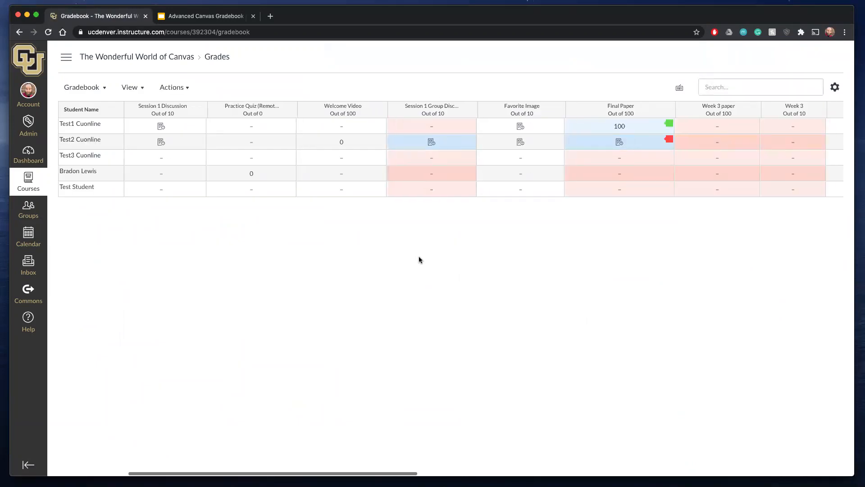
scroll(418, 259, right, 5)
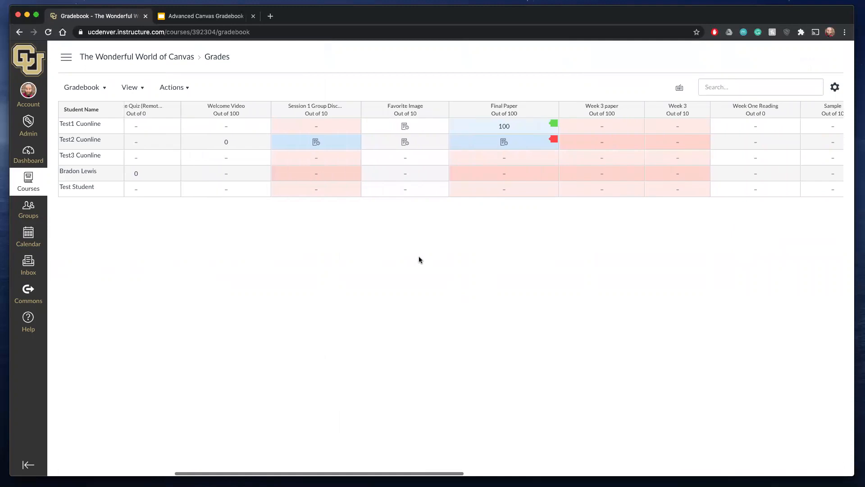
scroll(418, 259, right, 10)
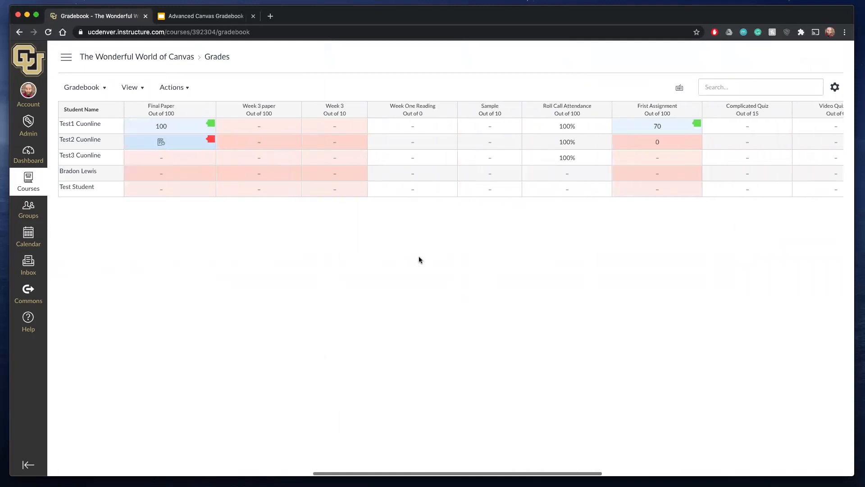
scroll(419, 260, right, 5)
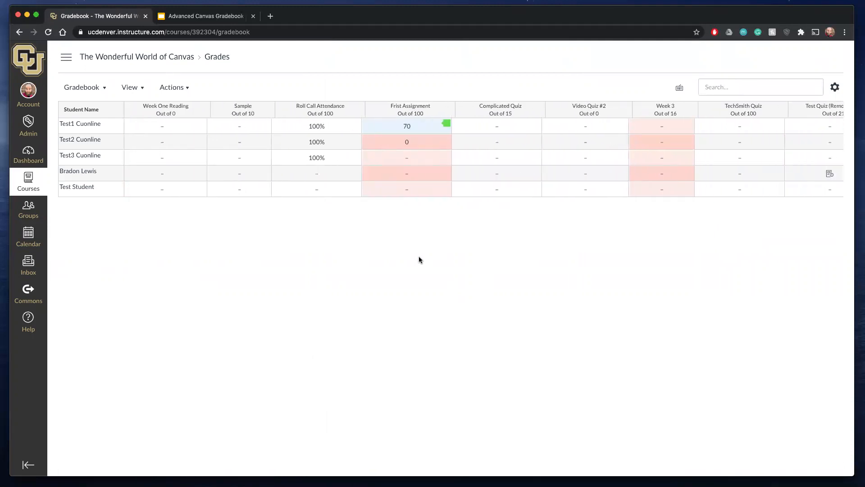
scroll(419, 257, right, 1)
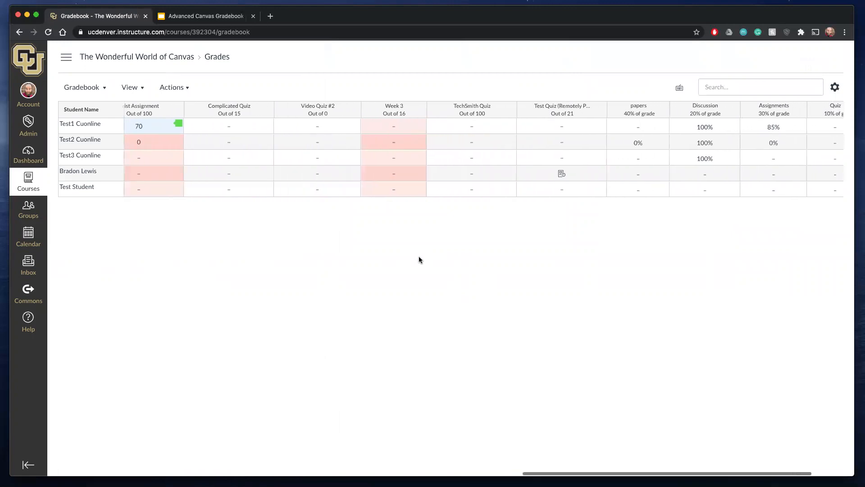
scroll(419, 257, left, 1)
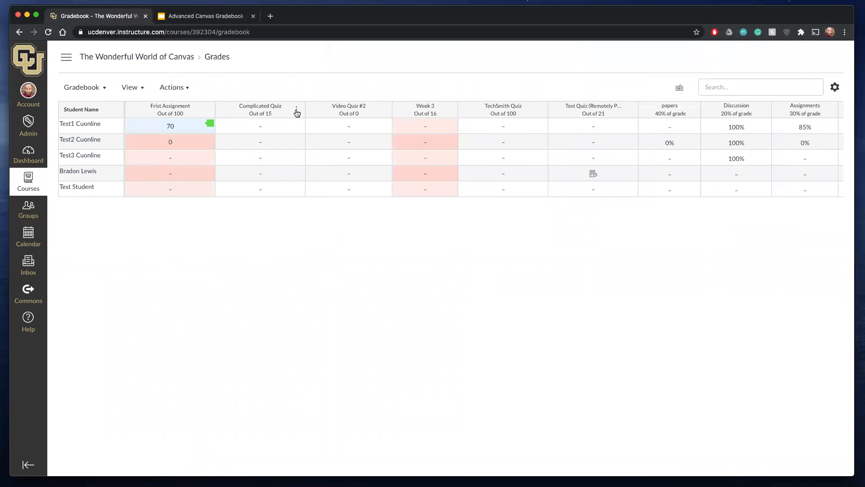
click(123, 59)
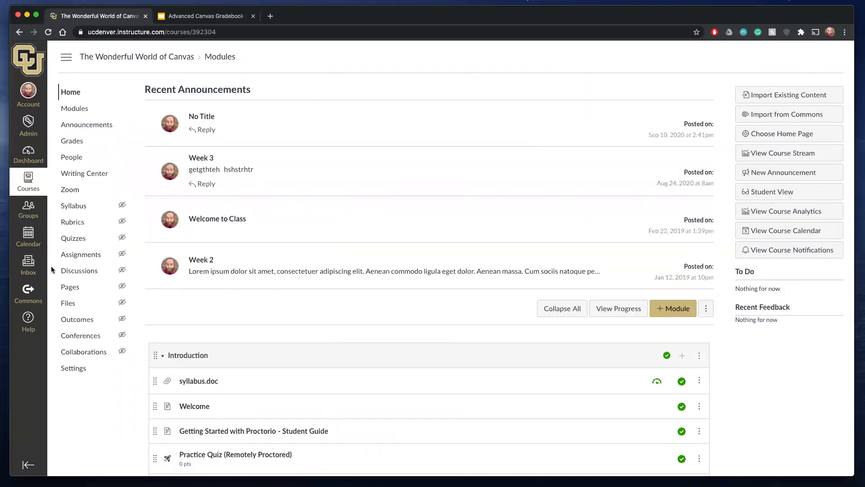
scroll(283, 328, down, 6)
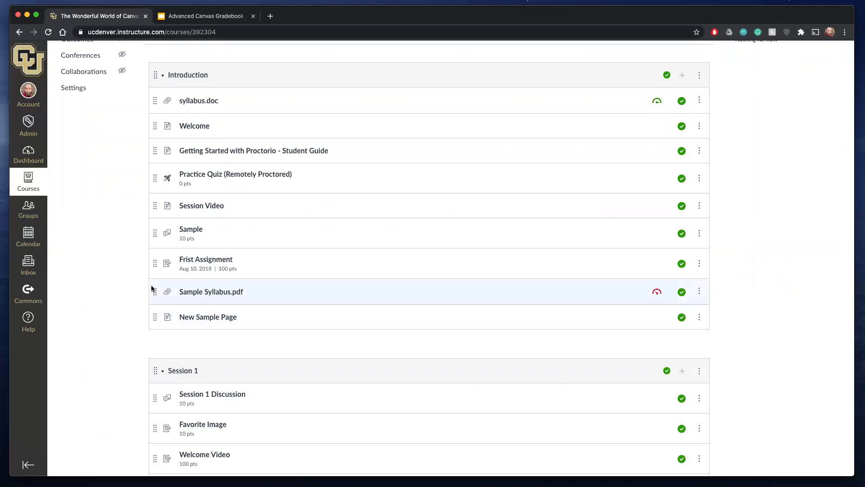
scroll(145, 290, up, 6)
- Open the Advanced Canvas Gradebook and Speedgrader course from the full course list and go to its gradebook
click(30, 159)
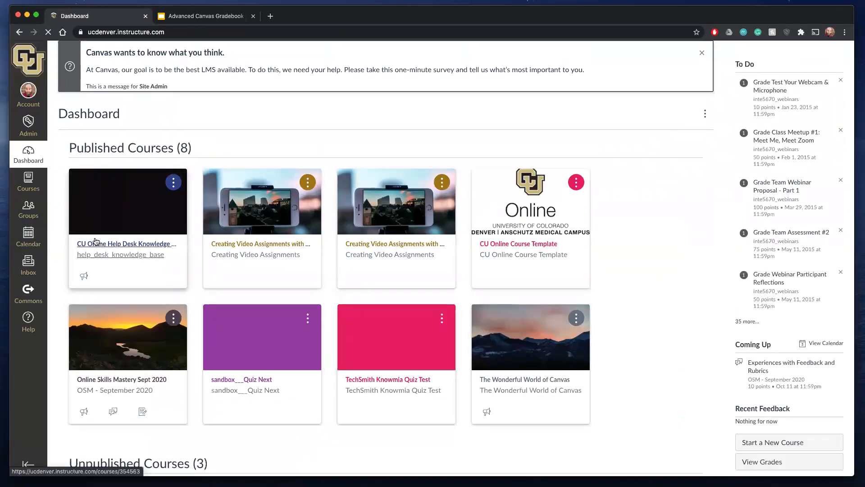
scroll(126, 202, down, 4)
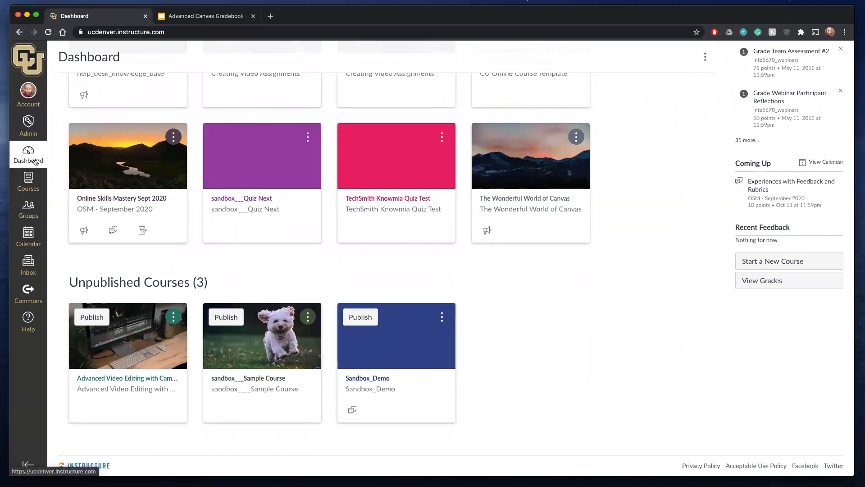
click(29, 181)
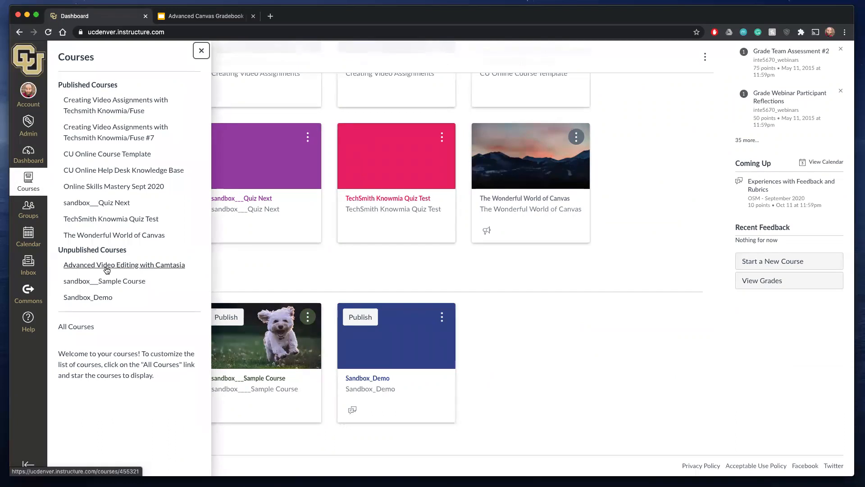
click(82, 328)
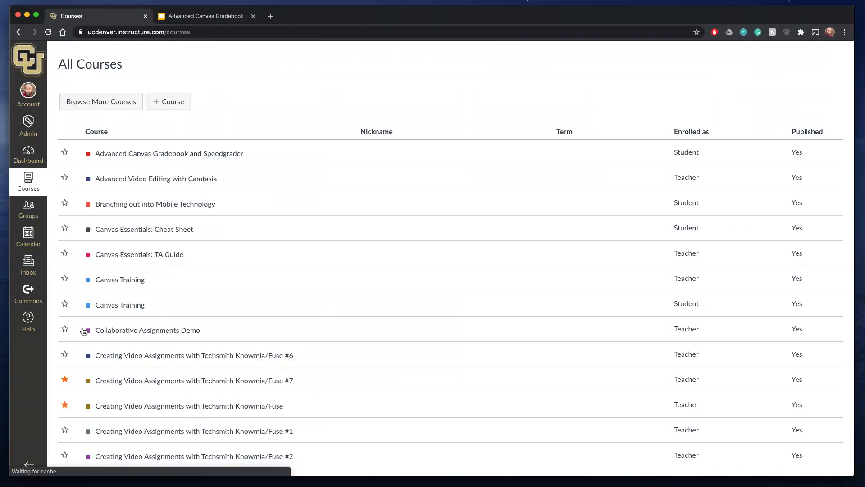
click(165, 156)
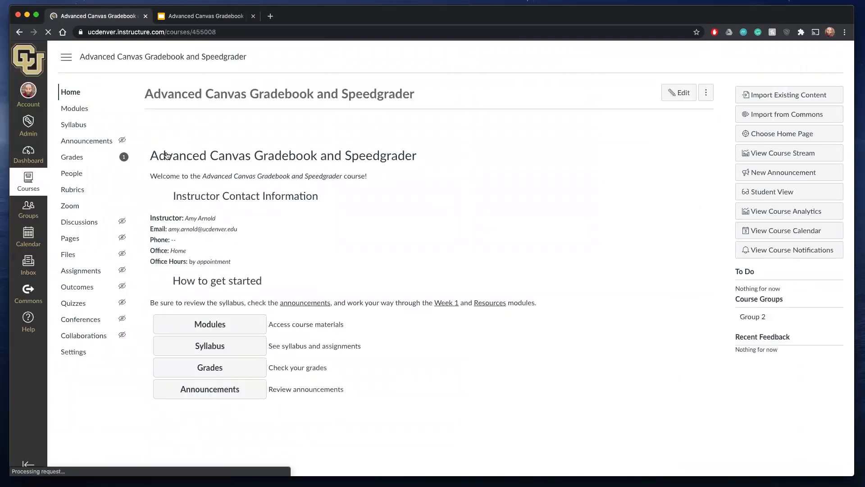
click(72, 156)
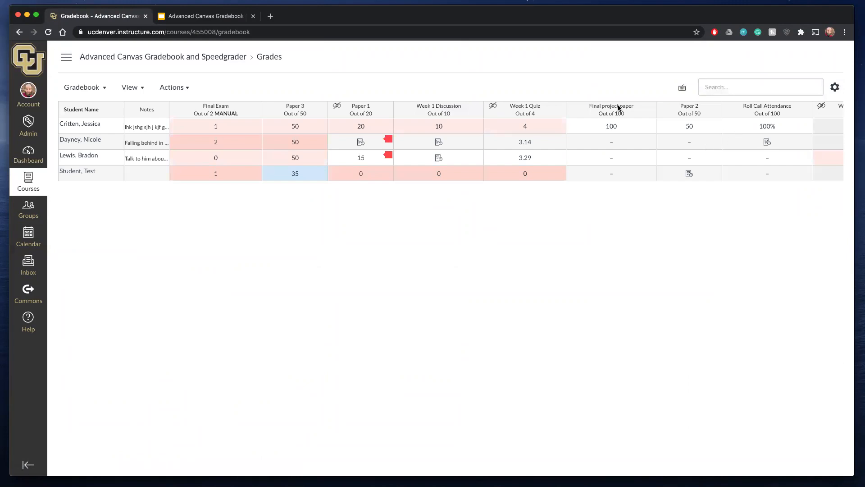
click(188, 88)
click(136, 88)
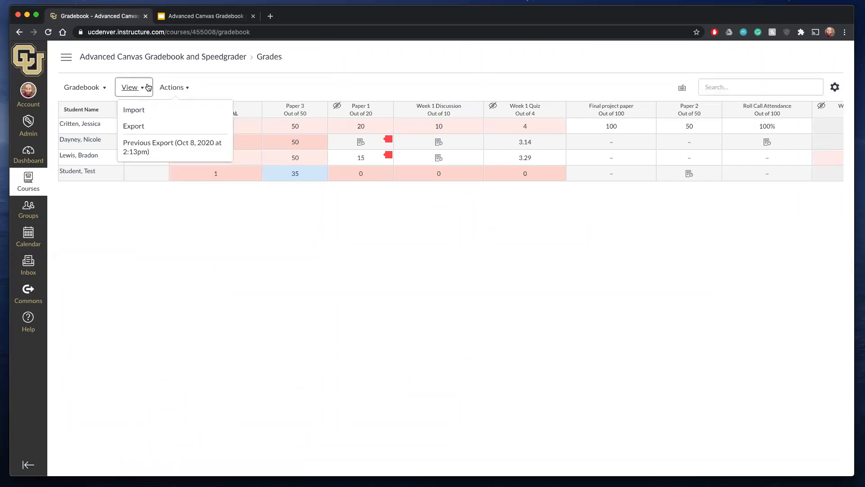
click(101, 88)
right_click(834, 92)
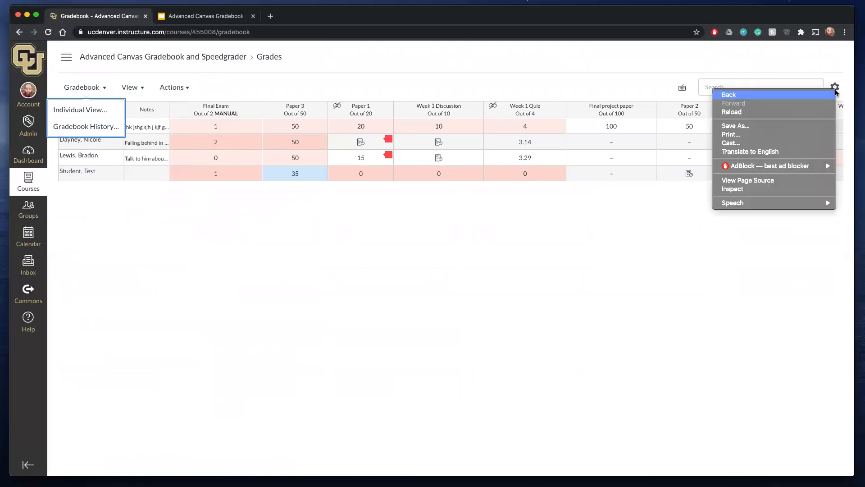
- Change the gradebook's grade posting policy to Manually Post Grades and apply the update
click(834, 88)
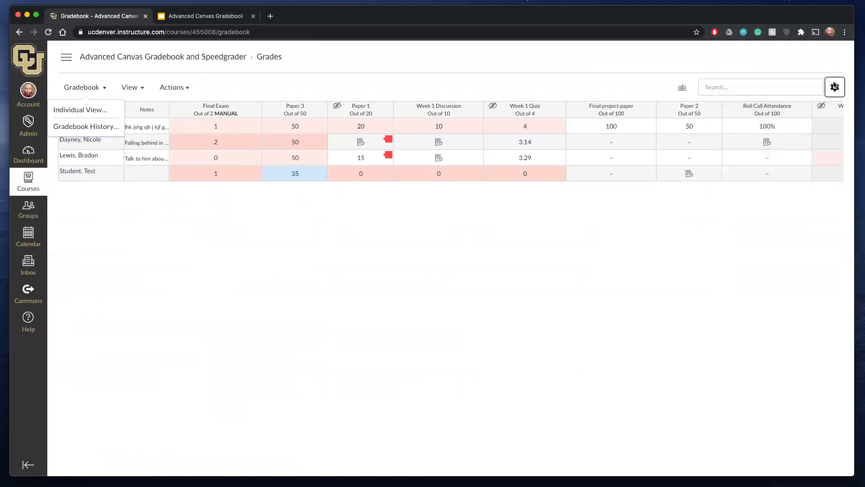
click(317, 134)
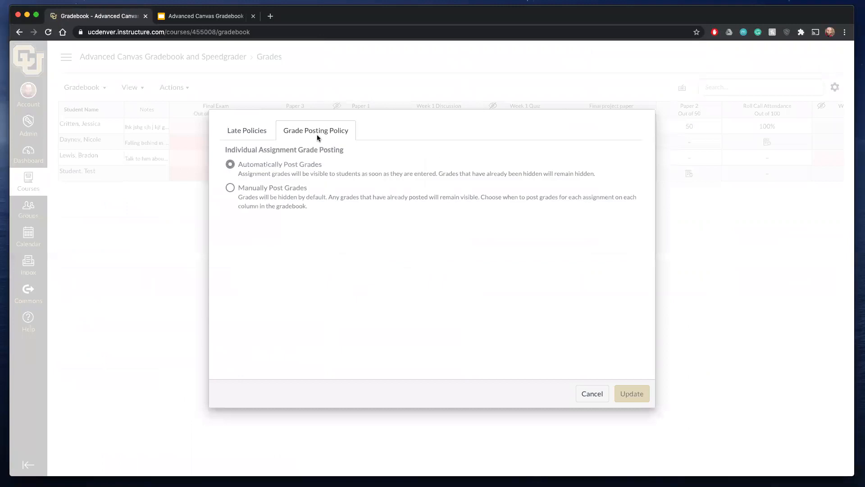
click(230, 188)
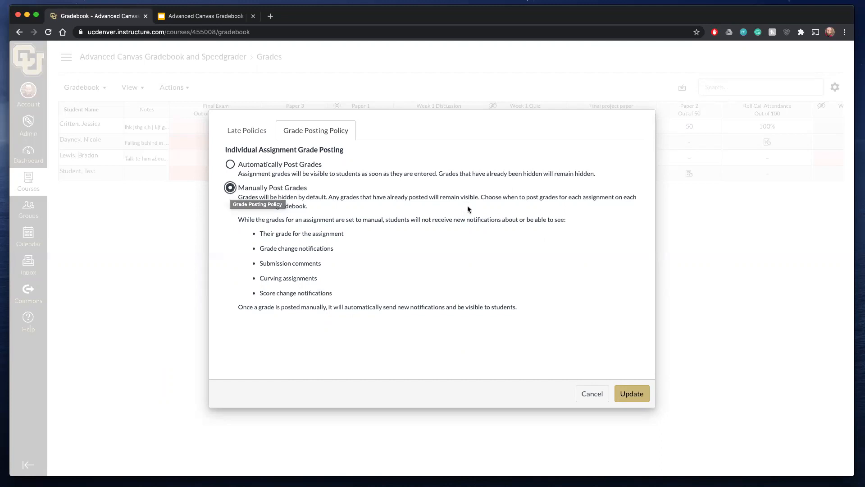
click(635, 398)
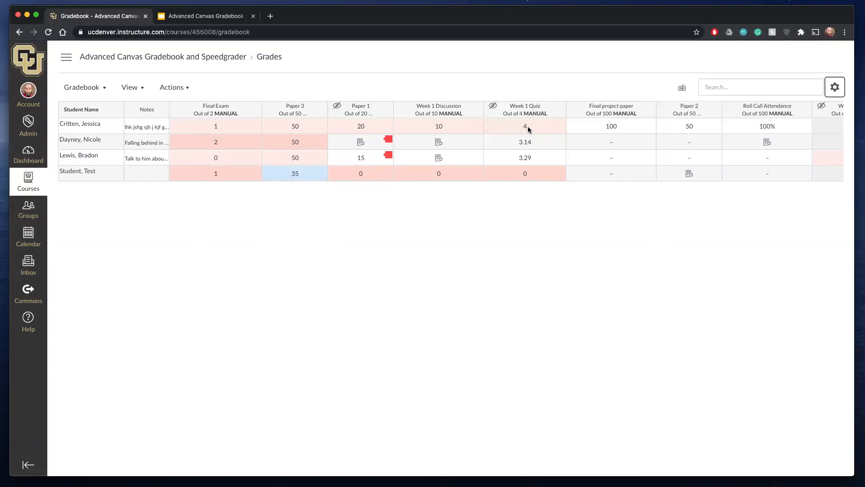
- Open Week 1 Quiz in SpeedGrader and go backward through the students to one with a quiz submission
click(560, 110)
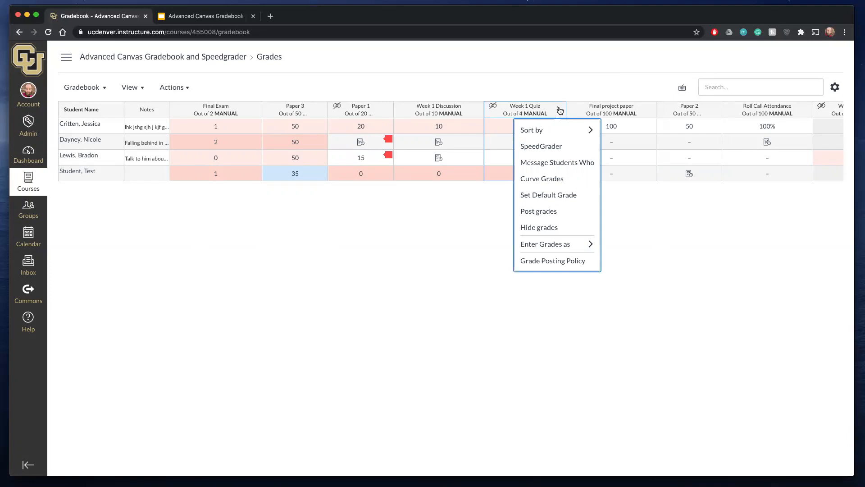
mouse_move(546, 131)
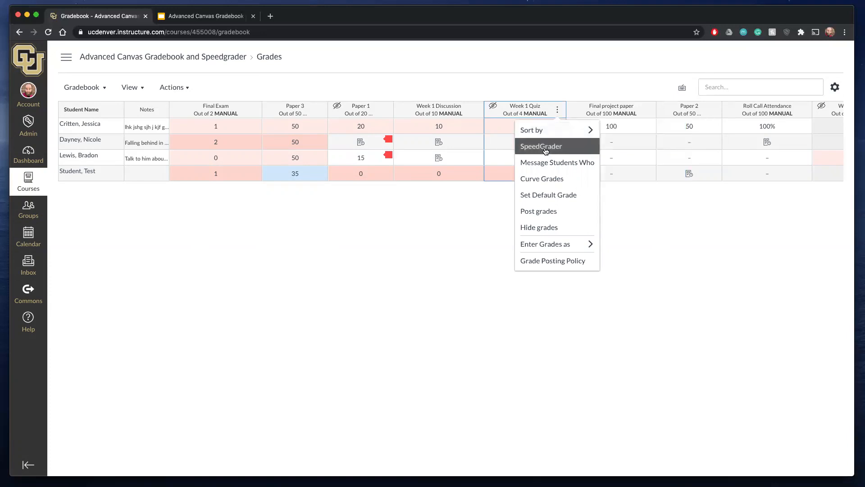
click(545, 147)
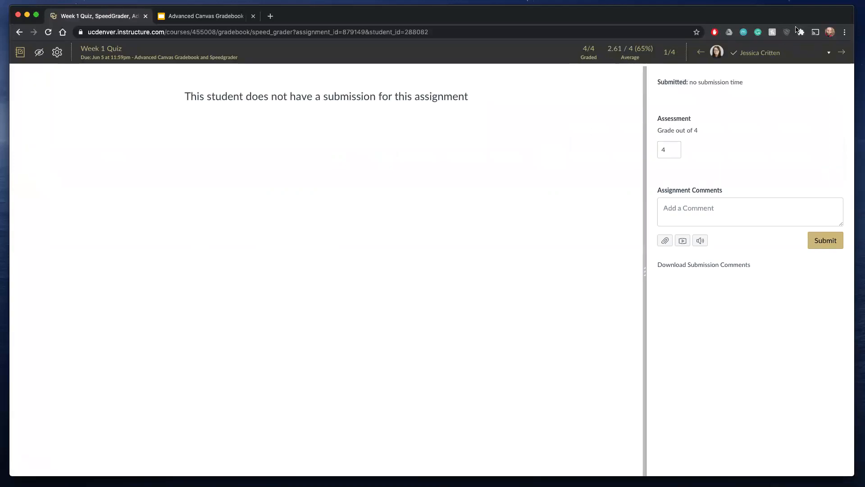
click(702, 52)
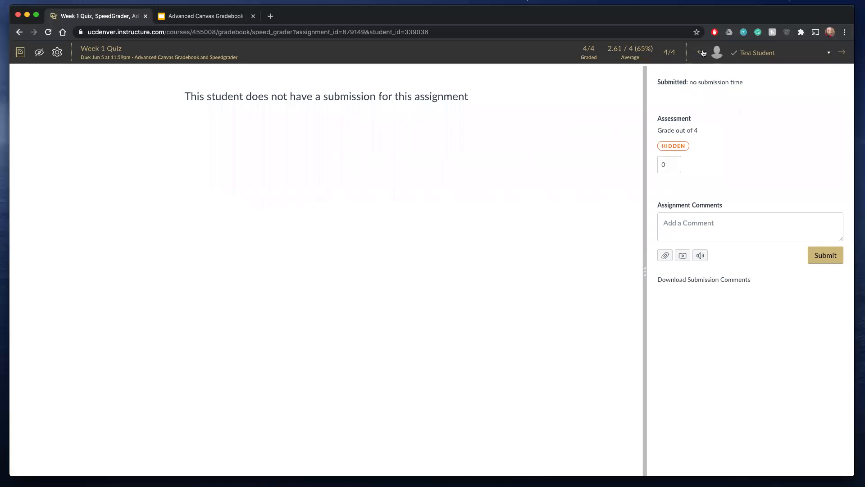
click(702, 52)
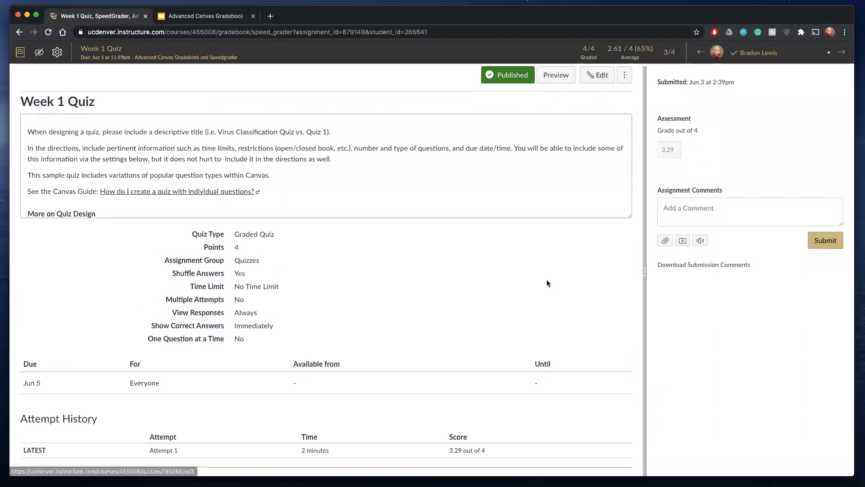
- Review the student's Week 1 Quiz details and answers, and return to the gradebook
scroll(547, 280, down, 15)
scroll(547, 280, down, 10)
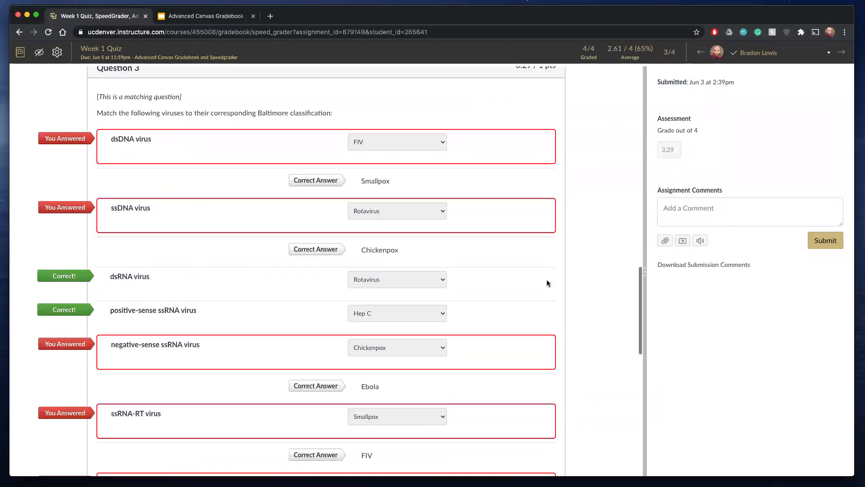
scroll(547, 284, up, 20)
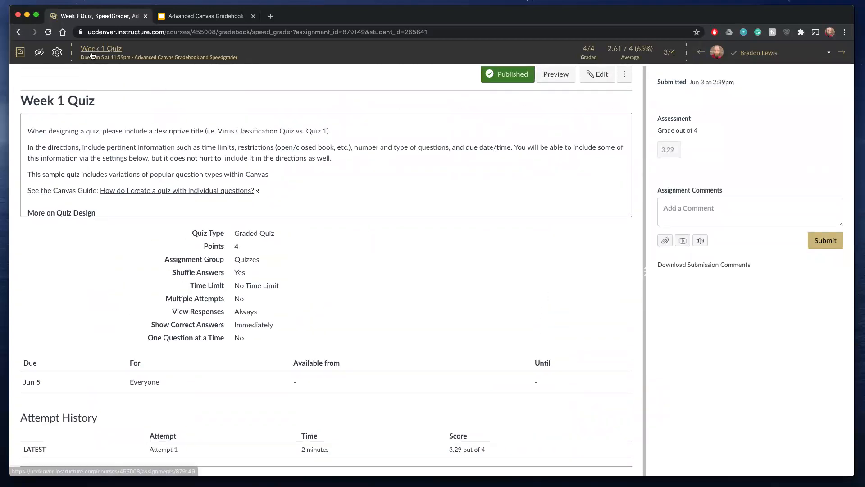
click(20, 54)
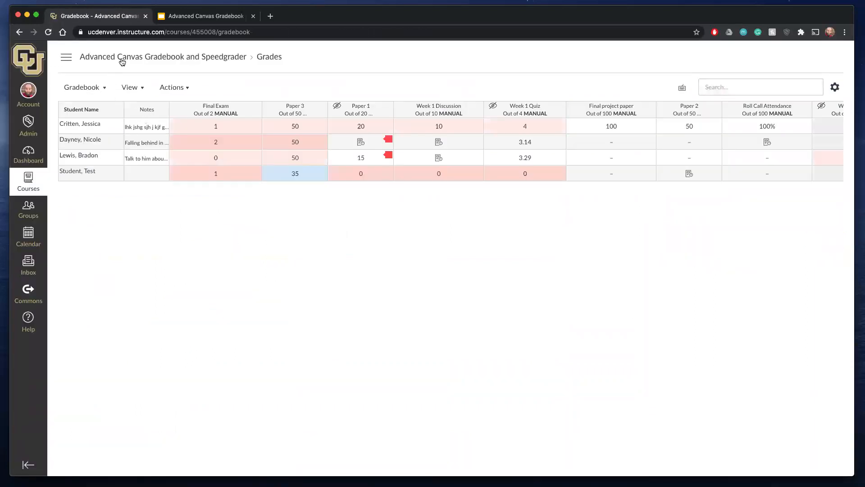
- Open the course home page, enter Student View and display the test student's grades
click(141, 57)
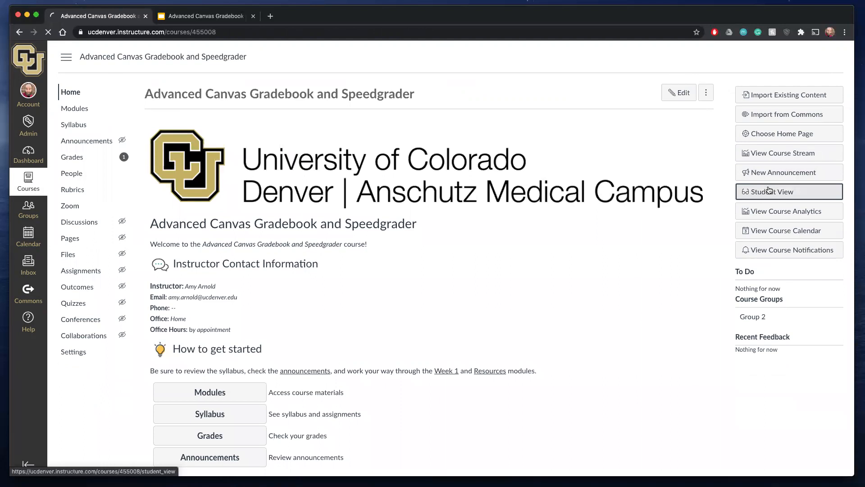
click(769, 191)
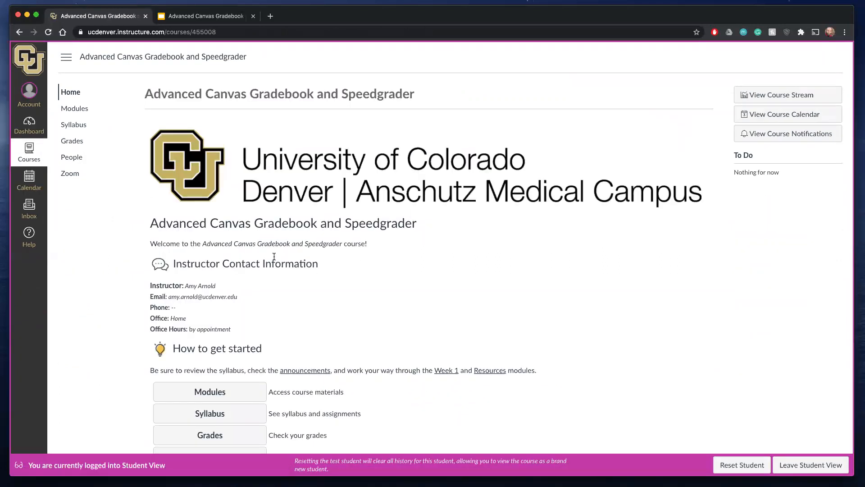
click(77, 145)
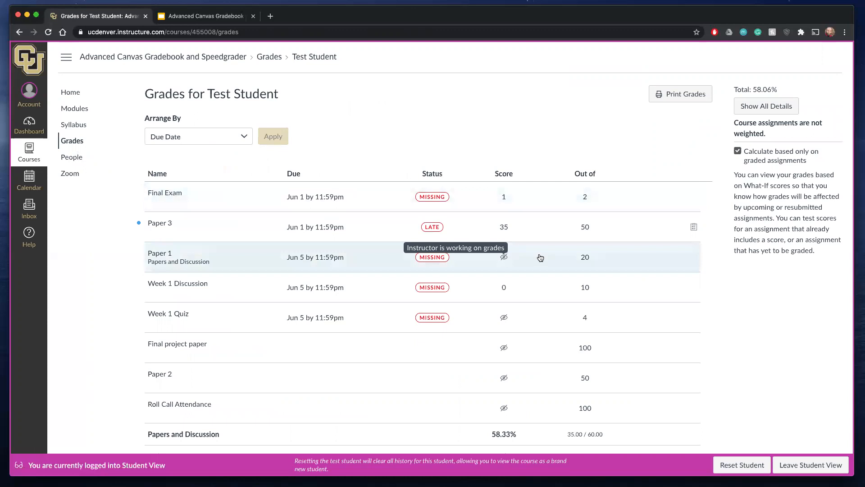
- Inspect the Paper 3 rubric assessment from the grades list, collapse it and look over the remaining assignments
click(693, 227)
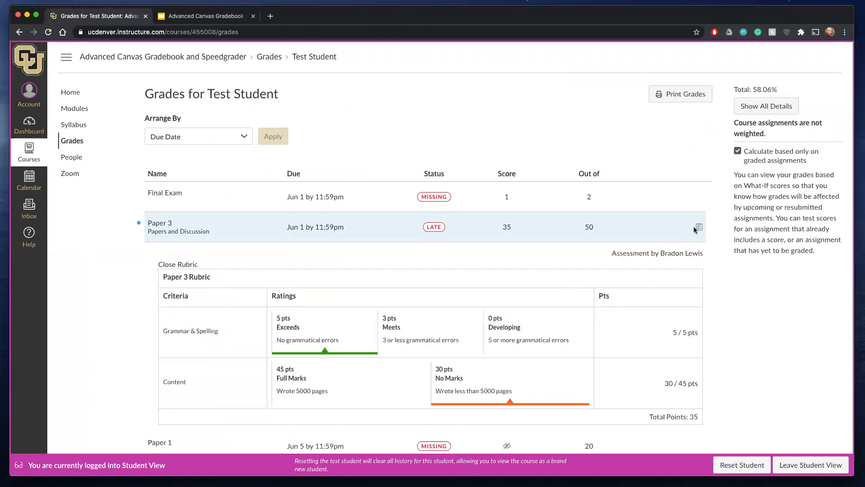
click(698, 227)
scroll(698, 228, down, 2)
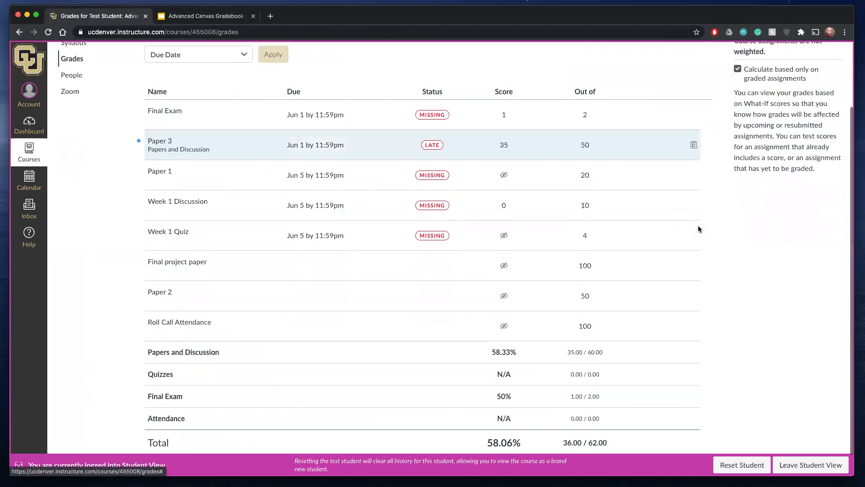
- Check Paper 1's submission details for grades and comments, and go back to review the test student's scores and totals
click(161, 172)
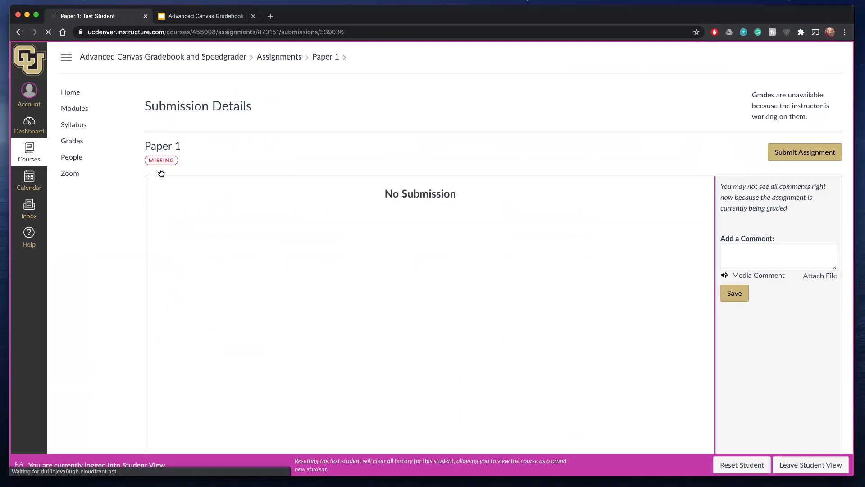
scroll(510, 167, down, 2)
scroll(510, 168, up, 2)
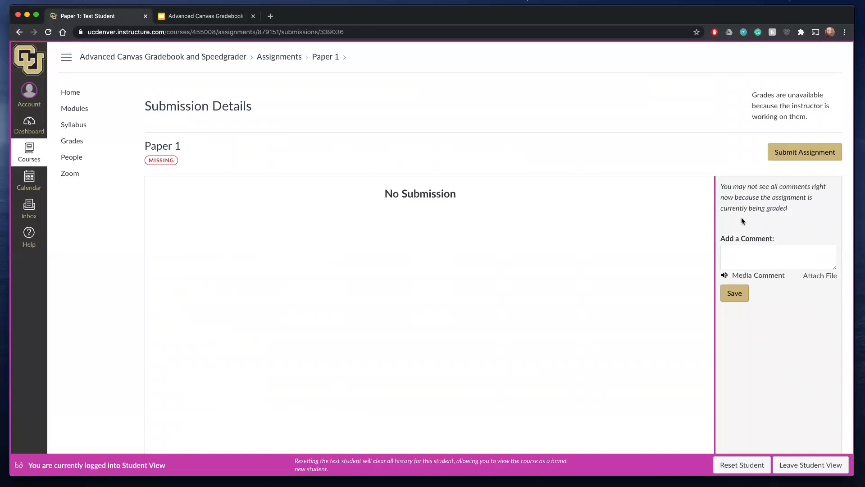
click(69, 142)
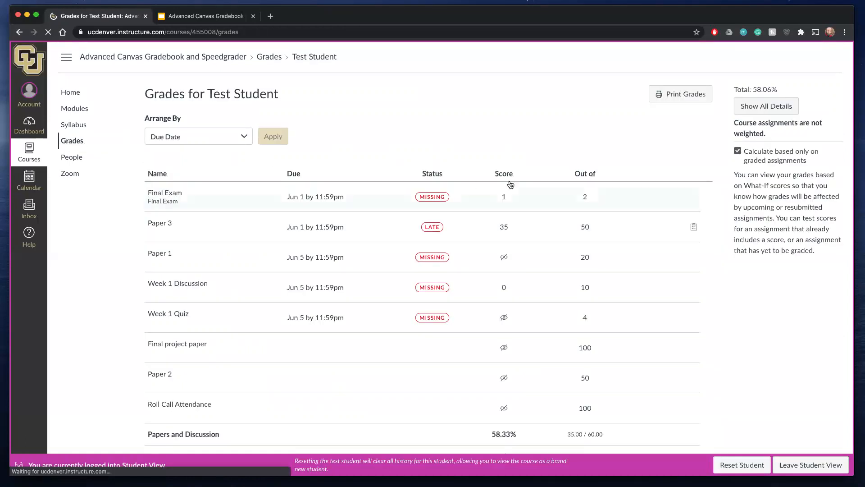
scroll(509, 185, down, 5)
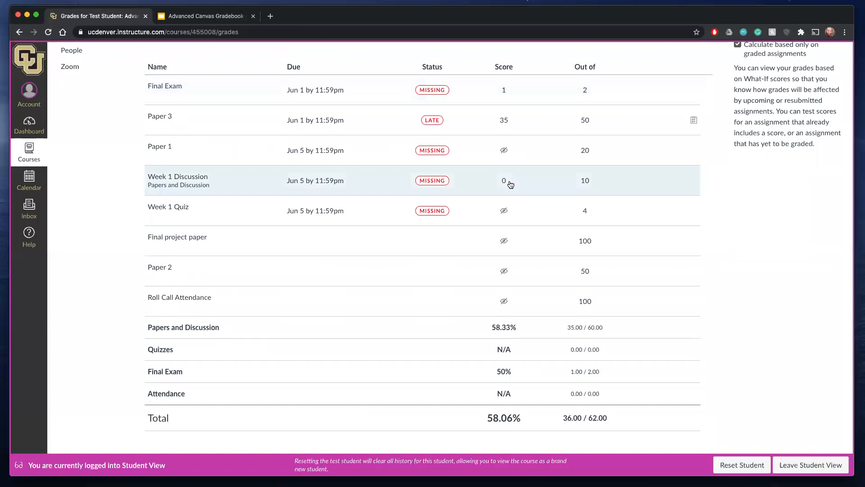
scroll(510, 184, up, 3)
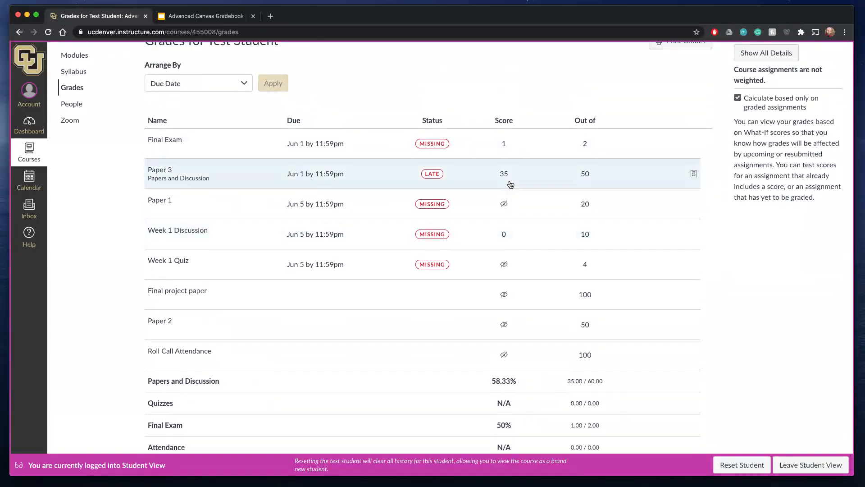
scroll(510, 184, up, 1)
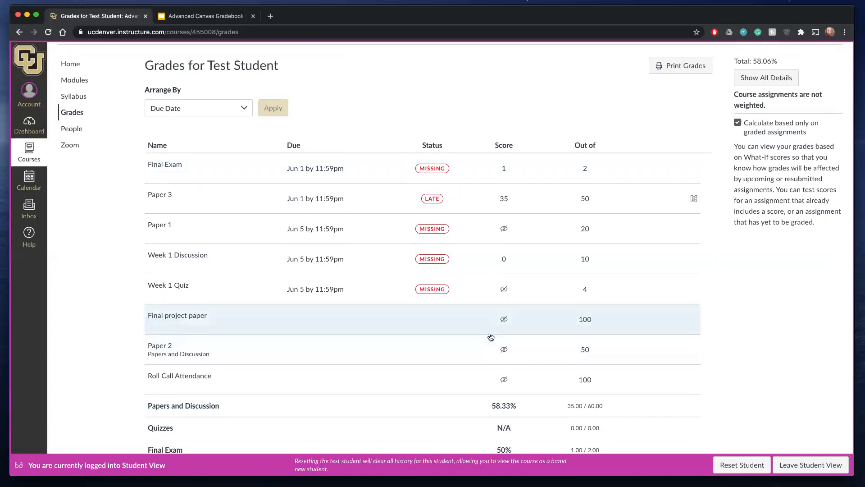
scroll(491, 337, down, 3)
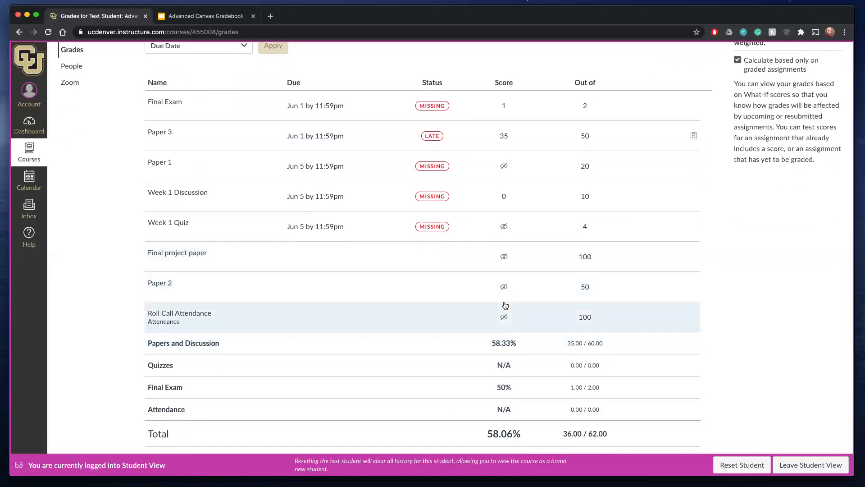
scroll(506, 305, up, 2)
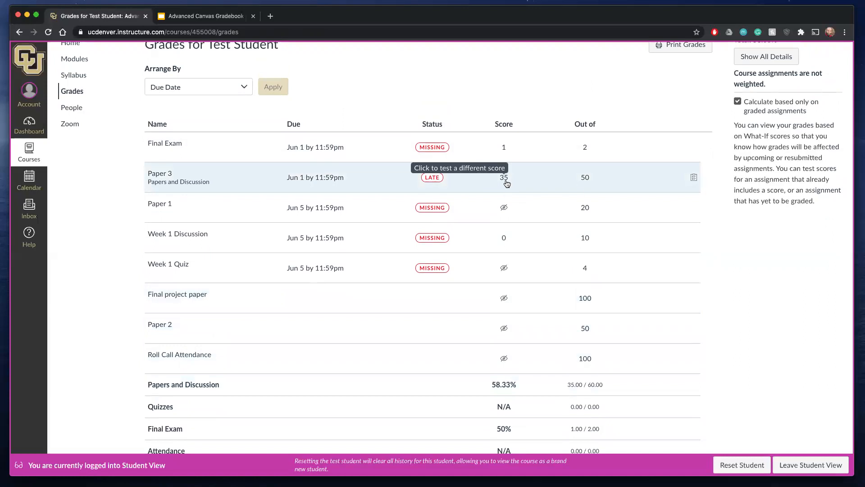
- Open Paper 3's submission details and download the submitted file 20200128APA7StudPaper-1.pdf
click(164, 177)
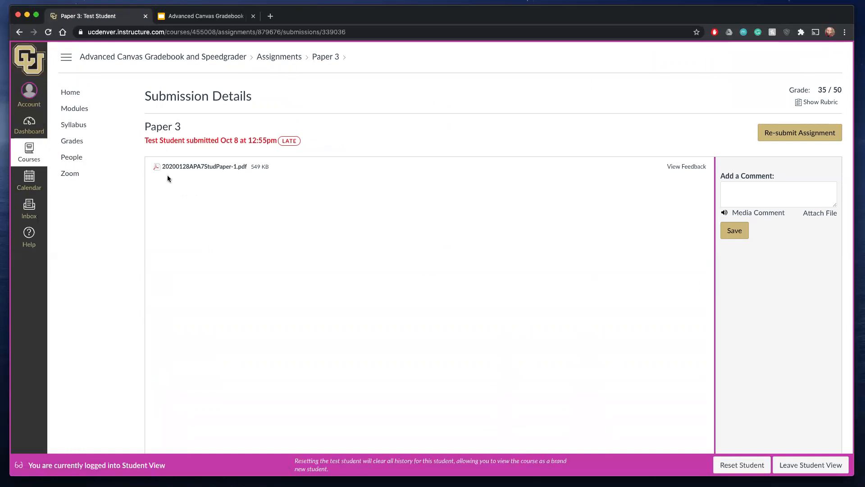
scroll(290, 234, down, 2)
scroll(291, 233, up, 2)
click(220, 167)
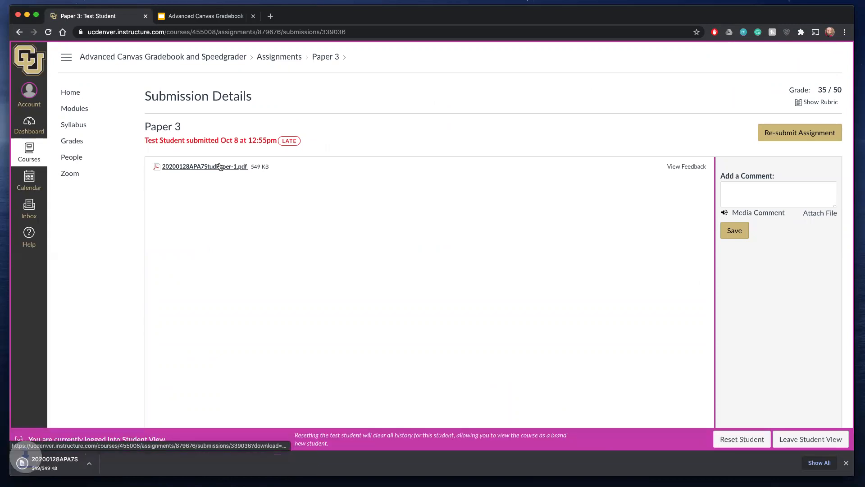
- Open the feedback preview of the submitted Paper 3 PDF and dismiss the browser's download bar
right_click(688, 167)
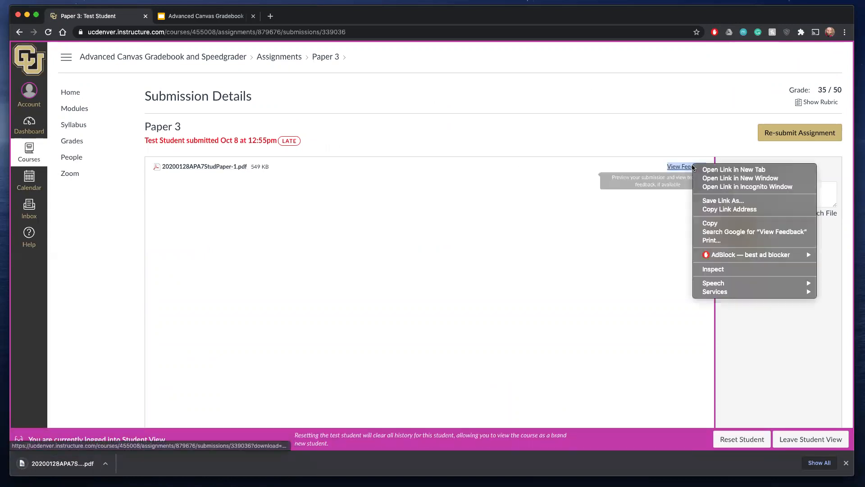
key(Escape)
click(679, 168)
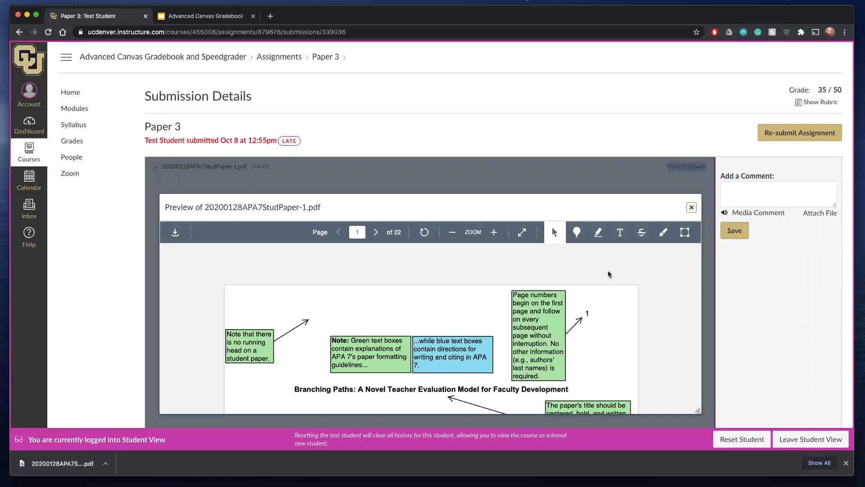
click(846, 463)
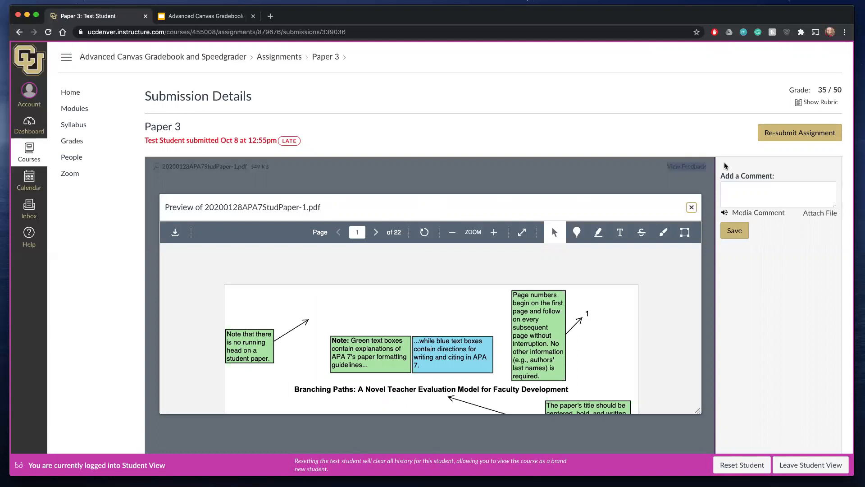
- Show the rubric assessment on Paper 3's submission page, and return to the grades list to reopen Paper 3
click(817, 103)
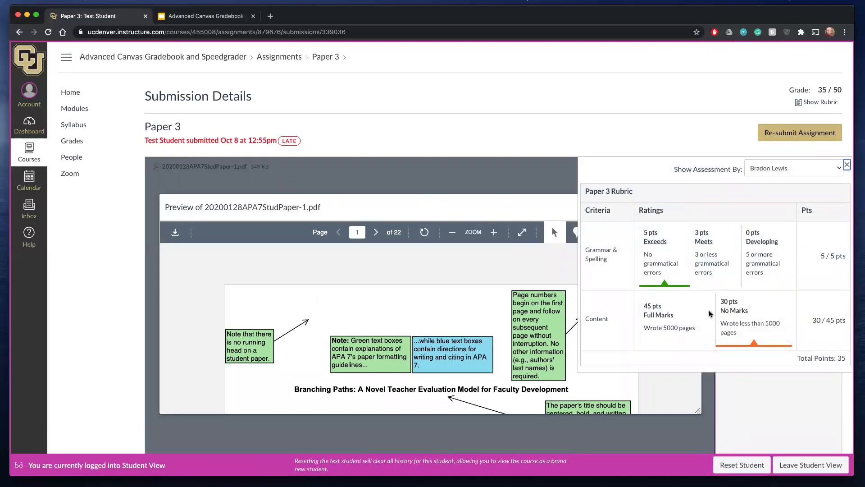
click(68, 143)
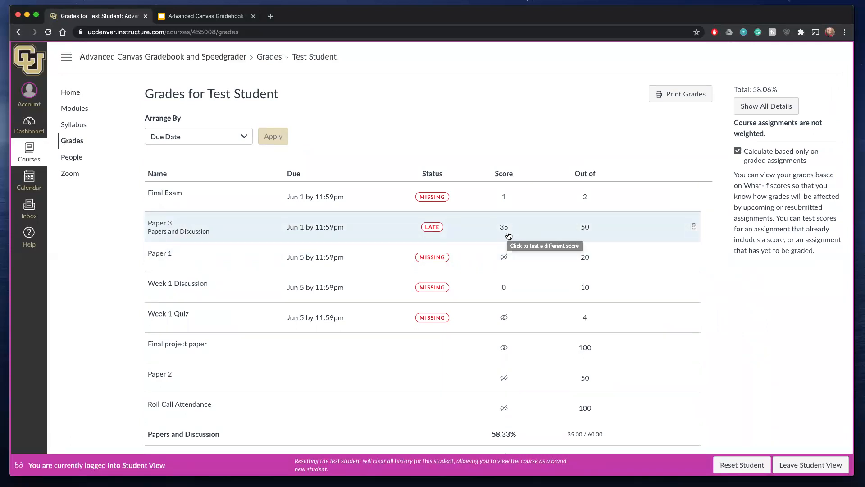
click(163, 226)
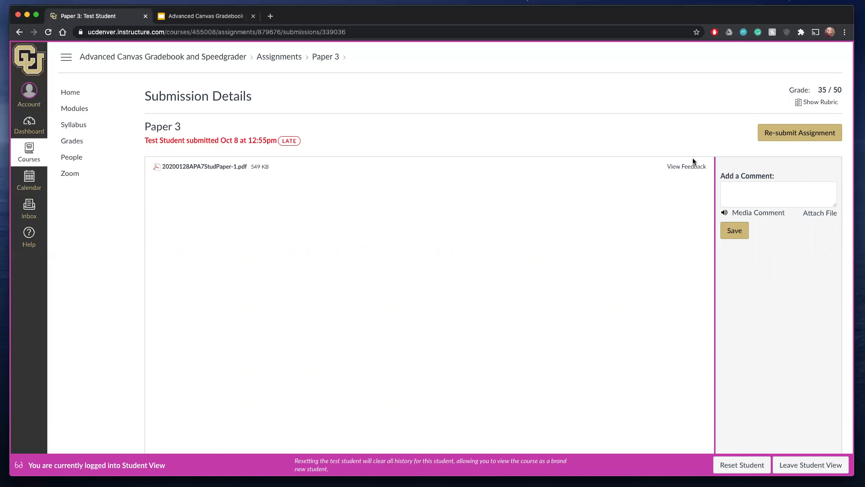
- Leave Student View and open the Final Exam quiz for editing
click(798, 463)
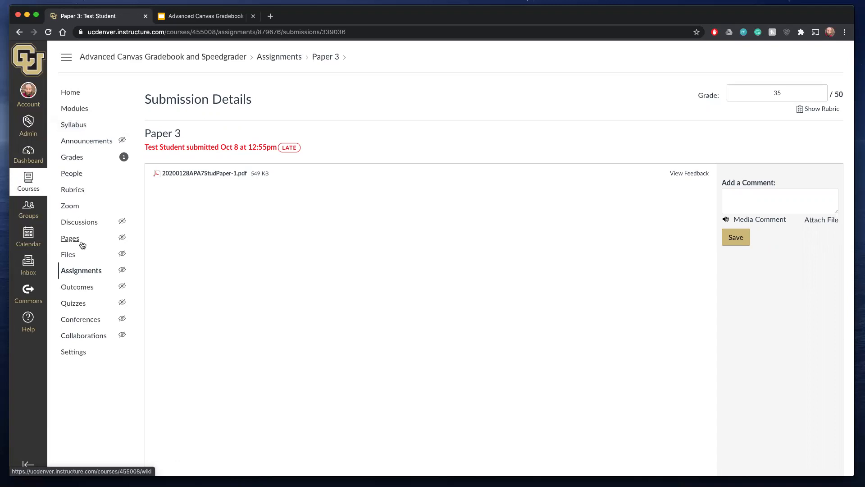
click(82, 303)
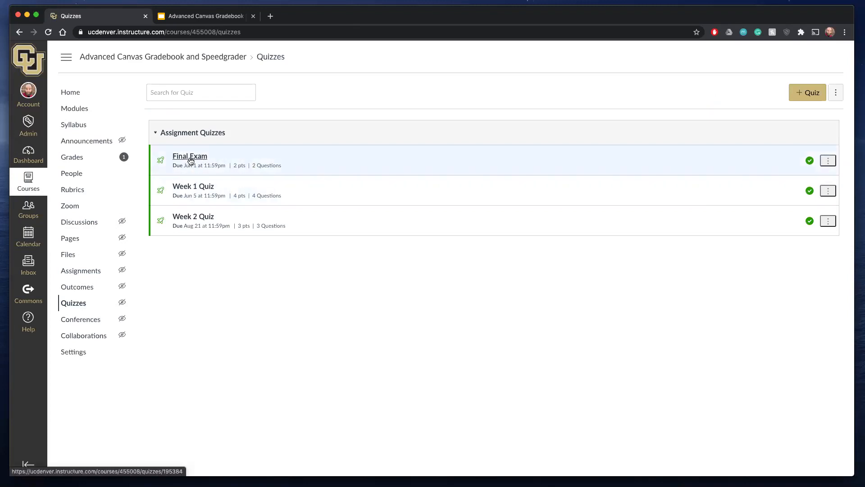
click(190, 161)
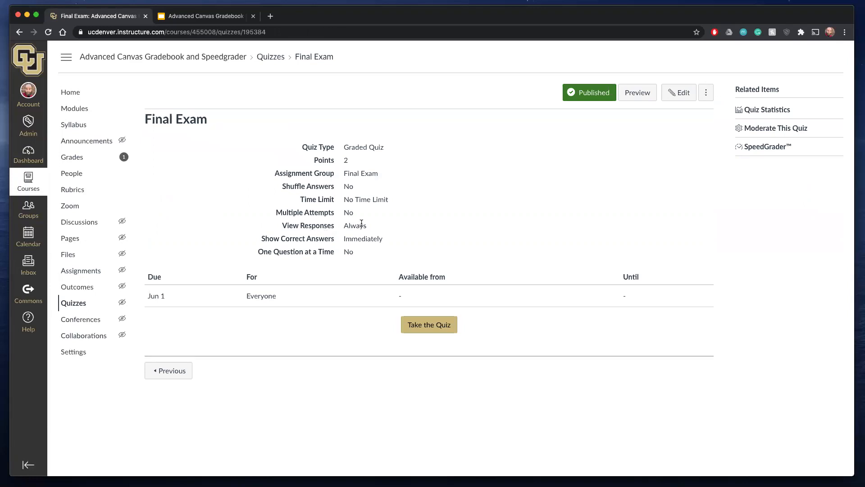
click(682, 97)
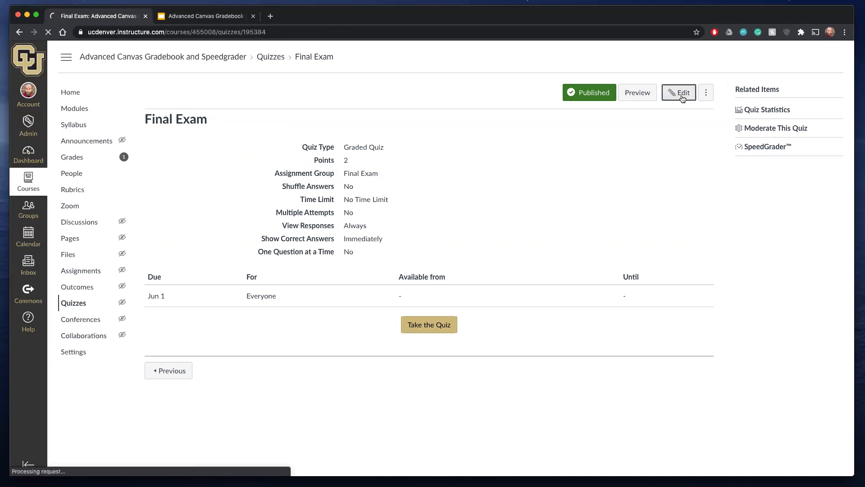
- Toggle Let Students See Their Quiz Responses off and on, re-enable Let Students See The Correct Answers, and return to the quiz list without saving
scroll(421, 286, down, 3)
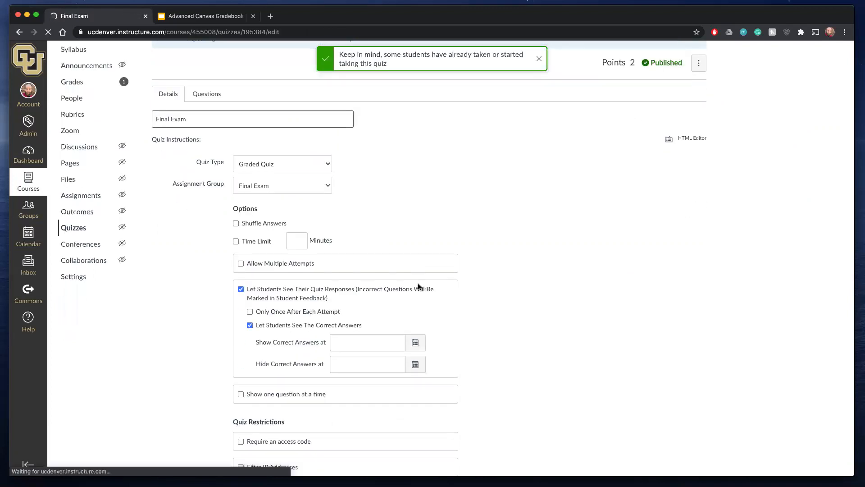
scroll(242, 307, down, 4)
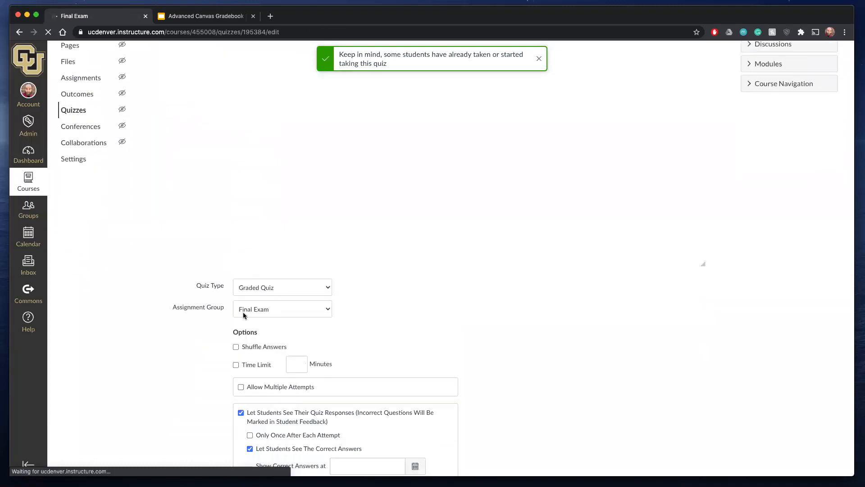
right_click(242, 365)
click(236, 366)
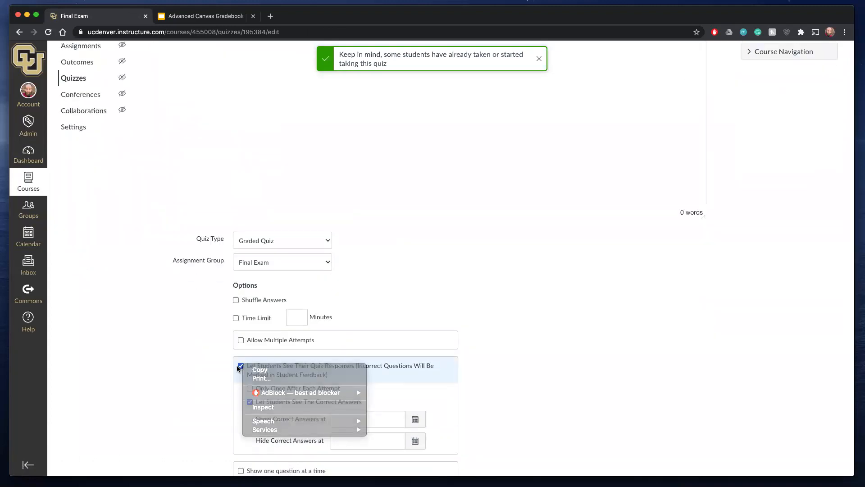
click(240, 366)
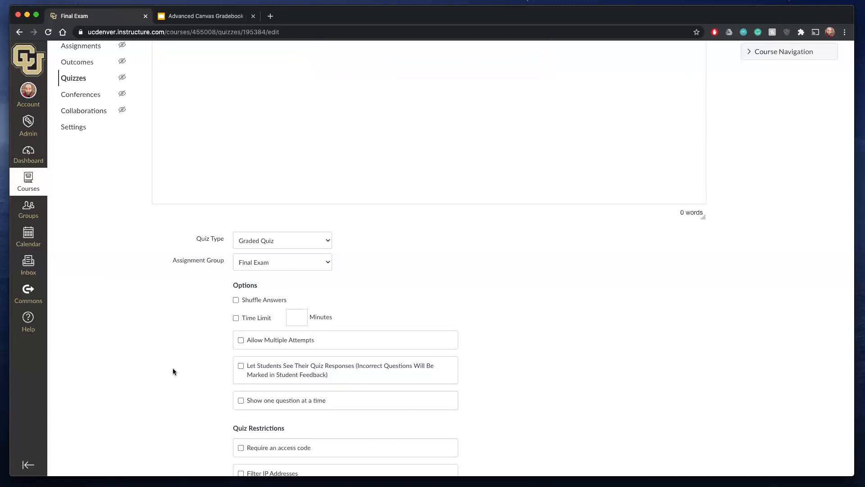
click(241, 369)
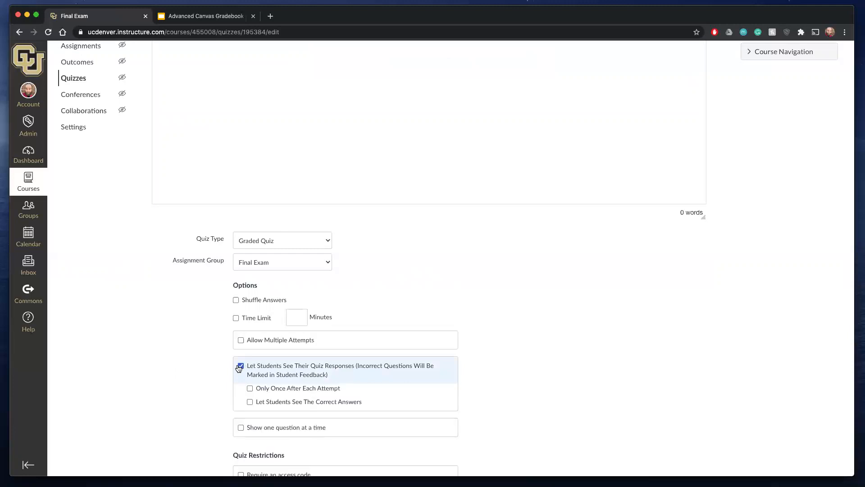
scroll(238, 368, down, 2)
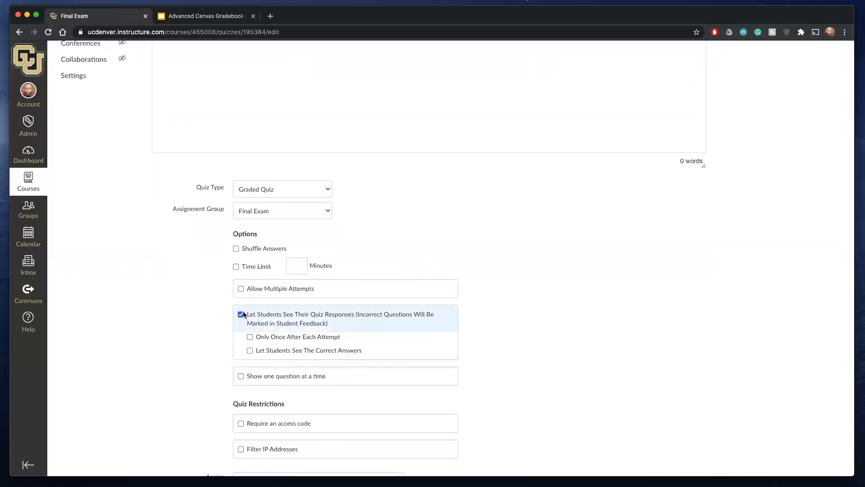
click(250, 351)
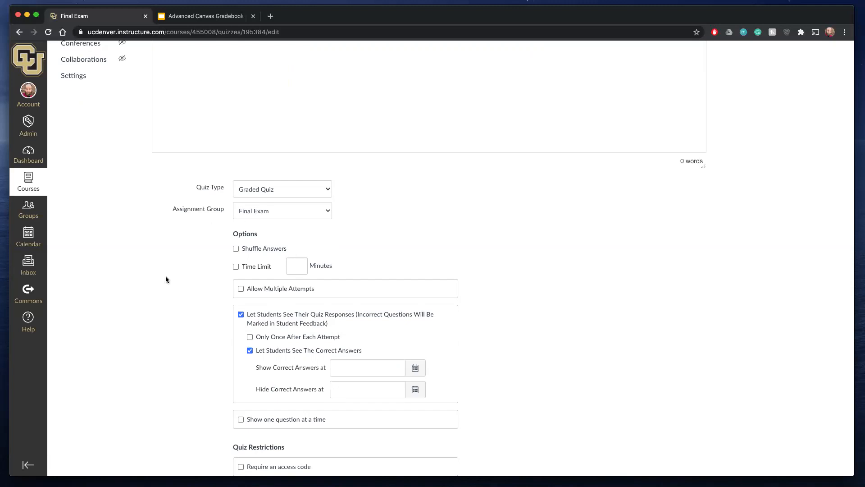
scroll(166, 280, up, 6)
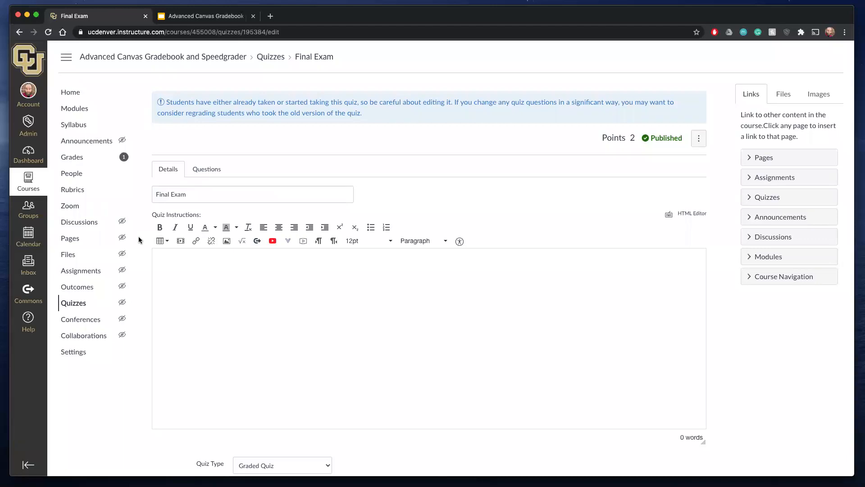
right_click(71, 305)
click(73, 305)
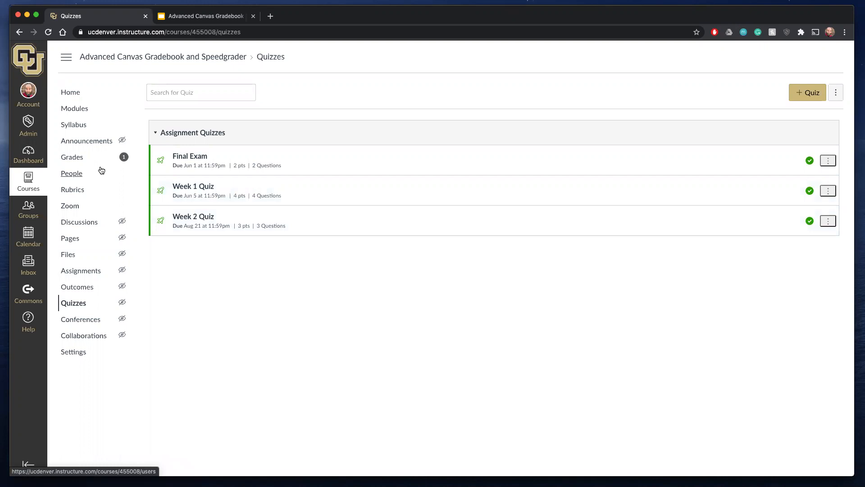
- Open the sandbox___Quiz Next course from the Dashboard and show the module item options for Sample Old Quiz
click(33, 150)
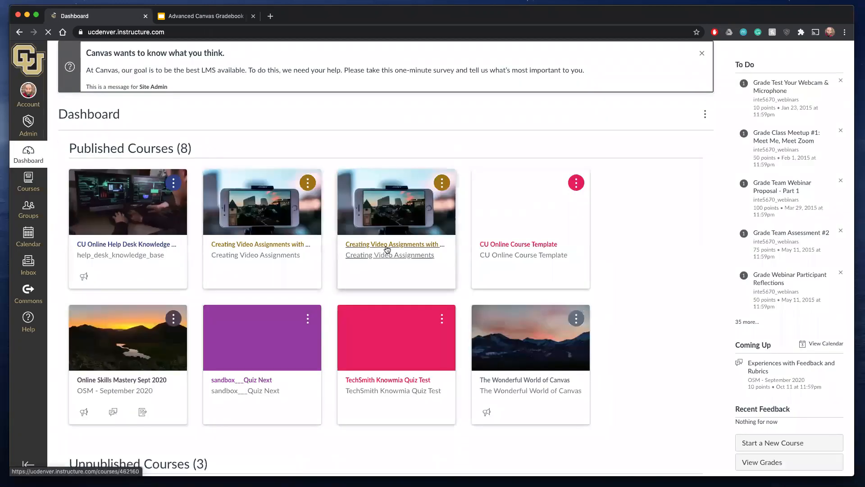
scroll(387, 249, down, 3)
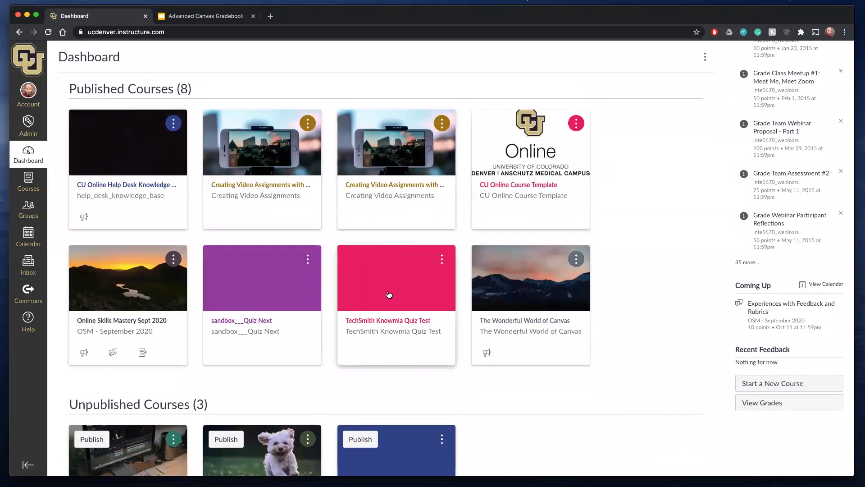
click(264, 320)
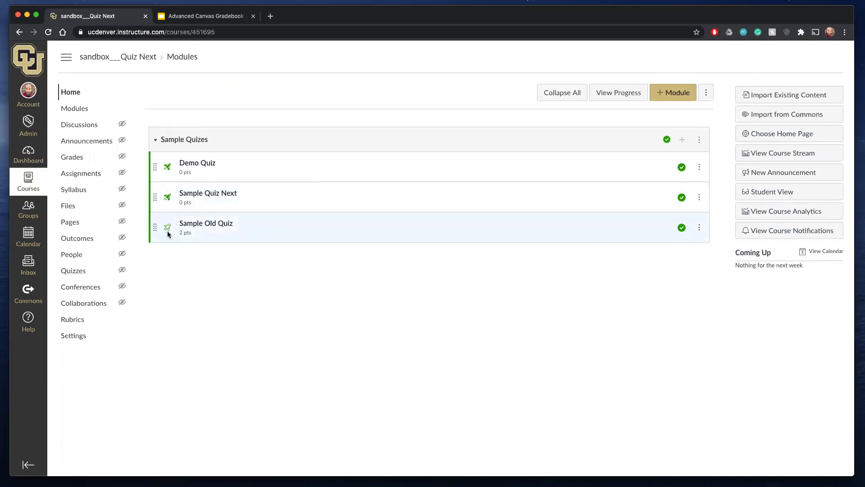
click(699, 228)
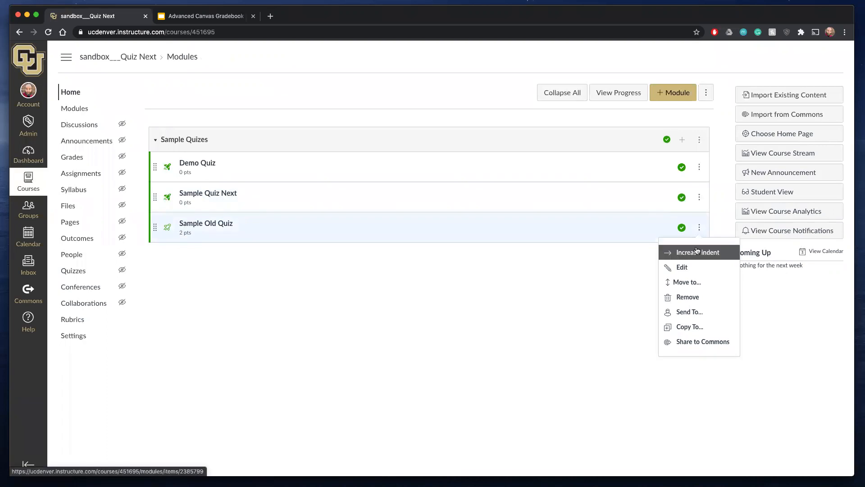
- View Sample Quiz Next in the quiz builder, and go back to the modules to show its item options
click(214, 195)
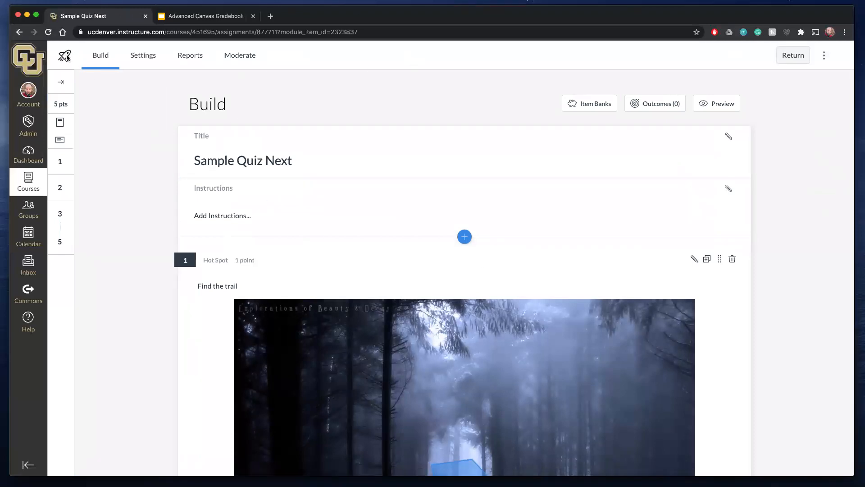
click(279, 250)
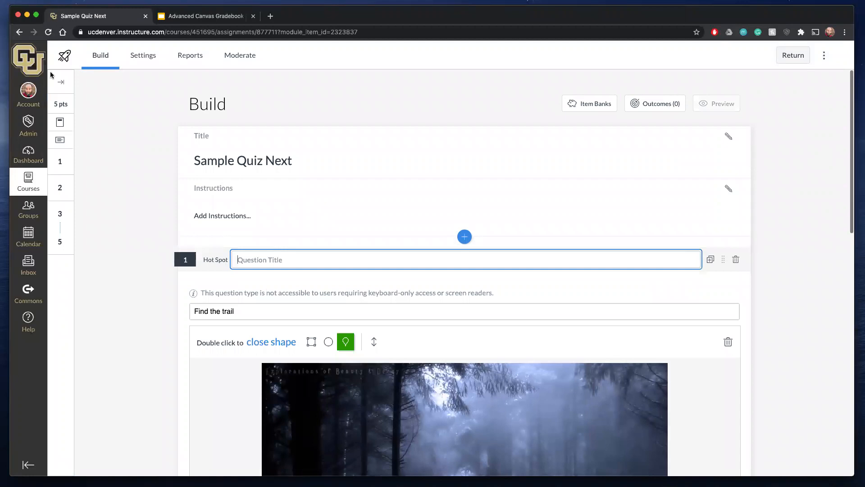
click(19, 33)
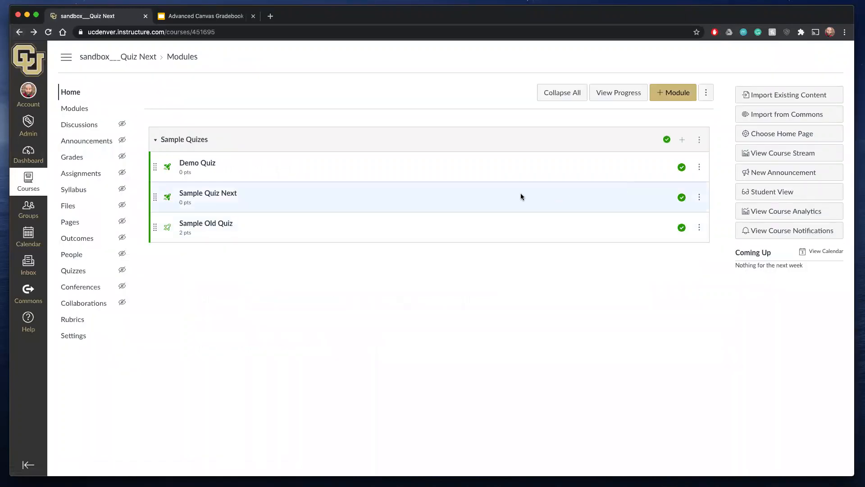
click(699, 199)
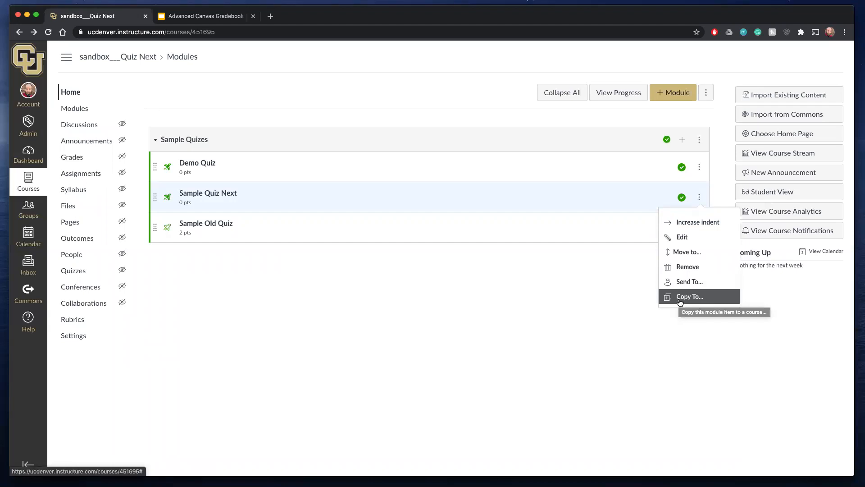
- Reopen Sample Quiz Next, view its item banks, and close the bank list
click(233, 195)
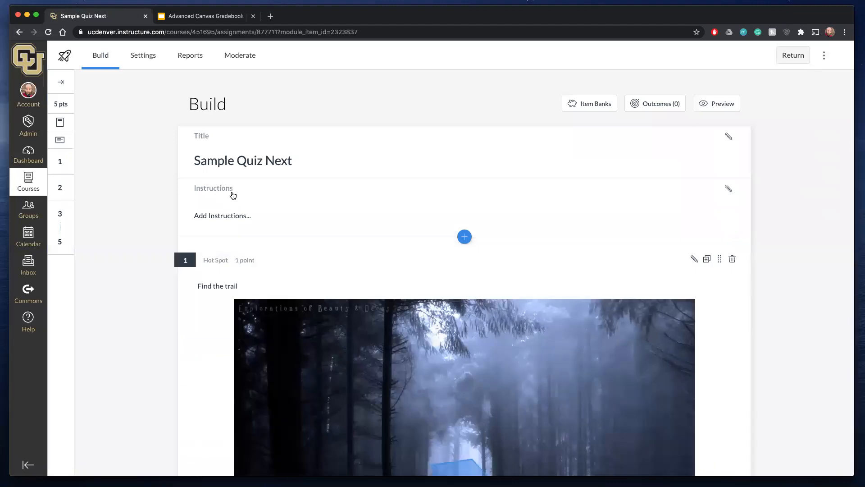
click(596, 106)
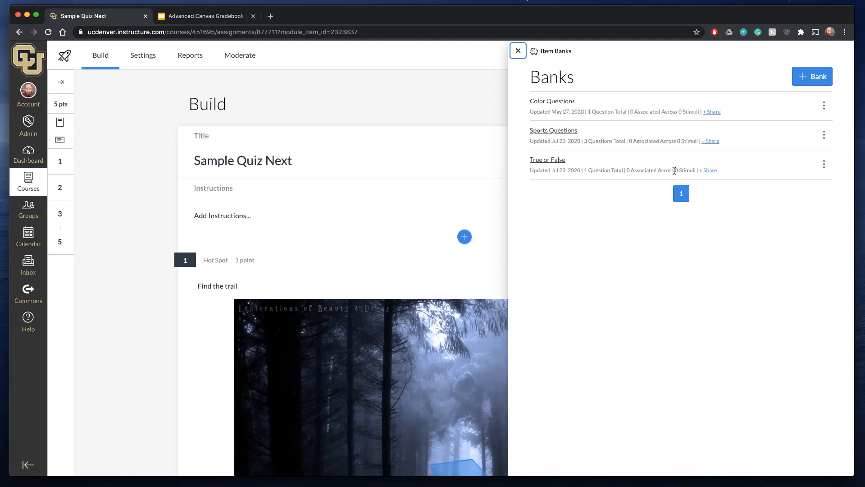
click(518, 51)
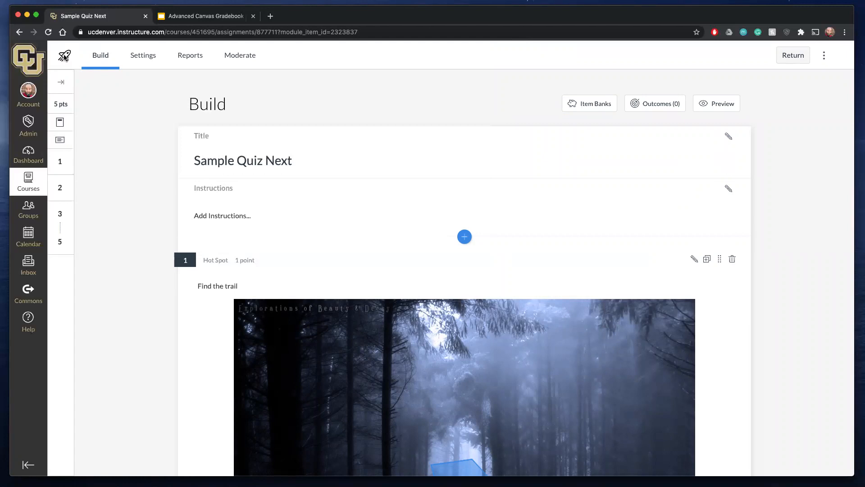
- Open the Advanced Canvas Gradebook and Speedgrader course from the full course list
click(29, 179)
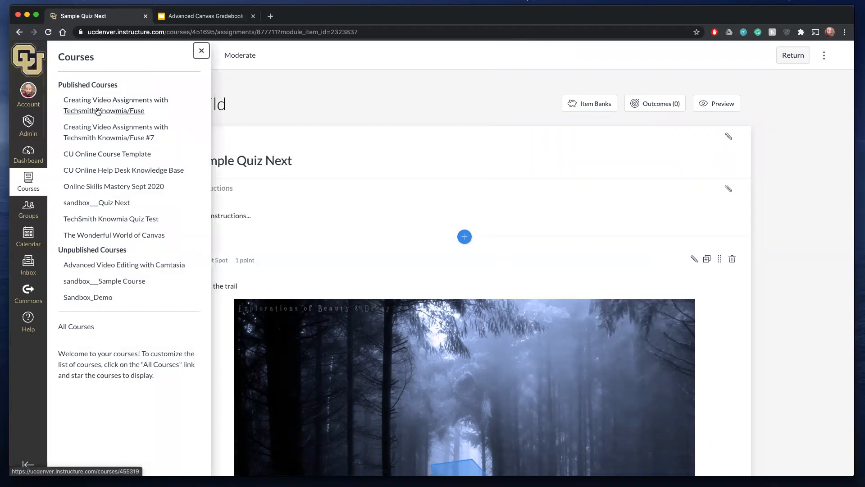
click(85, 328)
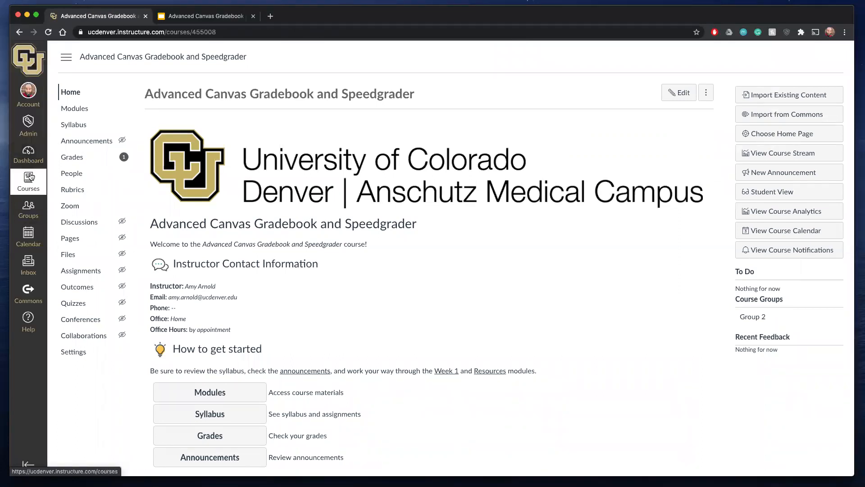
- Return to the sandbox___Quiz Next course from the Dashboard
click(30, 176)
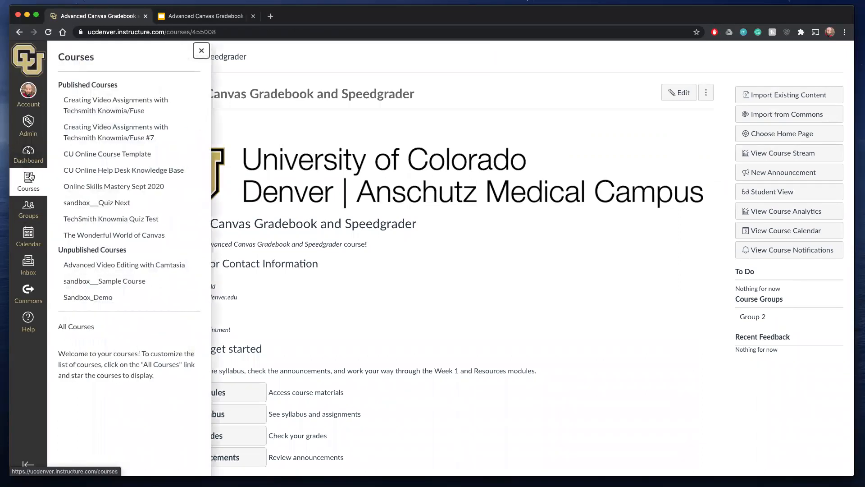
click(27, 150)
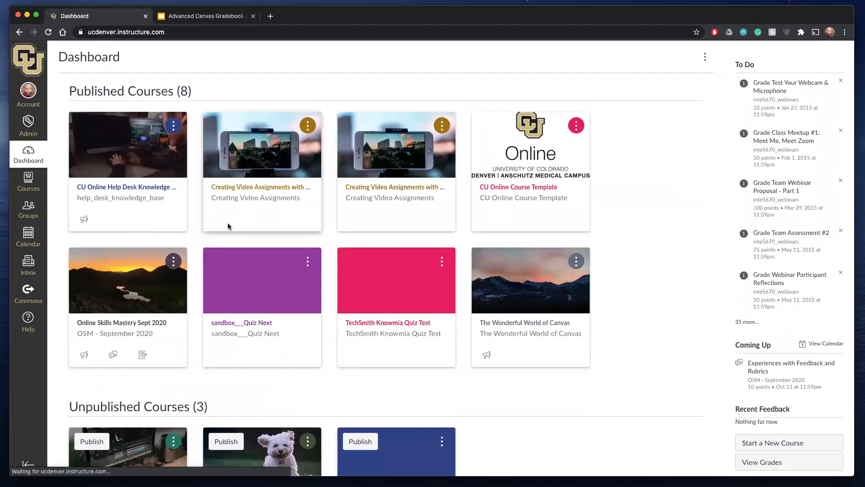
scroll(228, 226, down, 1)
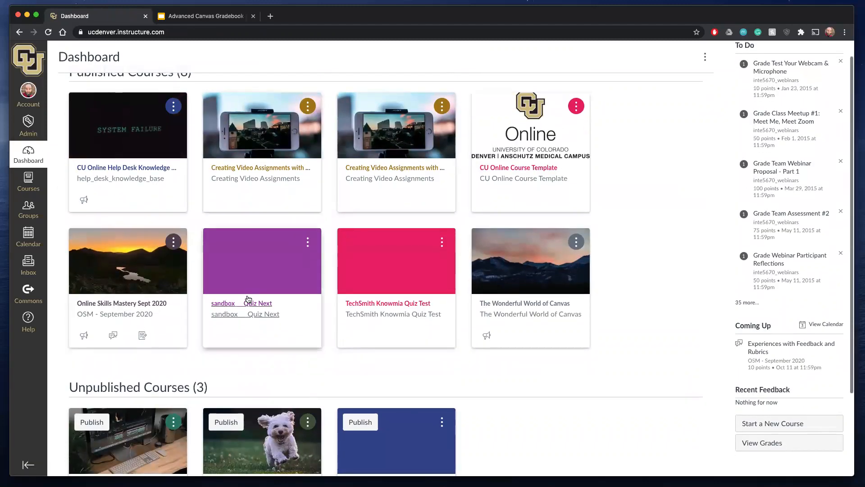
click(247, 303)
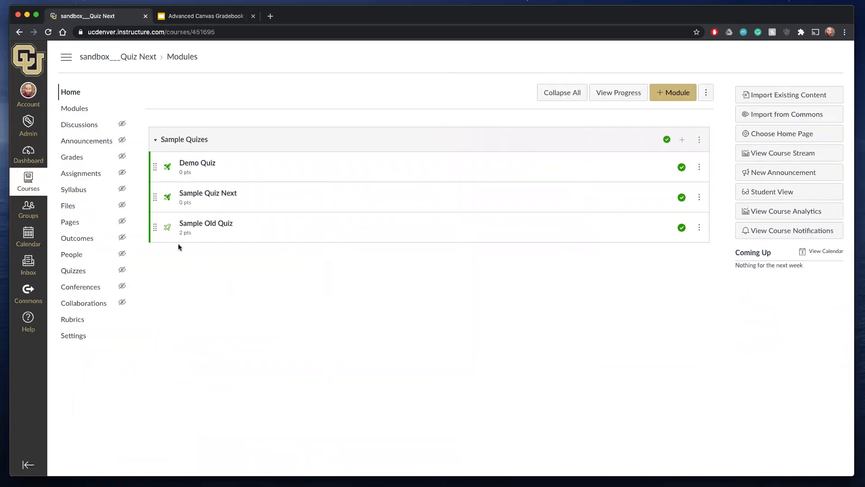
- Open Sample Old Quiz in SpeedGrader from the course gradebook and review the submitted answers and question scores
click(76, 161)
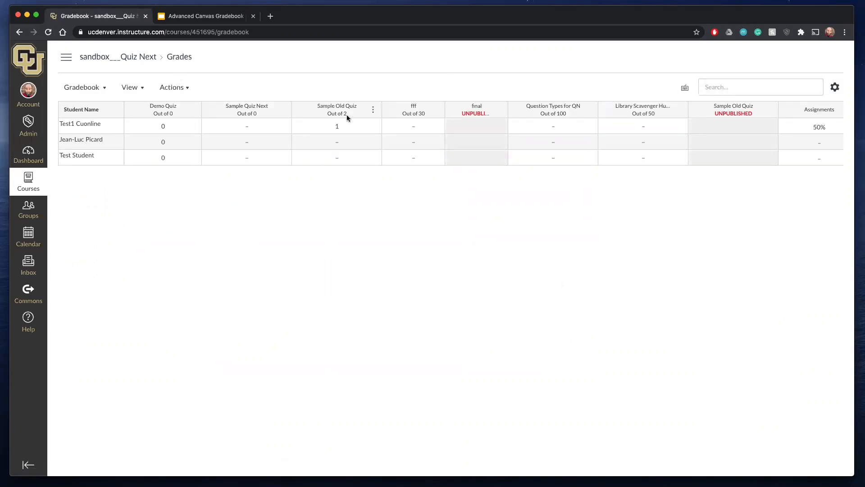
click(372, 109)
click(373, 147)
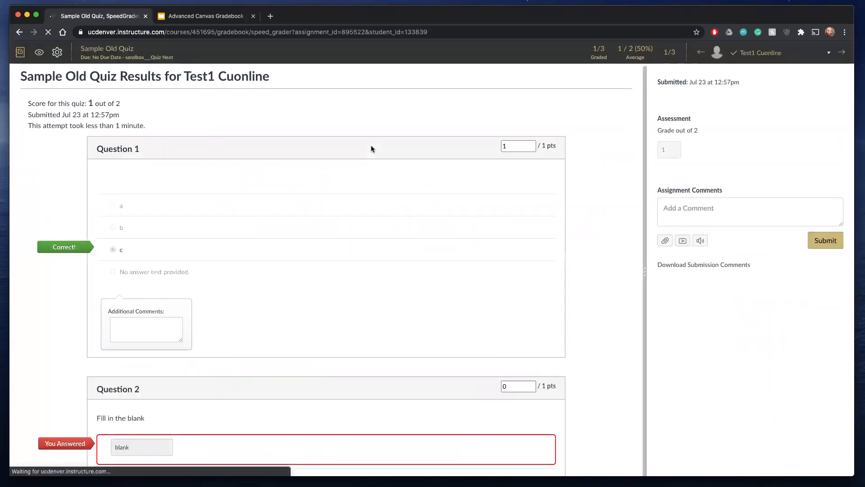
scroll(371, 149, down, 3)
scroll(371, 149, up, 3)
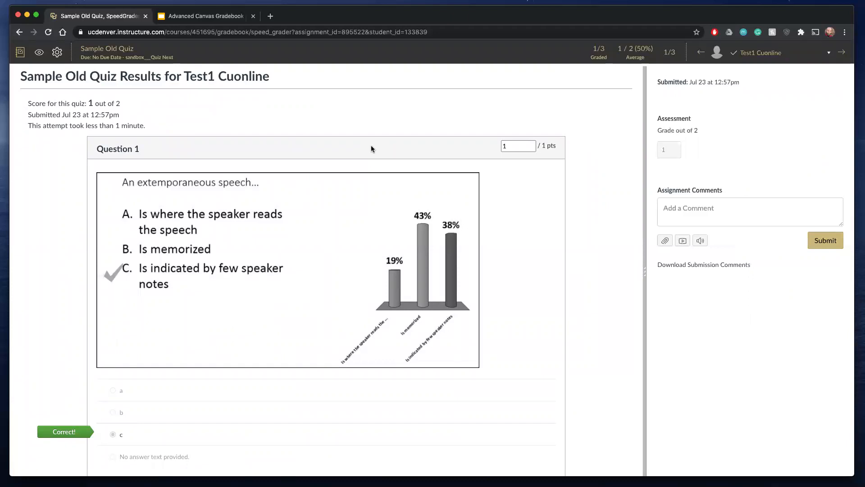
scroll(371, 149, down, 5)
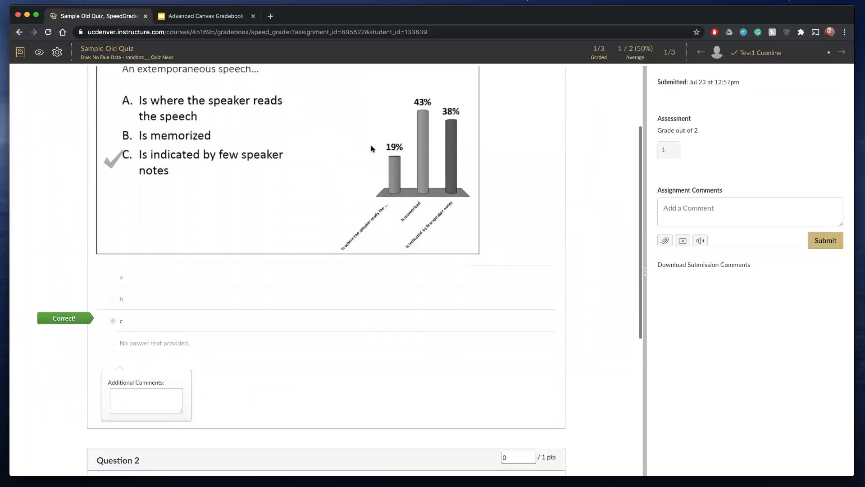
scroll(236, 290, up, 3)
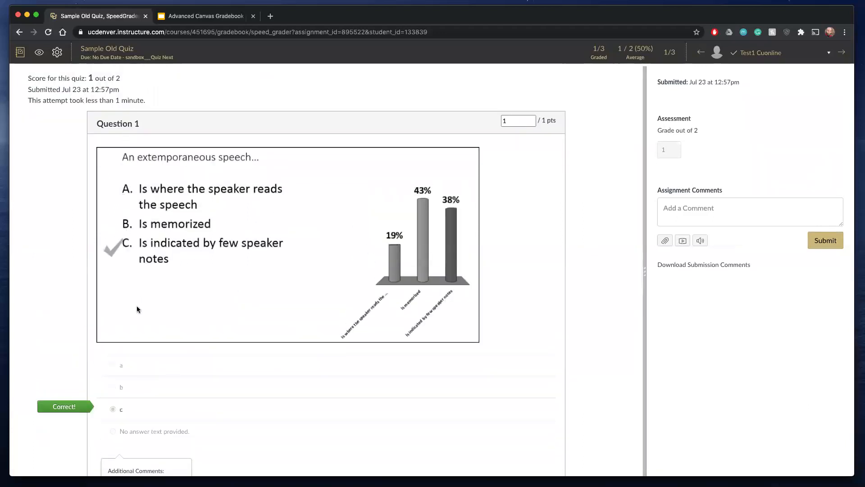
- Enlarge the Additional Comments boxes under Question 1 and Question 2 to nearly the full width of the question area
scroll(142, 326, down, 5)
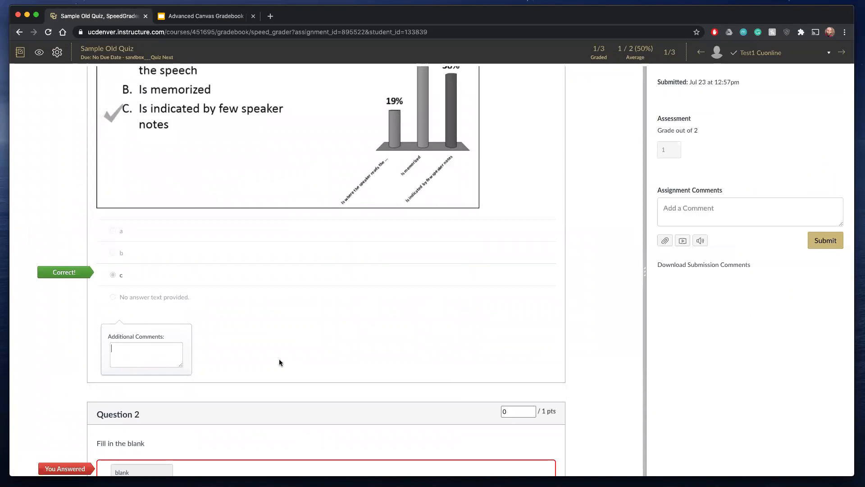
drag(182, 364, 547, 404)
scroll(159, 241, up, 3)
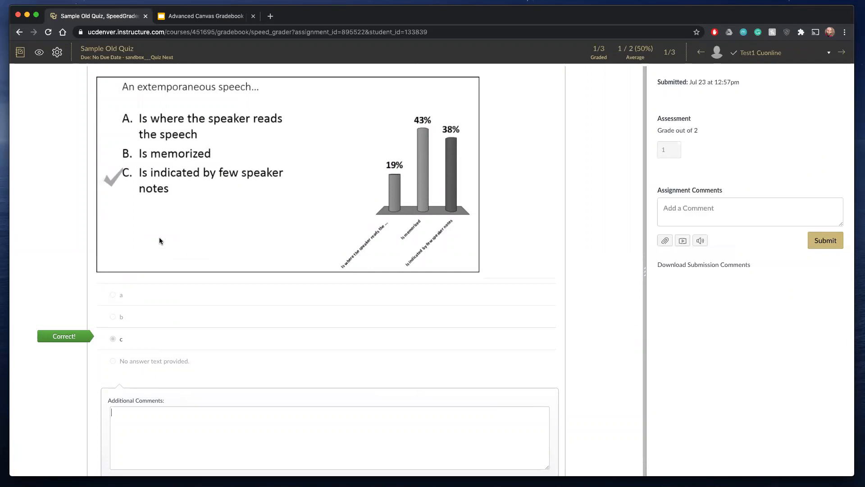
scroll(159, 241, down, 4)
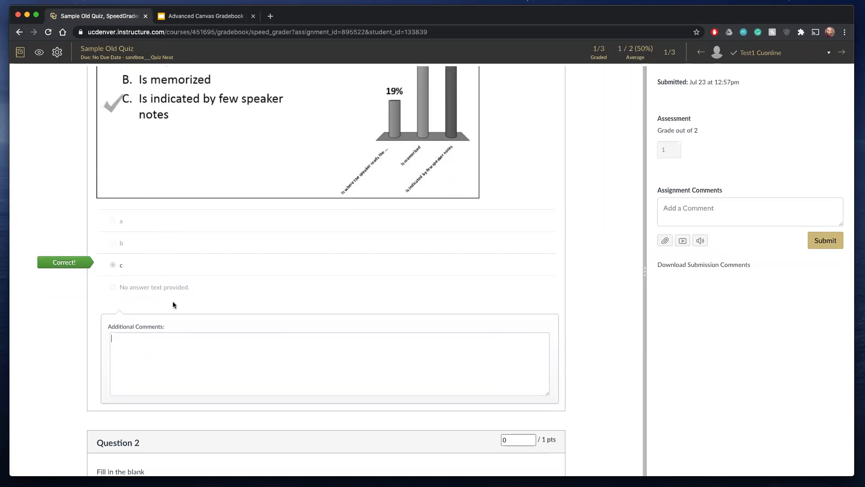
scroll(172, 301, down, 10)
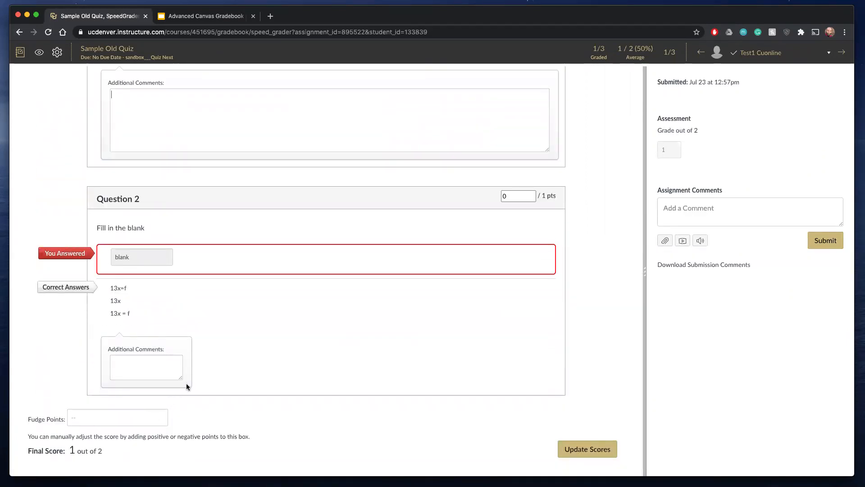
drag(182, 377, 527, 387)
- Enter the sample text "f b dfh dgn gh h g f hdgh" as an additional comment on Question 1
scroll(191, 106, up, 3)
click(189, 156)
text(f)
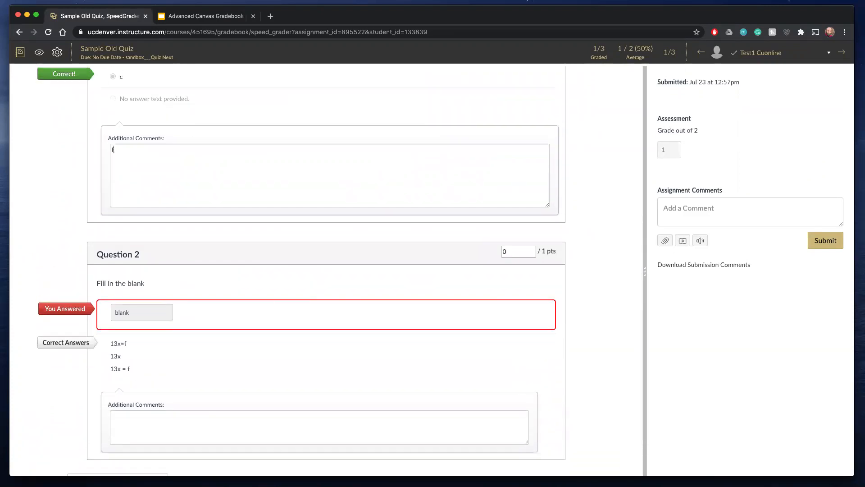
text( b dfh dgn gh h g f hdgh)
- Review the submitted answers, scores and comment areas of both quiz questions, and return to the course gradebook
scroll(332, 271, up, 4)
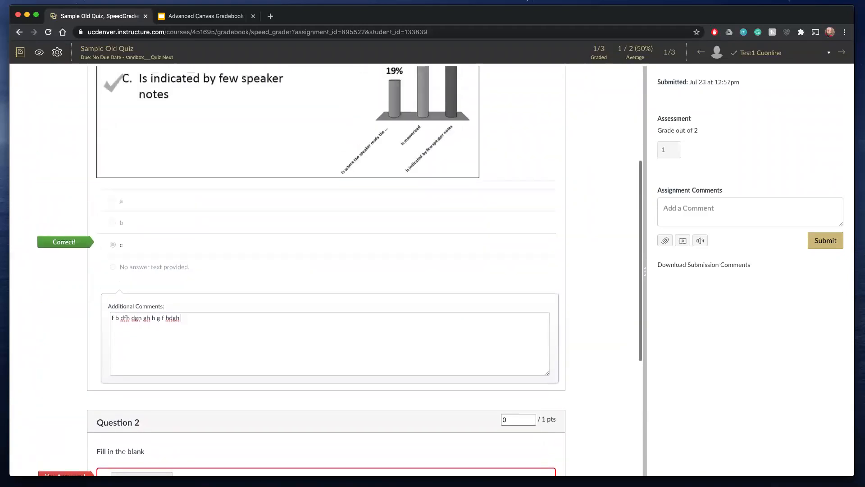
scroll(333, 270, up, 2)
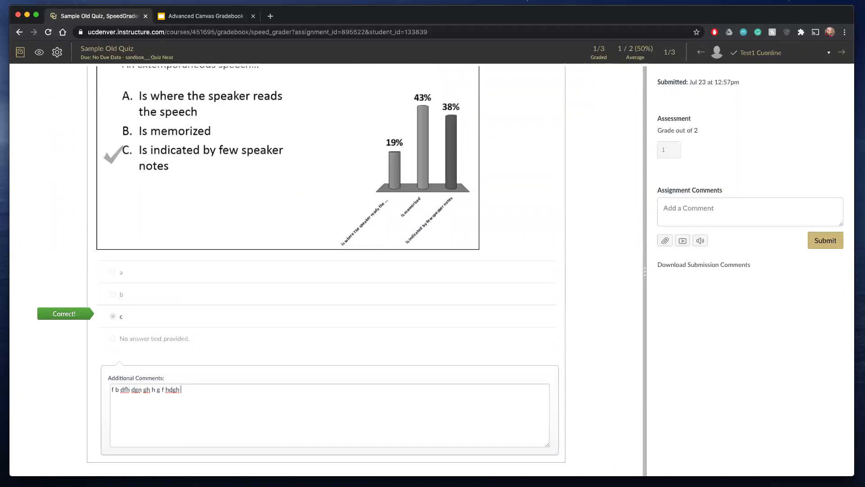
scroll(333, 270, up, 3)
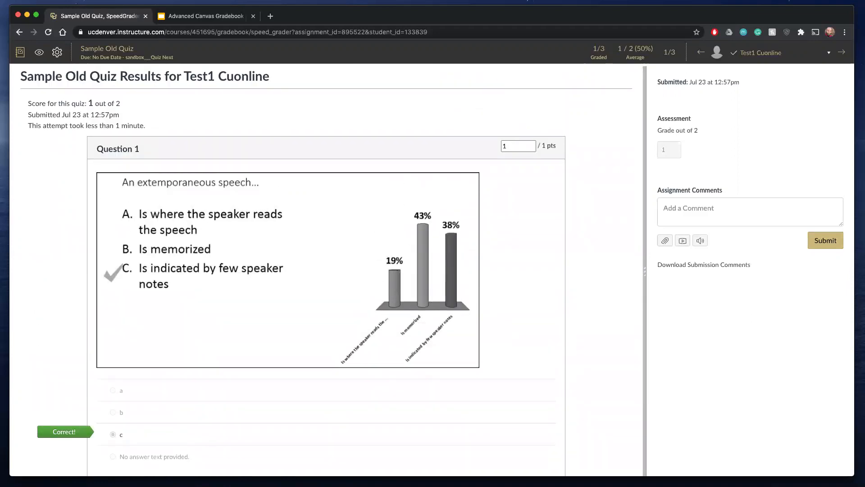
scroll(333, 270, down, 5)
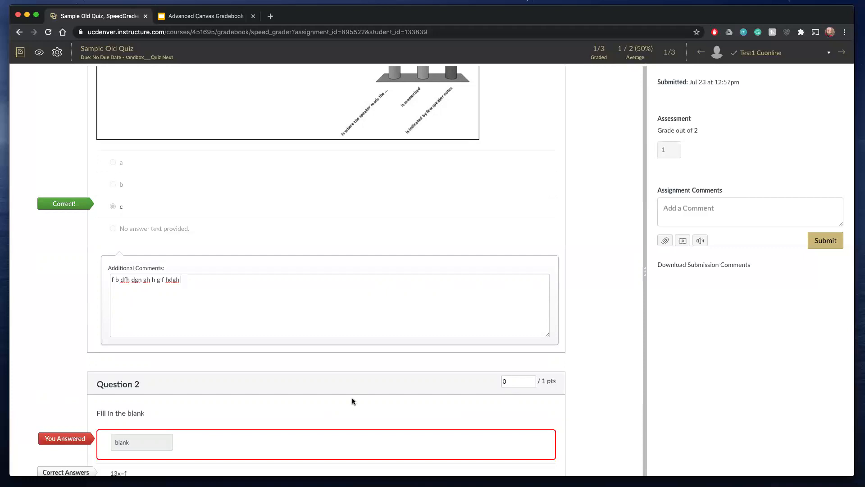
scroll(352, 401, up, 5)
scroll(353, 401, down, 2)
scroll(353, 400, down, 3)
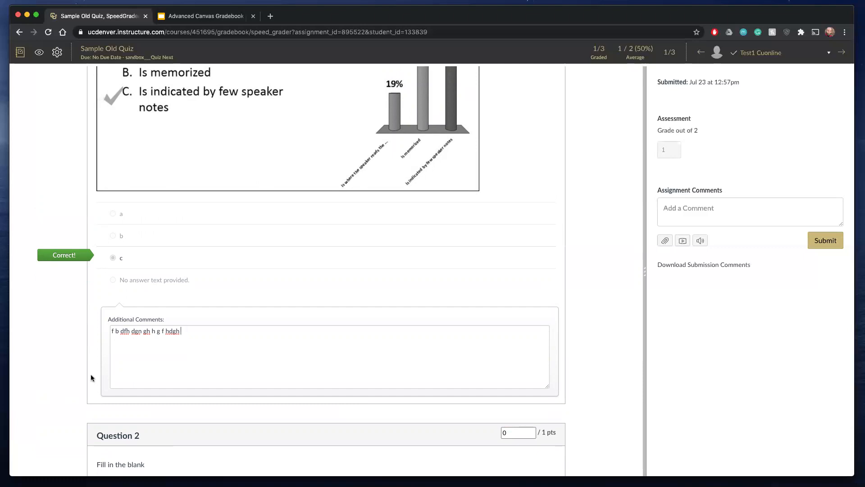
scroll(148, 382, down, 5)
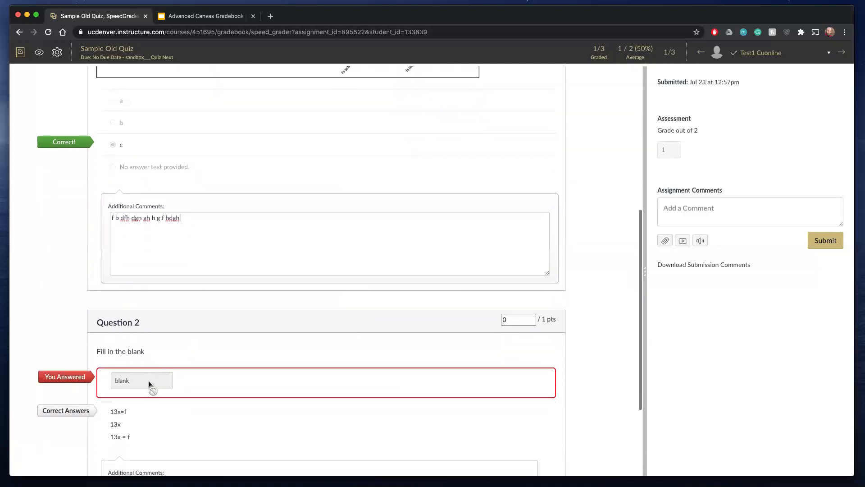
scroll(86, 214, up, 10)
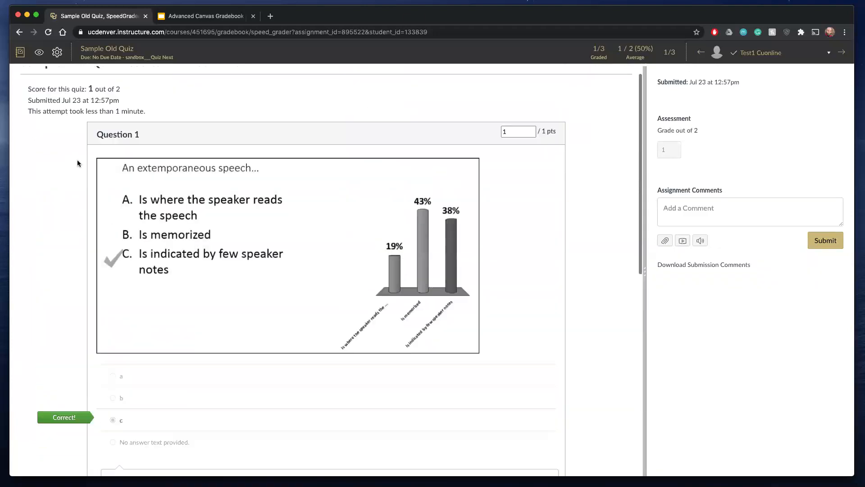
click(21, 52)
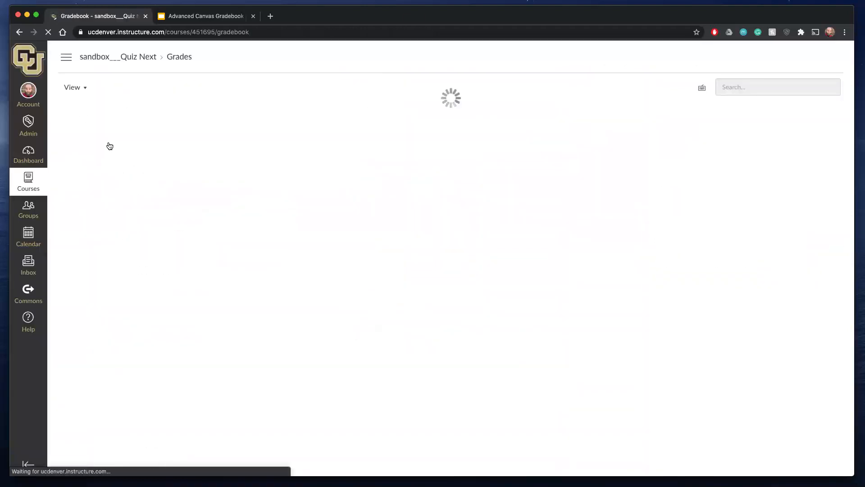
- Switch to the Advanced Canvas Gradebook presentation in Google Slides and advance the slideshow to the Canvas support contact slide
click(202, 18)
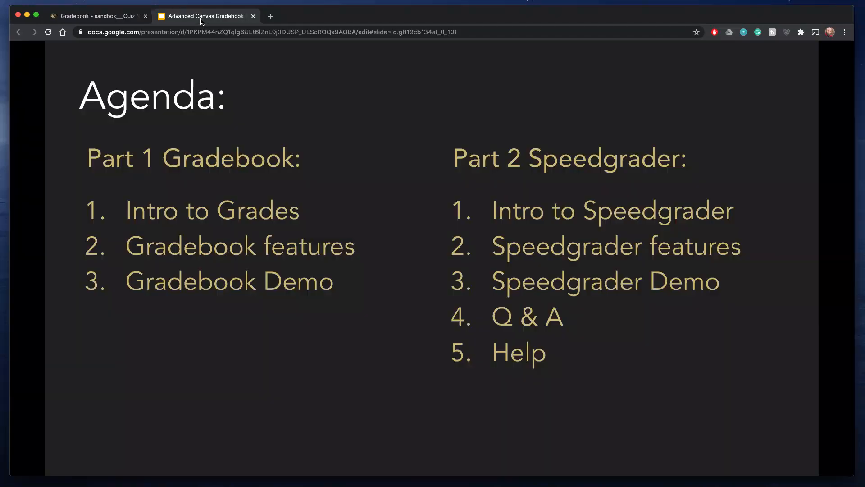
click(367, 318)
click(368, 317)
click(369, 317)
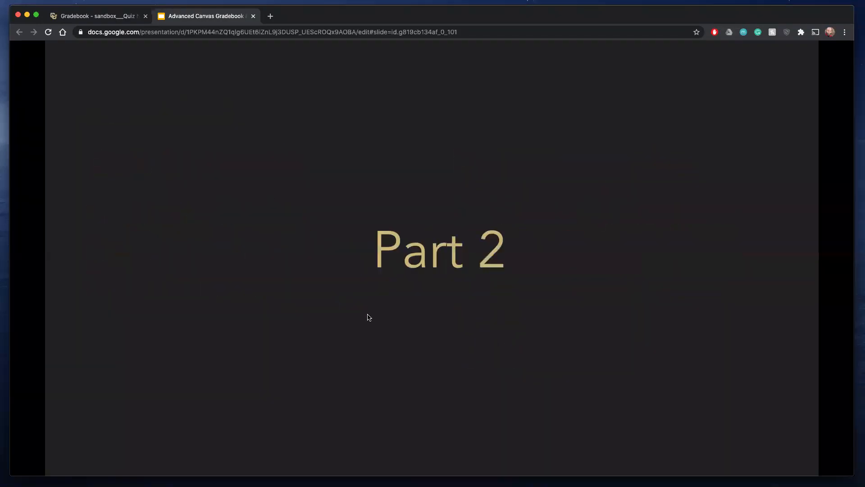
click(369, 317)
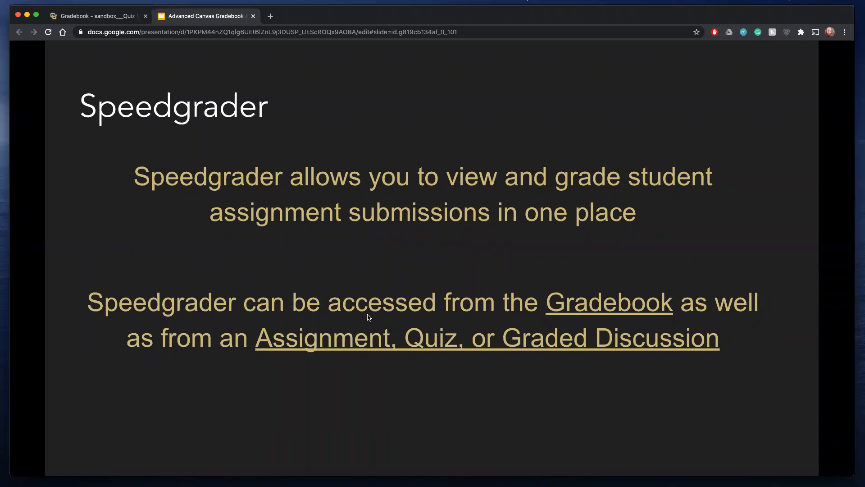
click(369, 317)
click(368, 317)
click(368, 317)
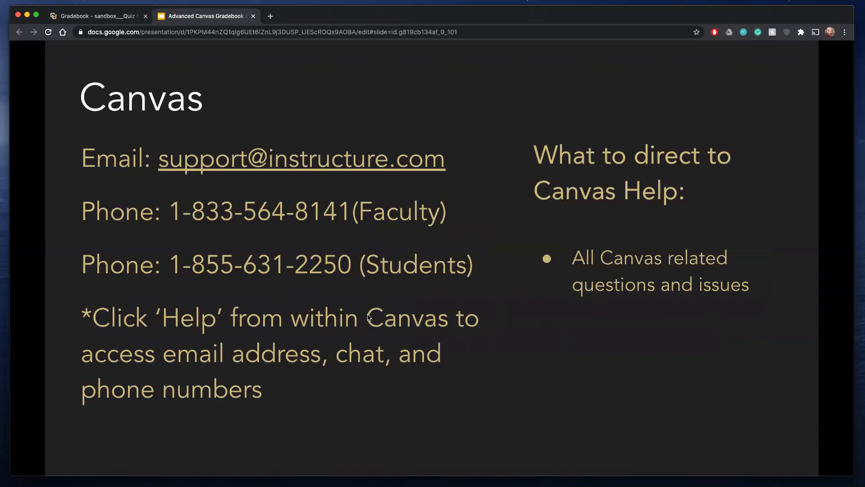